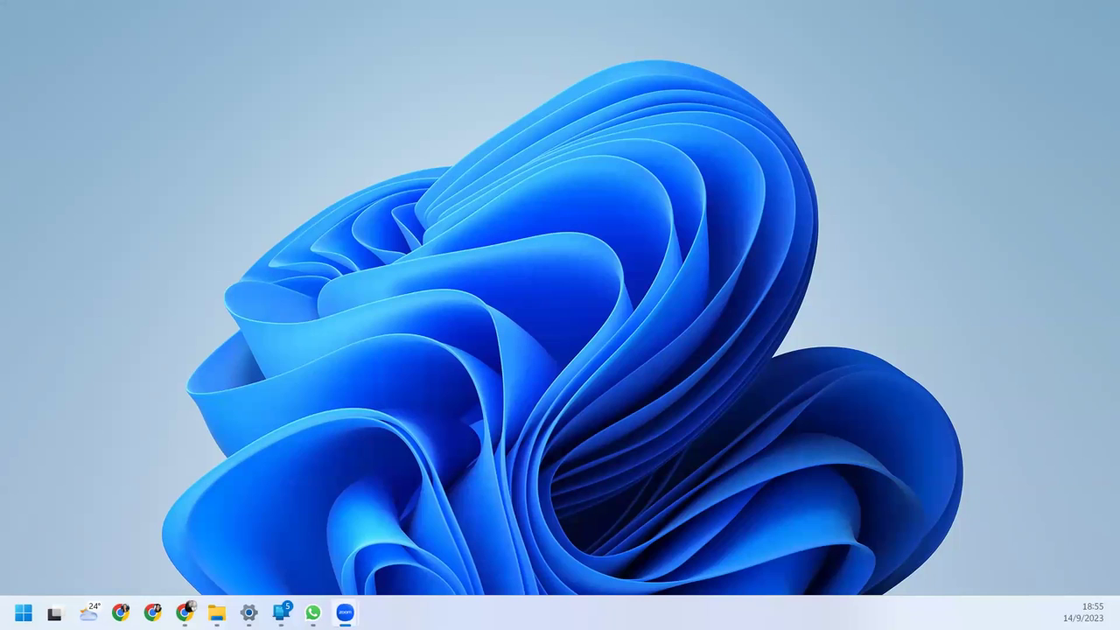
Open a File Explorer window with Win+E
key("super+e")
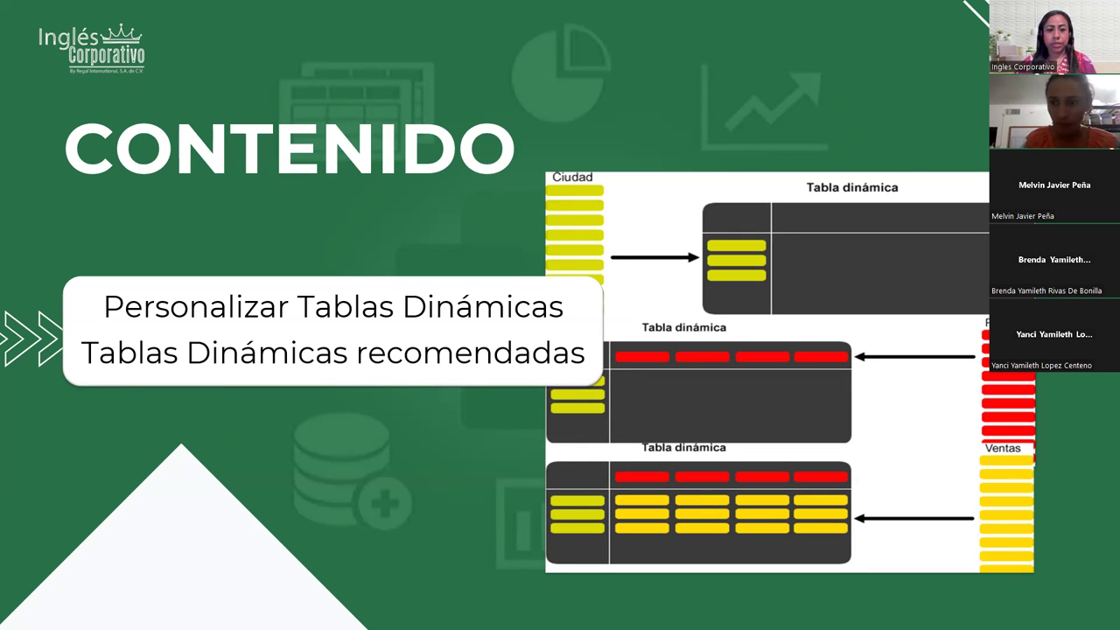
Advance past the OBJETIVO slide to the OPCIONES DE TABLA DINÁMICA slide
key("Right")
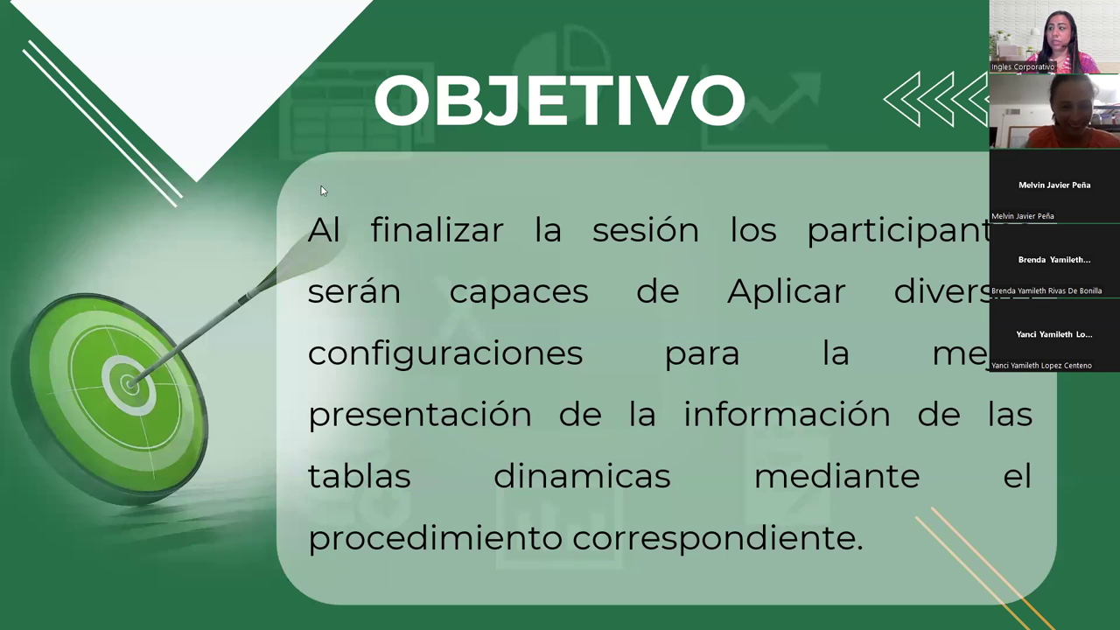
mouse_move(382, 323)
left_click(42, 357)
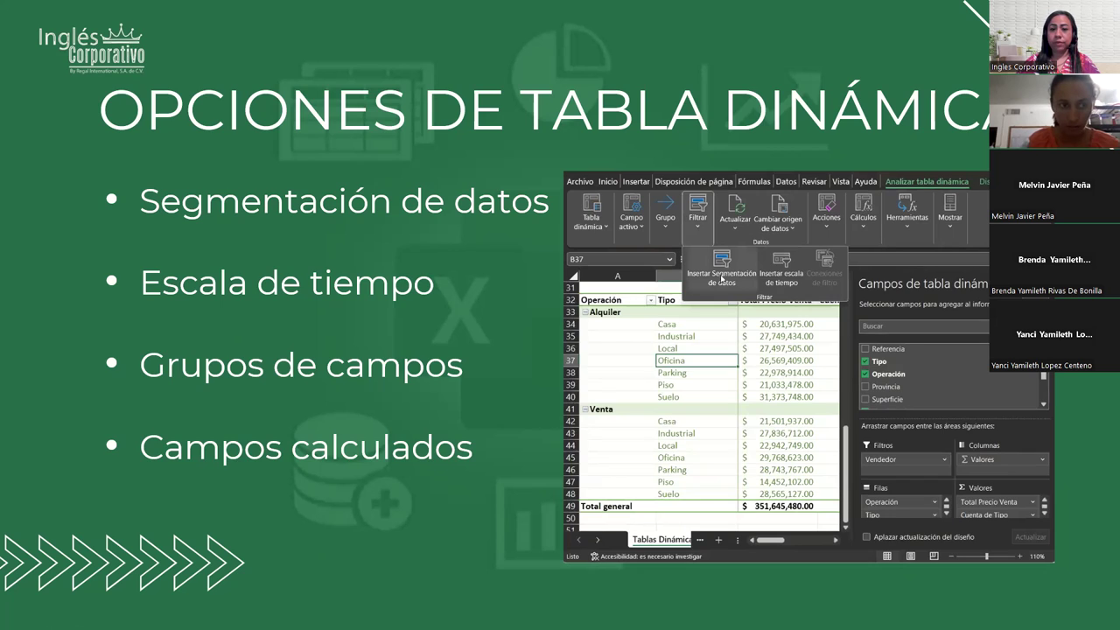
Advance the slideshow one slide toward USAR LAS TD RECOMENDADAS
key("Right")
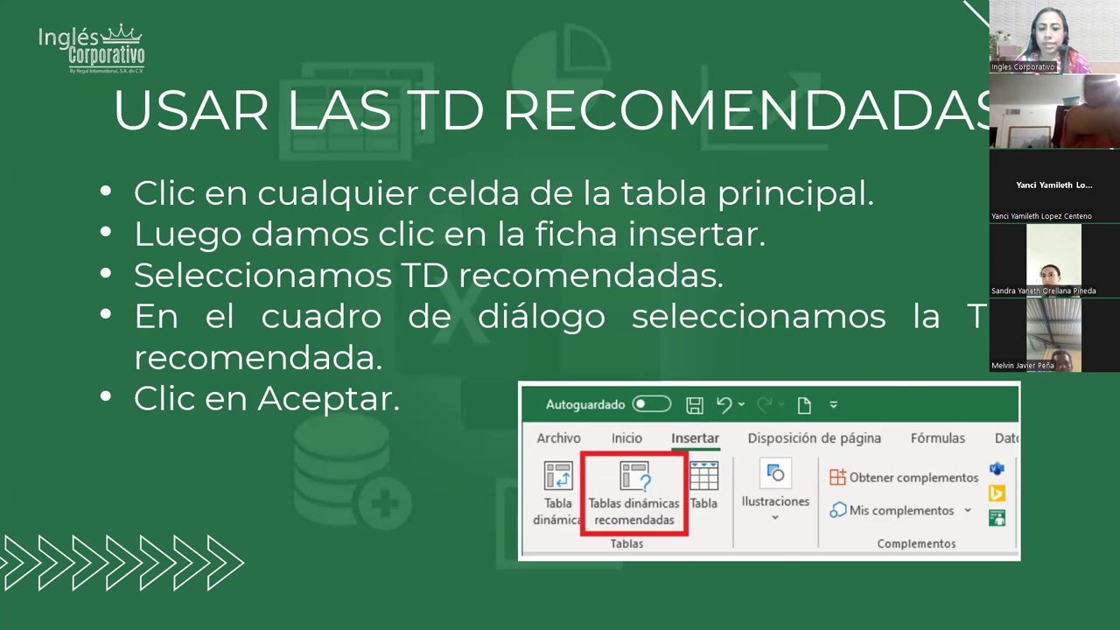
Advance two slides to reach the DESARROLLO practice slide
key("Right")
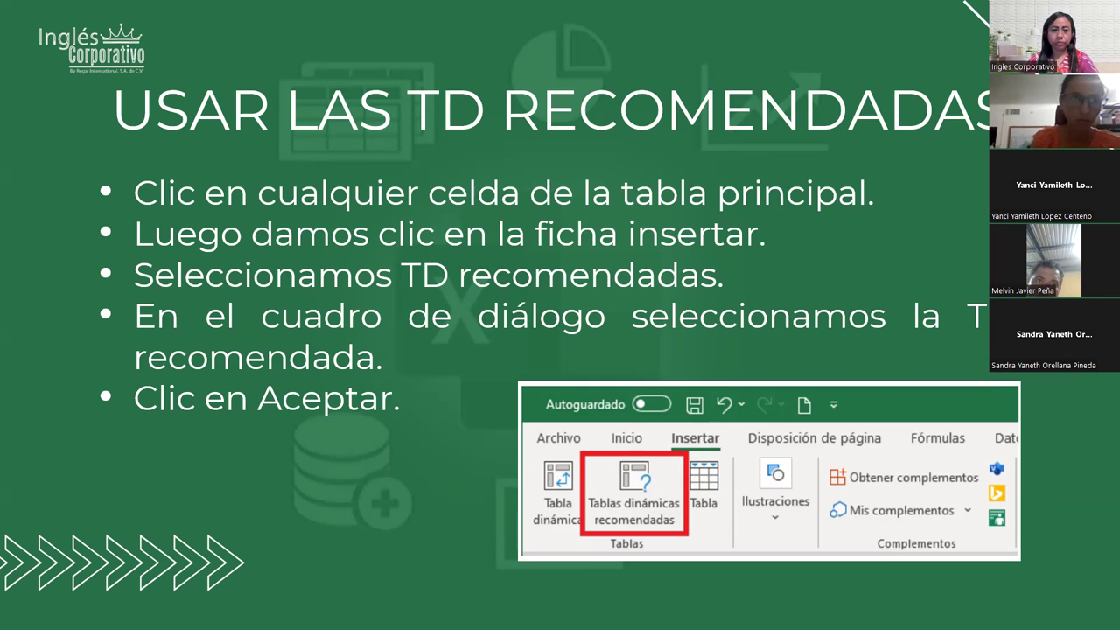
key("Right")
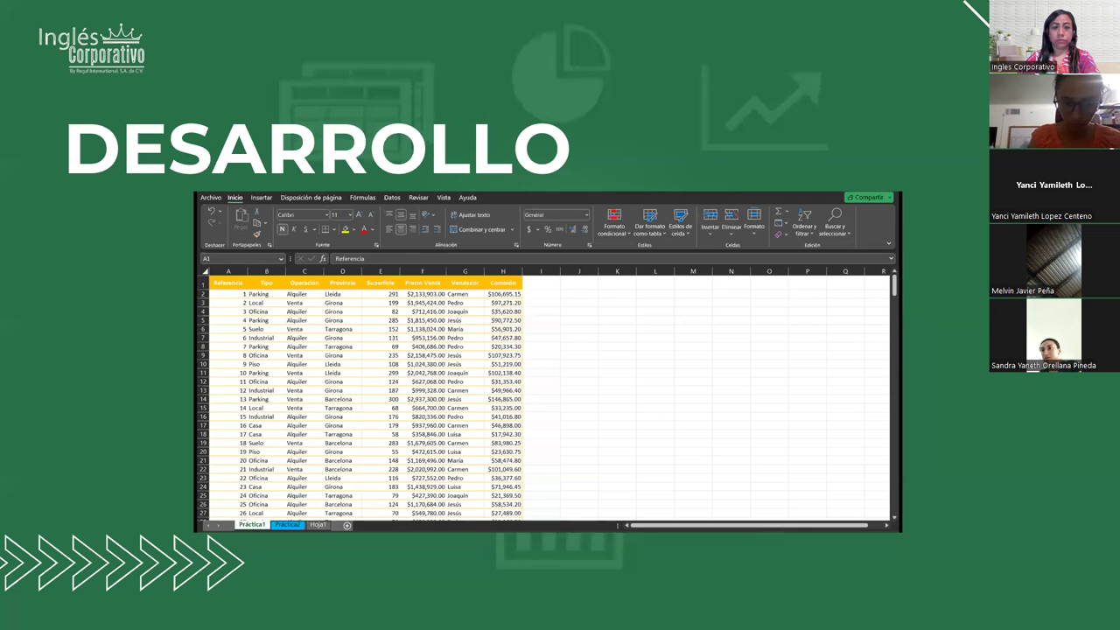
Switch to the maximized Excel workbook and save a copy as 'Práctica Sesión 18 G5EXI'
key("alt+Tab")
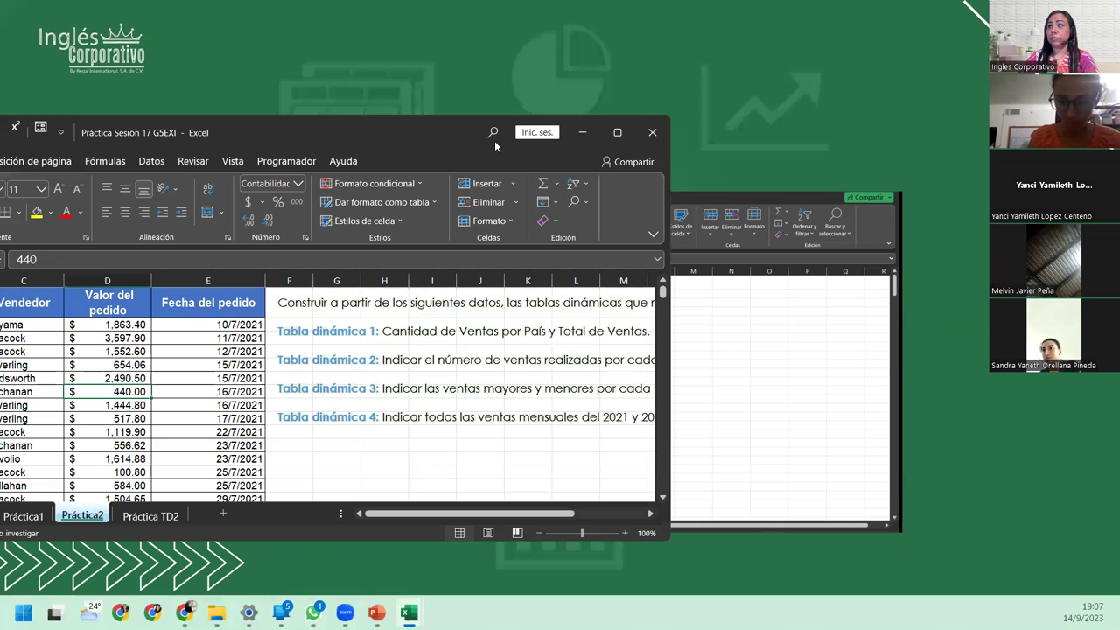
double_click(364, 133)
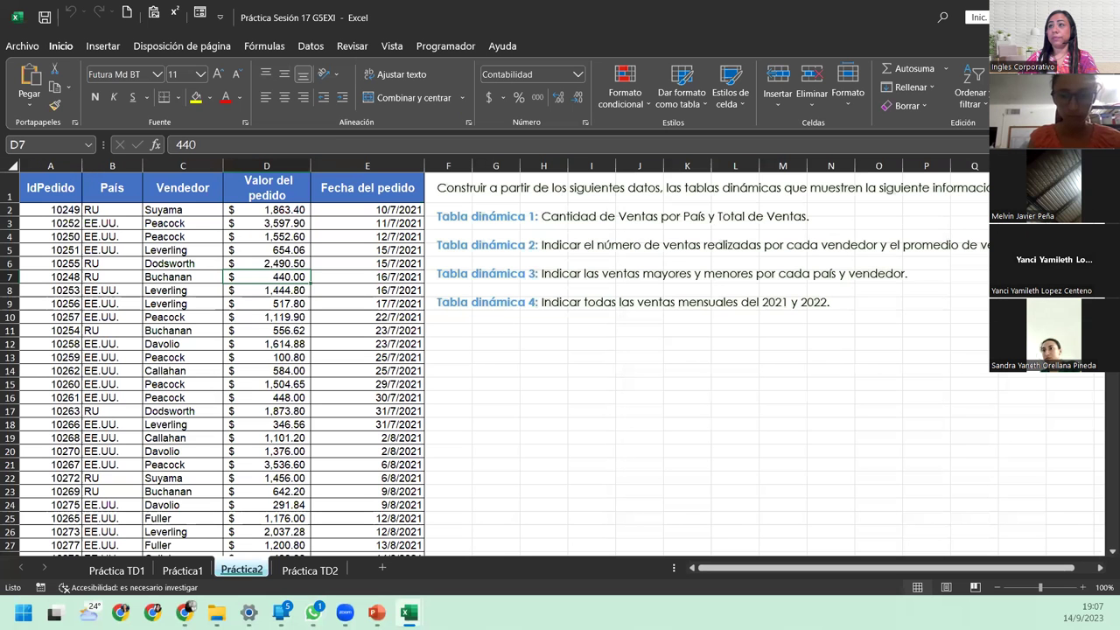
left_click(22, 47)
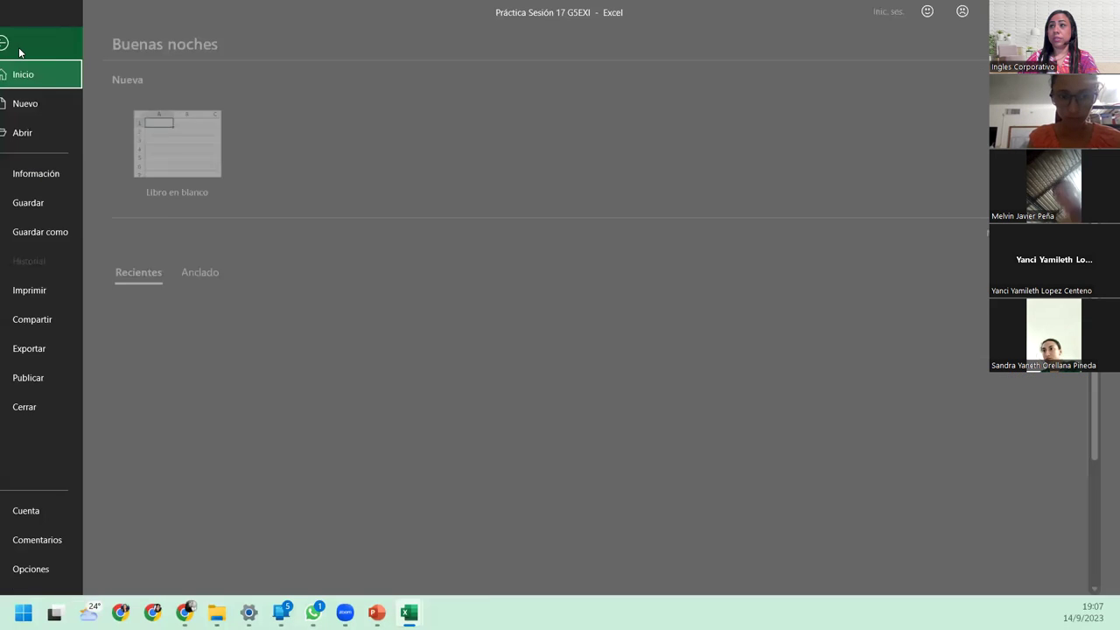
left_click(88, 232)
left_click(197, 249)
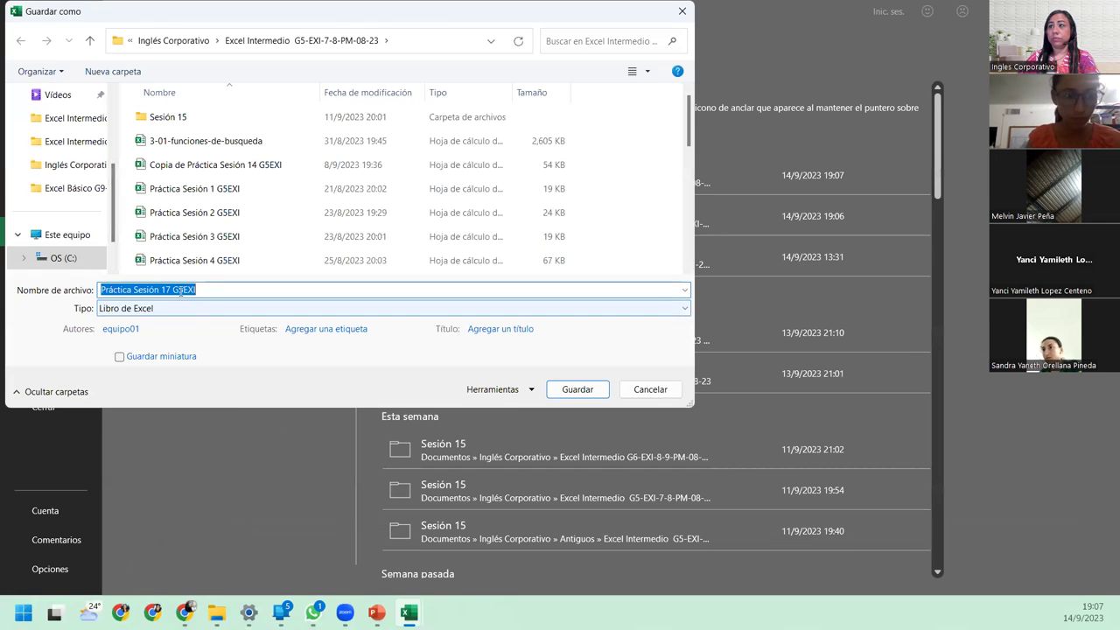
left_click(170, 289)
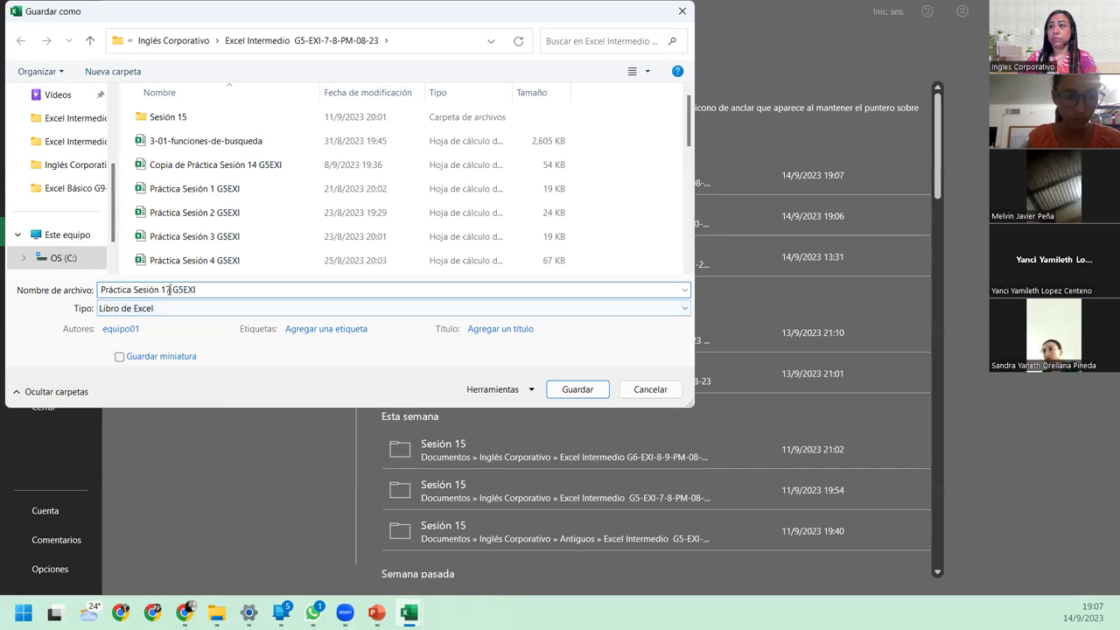
left_click(203, 310)
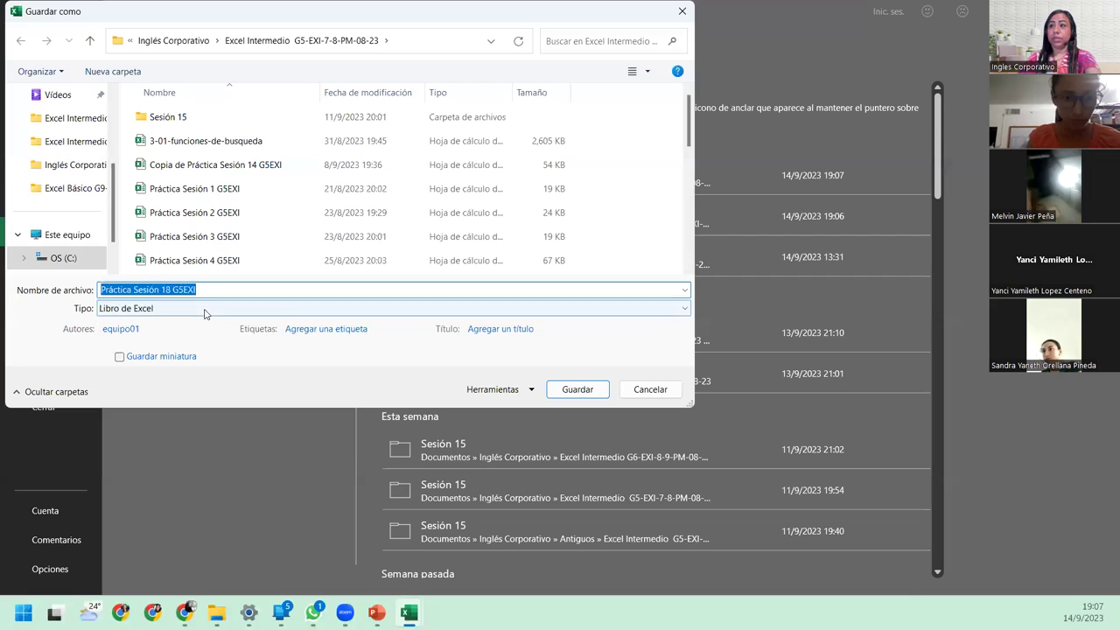
key("Return")
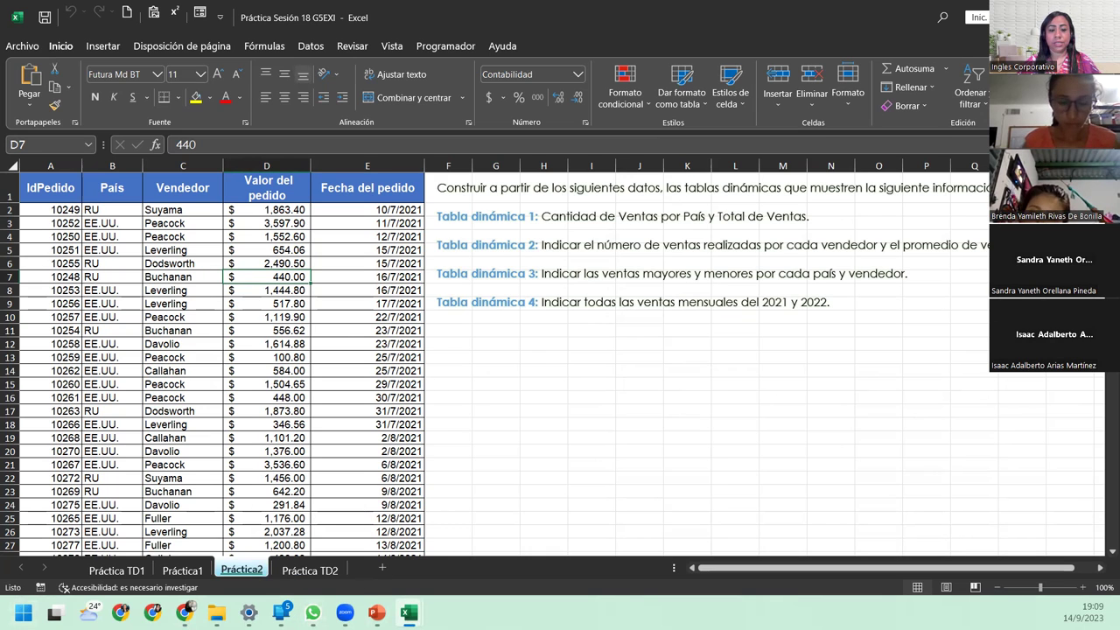
Go to the Práctica TD2 sheet and scroll up to its country and seller pivot tables
left_click(407, 613)
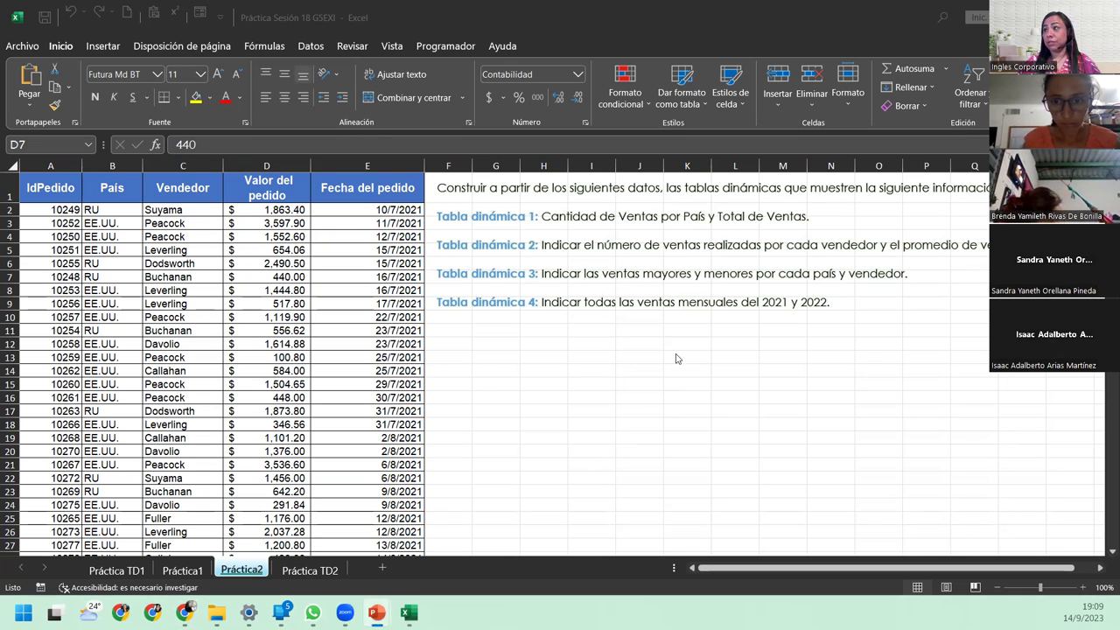
left_click(284, 577)
left_click(284, 576)
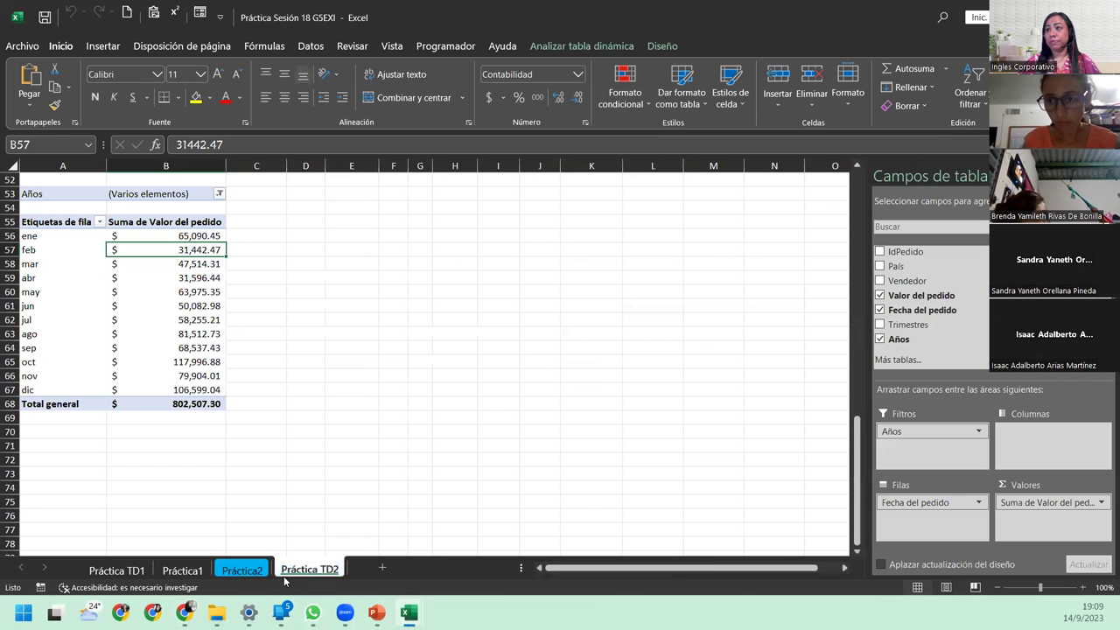
scroll(224, 437, "up", 7)
scroll(226, 440, "up", 6)
scroll(226, 439, "up", 6)
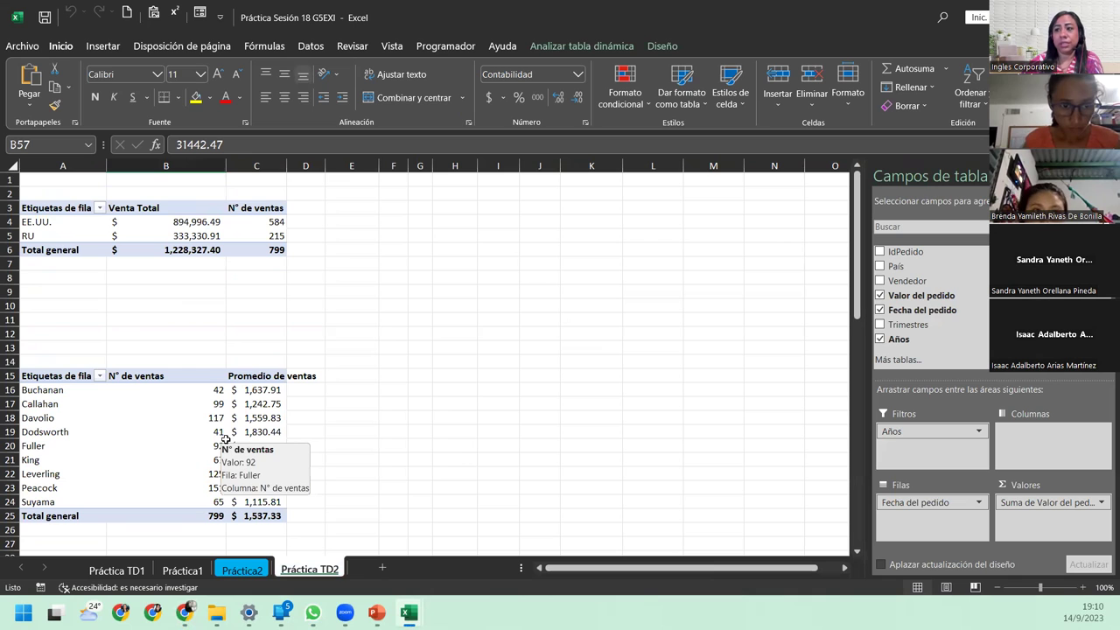
left_click(200, 570)
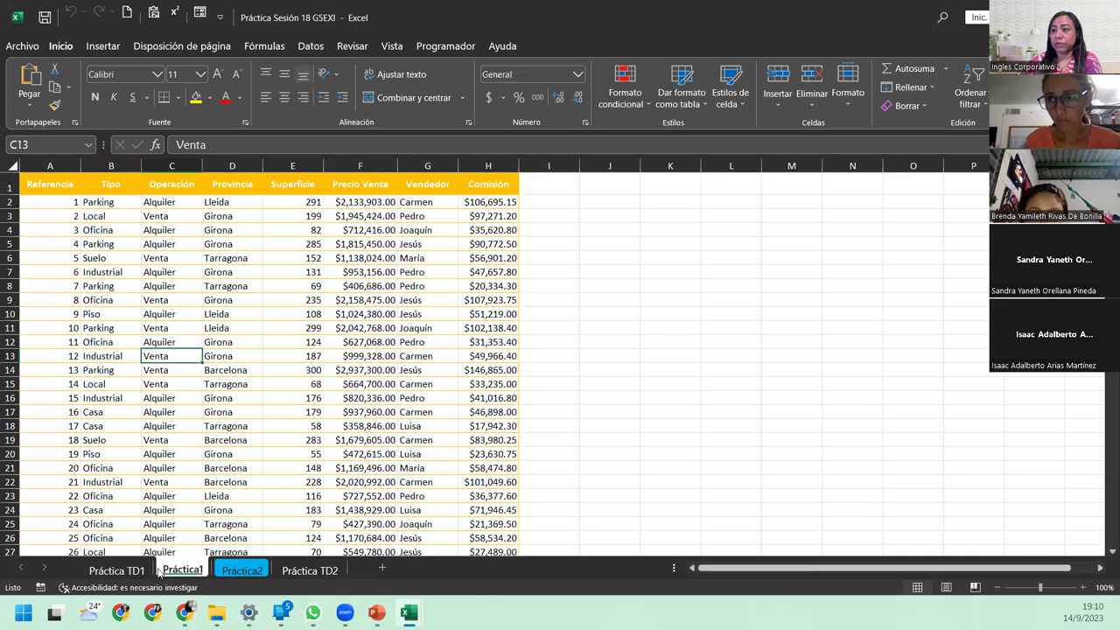
right_click(175, 572)
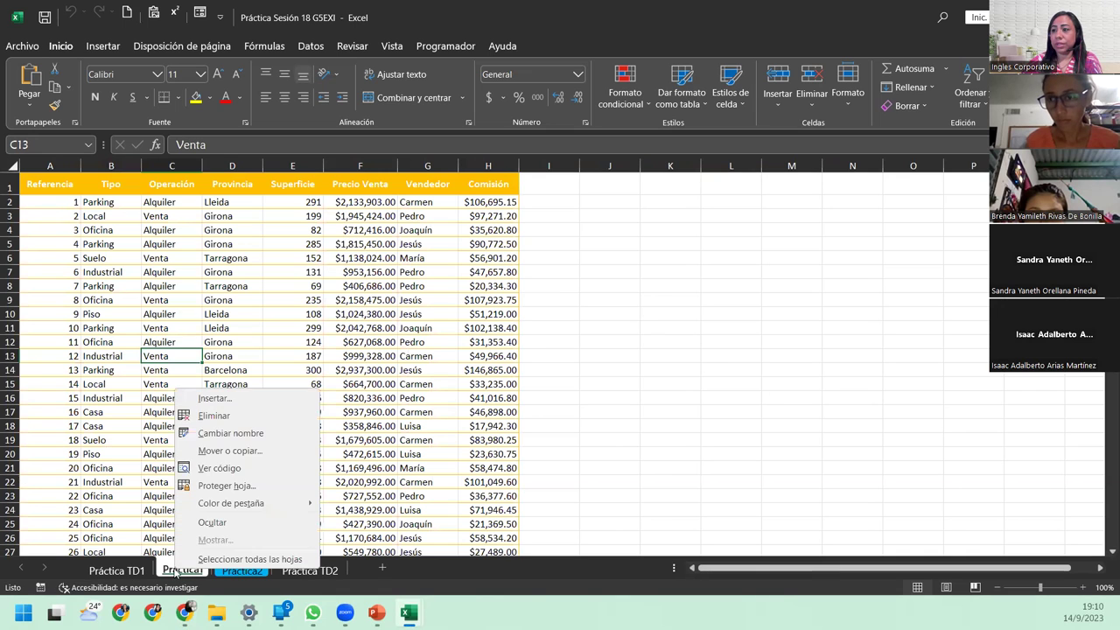
left_click(171, 574)
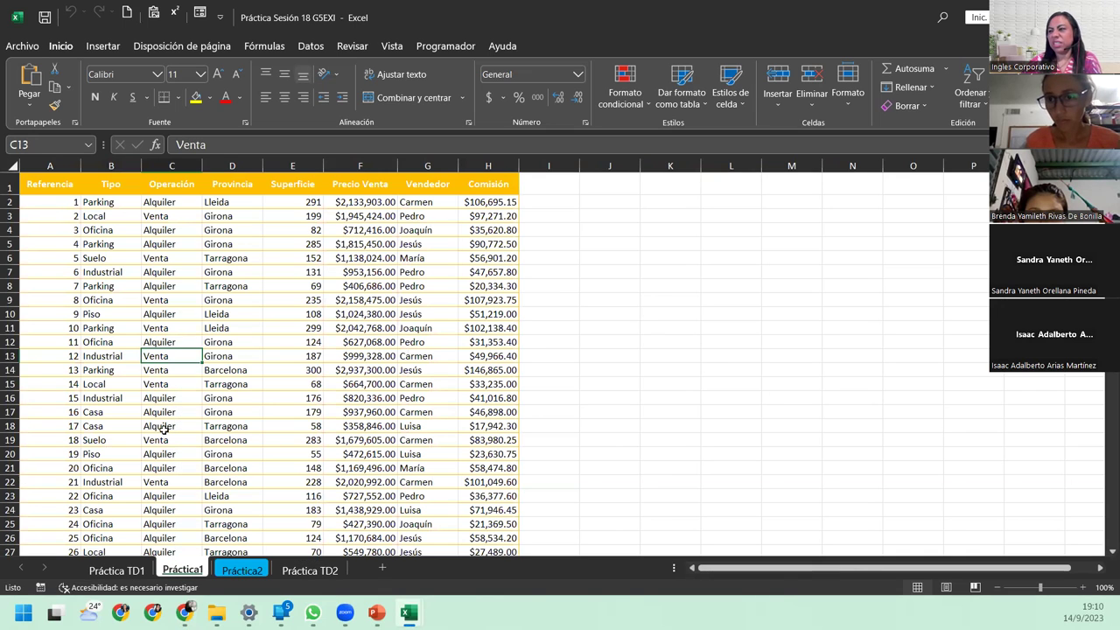
left_click(123, 258)
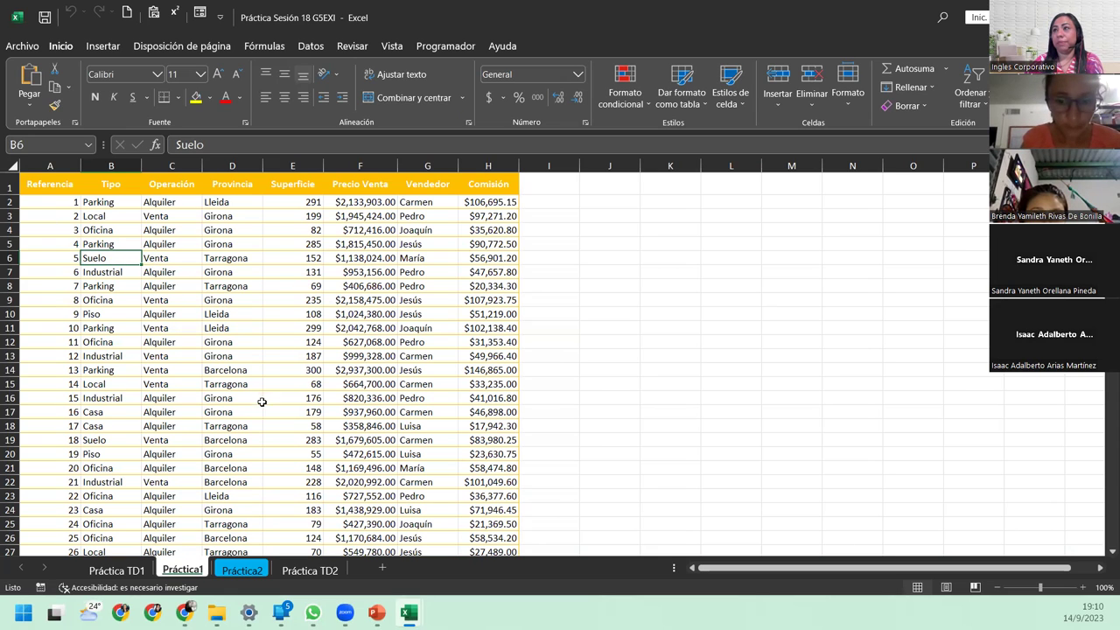
left_click(245, 255)
left_click(570, 202)
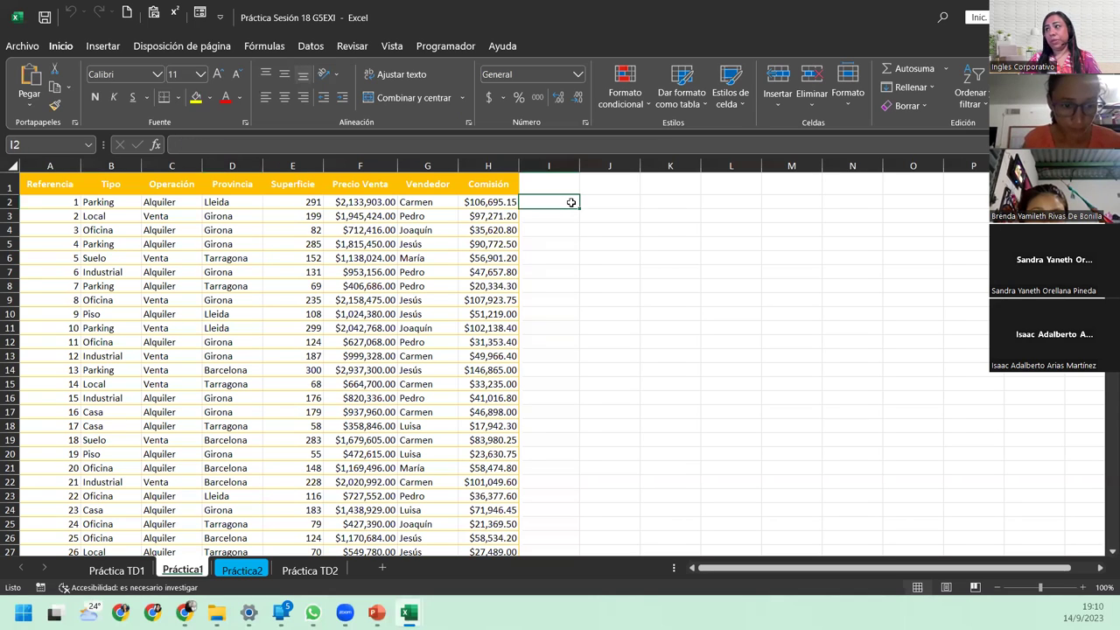
left_click(618, 197)
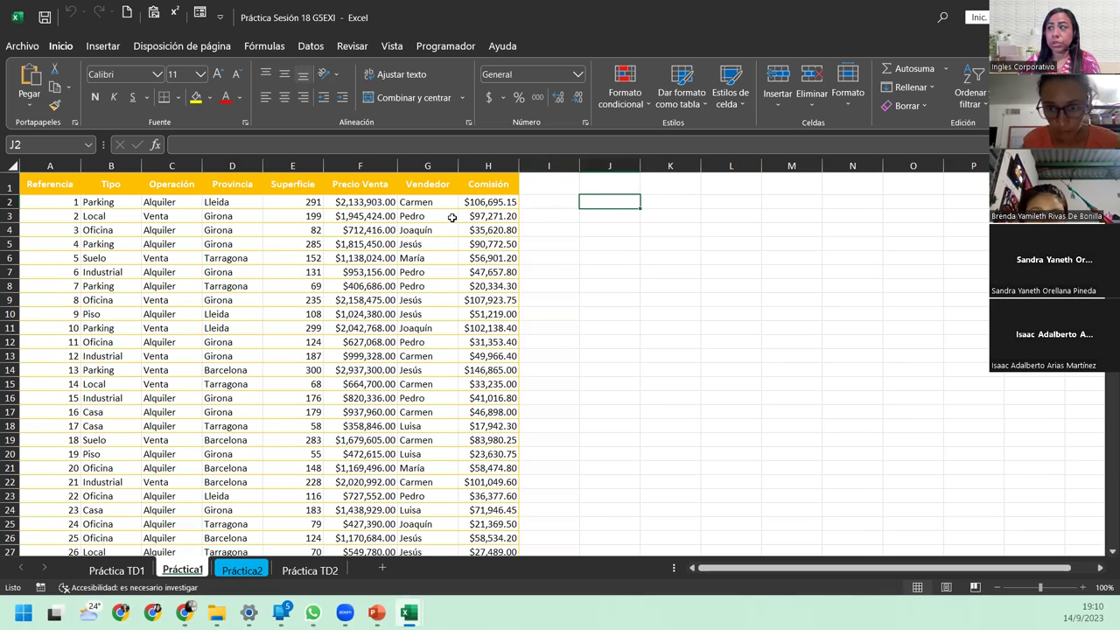
left_click(462, 250)
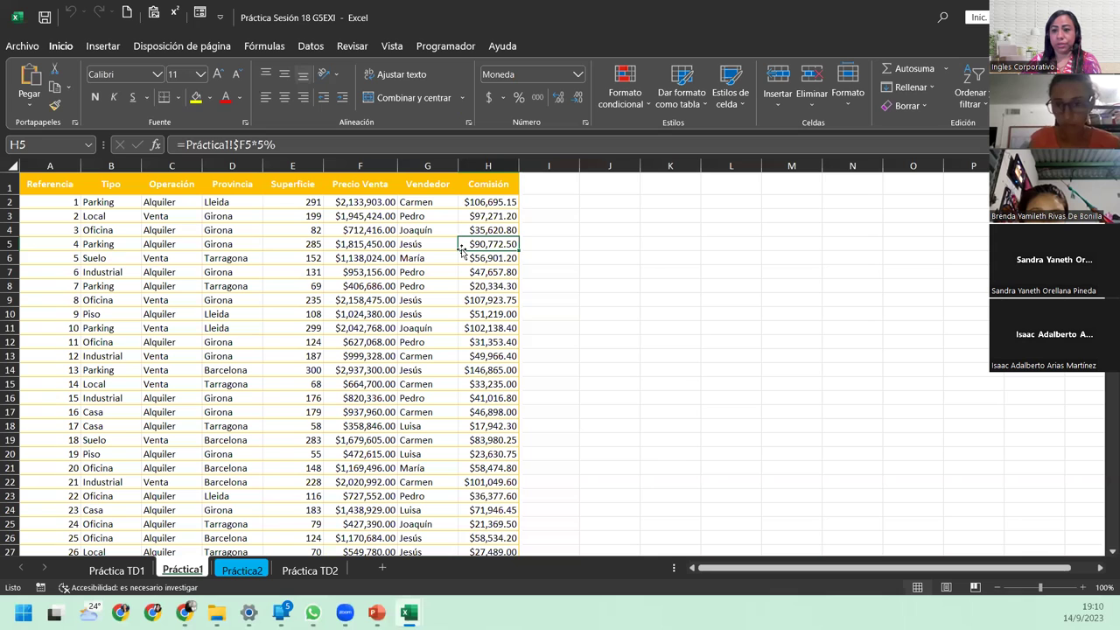
Insert a pivot table from the Práctica1 data range onto a new worksheet
left_click(104, 47)
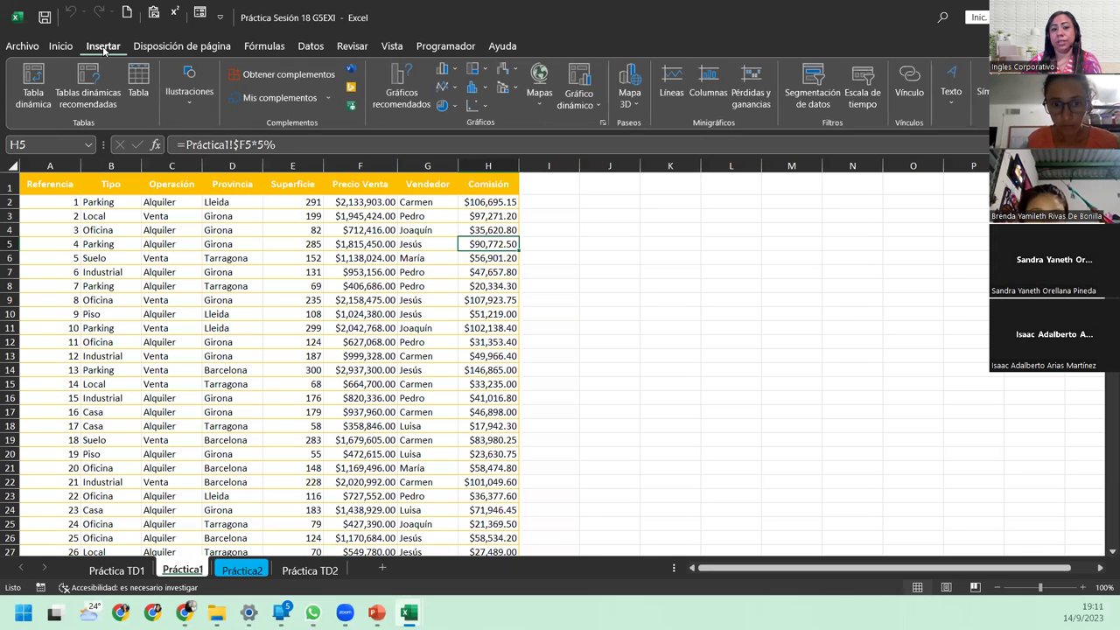
left_click(36, 75)
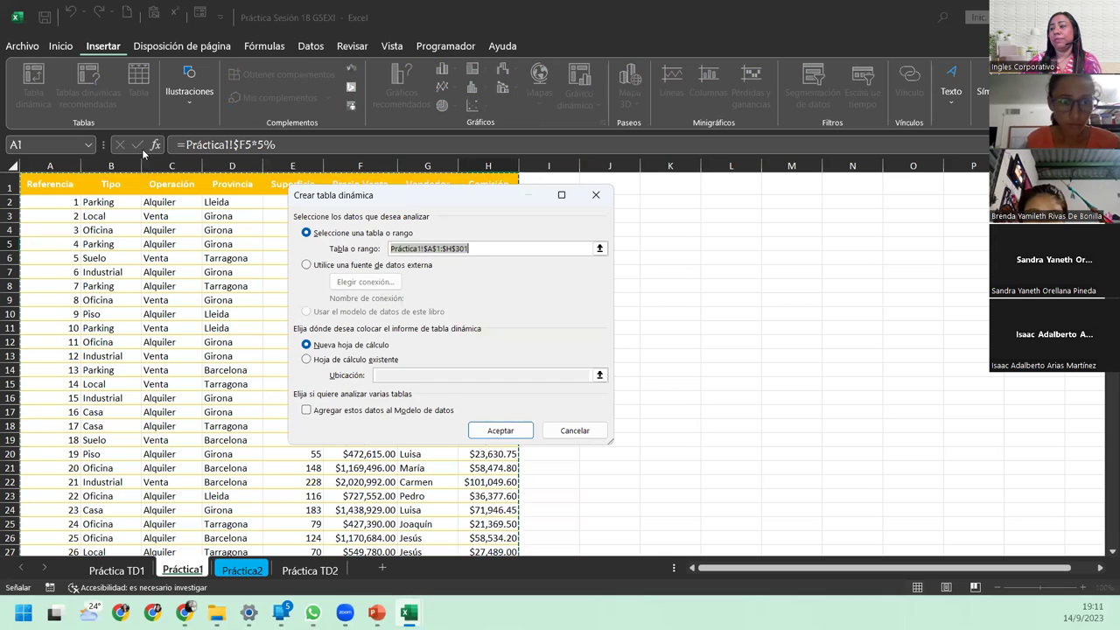
left_click(383, 346)
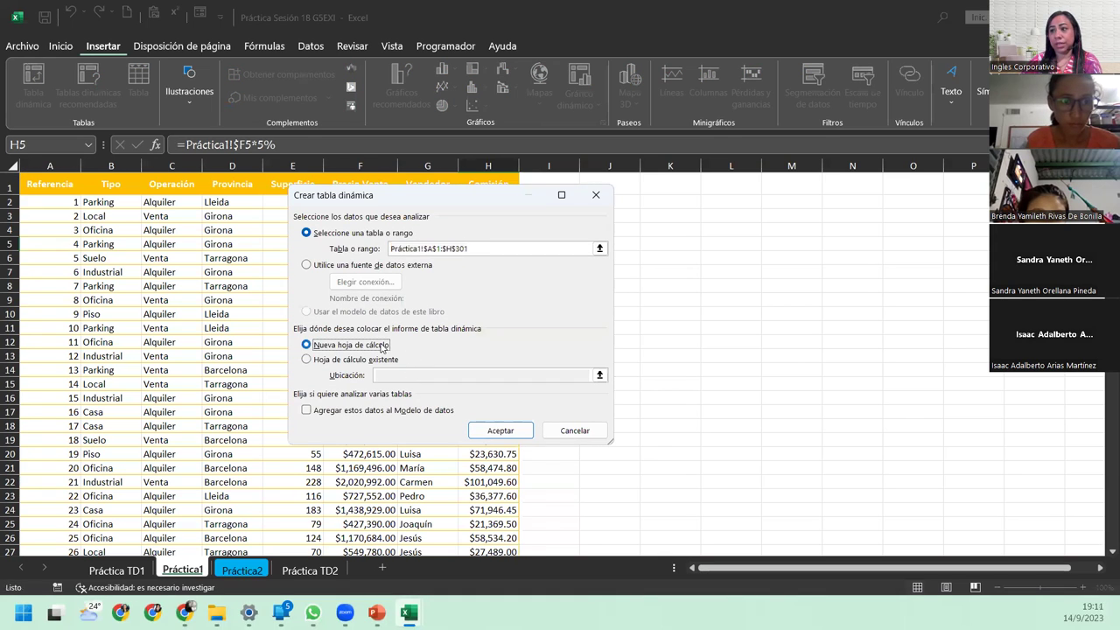
left_click(500, 431)
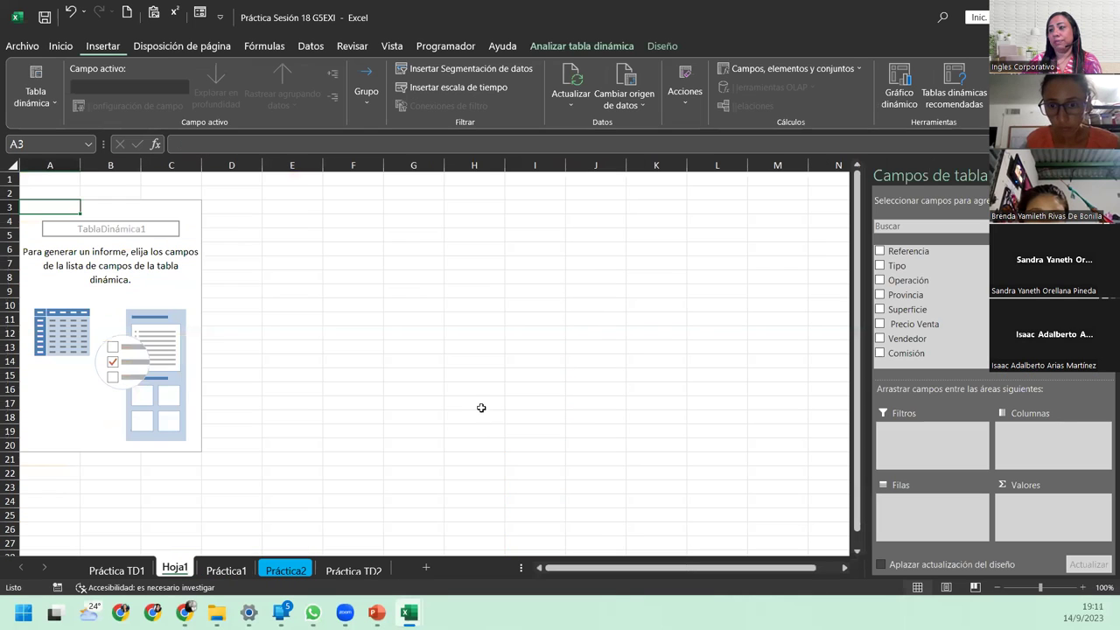
Rename the Hoja1 sheet, correcting the first attempt so it reads 'OPCIONES DE TD'
double_click(182, 571)
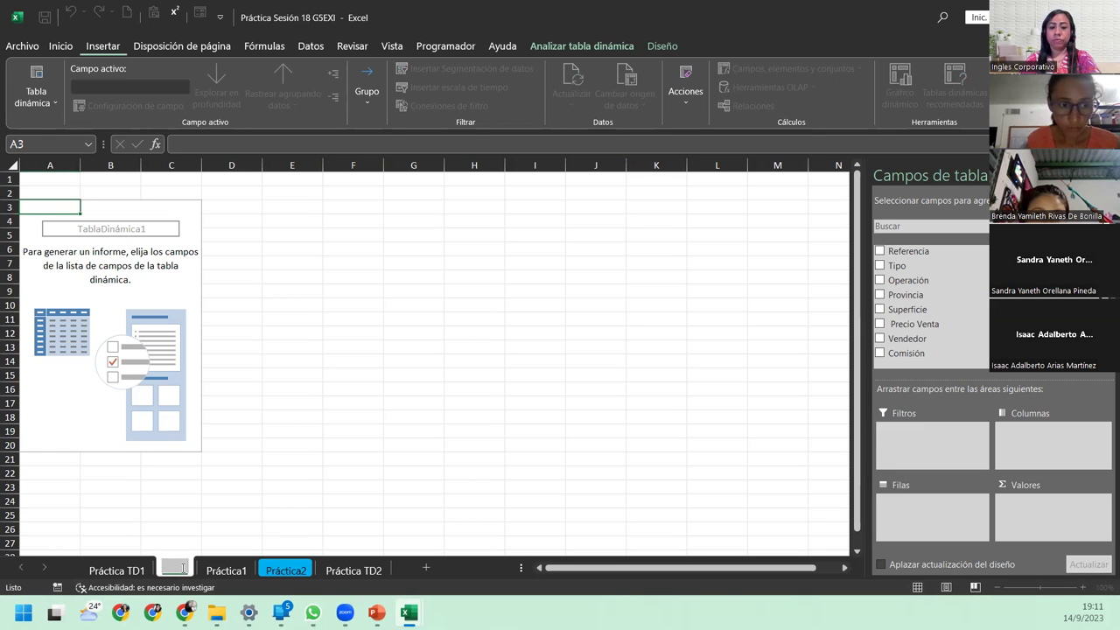
type("Práctica TD3")
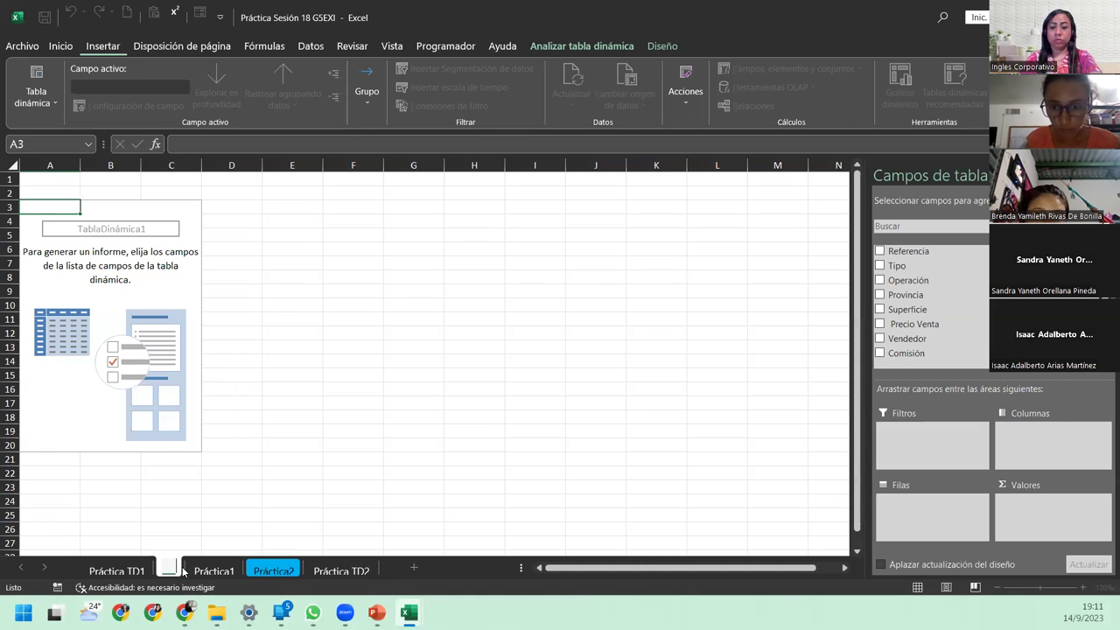
type(" td")
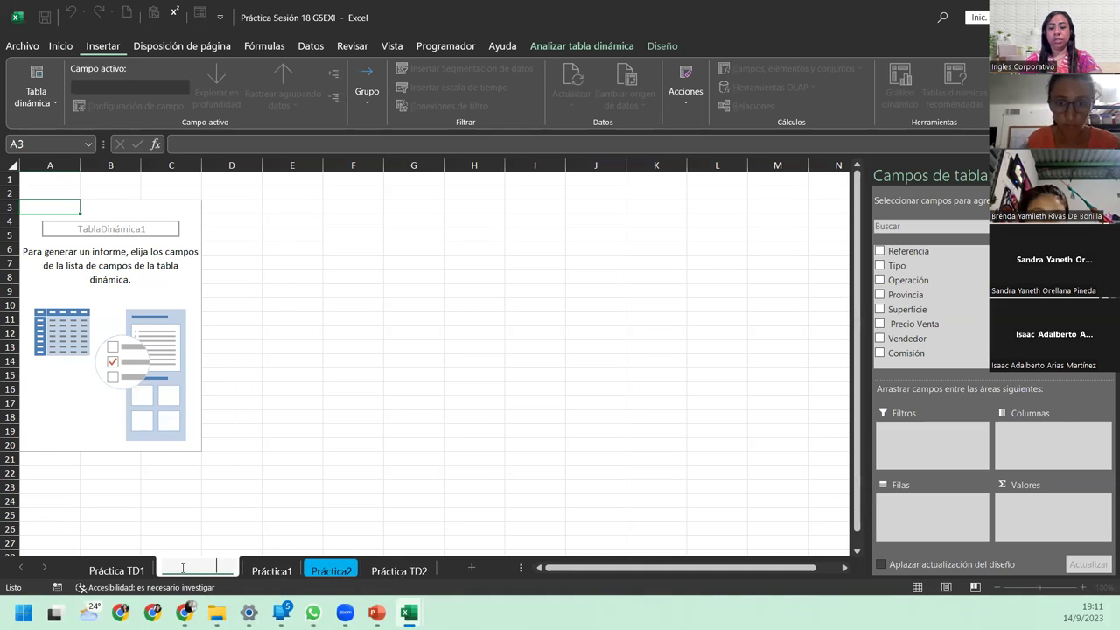
key("Return")
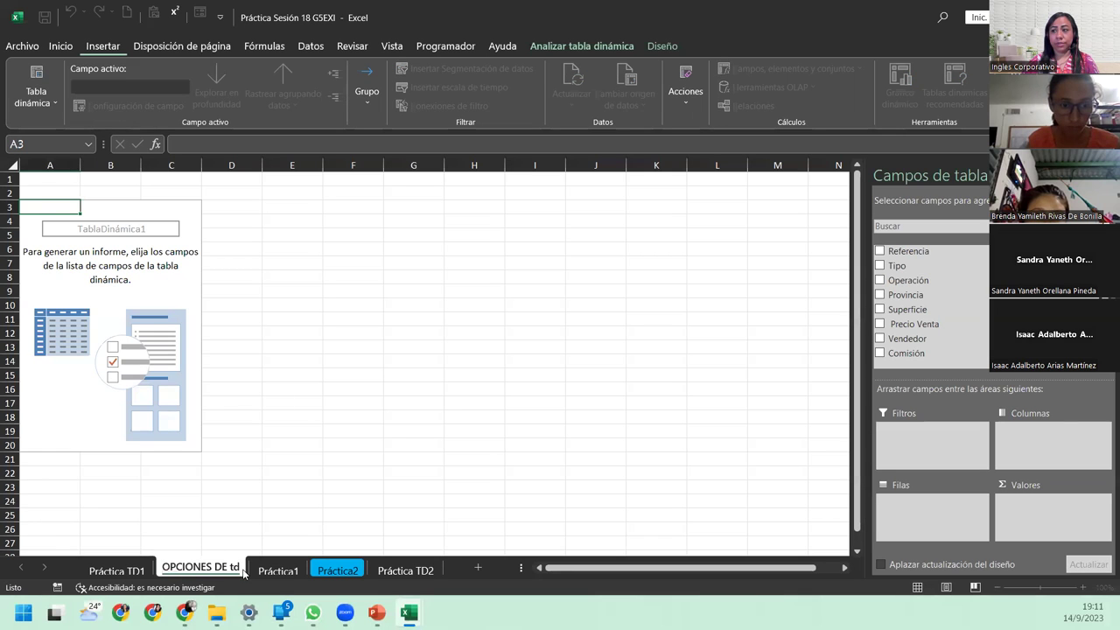
double_click(237, 570)
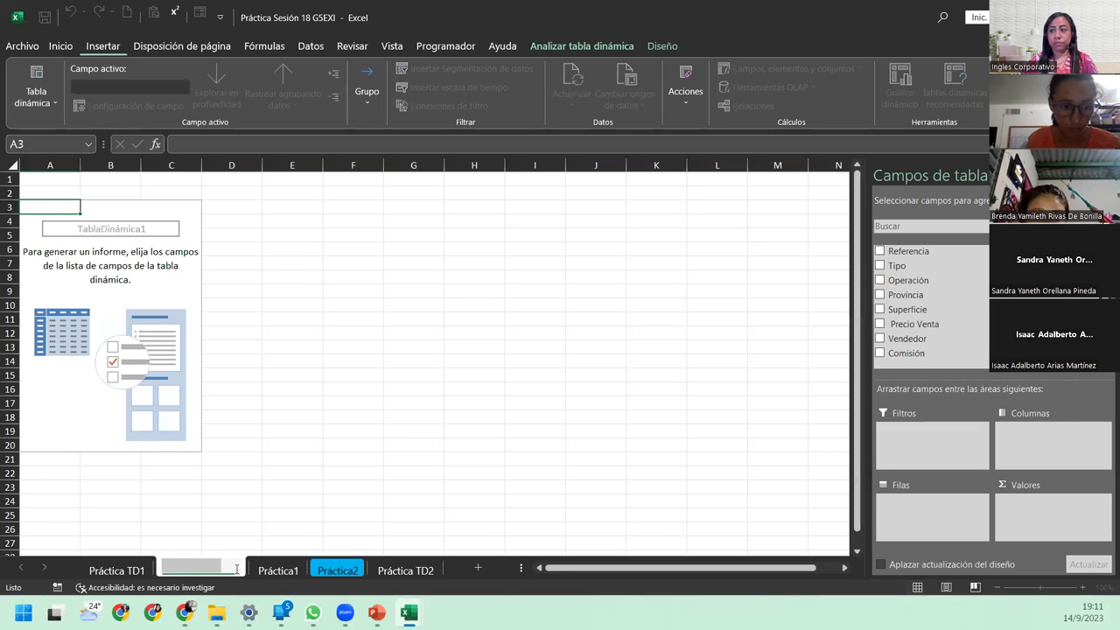
key("BackSpace")
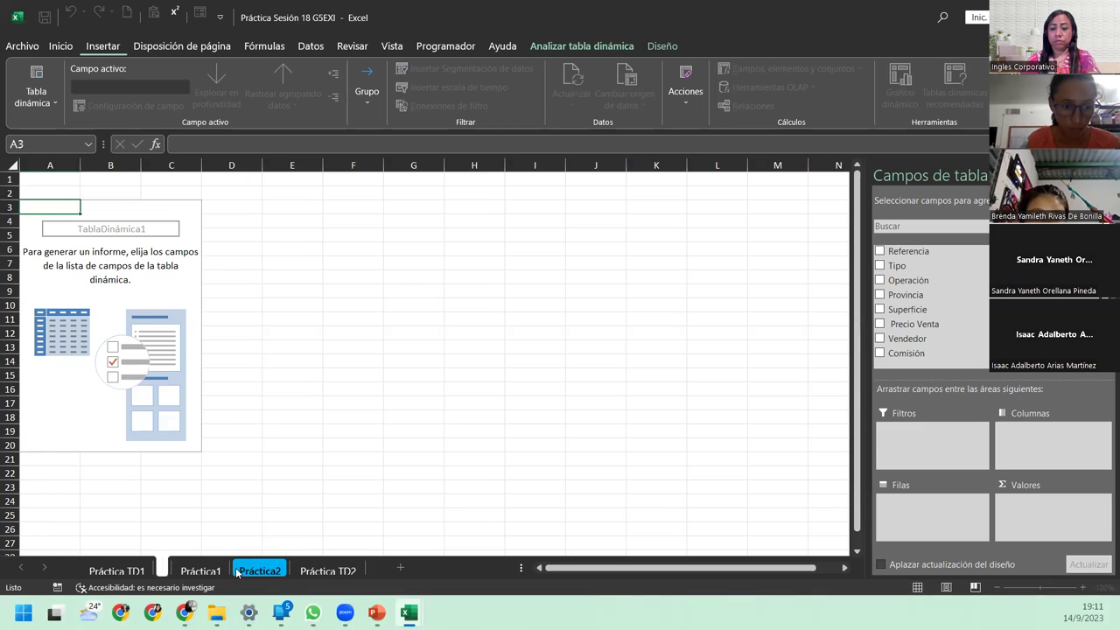
type("Opciones")
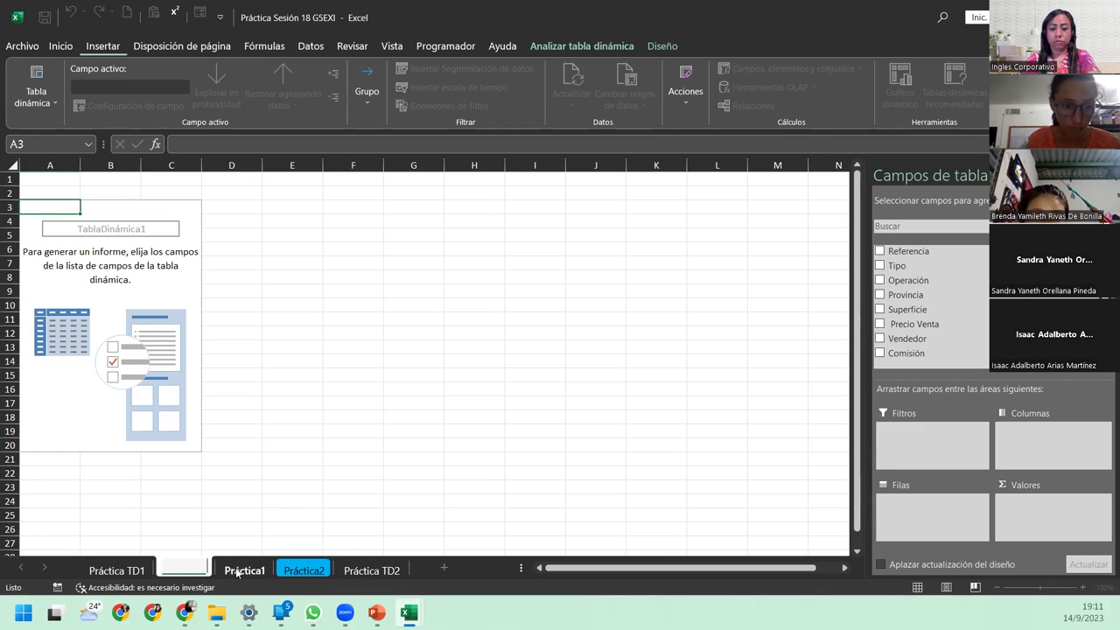
type(" DE TD")
key("Return")
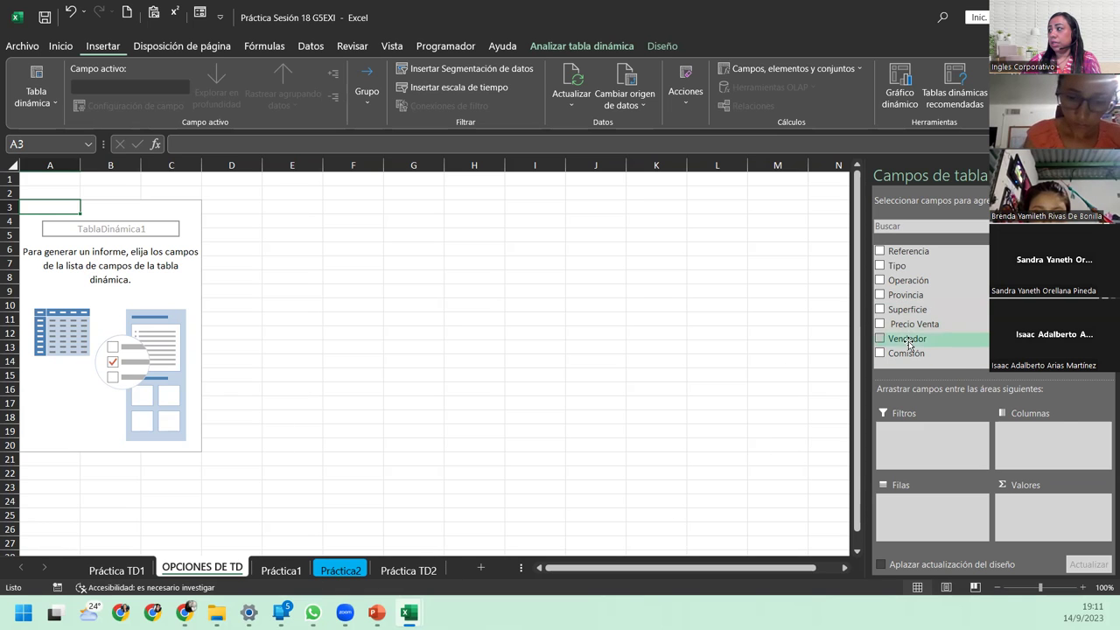
Add Vendedor to the Filas area and Comisión to the Valores area
left_click_drag(908, 340, 930, 507)
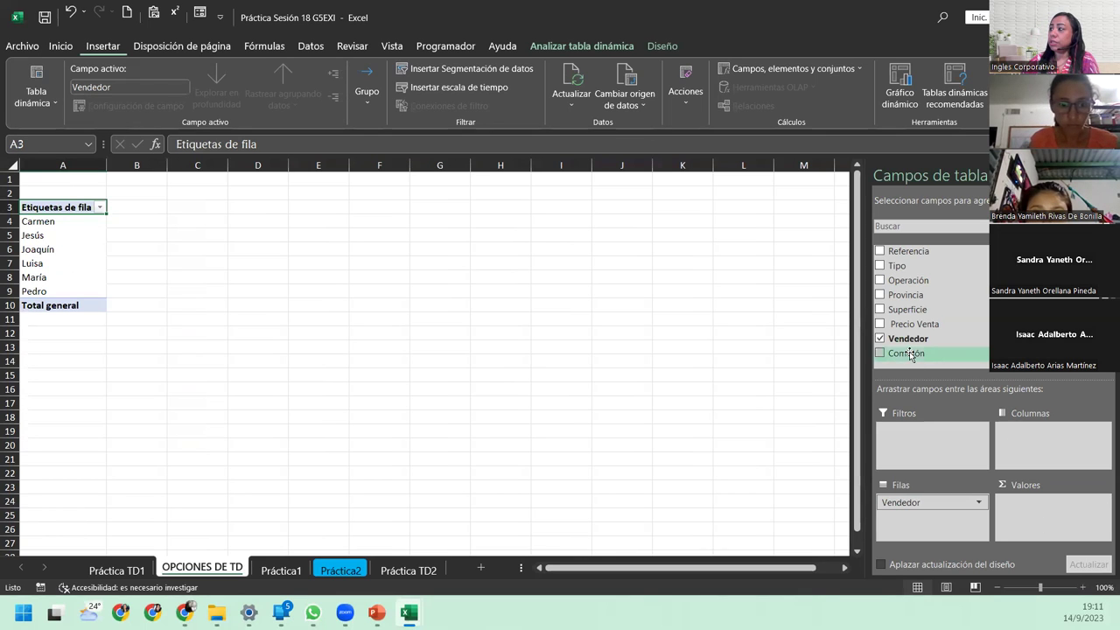
left_click_drag(910, 354, 1052, 514)
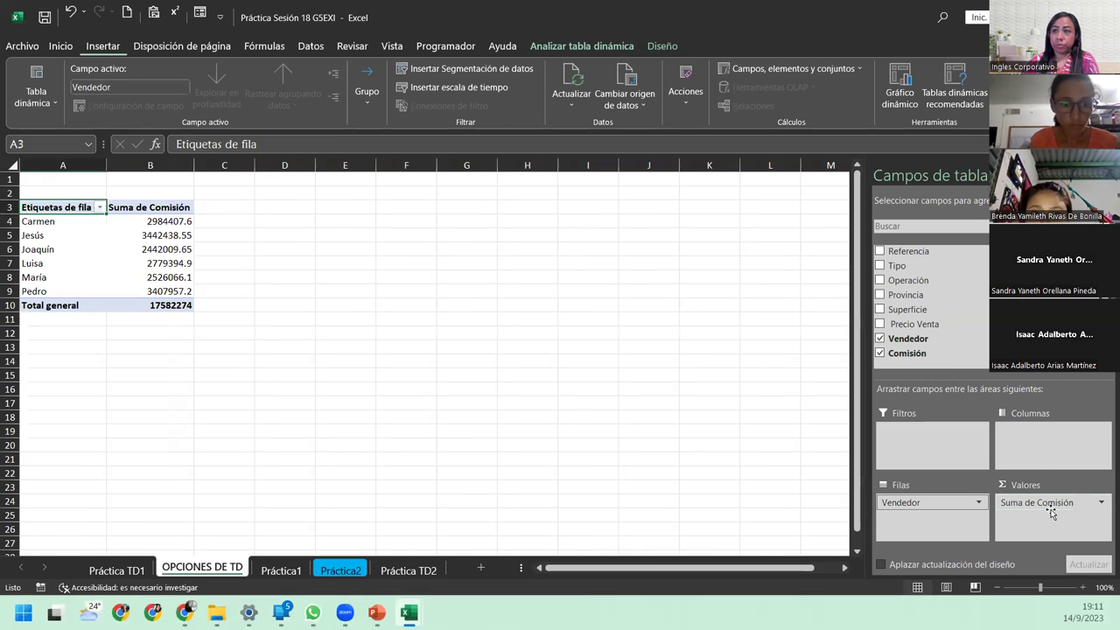
Change Suma de Comisión to summarise by Promedio and bring up its Formato de número dialog
left_click(1100, 503)
left_click(1006, 483)
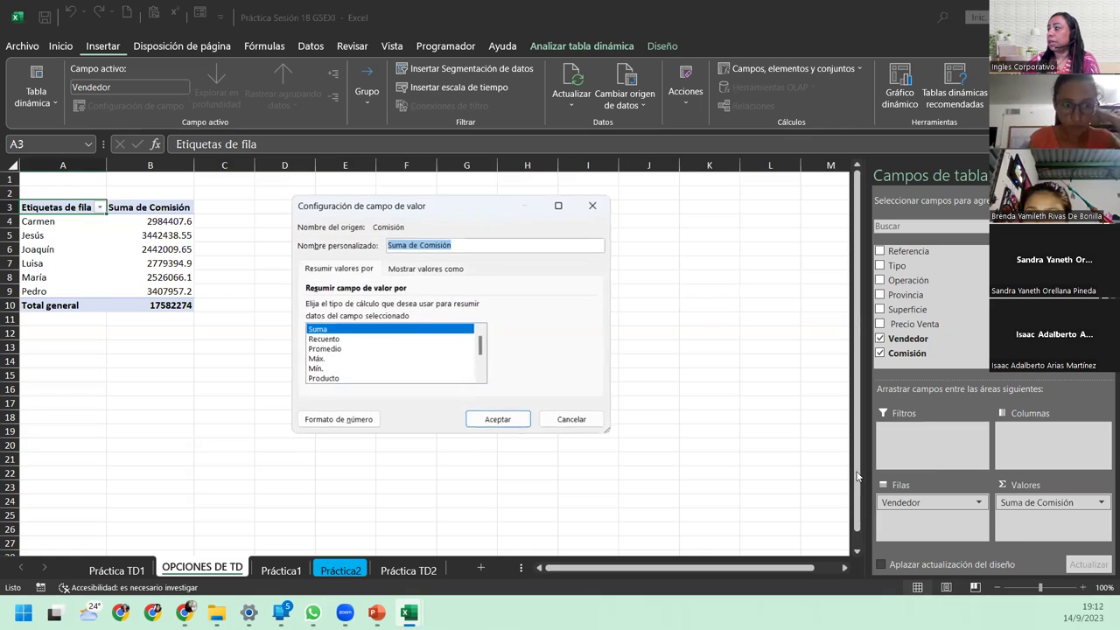
left_click(329, 349)
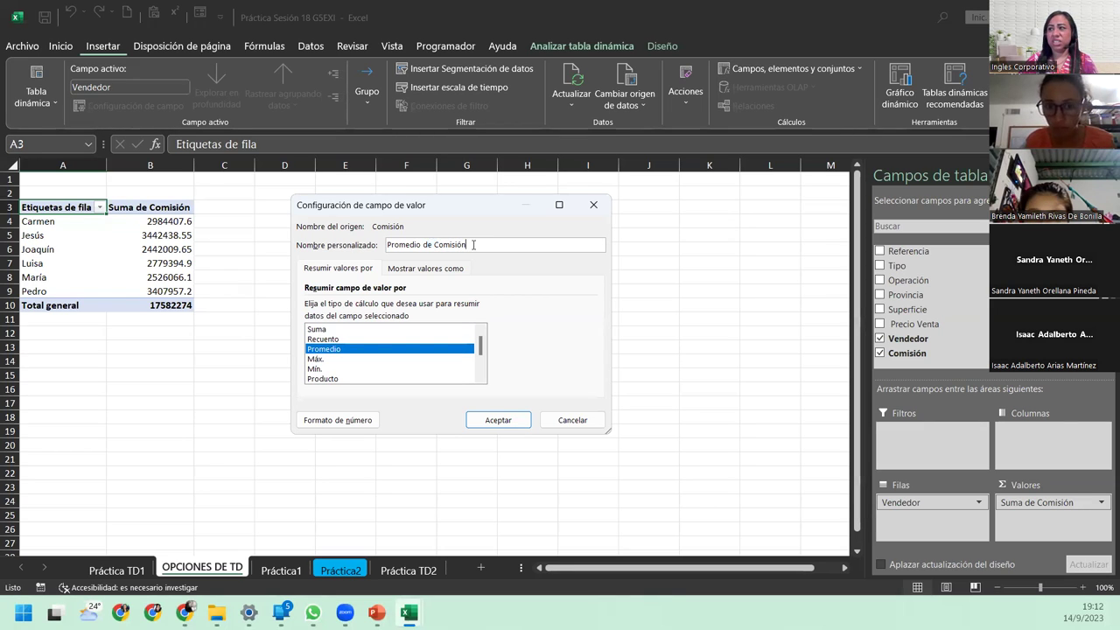
left_click(349, 419)
Format the average commission as Contabilidad with the $ Español (El Salvador) symbol and apply it to the pivot
left_click(302, 230)
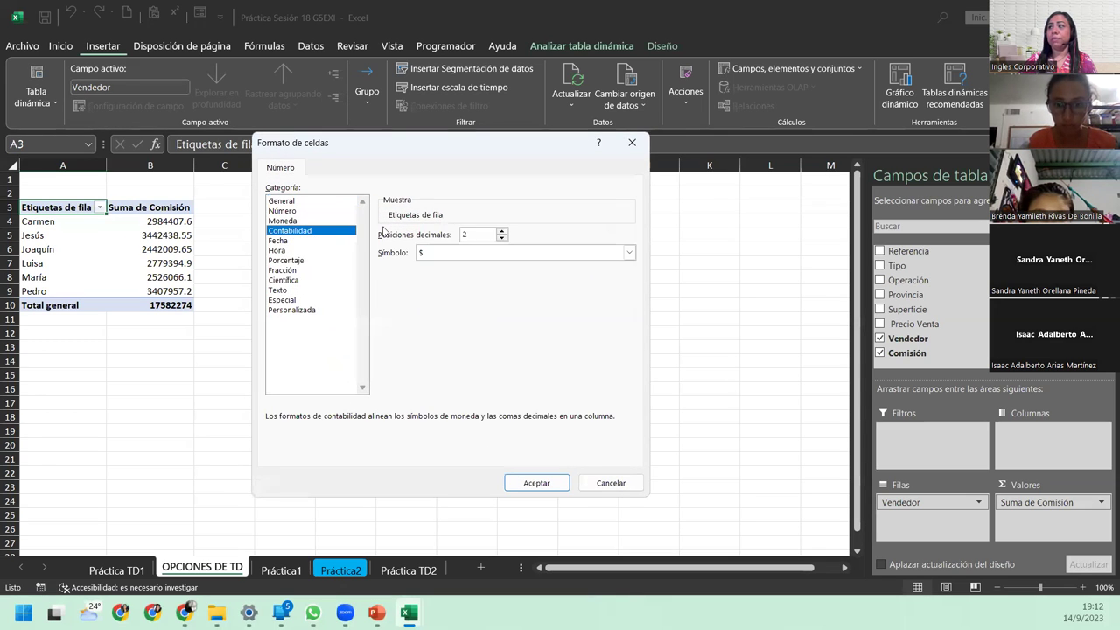
left_click(628, 252)
scroll(505, 367, "down", 3)
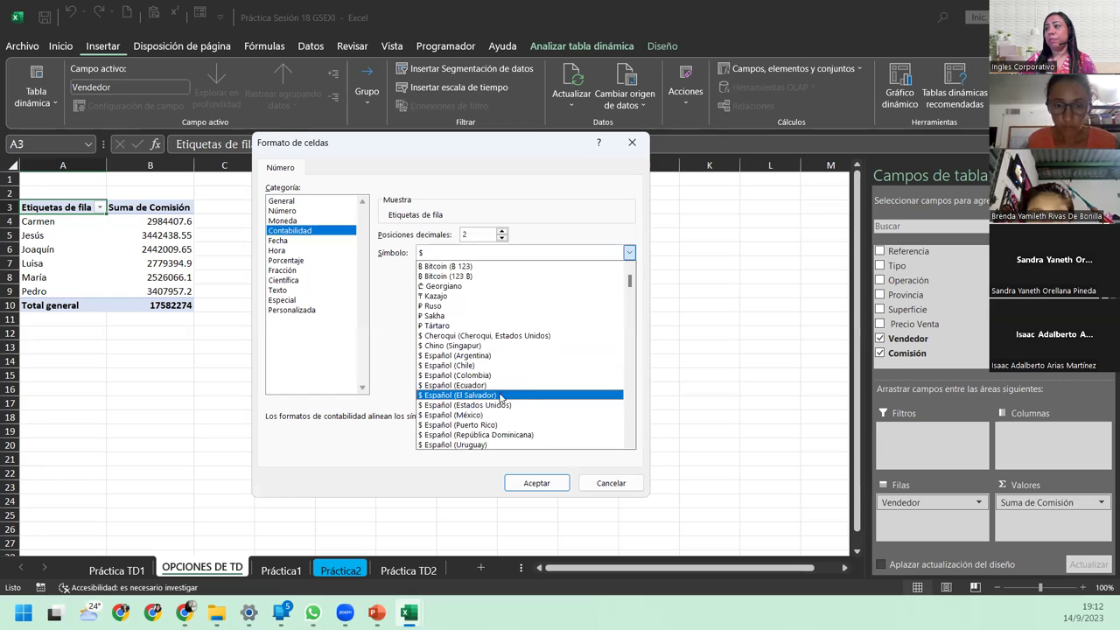
left_click(505, 396)
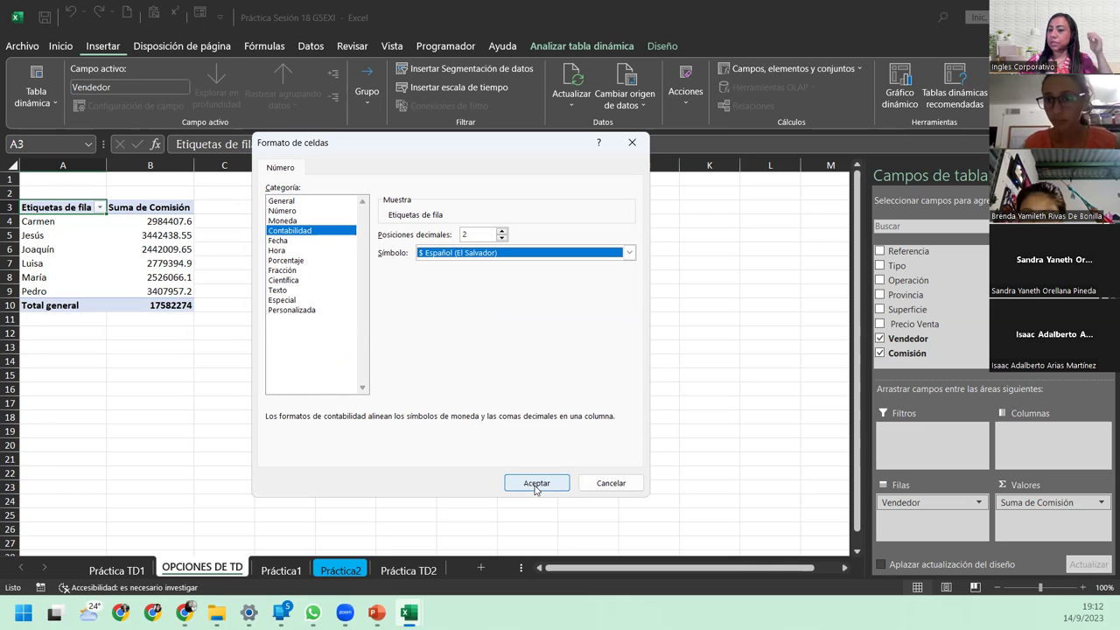
left_click(536, 483)
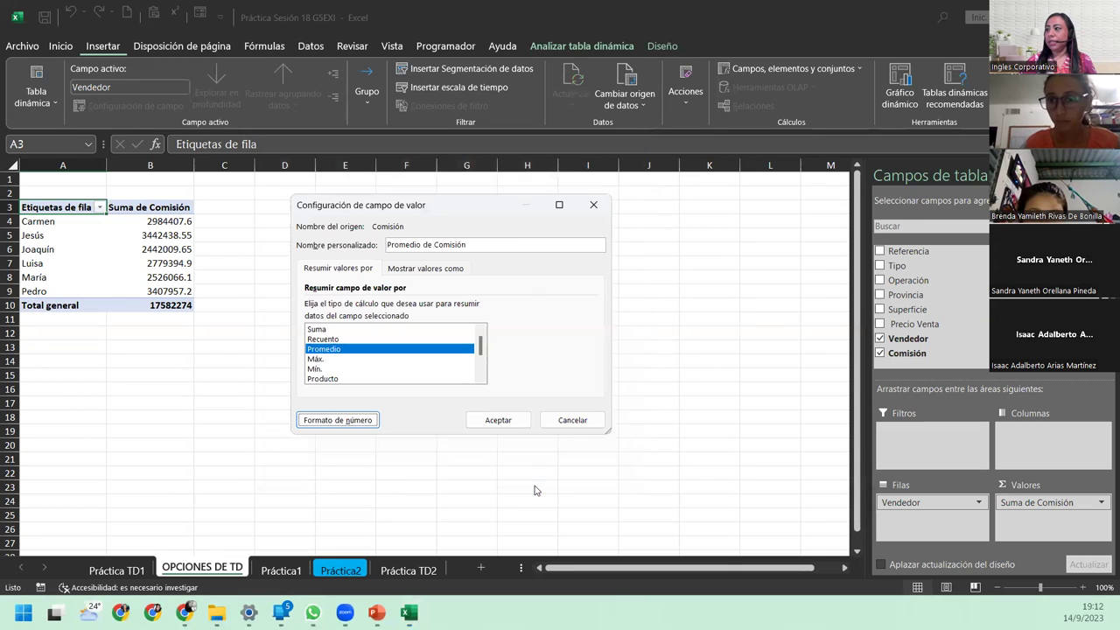
left_click(505, 418)
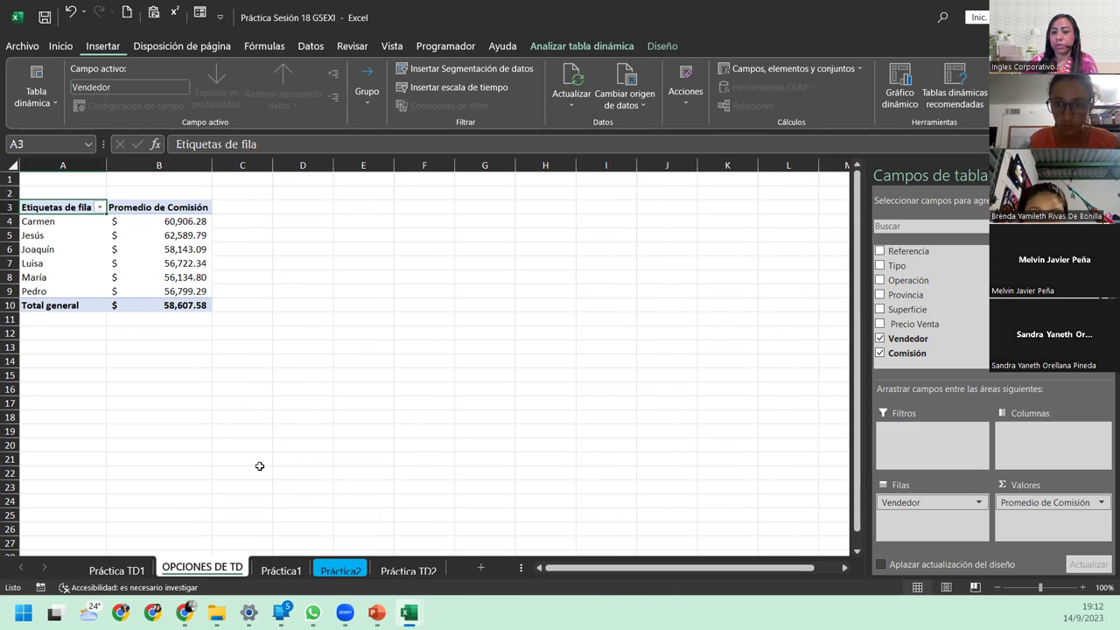
From the Práctica1 sheet, start a new pivot table, cancel it, and return to OPCIONES DE TD
left_click(281, 571)
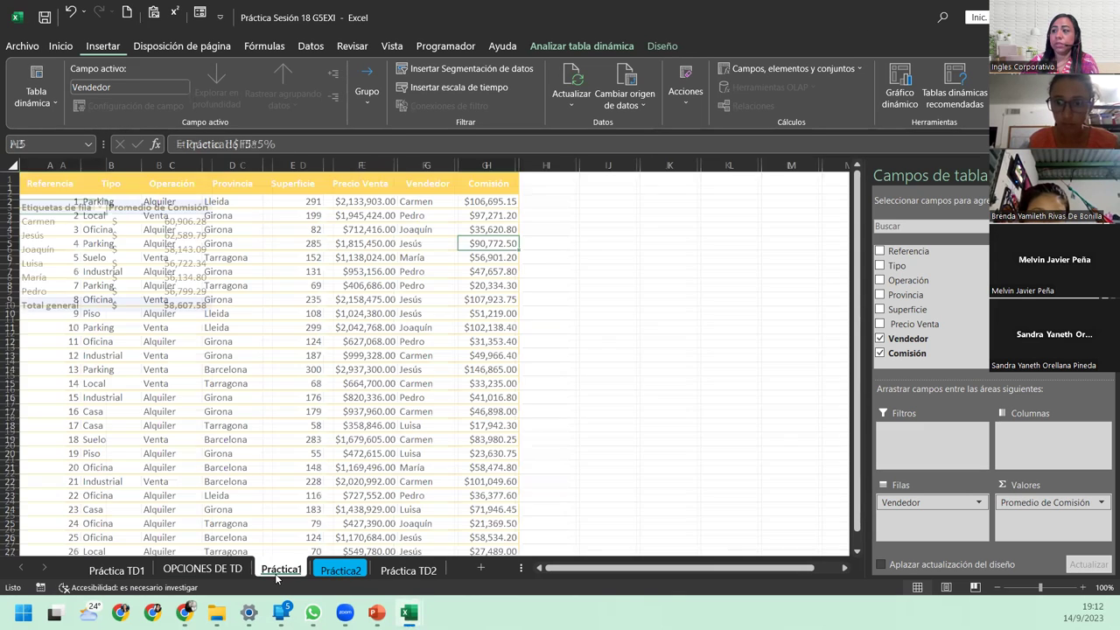
left_click(102, 46)
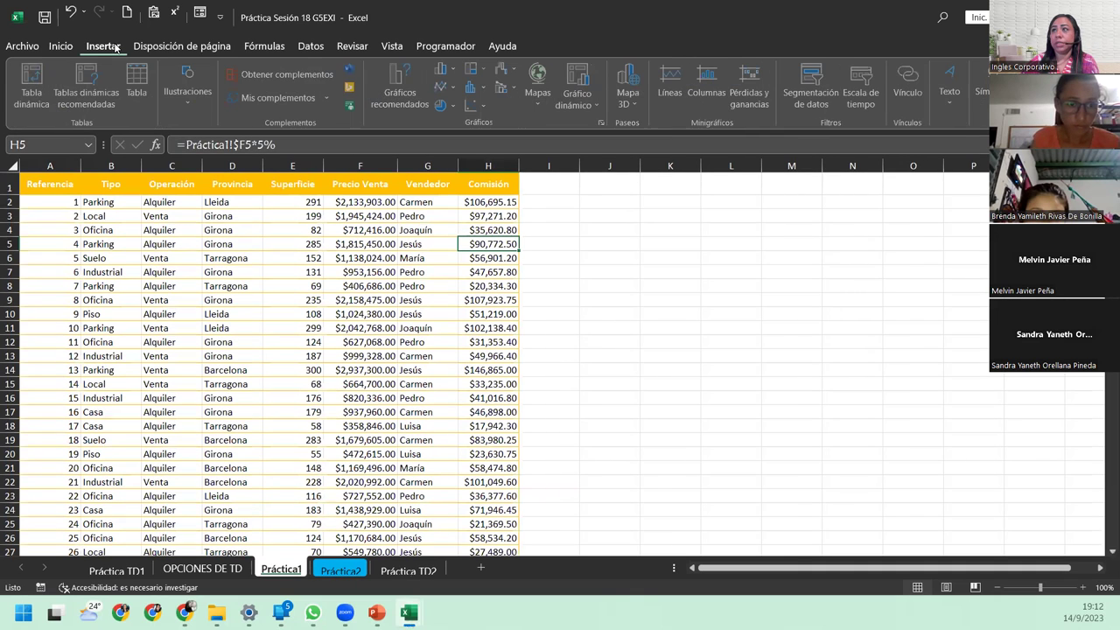
left_click(17, 92)
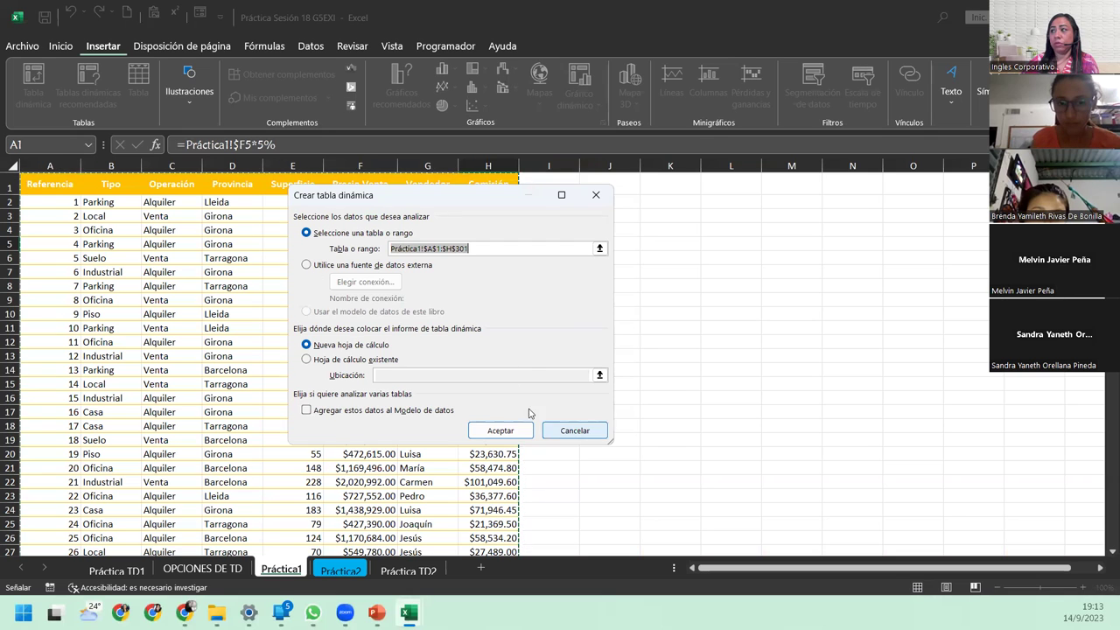
left_click(588, 430)
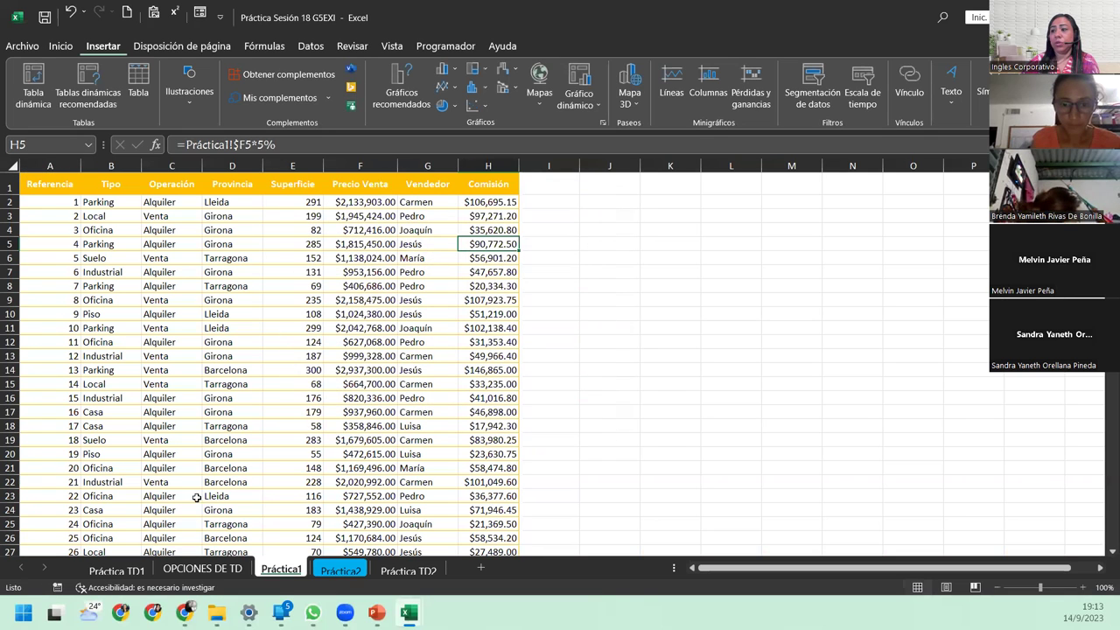
left_click(191, 571)
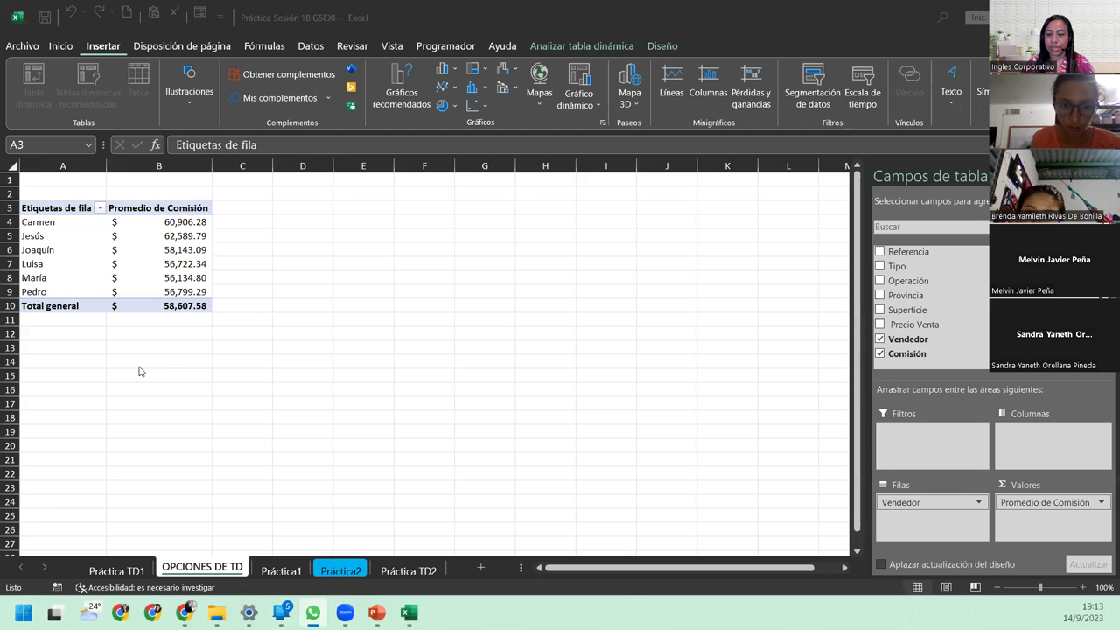
Remove Promedio de Comisión from Valores and Vendedor from Filas, leaving TablaDinámica1 empty
key("alt+Tab")
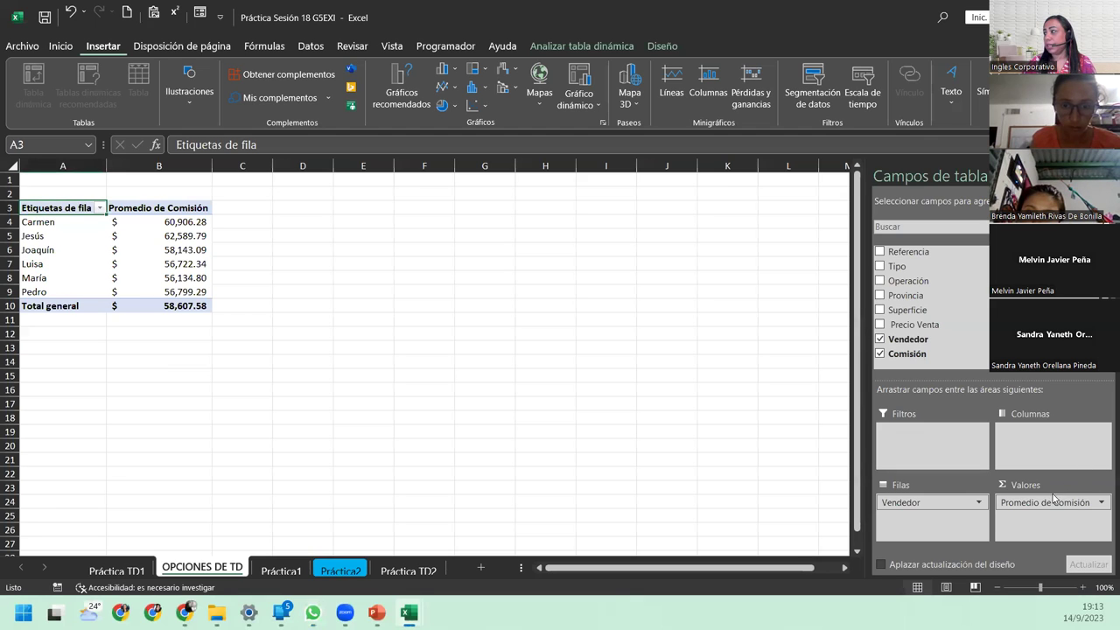
left_click_drag(1054, 502, 788, 490)
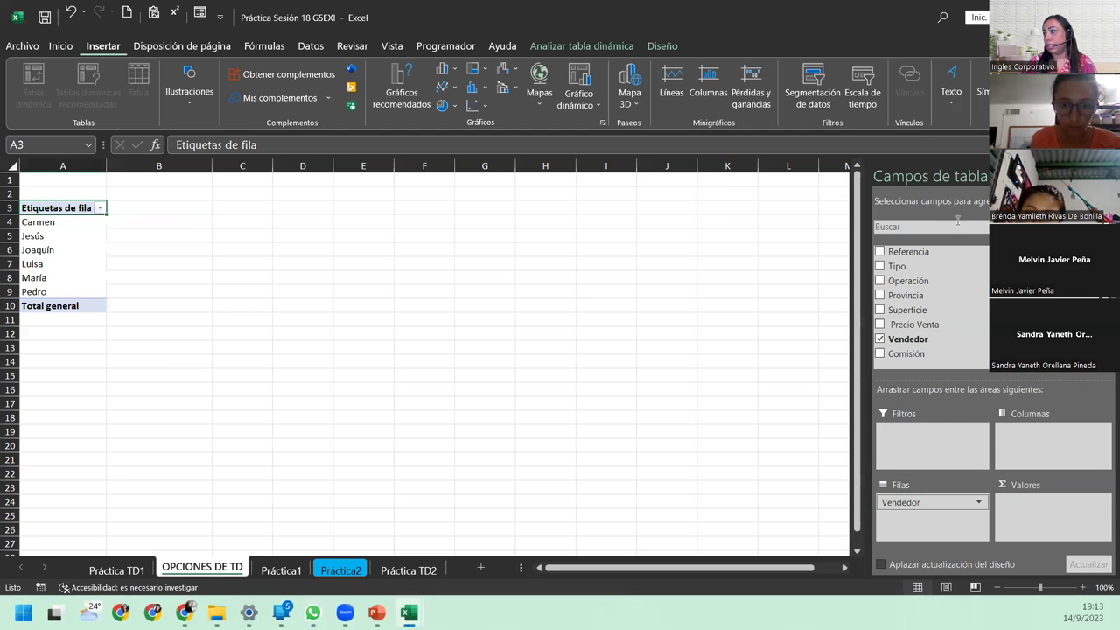
left_click_drag(917, 502, 923, 356)
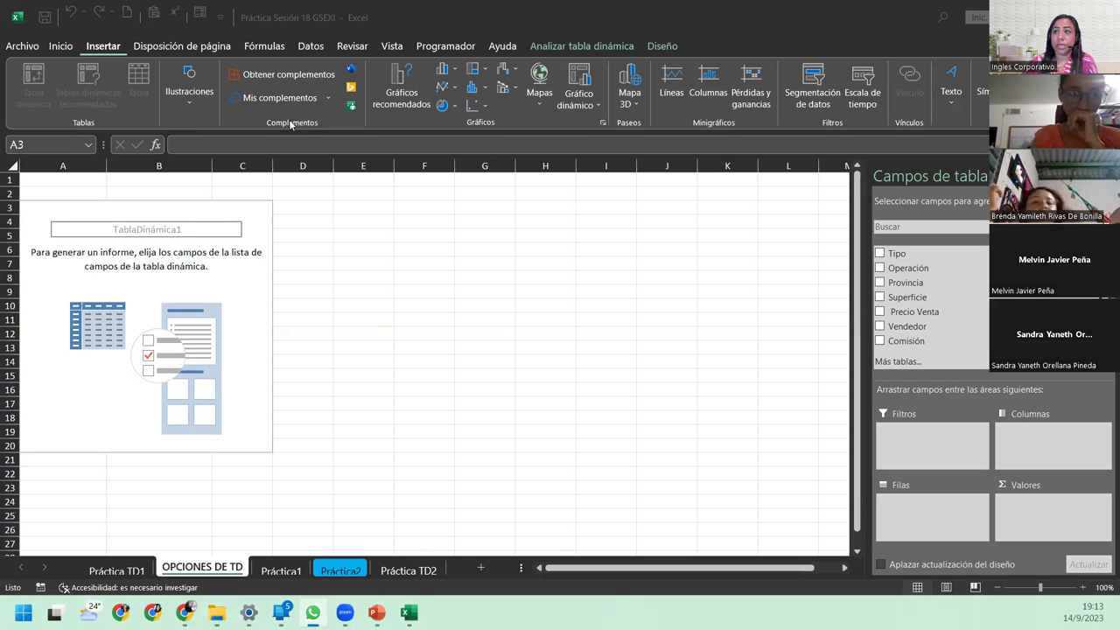
Place Vendedor in Filas and Comisión in Valores to list each seller's Suma de Comisión
left_click(88, 210)
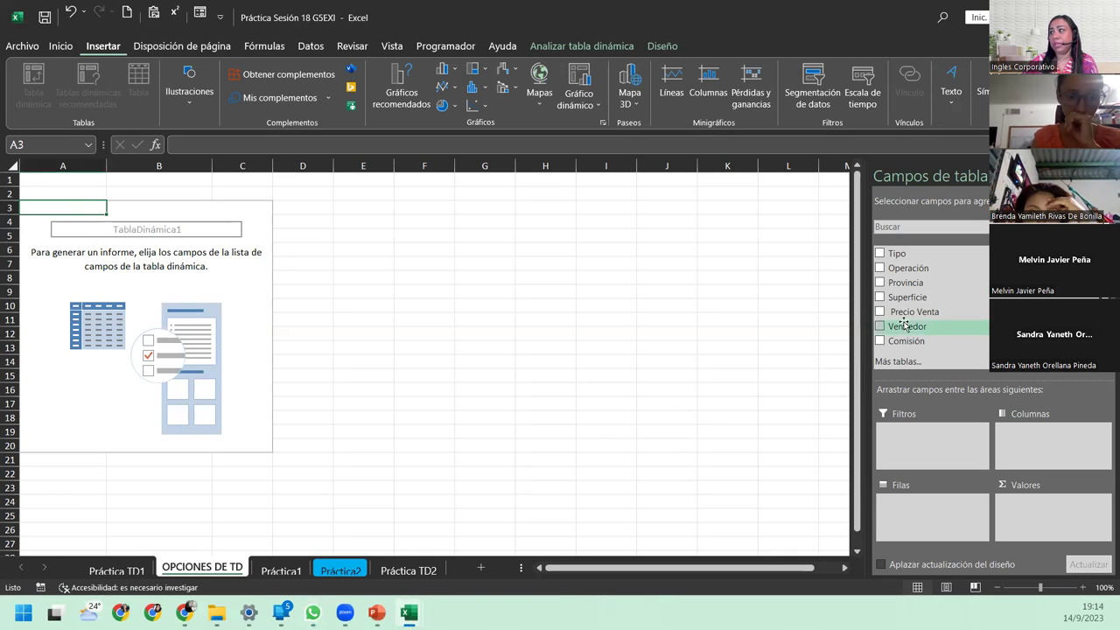
left_click_drag(908, 328, 920, 516)
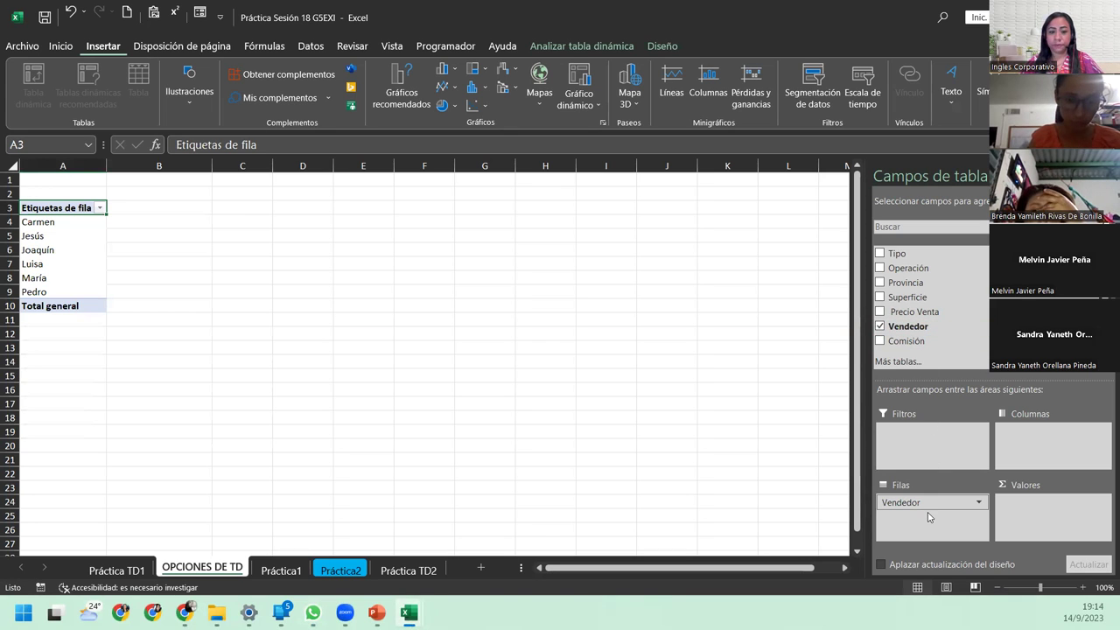
left_click_drag(929, 516, 917, 510)
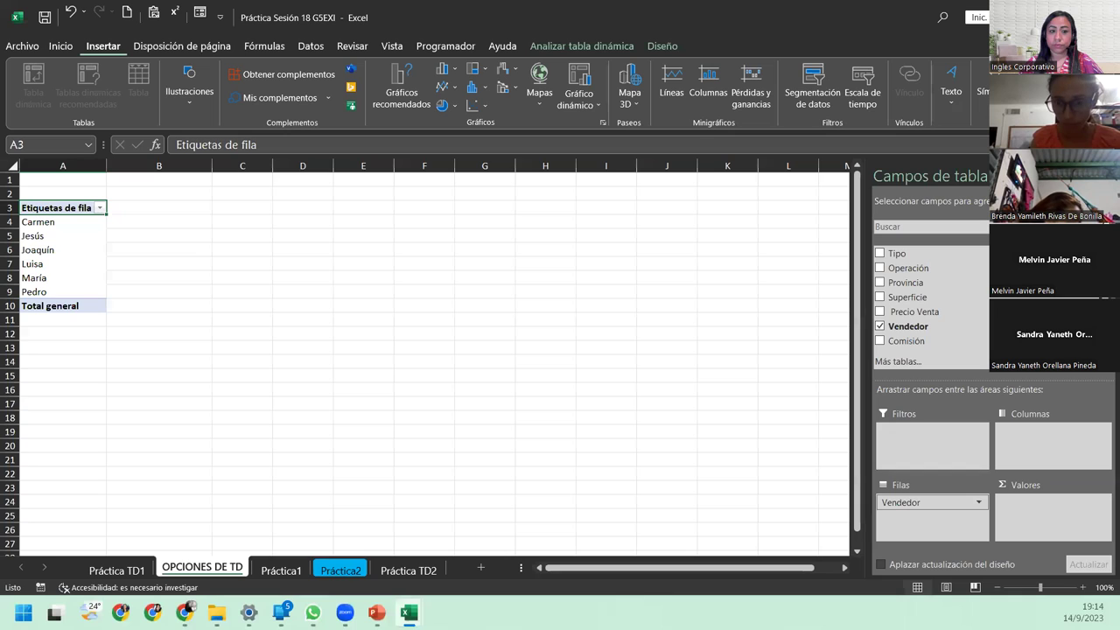
left_click_drag(905, 343, 1039, 519)
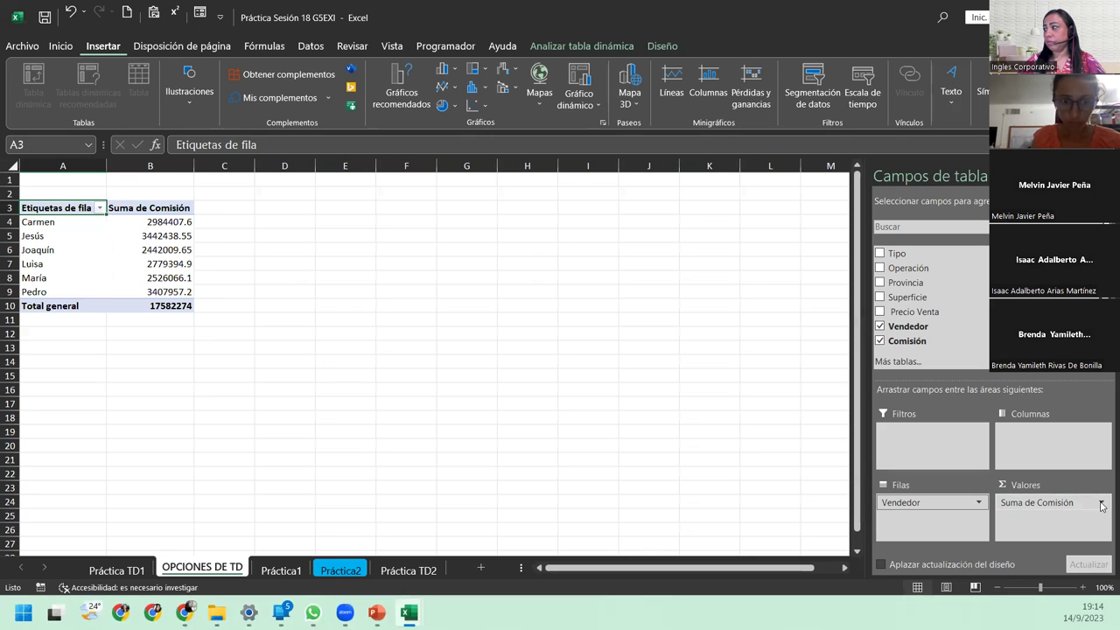
Switch the Comisión value field's summary from Suma to Promedio in Configuración de campo de valor
left_click(1101, 504)
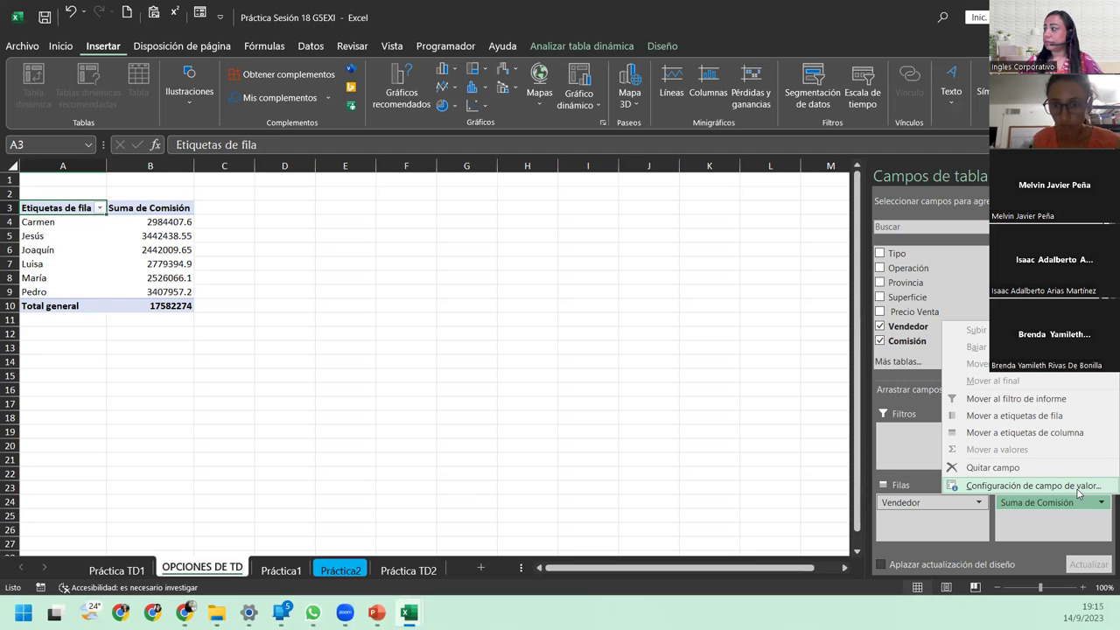
left_click(1033, 485)
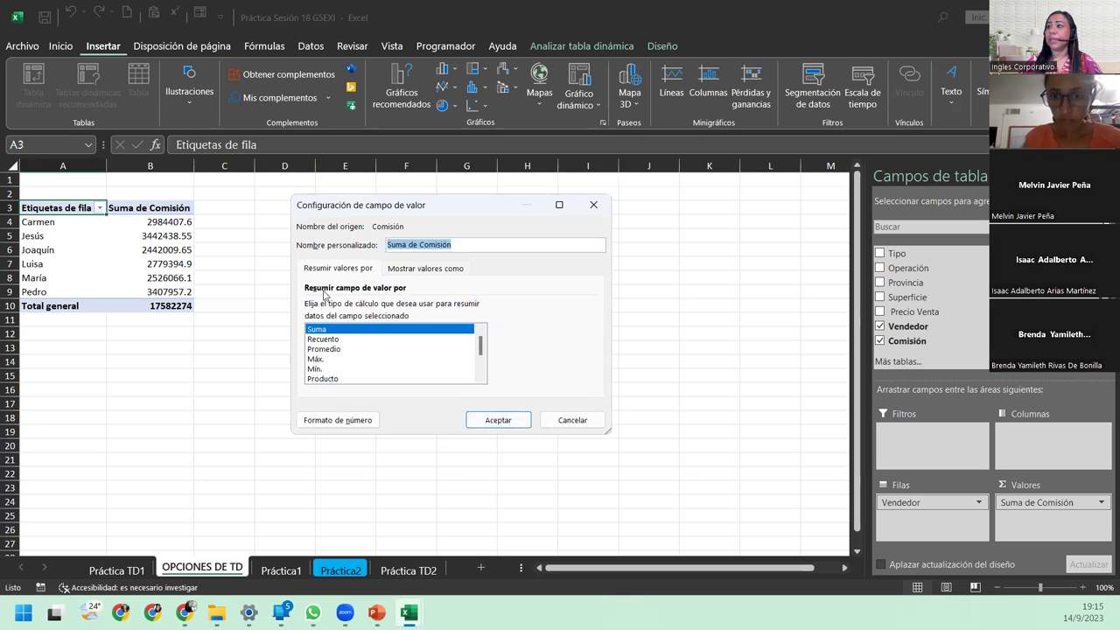
left_click(329, 350)
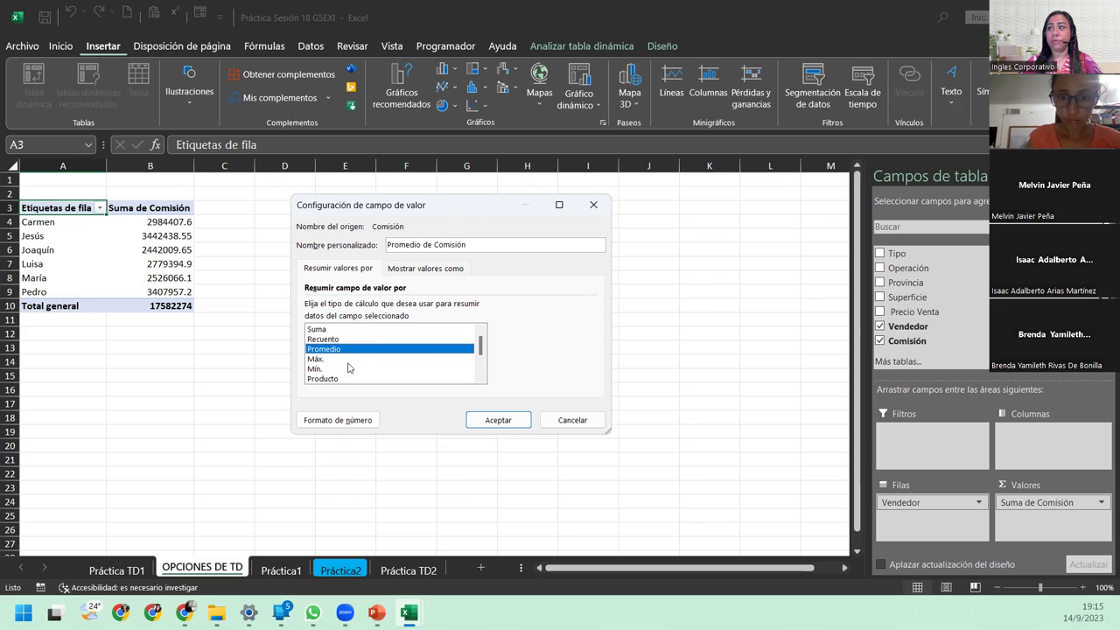
left_click(357, 421)
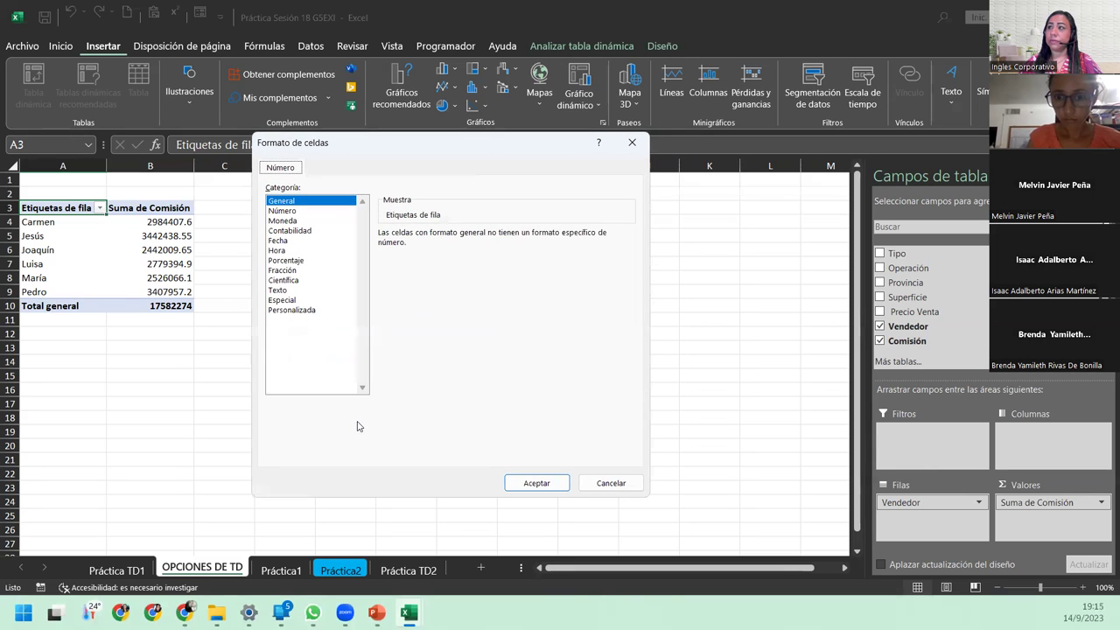
Give the commission values Contabilidad format with 2 decimals and the $ Español (El Salvador) symbol
left_click(296, 230)
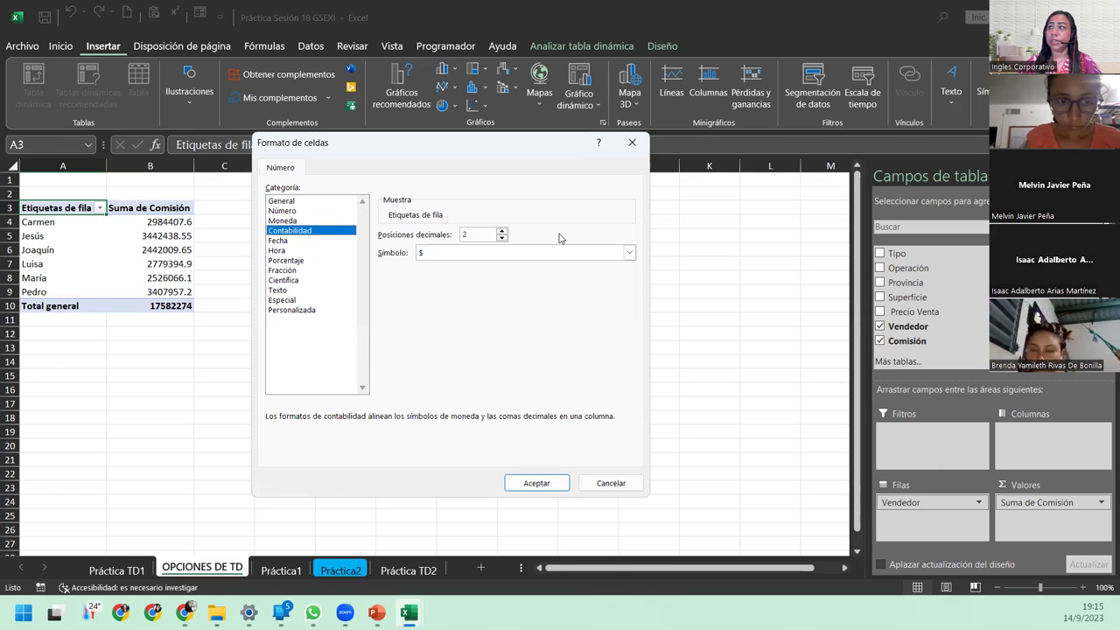
left_click(629, 252)
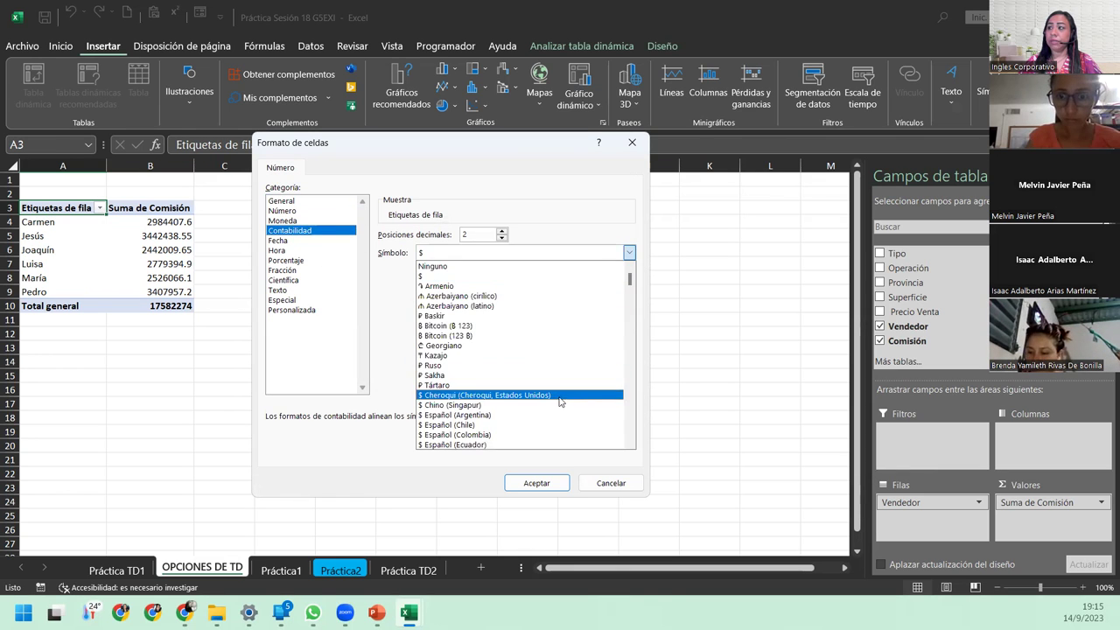
scroll(560, 401, "down", 2)
left_click(488, 446)
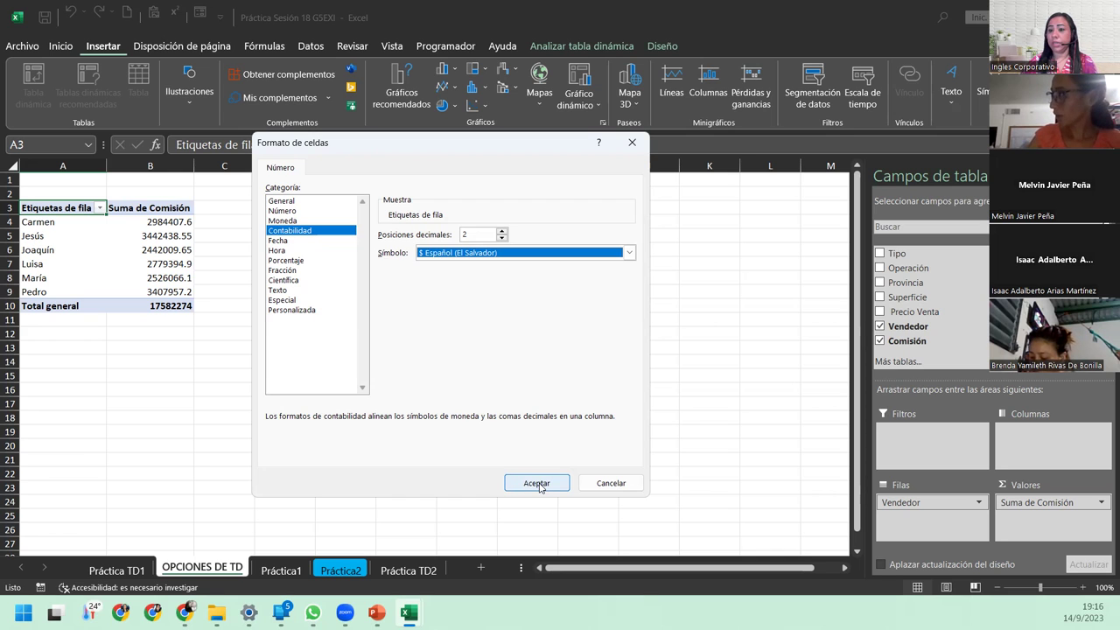
left_click(629, 253)
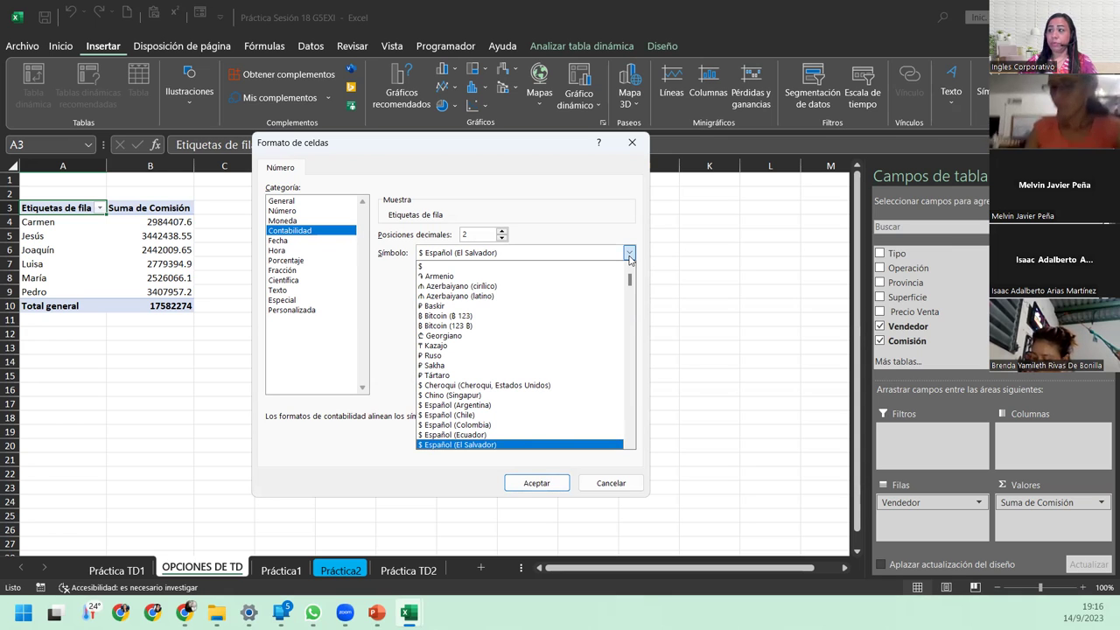
left_click(584, 445)
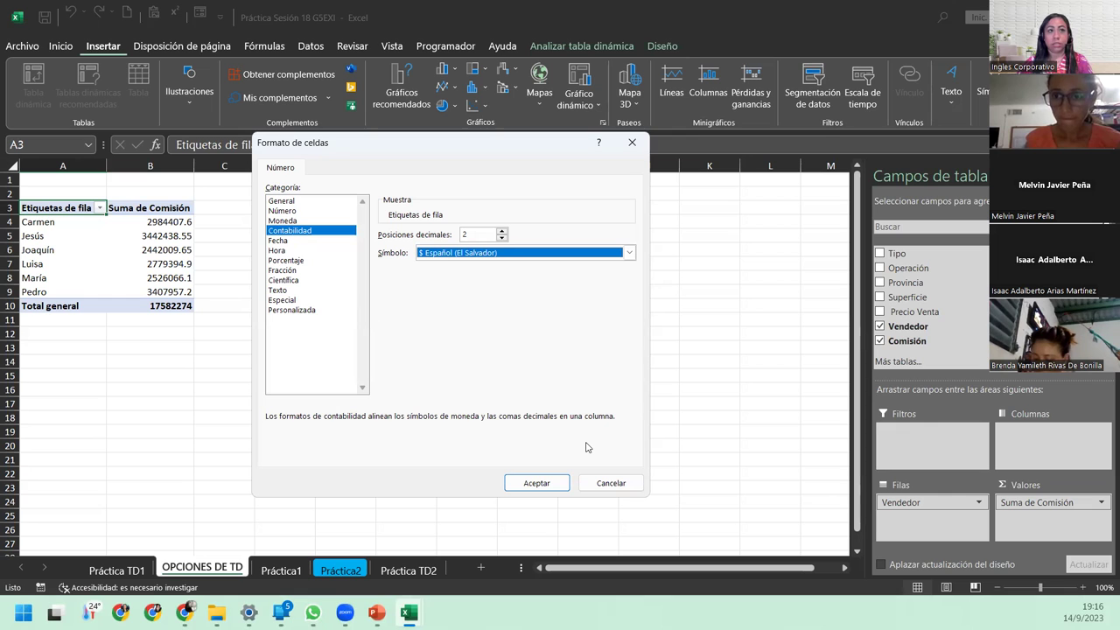
left_click(539, 485)
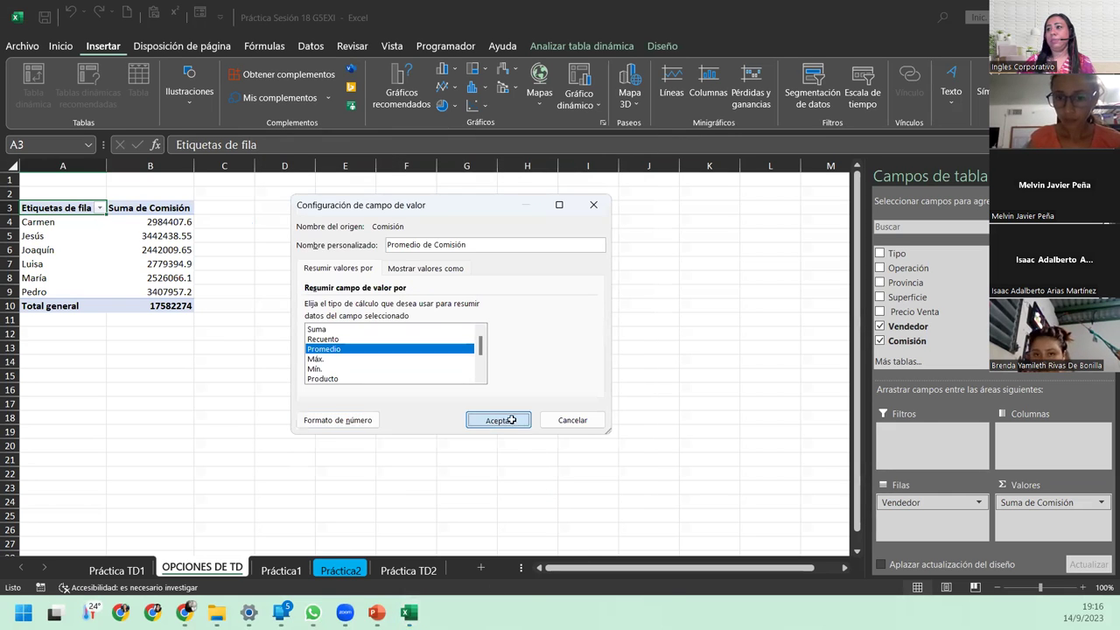
Apply the Promedio summary to the commission values and zoom the sheet to 130%
left_click(511, 420)
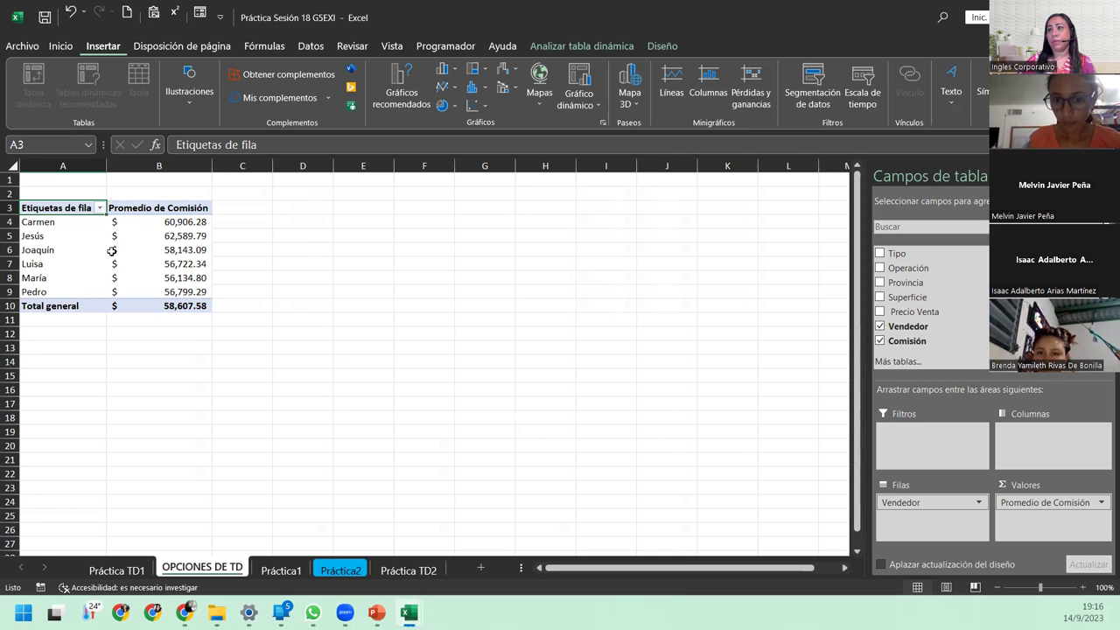
mouse_move(152, 249)
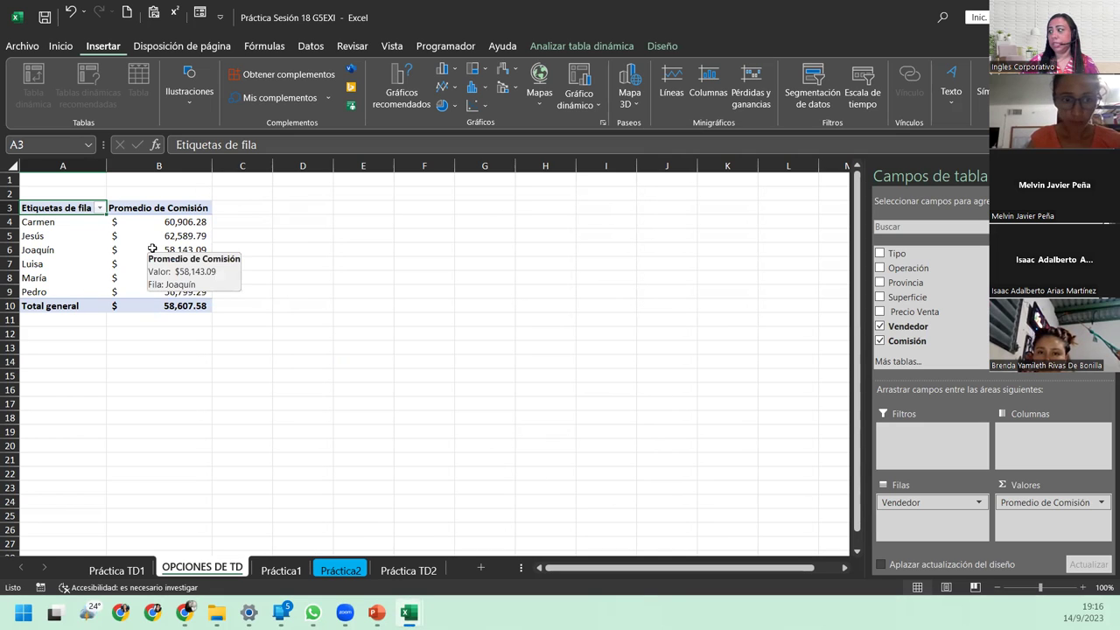
left_click(1084, 588)
left_click(1084, 589)
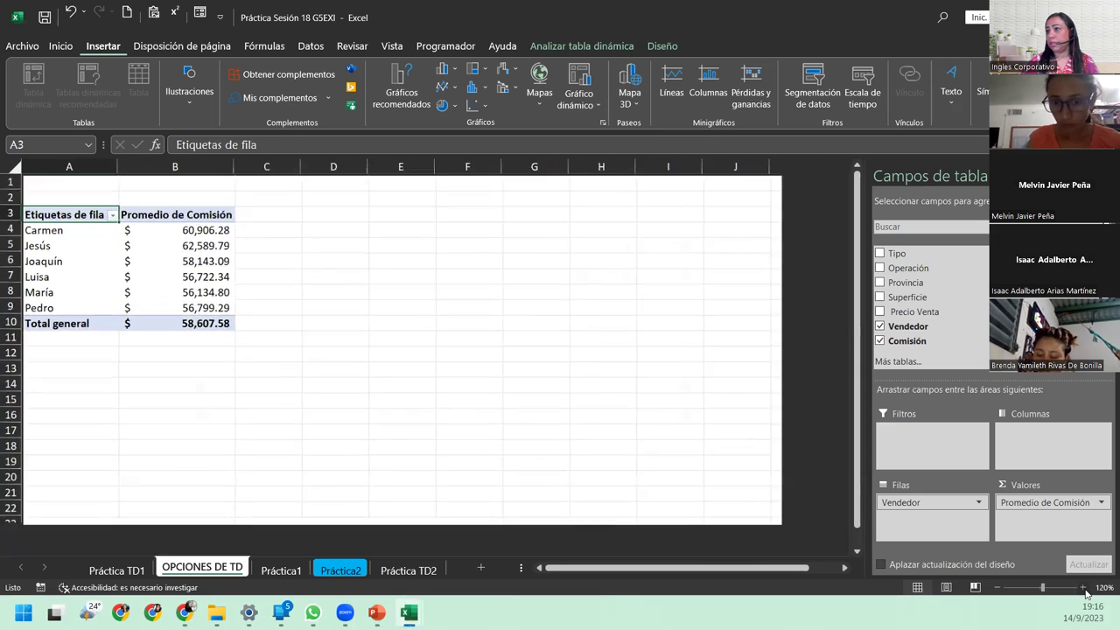
left_click(1084, 589)
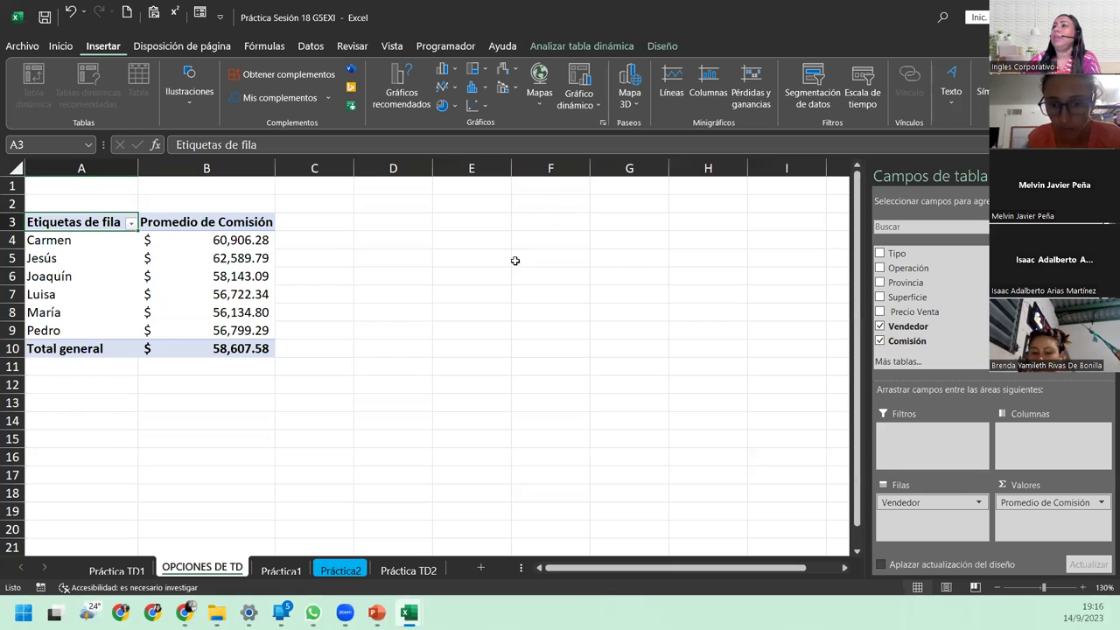
left_click(573, 48)
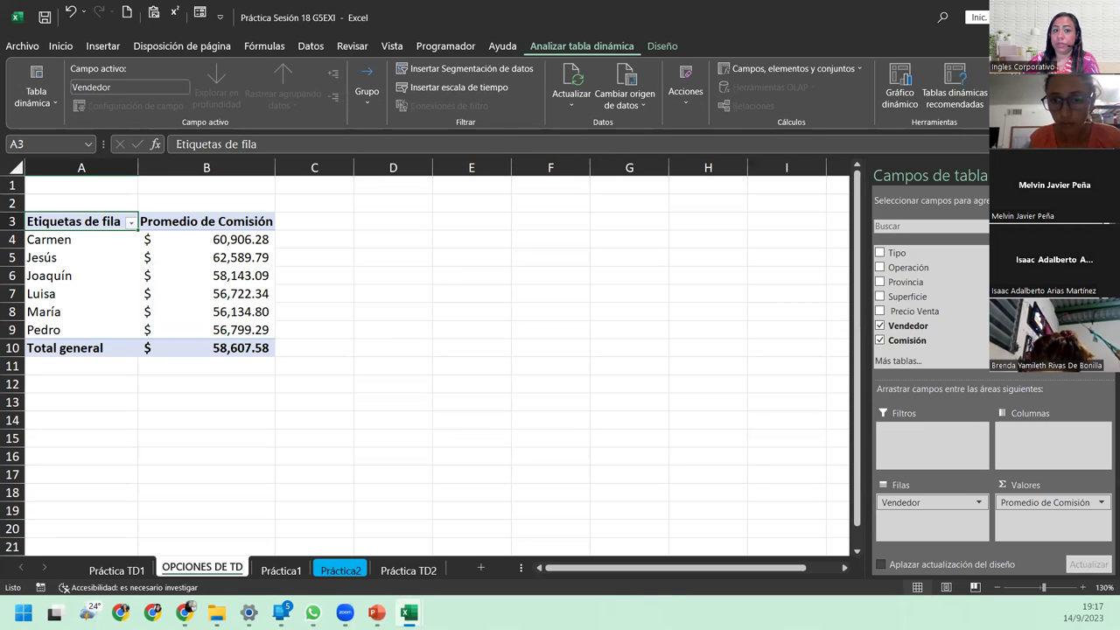
Start a slicer for the average-commission pivot table with the Tipo field ticked
left_click(312, 613)
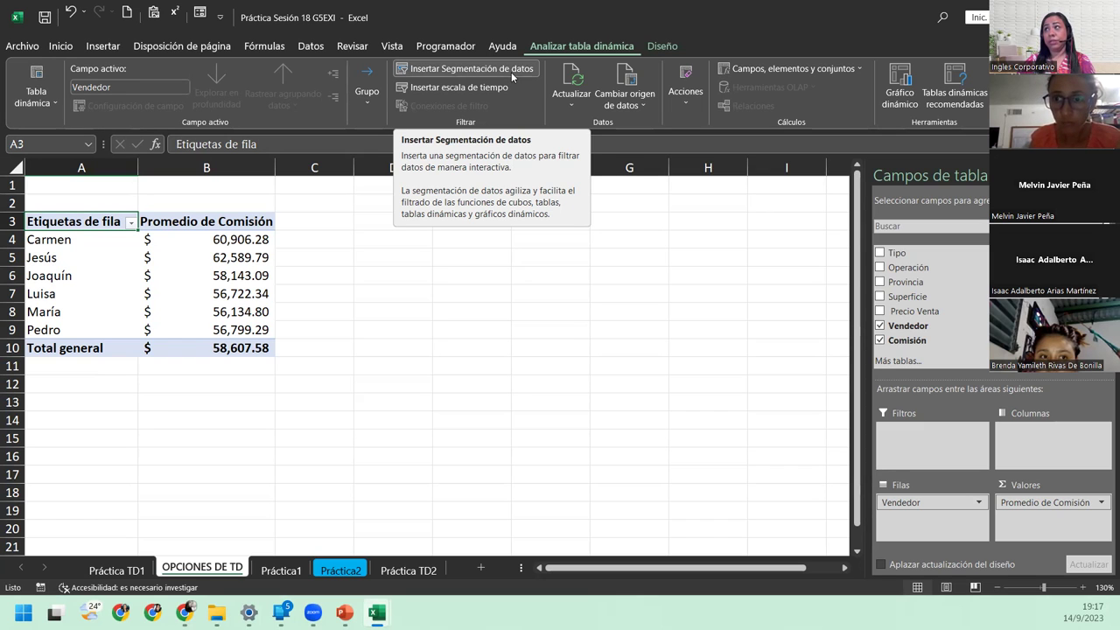
left_click(513, 77)
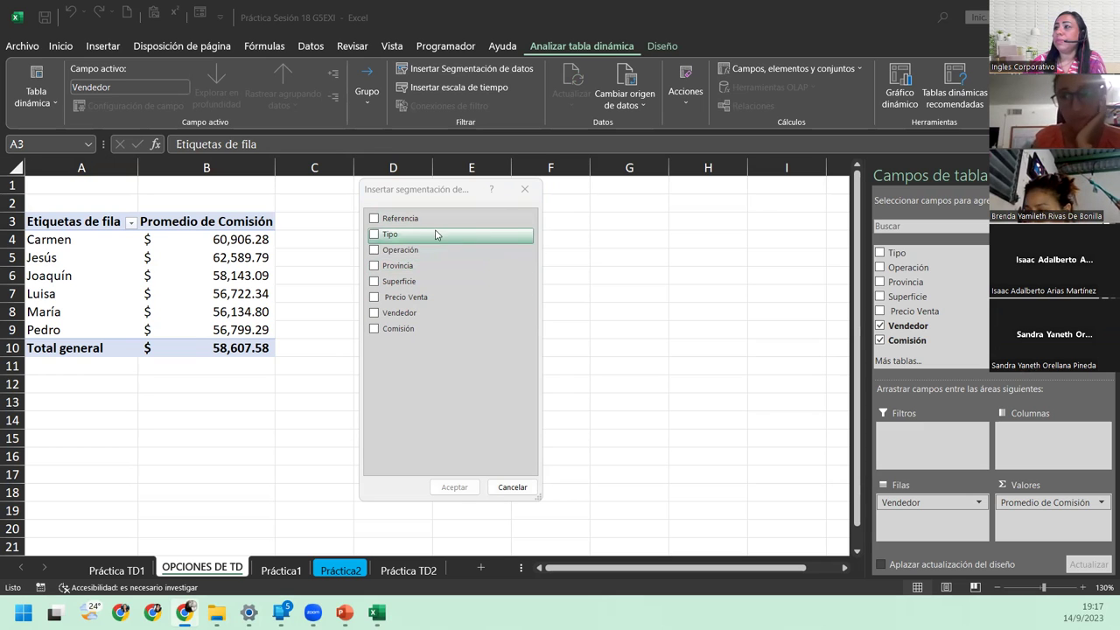
left_click(374, 235)
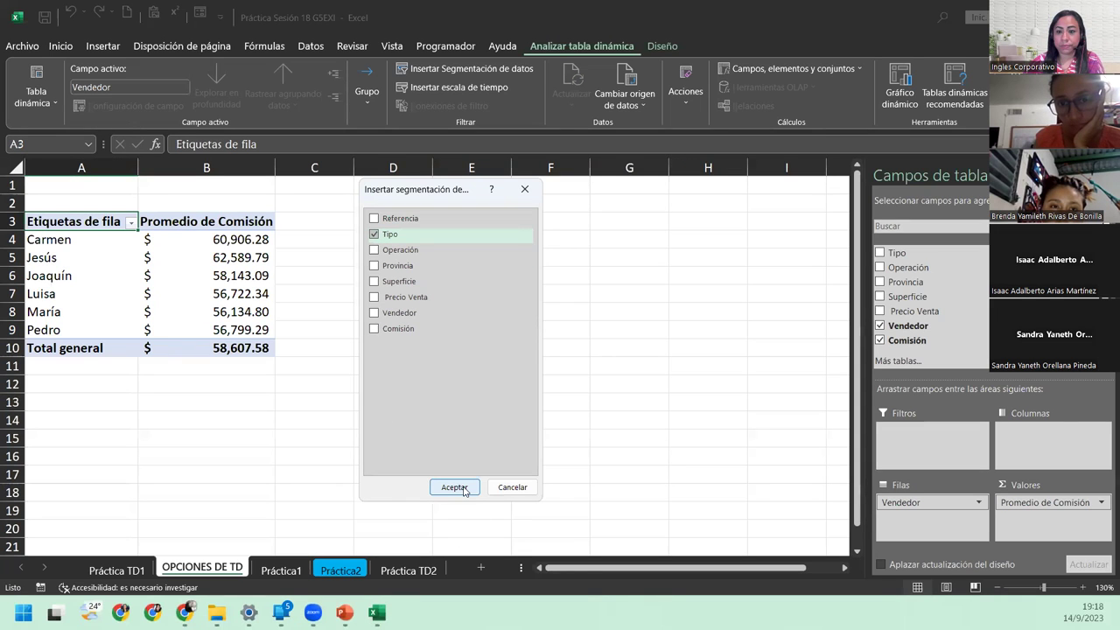
Insert the Tipo slicer and position it right beside the pivot table
left_click(455, 487)
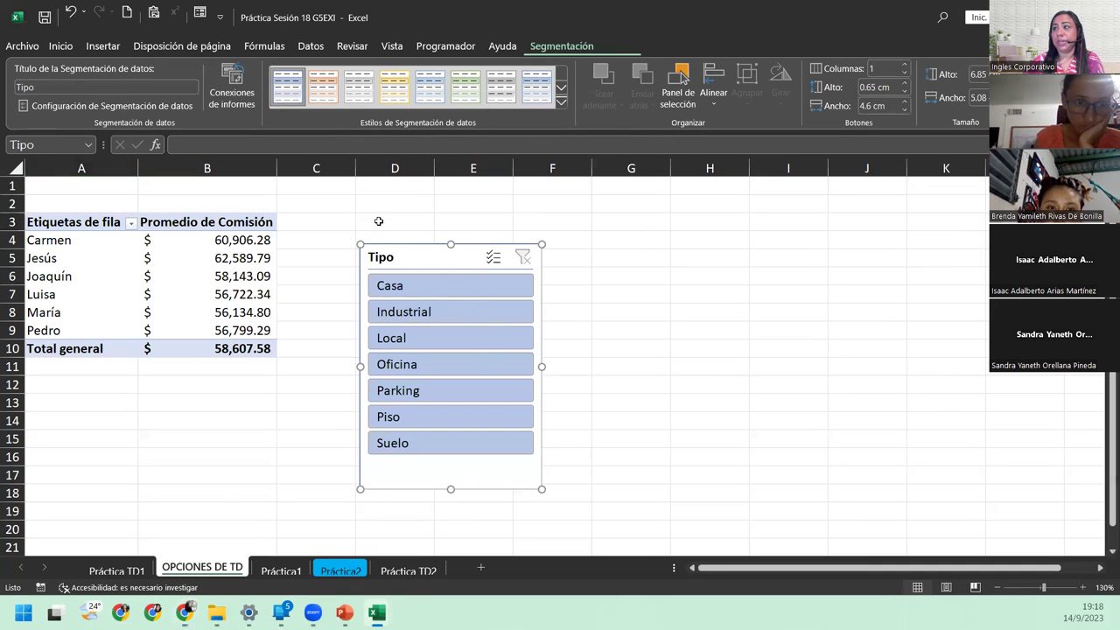
left_click_drag(404, 252, 341, 222)
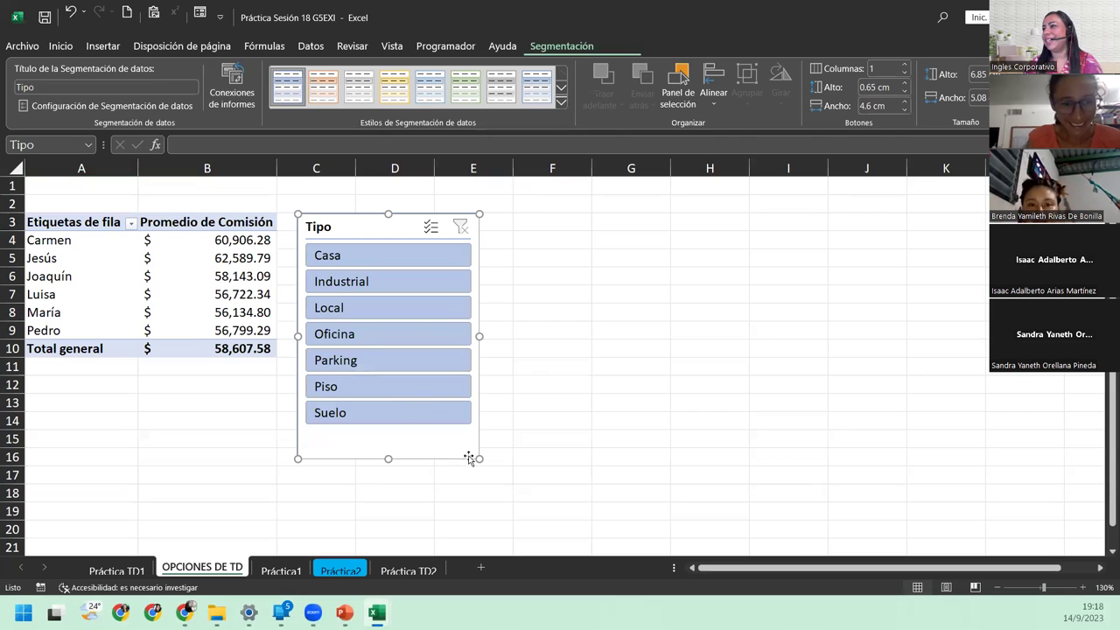
left_click_drag(350, 225, 336, 227)
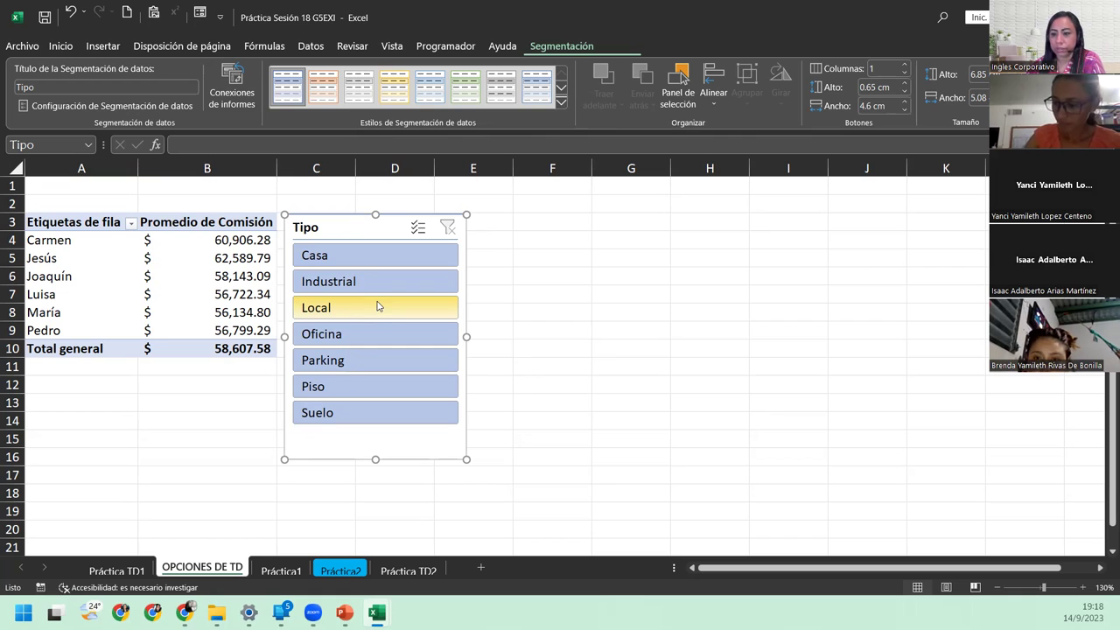
Filter the pivot to Local in the Tipo slicer, then clear the filter and move the slicer lower
left_click(332, 308)
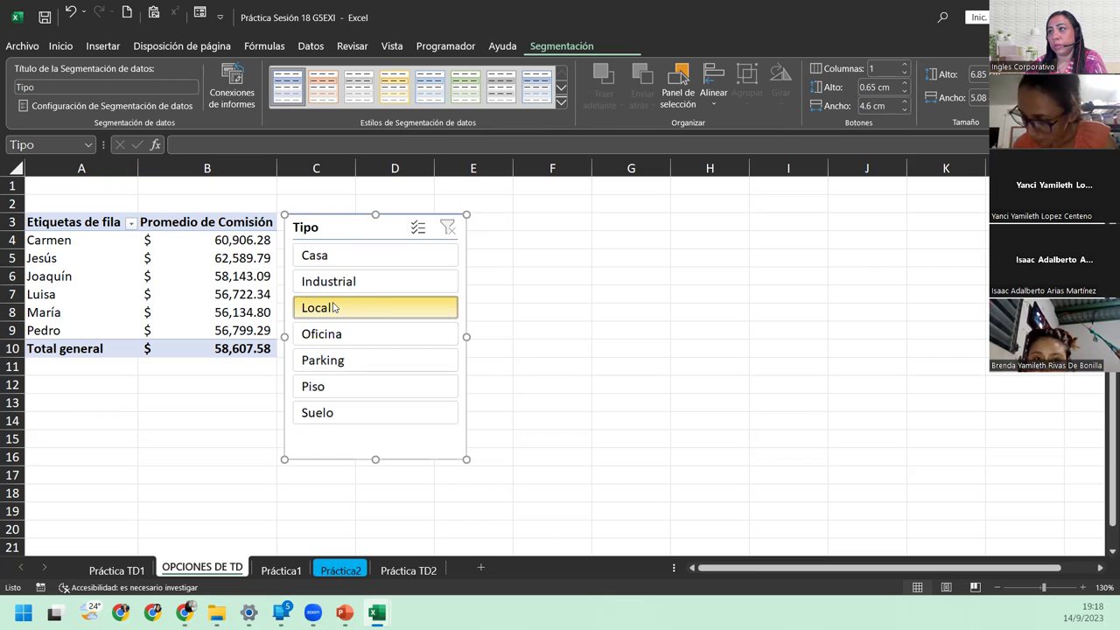
left_click(175, 245)
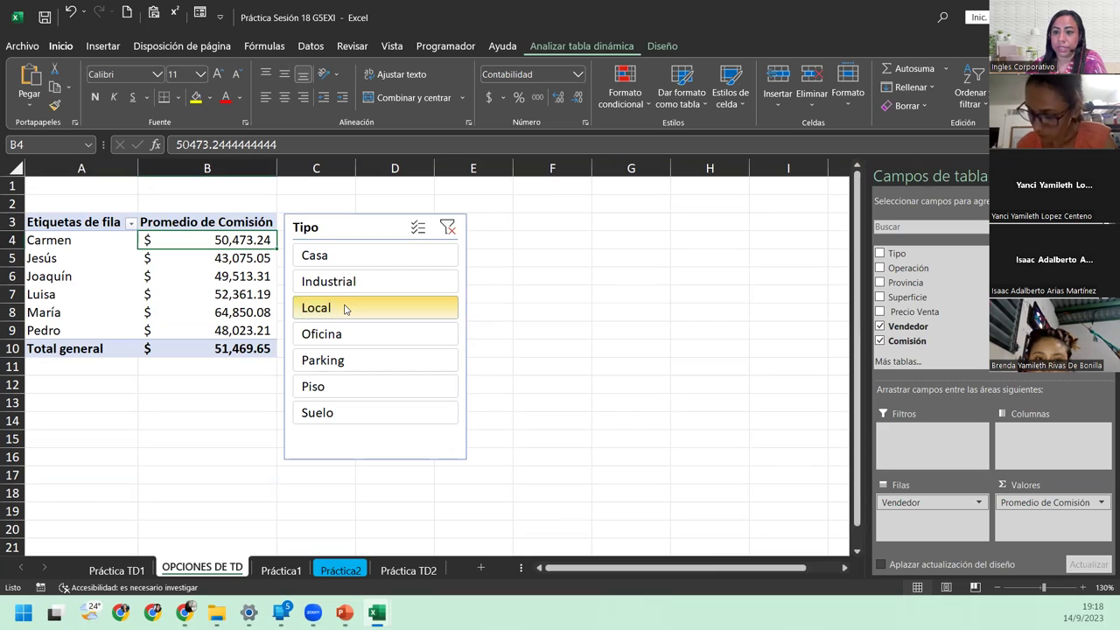
left_click(415, 227)
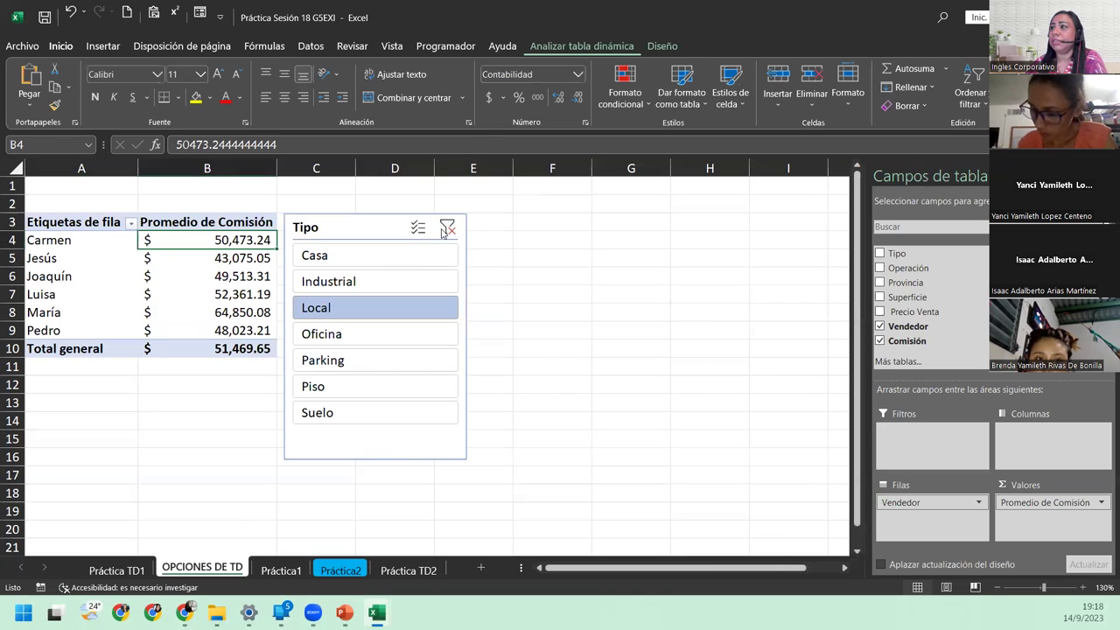
left_click(446, 228)
mouse_move(304, 230)
left_mouse_down()
mouse_move(593, 229)
mouse_move(185, 379)
left_mouse_up()
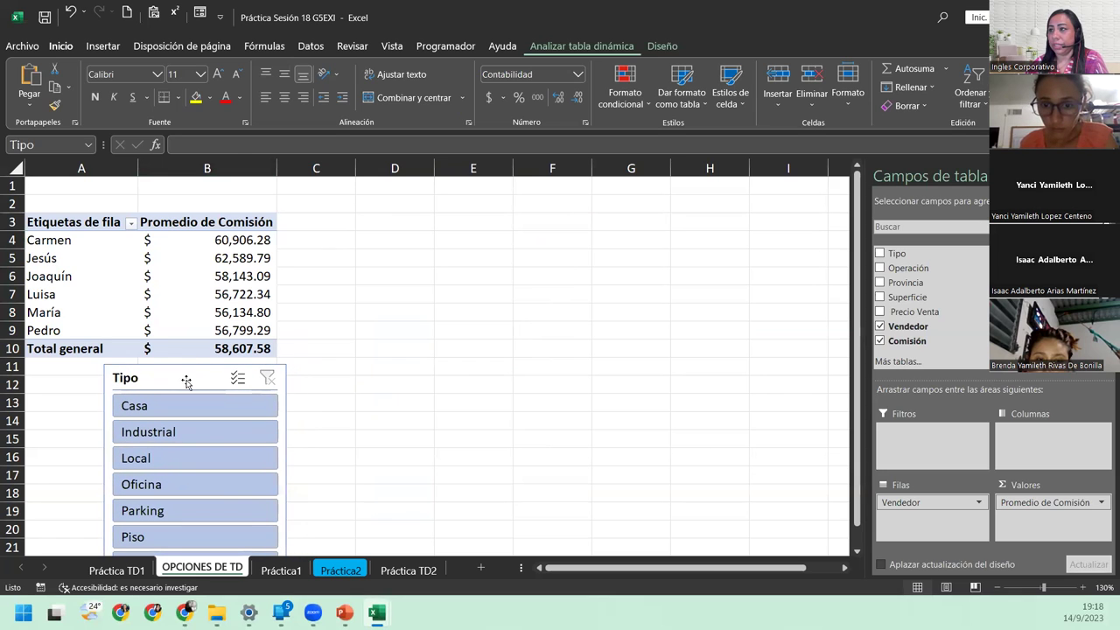
Add Tipo as a column field (Casa to Suelo) and place the Tipo slicer beside the table
left_click(186, 278)
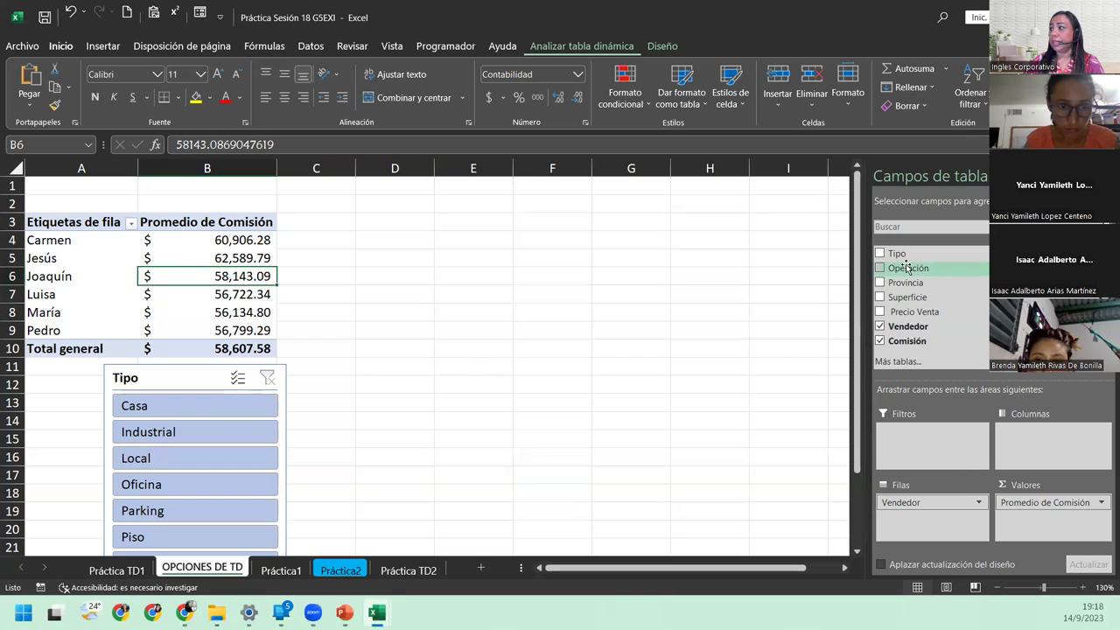
left_click_drag(901, 254, 1037, 442)
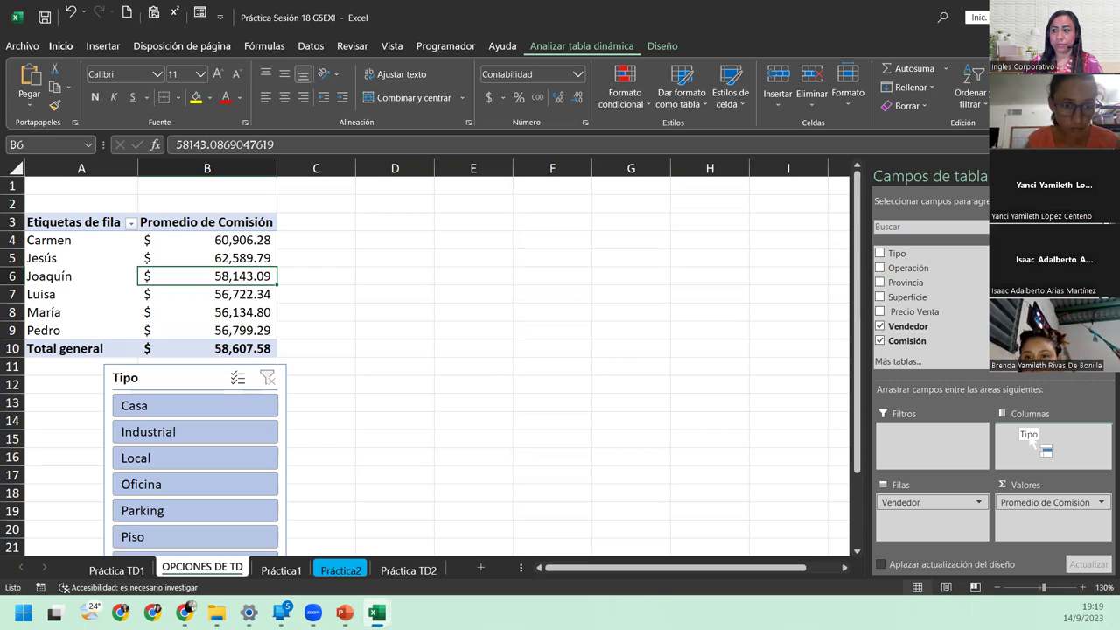
left_click_drag(1032, 440, 1035, 442)
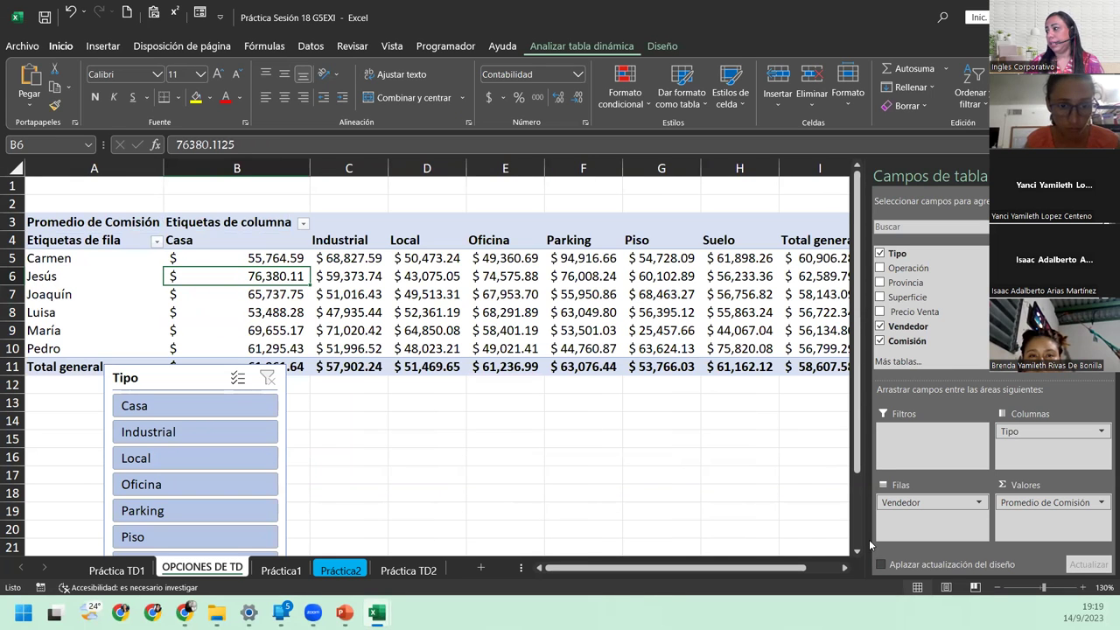
left_click_drag(866, 541, 943, 541)
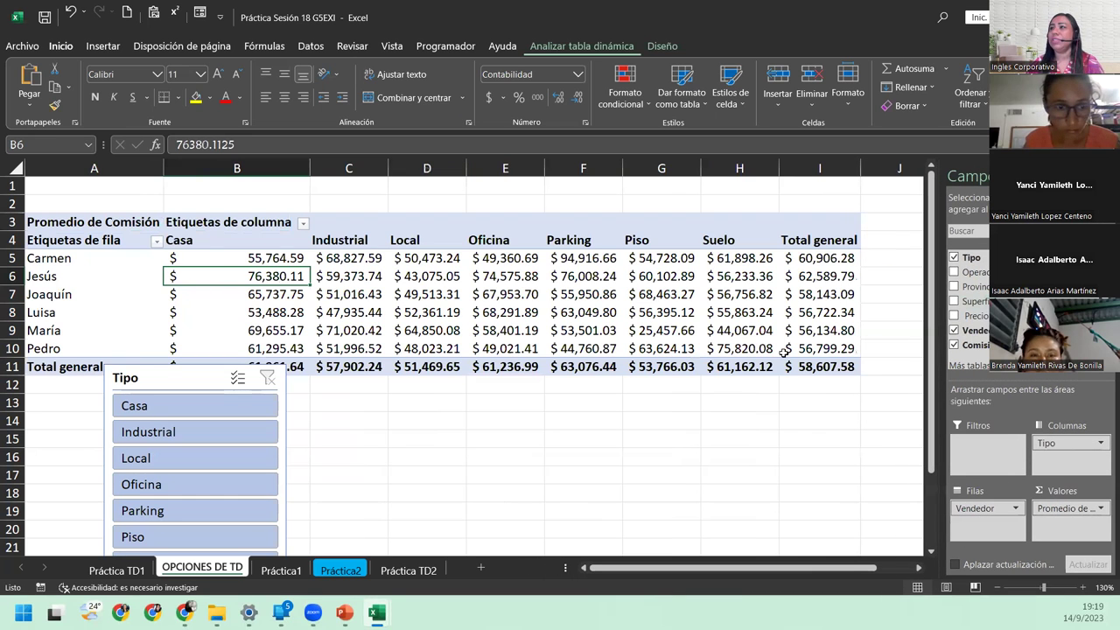
mouse_move(188, 377)
left_mouse_down()
mouse_move(265, 282)
mouse_move(195, 277)
mouse_move(333, 329)
mouse_move(341, 315)
mouse_move(506, 333)
mouse_move(495, 333)
left_mouse_up()
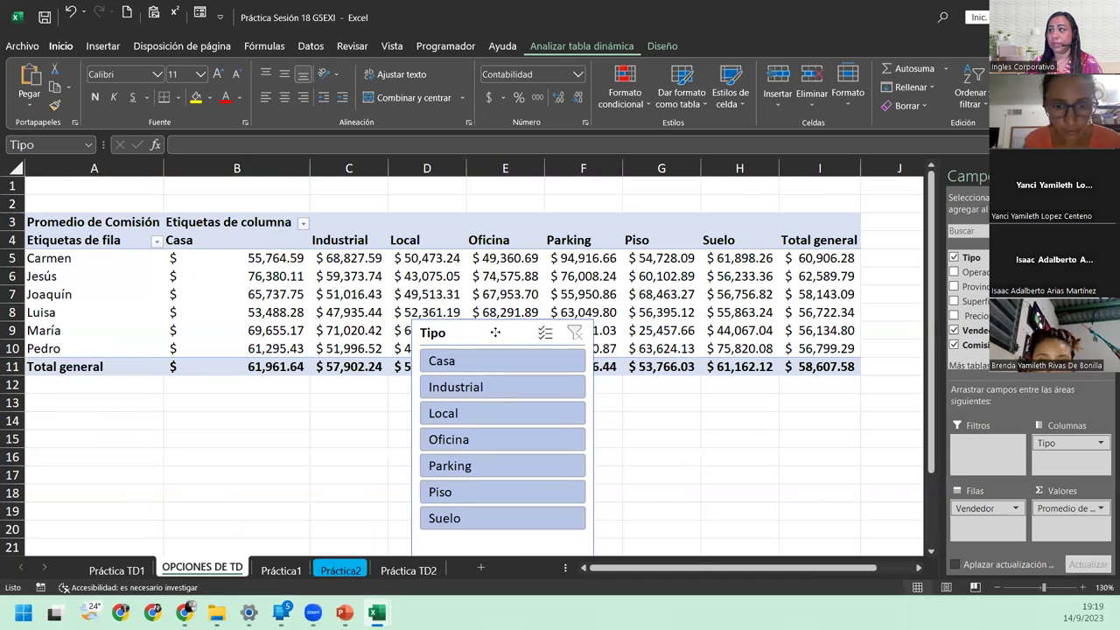
Drag the Tipo slicer left so it sits over pivot columns C–E
left_click(612, 295)
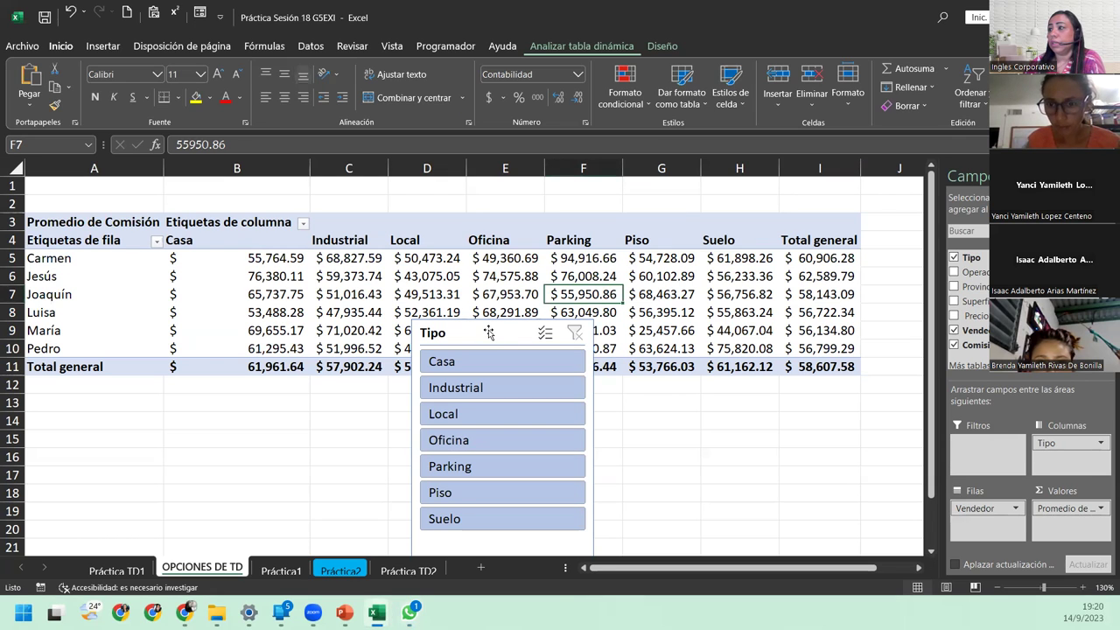
left_click(493, 336)
mouse_move(496, 338)
left_mouse_down()
mouse_move(364, 284)
mouse_move(175, 302)
mouse_move(438, 300)
mouse_move(317, 314)
mouse_move(502, 262)
mouse_move(745, 235)
mouse_move(873, 287)
mouse_move(913, 281)
mouse_move(450, 283)
left_mouse_up()
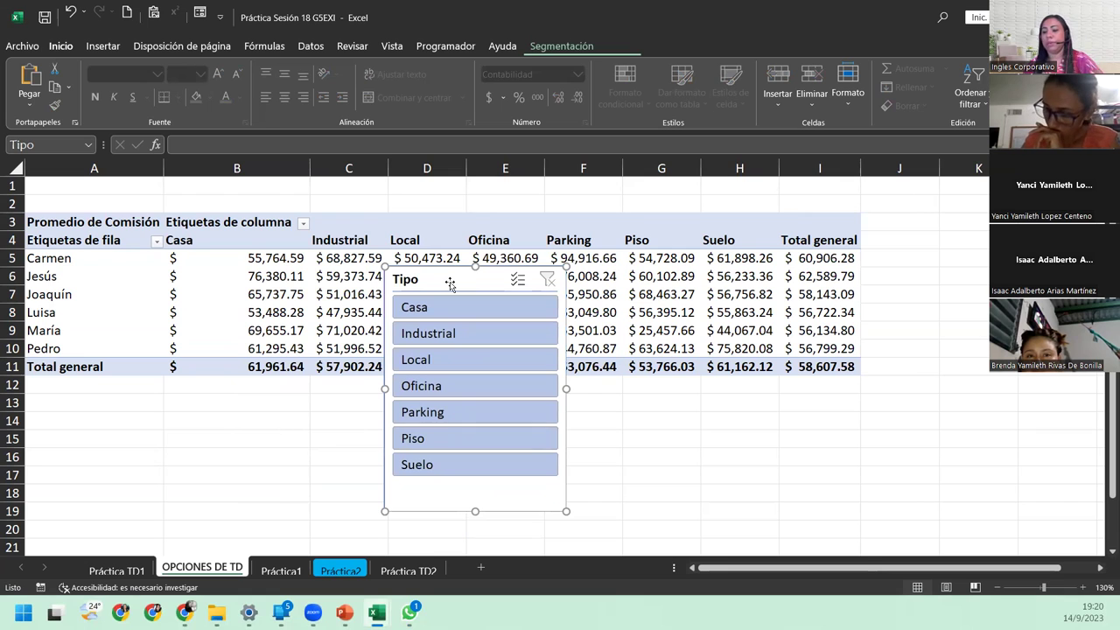
Undo the Tipo column split twice and delete the Tipo slicer, restoring one average per seller
left_click(588, 294)
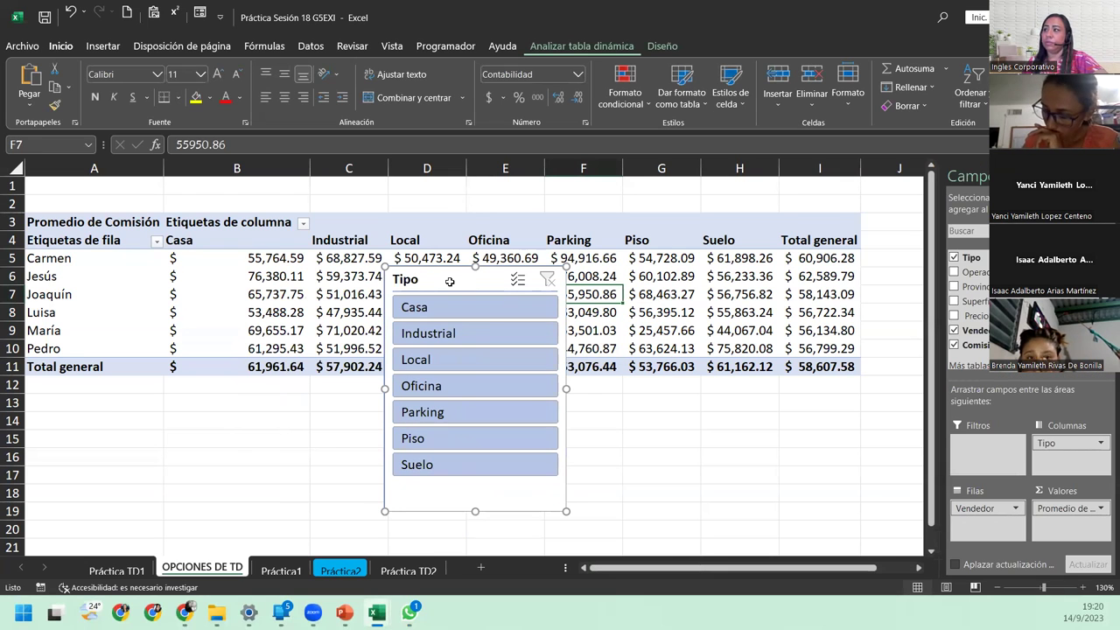
key("ctrl+z")
key("ctrl+z")
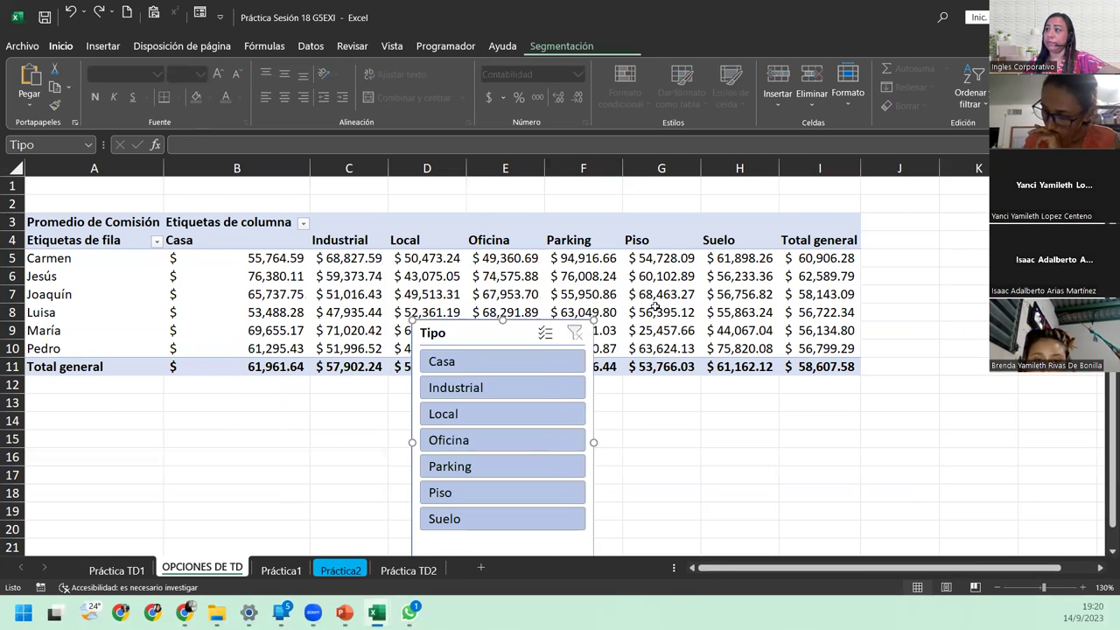
key("ctrl+z")
key("ctrl+z")
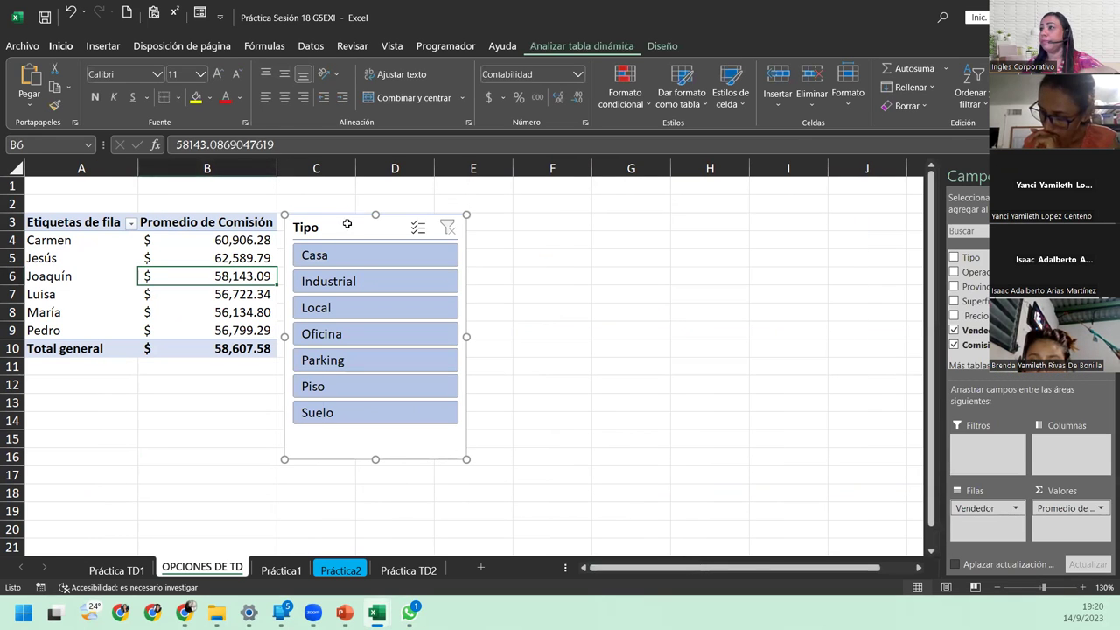
key("Delete")
left_click(263, 239)
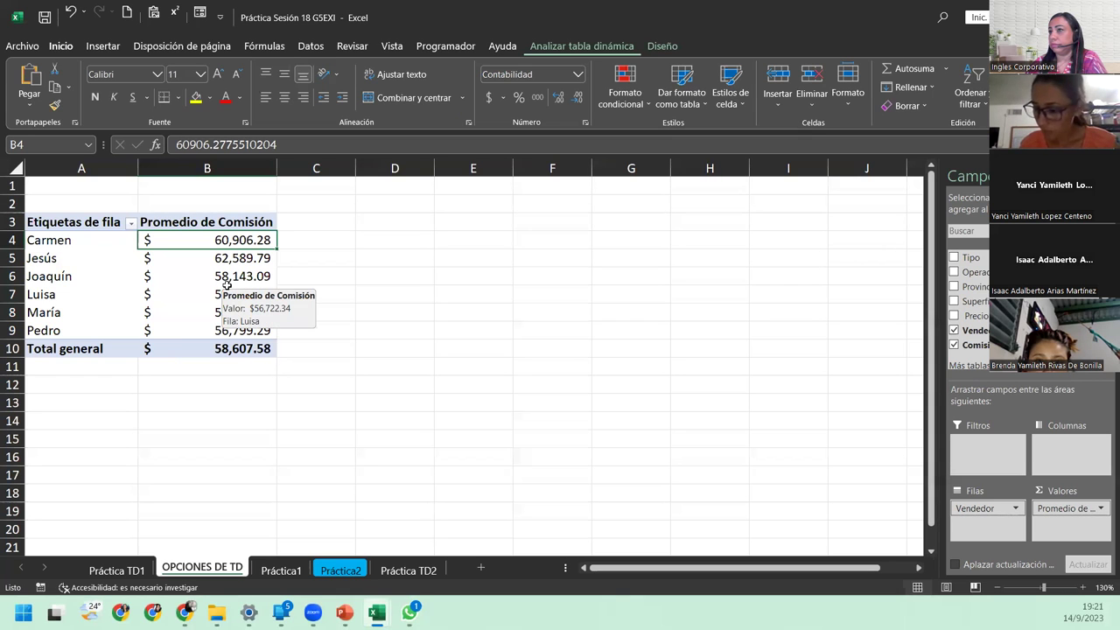
mouse_move(207, 275)
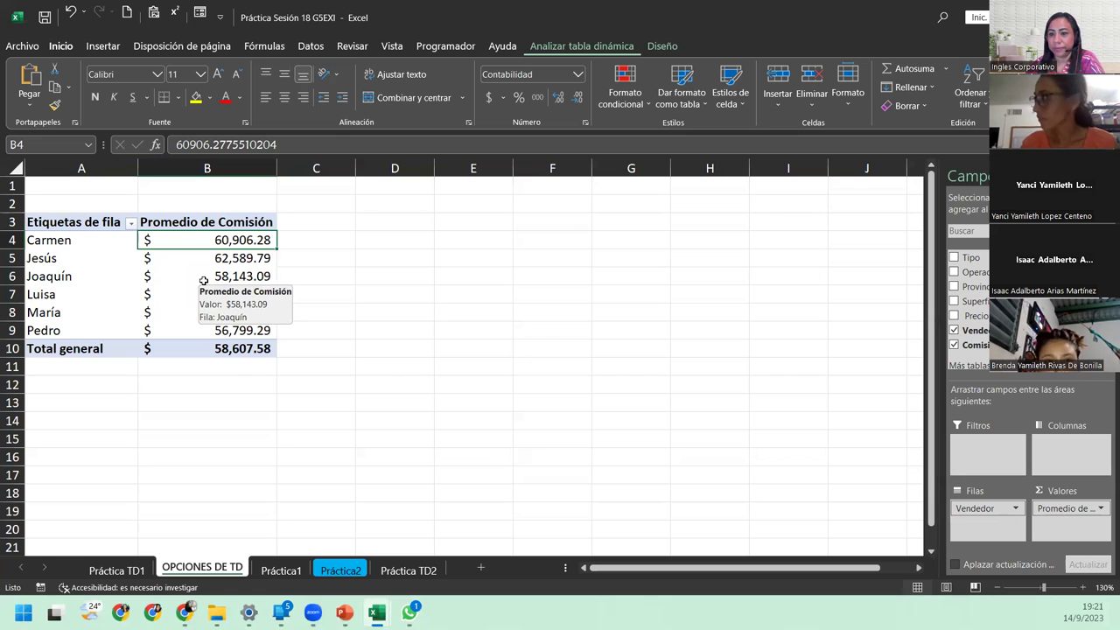
Drag Tipo into Columnas again, splitting average commission into Casa through Suelo columns
left_click(203, 280)
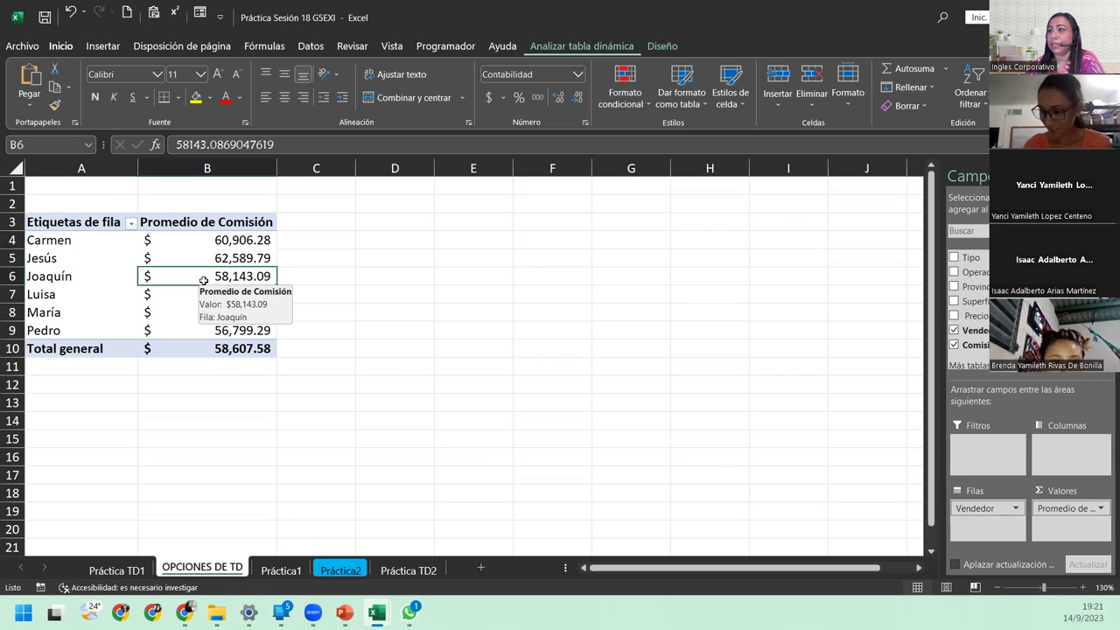
left_click(579, 46)
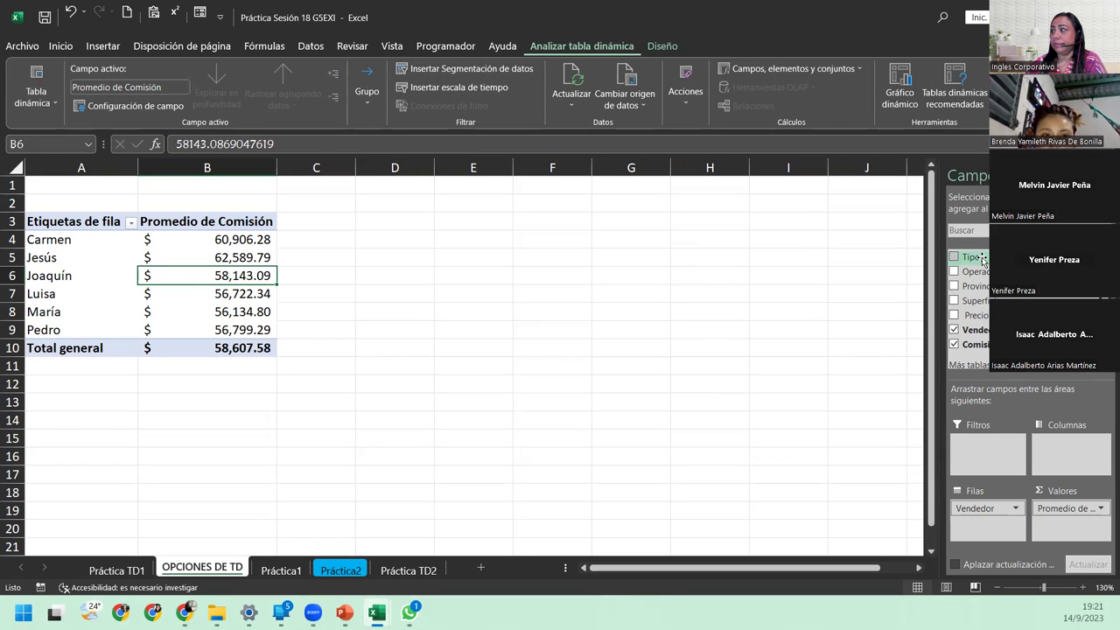
mouse_move(981, 260)
left_mouse_down()
mouse_move(1062, 452)
mouse_move(1077, 455)
left_mouse_up()
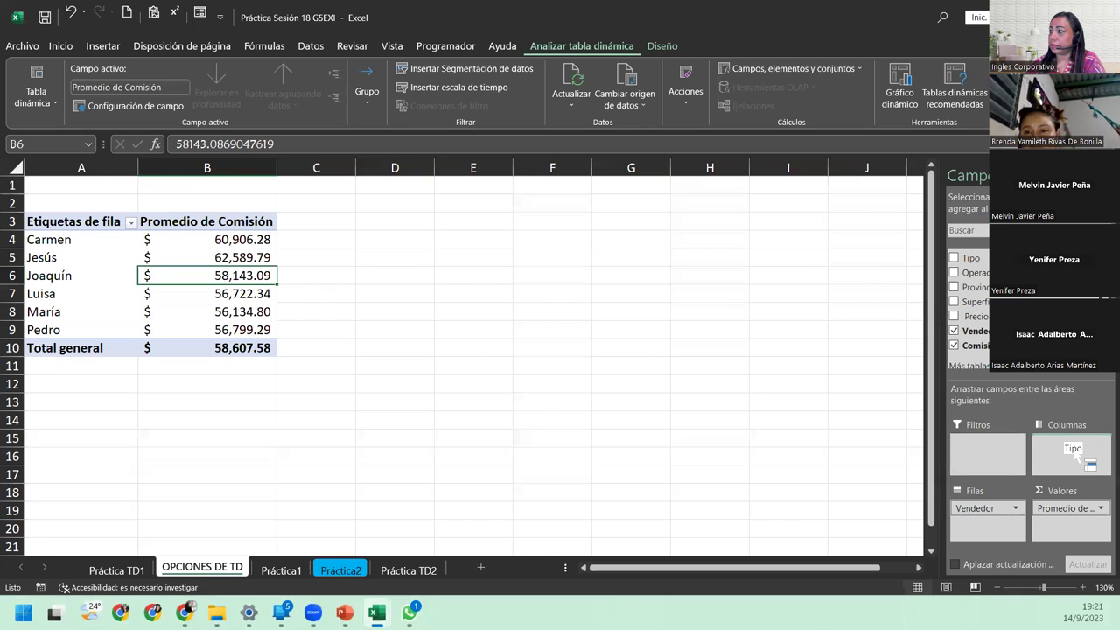
left_click_drag(1074, 455, 1073, 453)
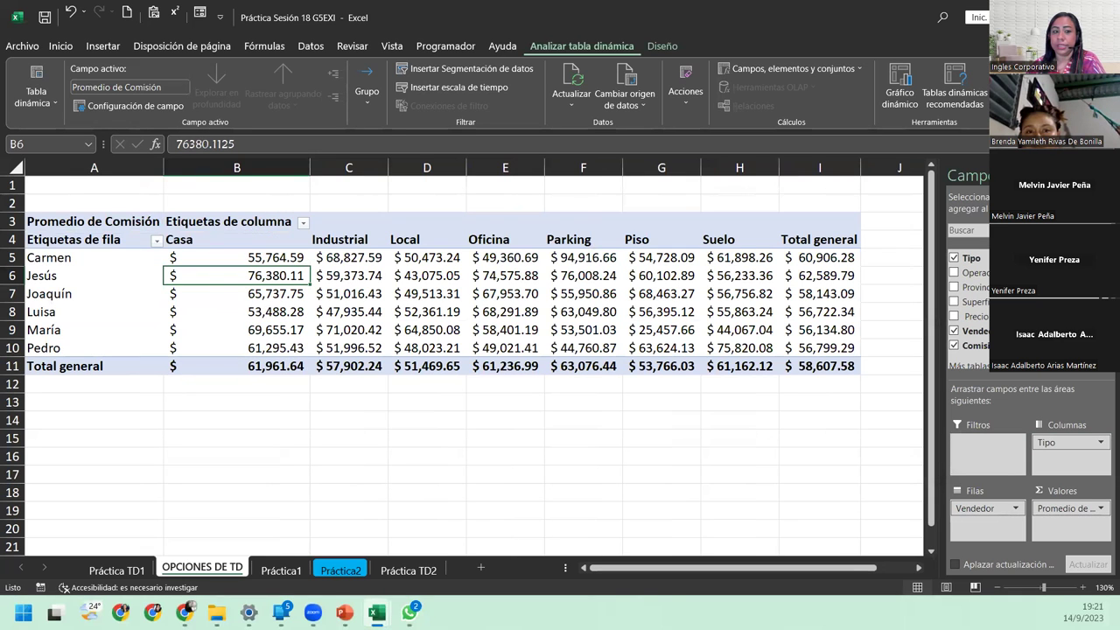
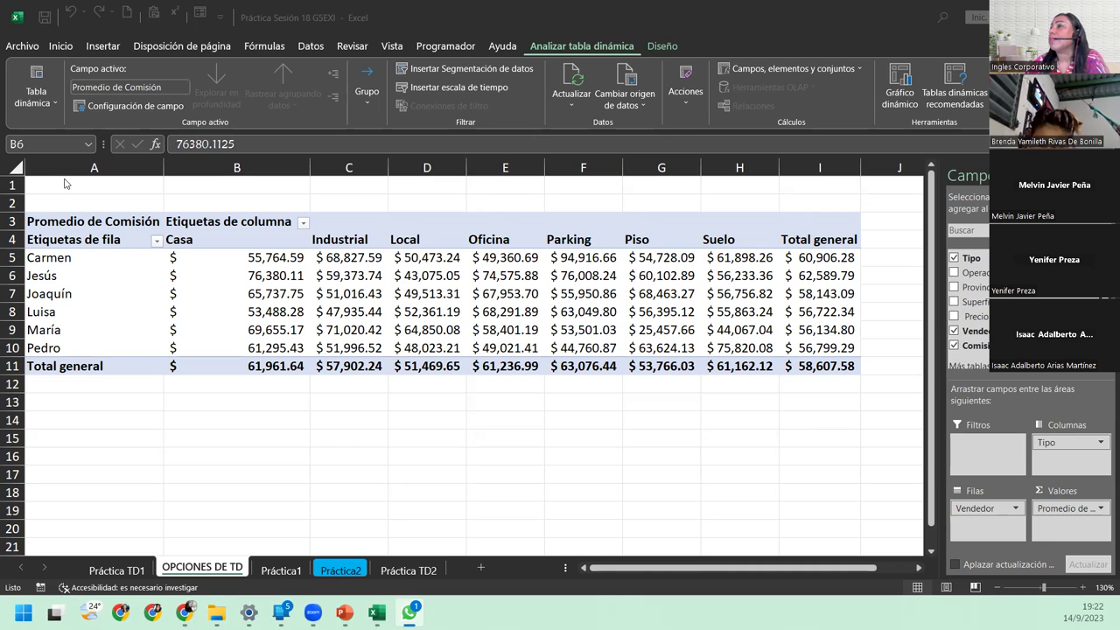
Insert a Tipo slicer for the commission-by-seller pivot table, listing all seven property types
left_click(474, 69)
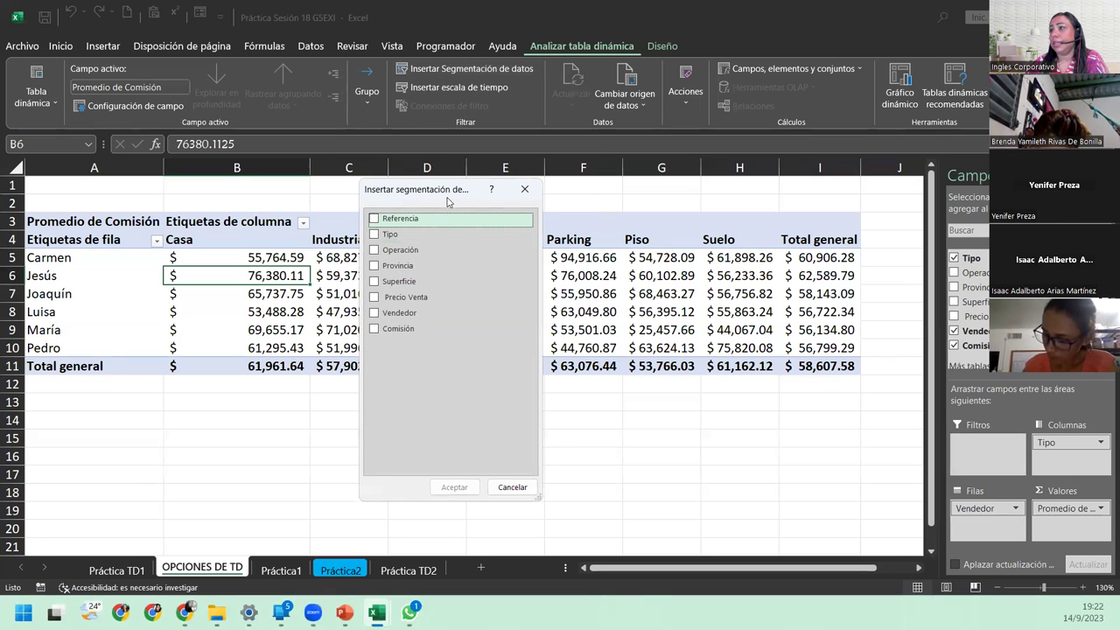
left_click_drag(447, 201, 493, 321)
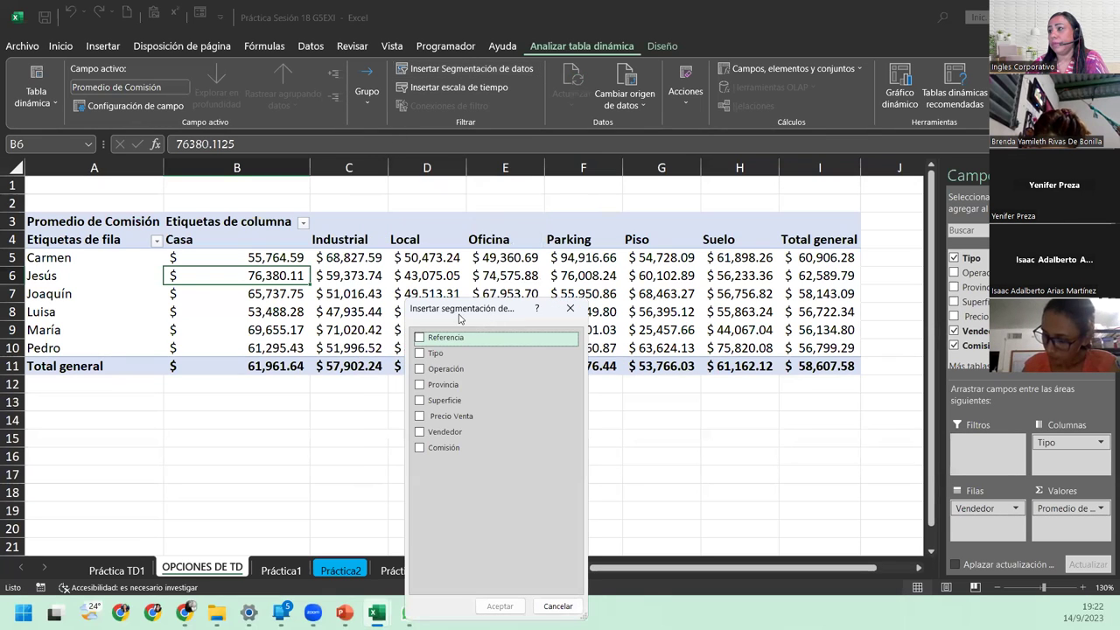
left_click(420, 354)
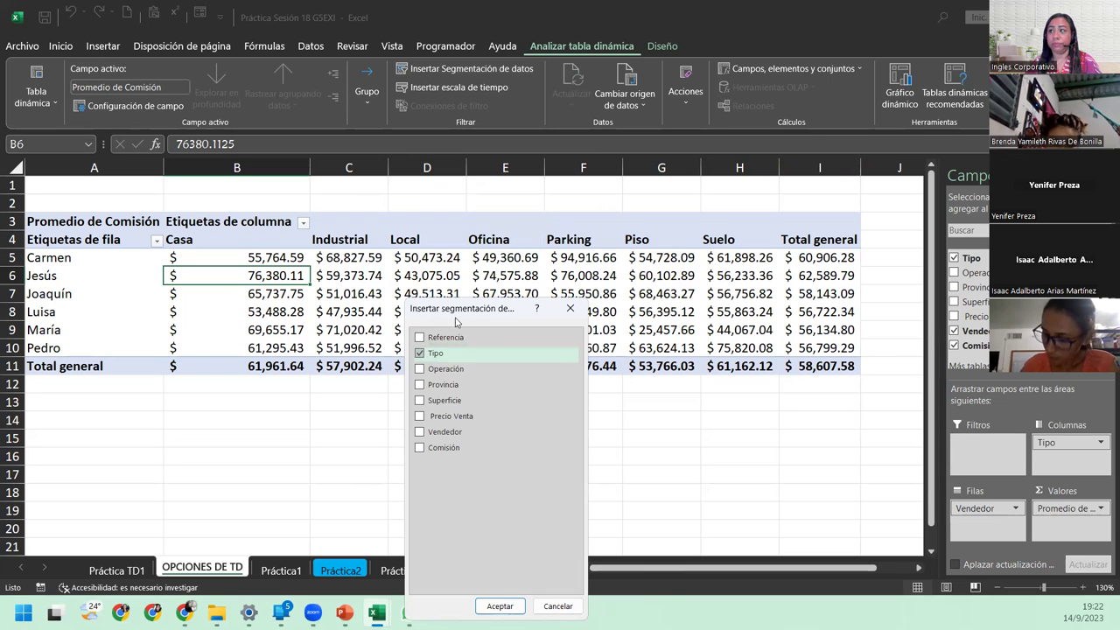
left_click_drag(459, 313, 459, 247)
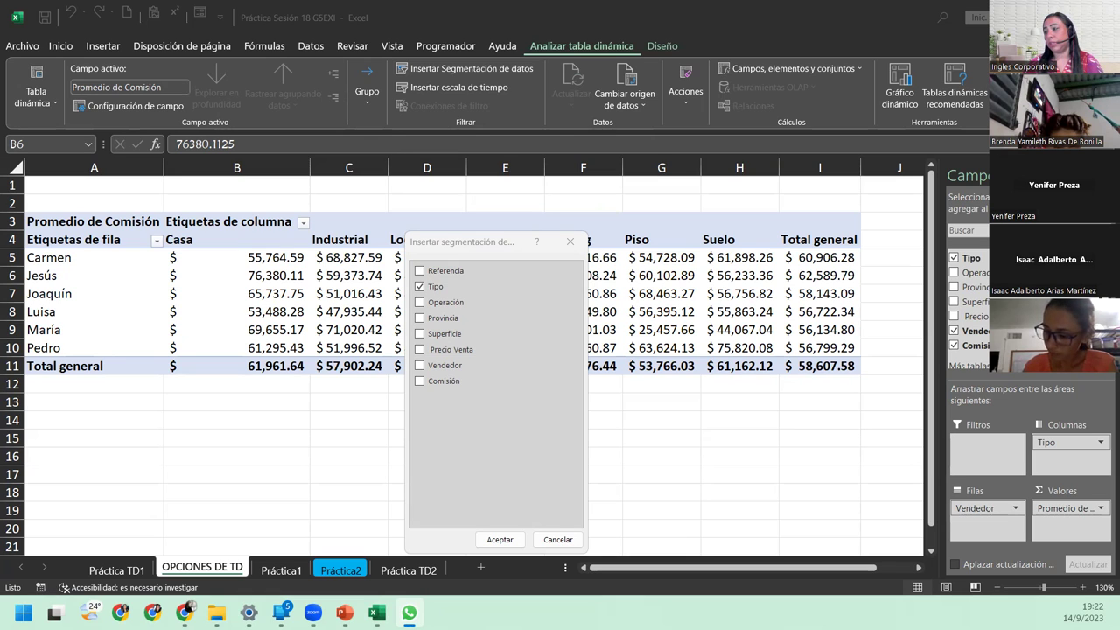
left_click(508, 545)
left_click(509, 544)
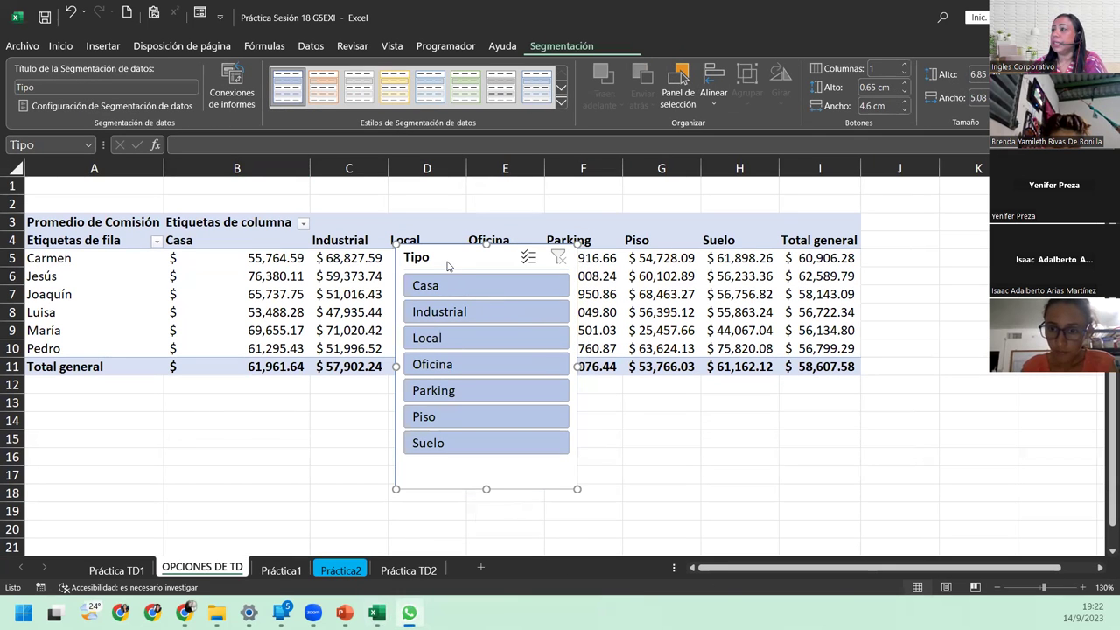
Drag the Tipo slicer into place over columns D–F of the pivot table
mouse_move(487, 263)
left_mouse_down()
mouse_move(461, 323)
mouse_move(500, 287)
left_mouse_up()
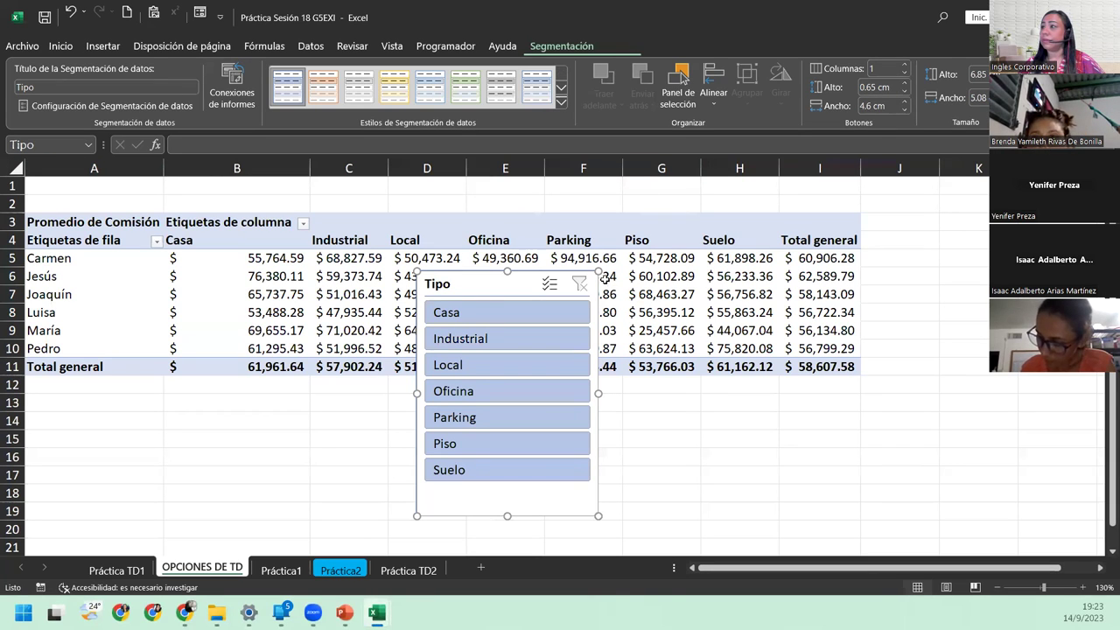
mouse_move(466, 285)
left_mouse_down()
mouse_move(396, 294)
mouse_move(453, 296)
left_mouse_up()
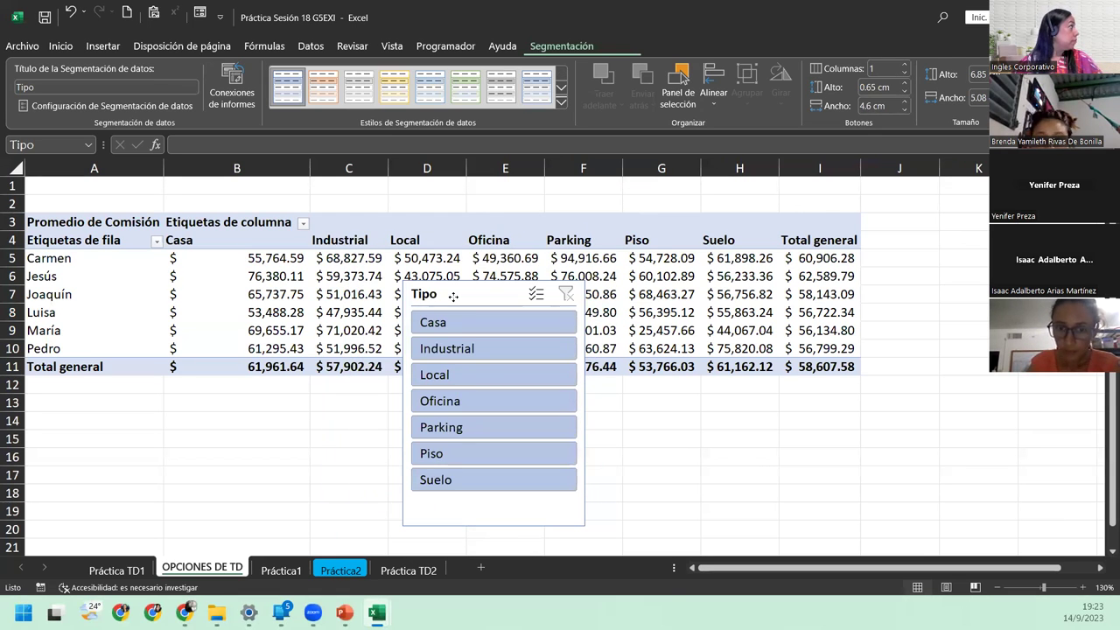
left_click(453, 296)
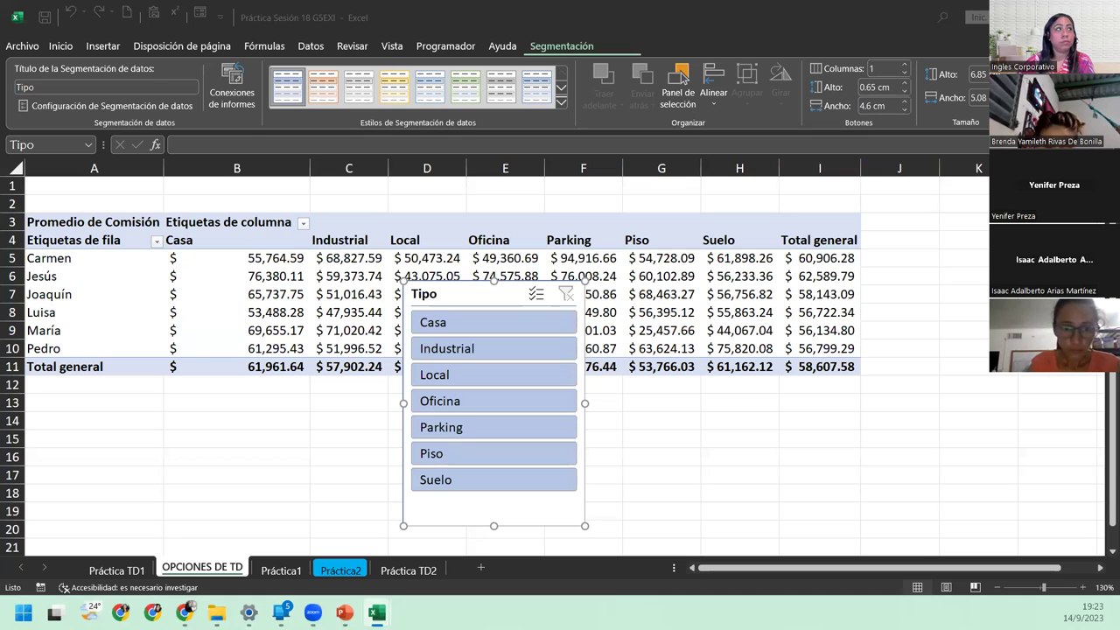
left_click(466, 300)
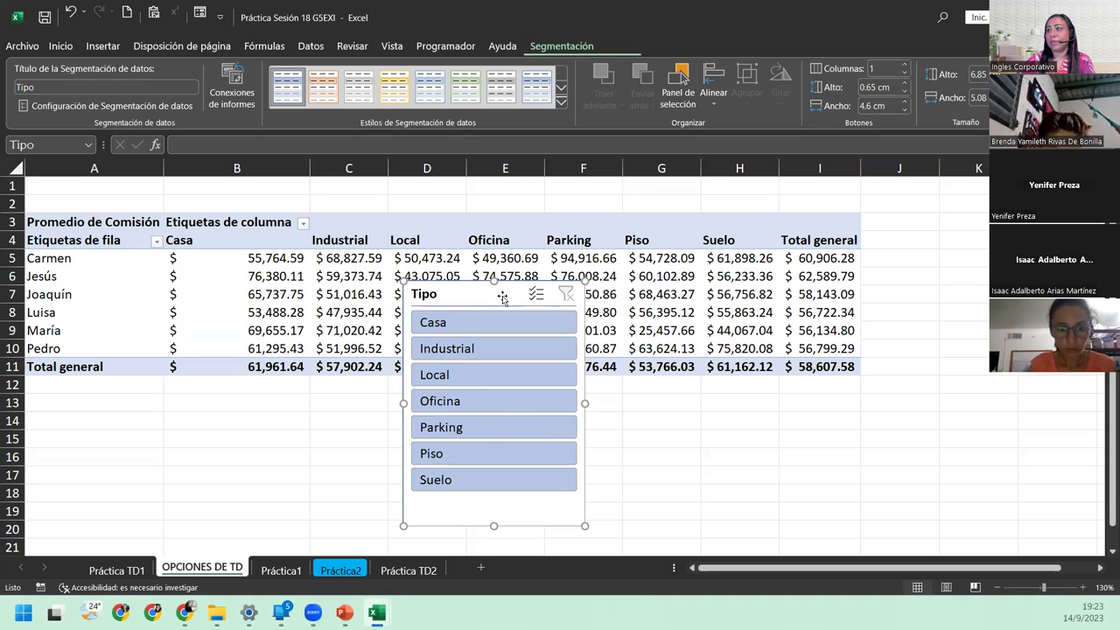
mouse_move(444, 288)
left_mouse_down()
mouse_move(709, 274)
mouse_move(455, 227)
left_mouse_up()
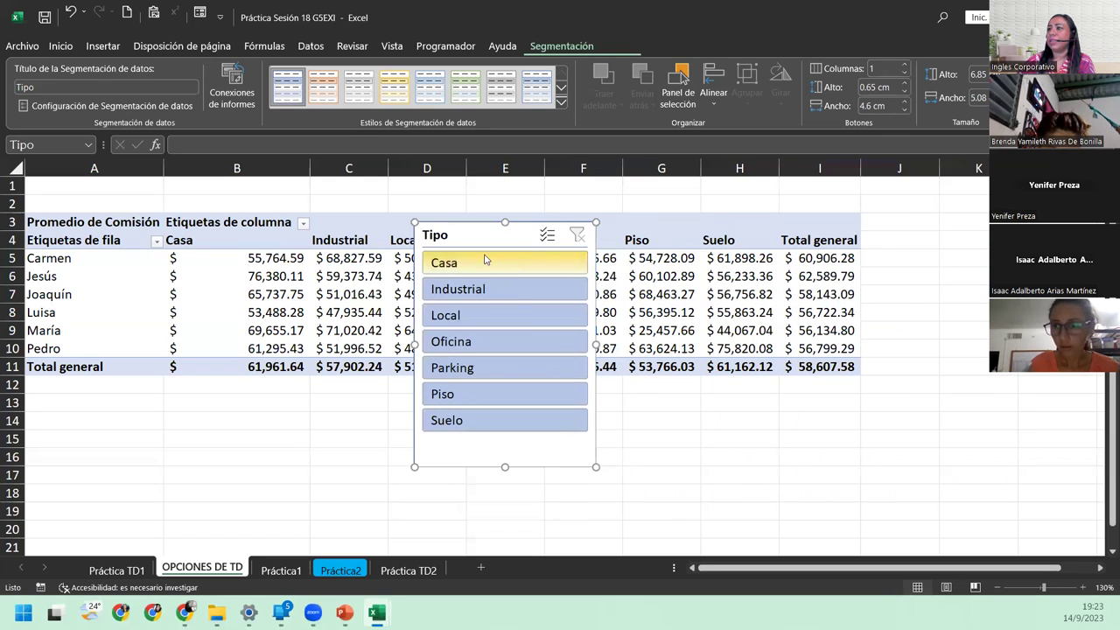
left_click(468, 344)
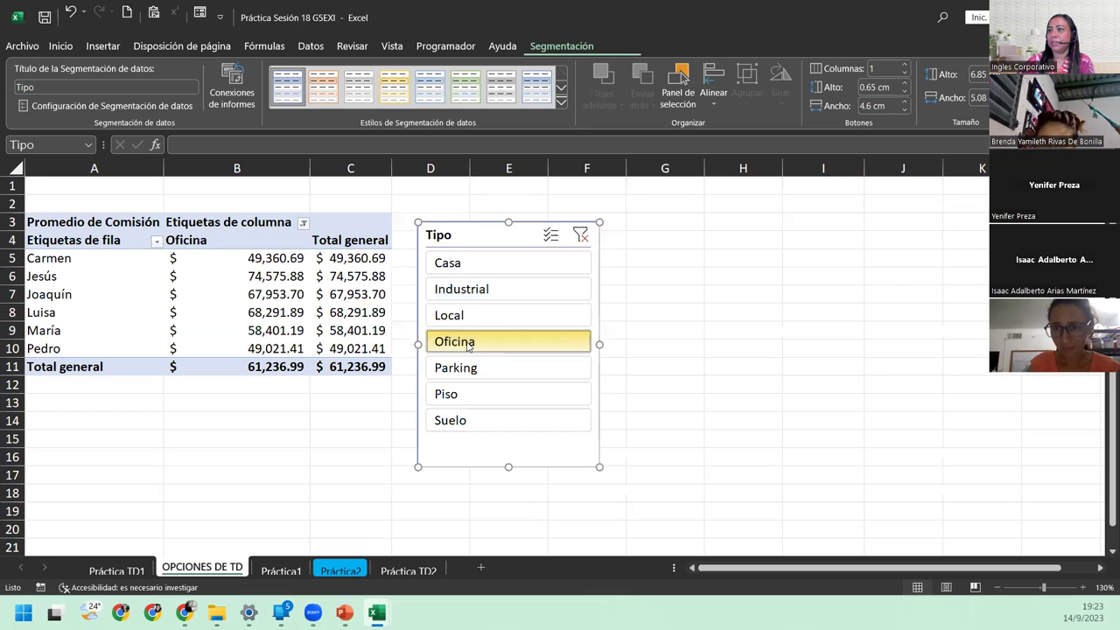
left_click_drag(478, 235, 605, 235)
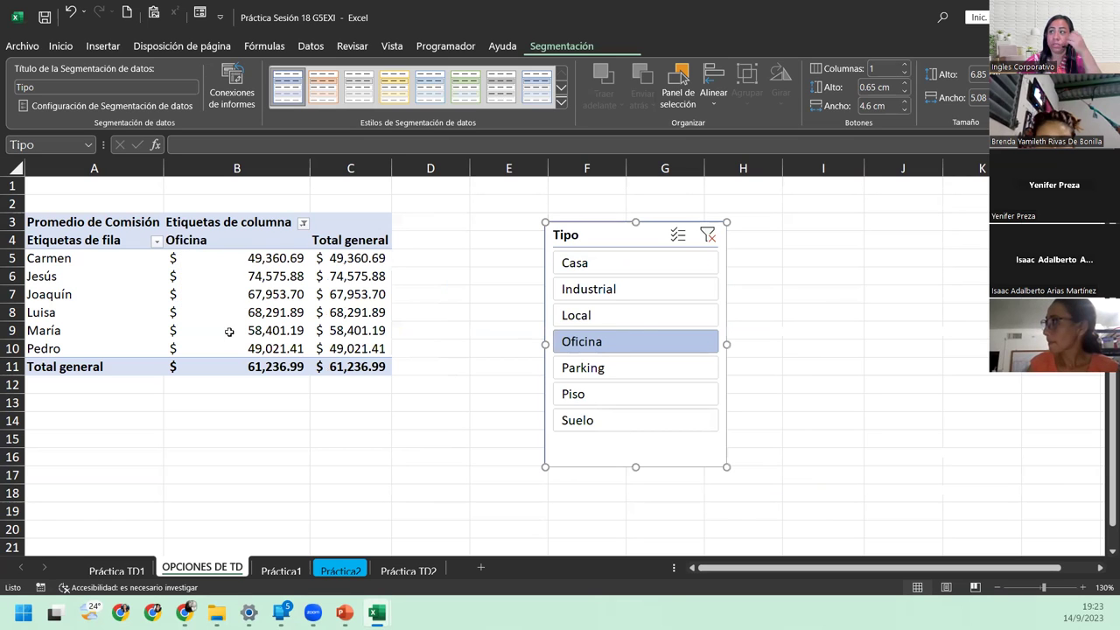
left_click(618, 417)
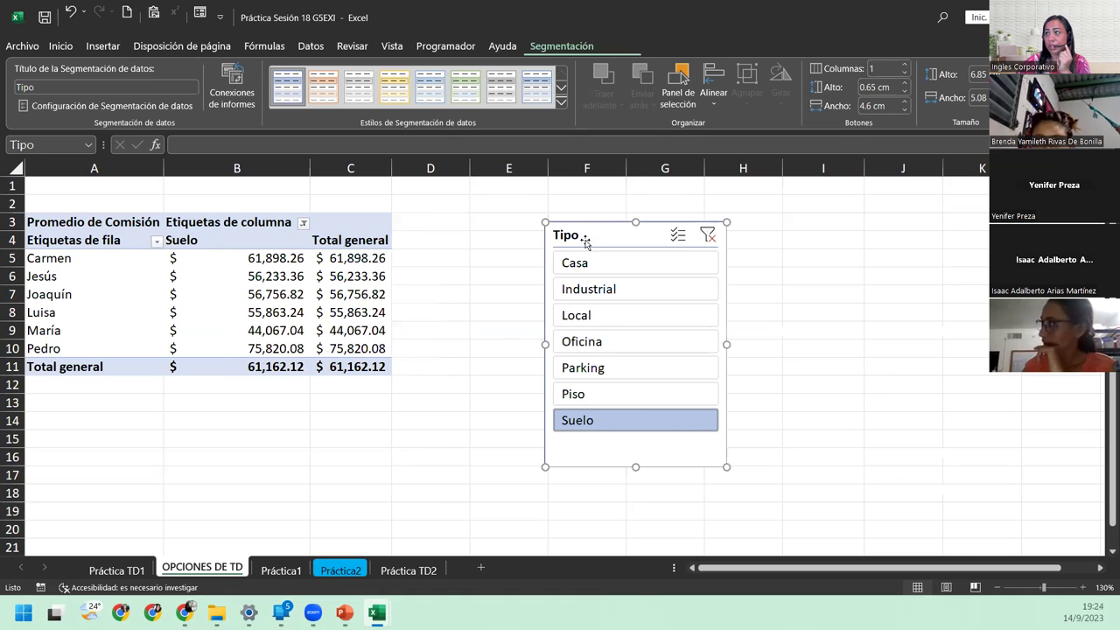
left_click_drag(548, 240, 457, 232)
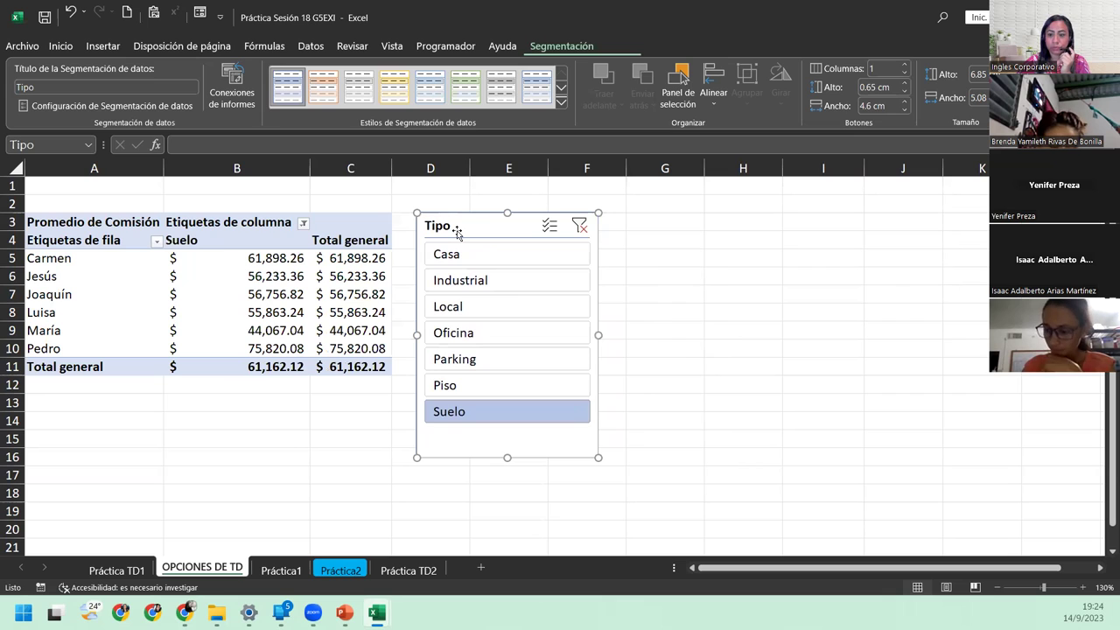
left_click(479, 280)
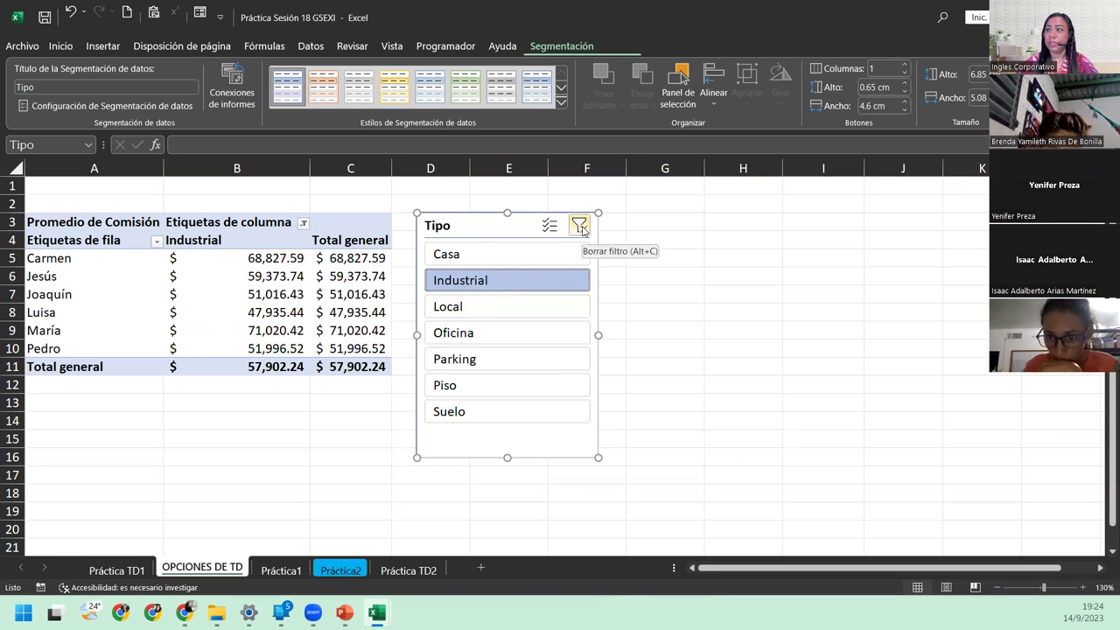
left_click(580, 226)
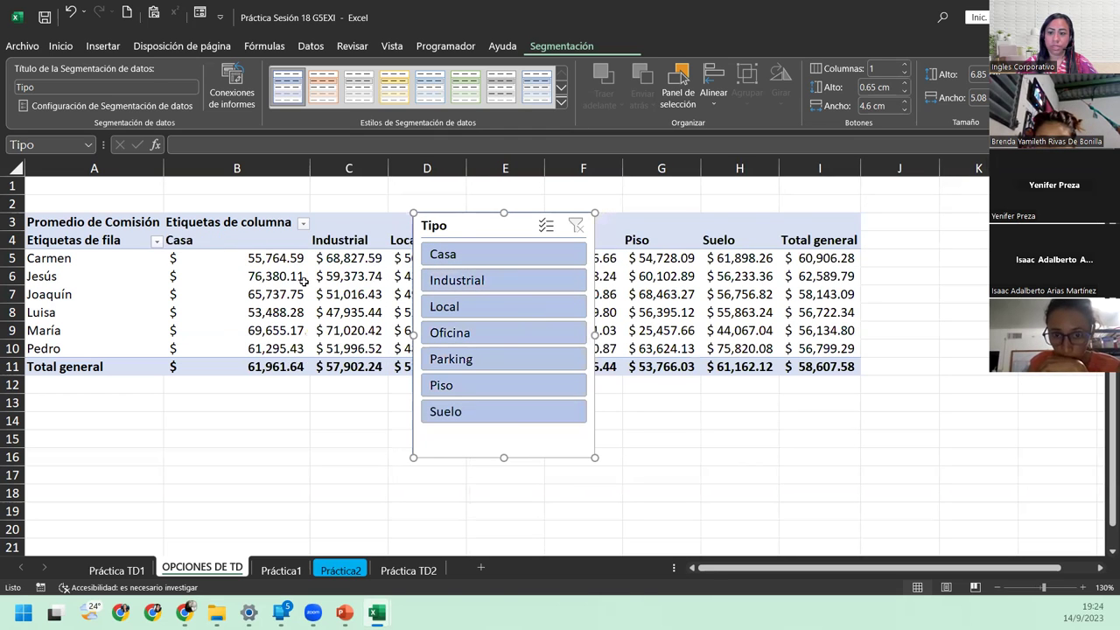
mouse_move(277, 255)
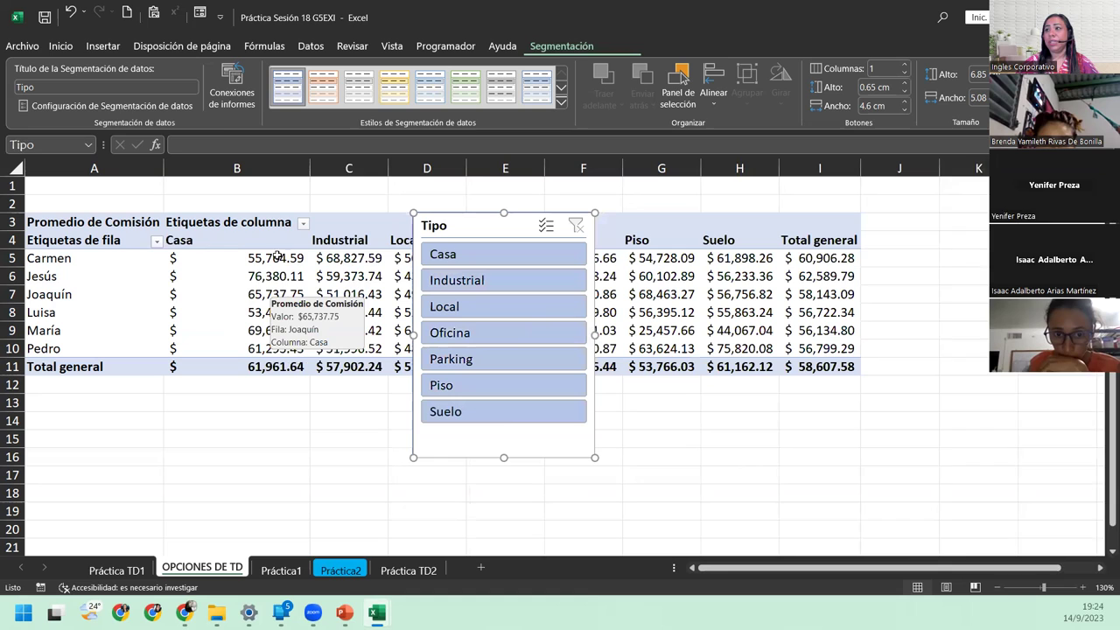
Filter the commission pivot to Parking only using the Tipo slicer
left_click(263, 294)
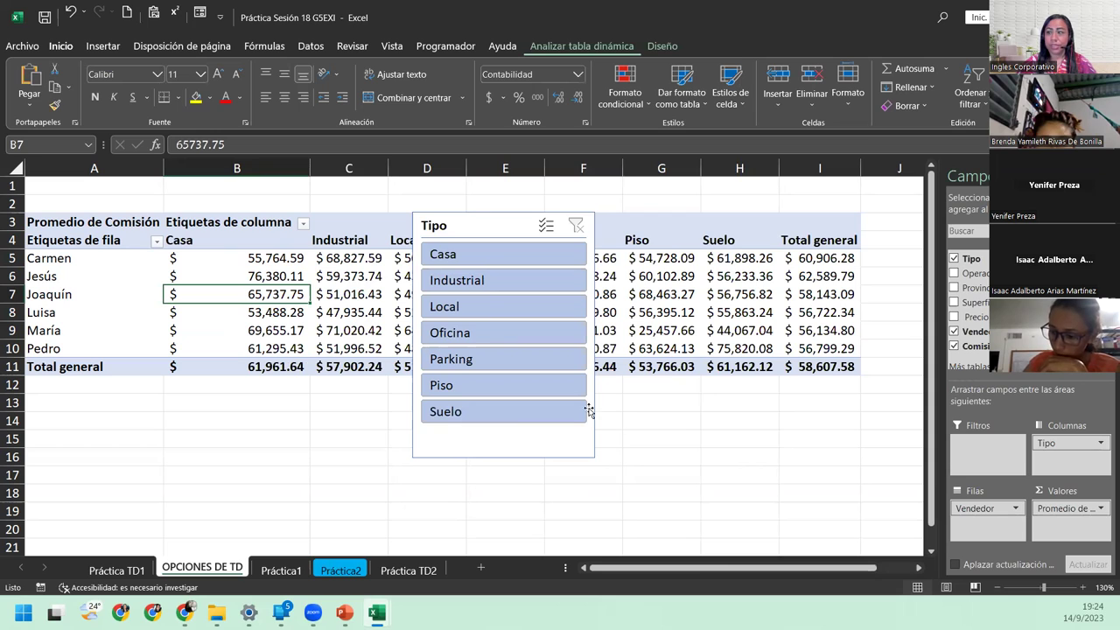
left_click(467, 360)
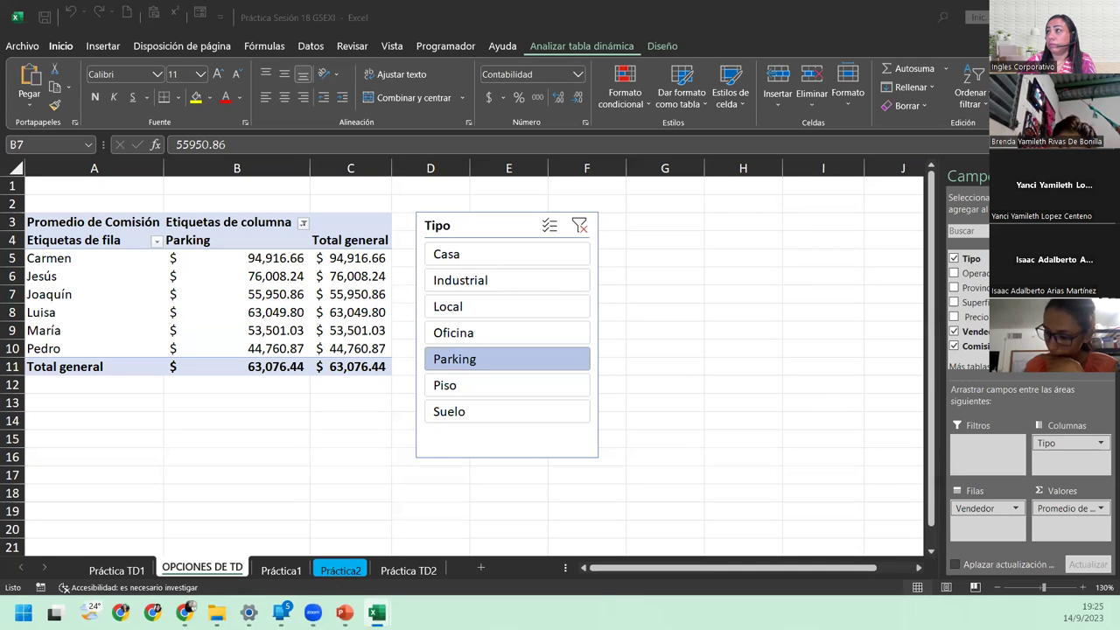
left_click(560, 50)
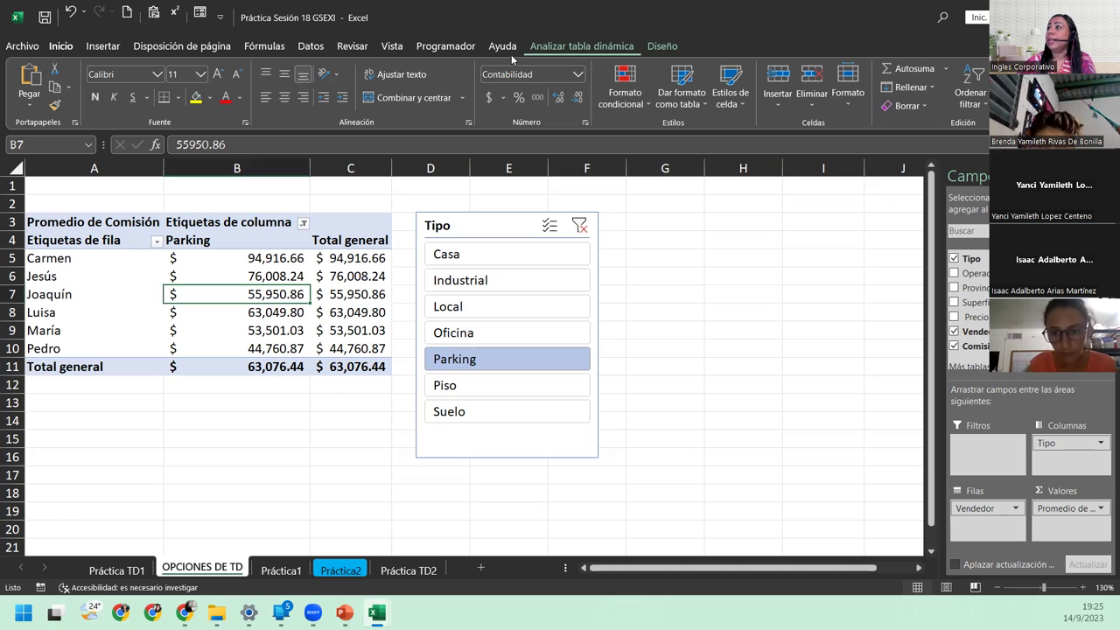
left_click(596, 49)
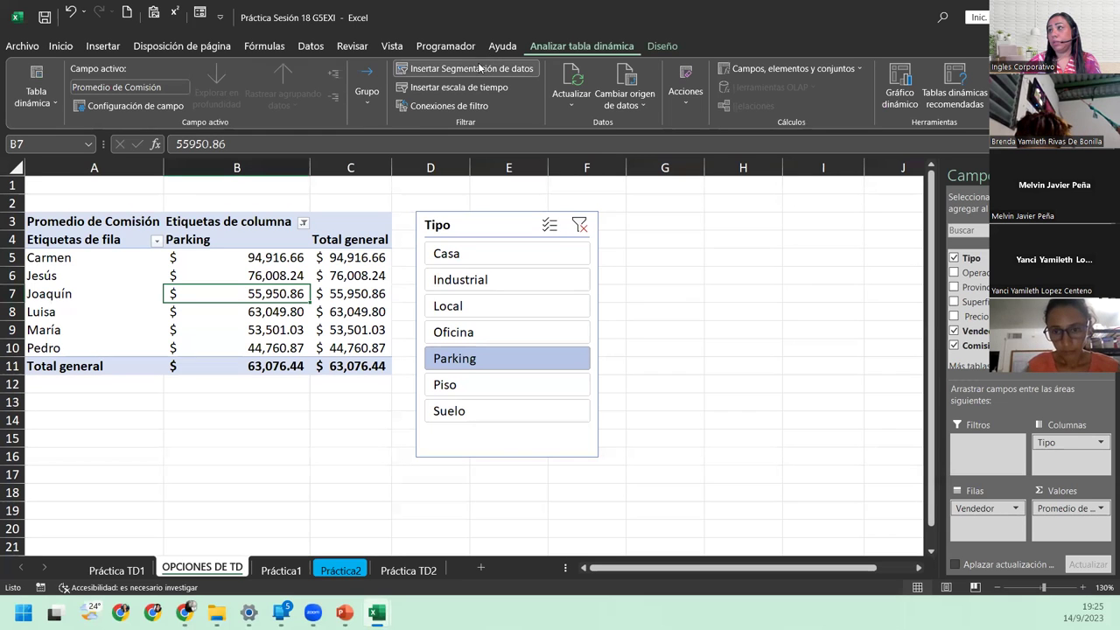
Open the slicer field list and close it without adding another slicer
left_click(479, 68)
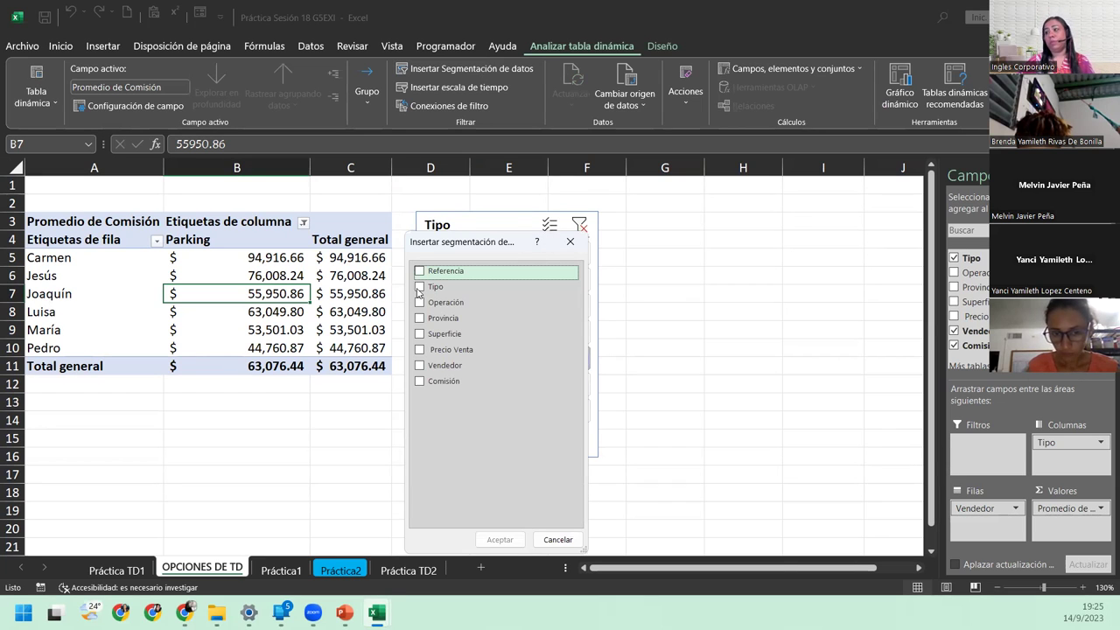
left_click(569, 244)
left_click(482, 226)
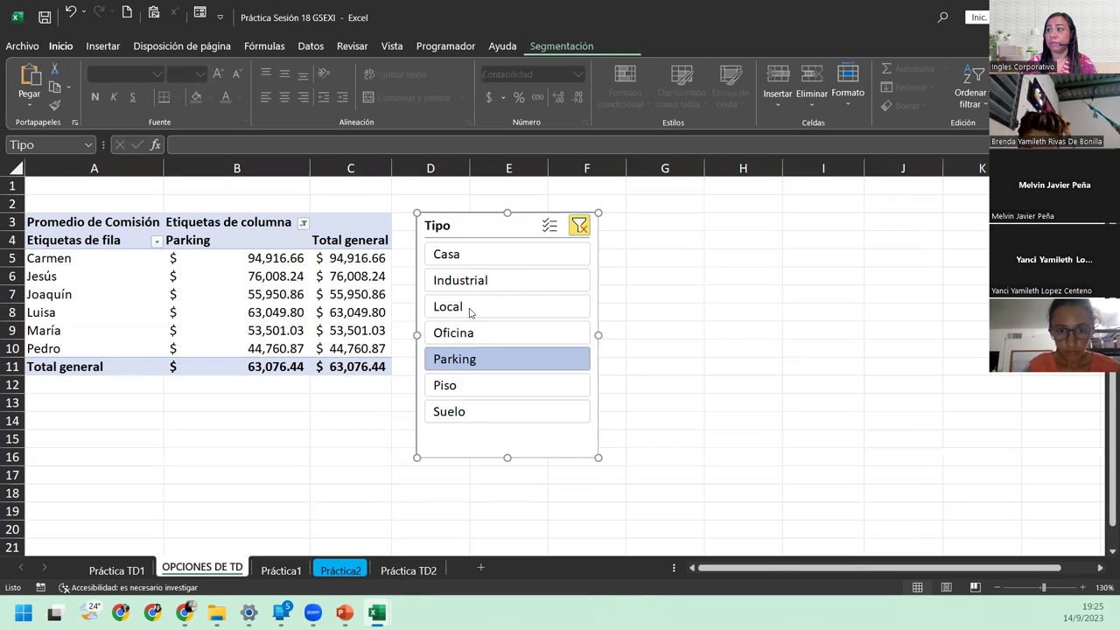
Try the Oficina and Suelo filters, then clear the Tipo filter so all types show
left_click(580, 227)
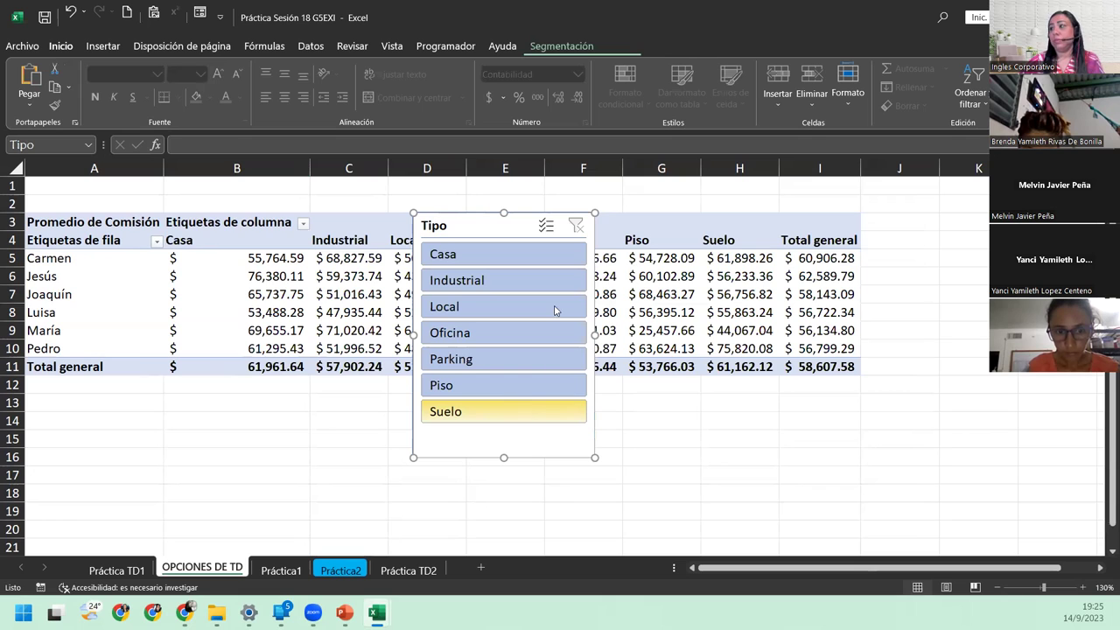
left_click(466, 330)
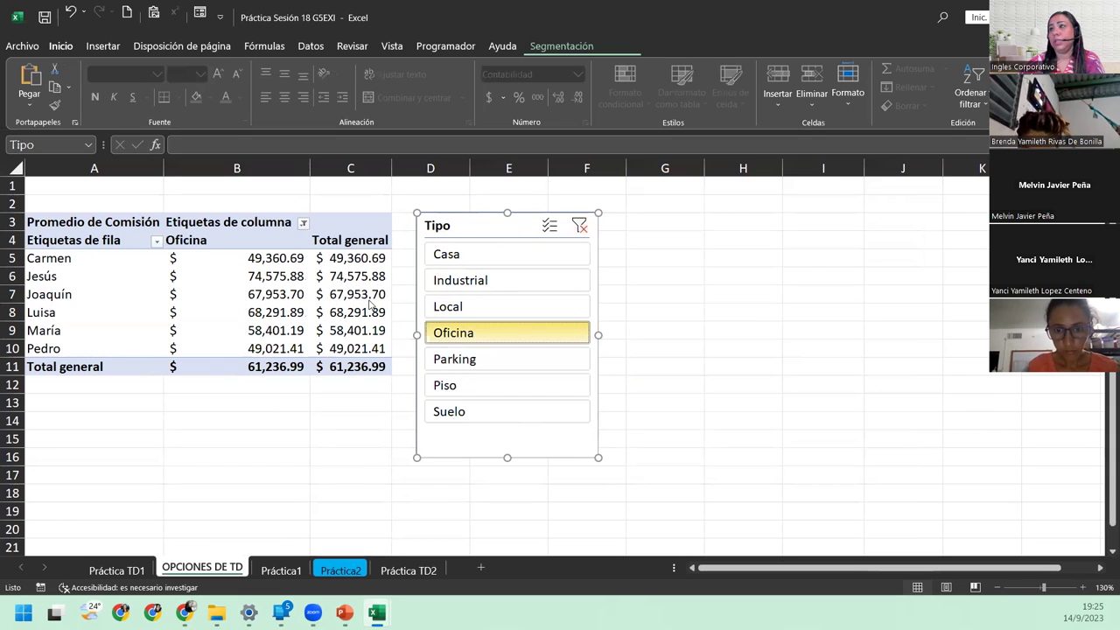
left_click(468, 410)
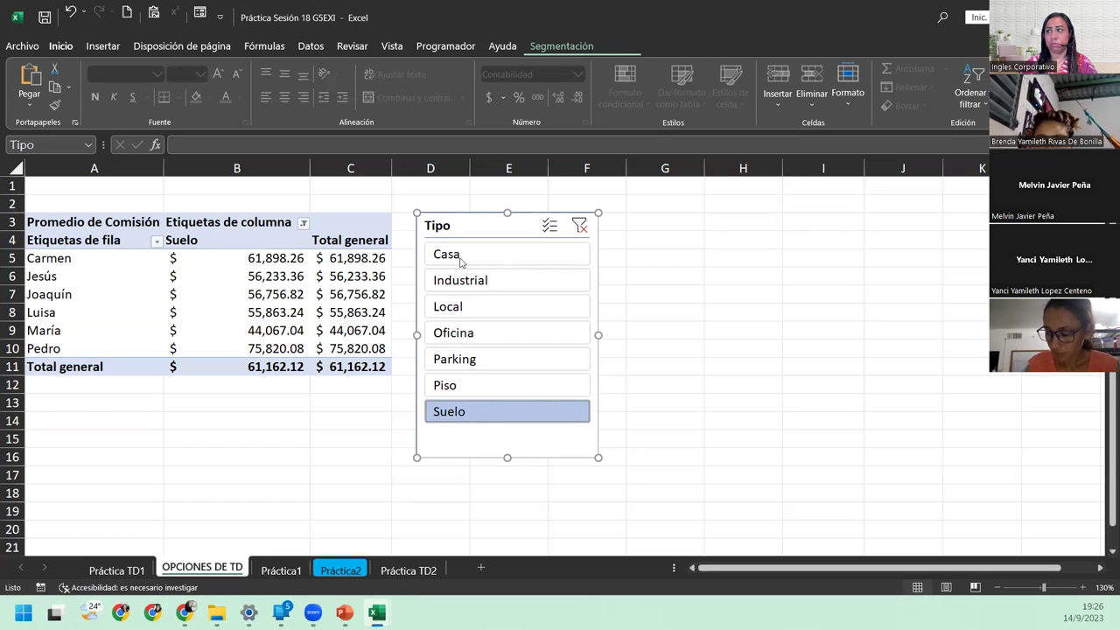
left_click(578, 227)
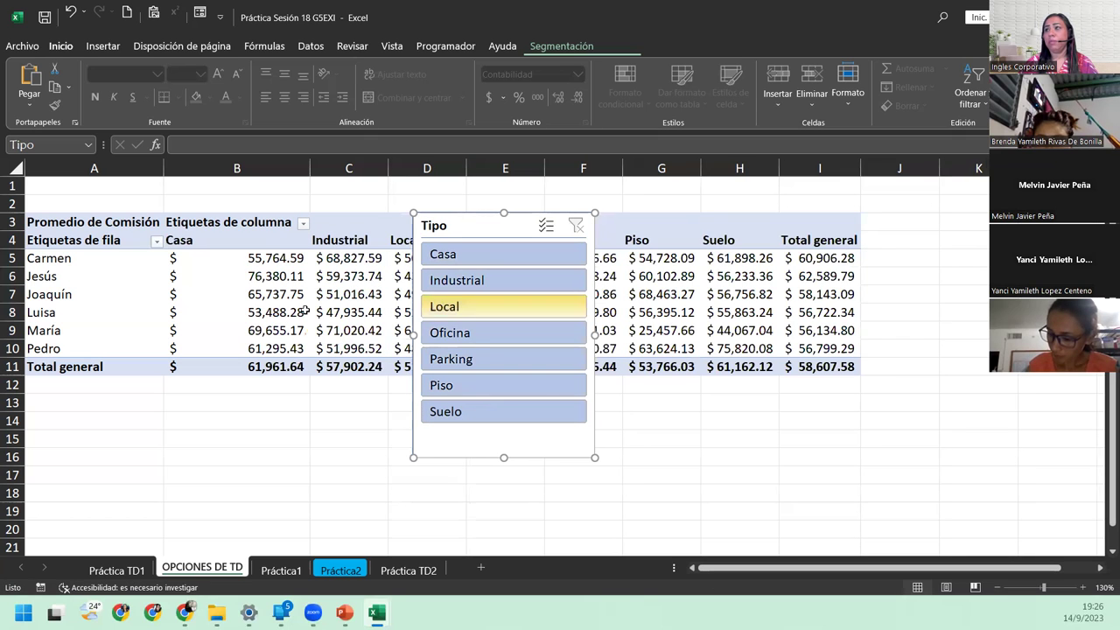
mouse_move(819, 275)
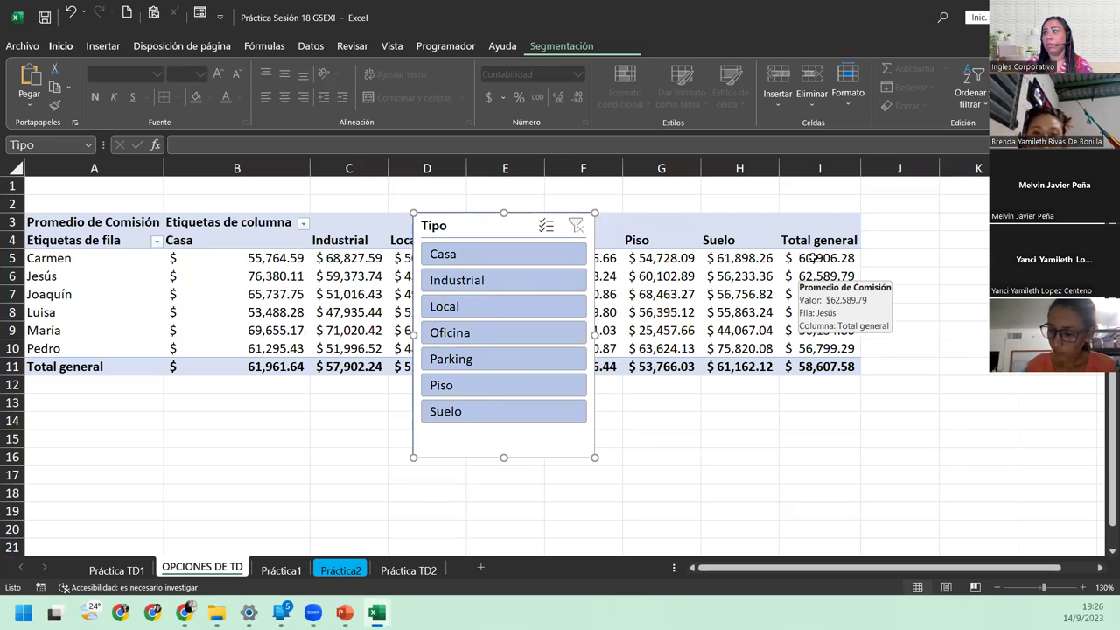
Move the Tipo slicer slightly lower over the pivot table
left_click(322, 310)
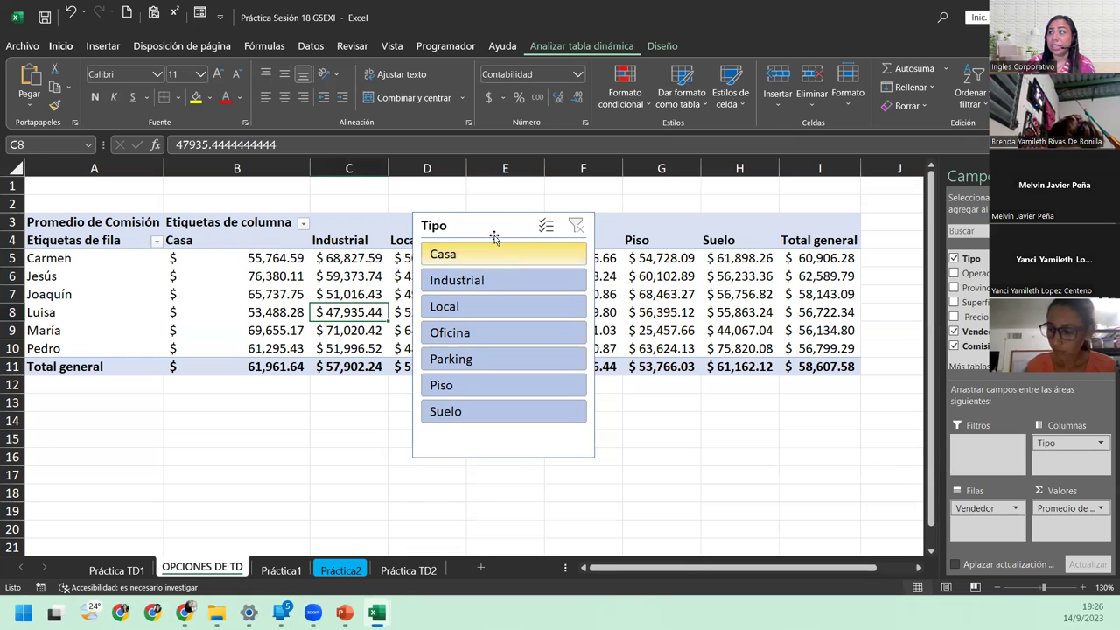
mouse_move(492, 232)
left_mouse_down()
mouse_move(338, 333)
mouse_move(496, 261)
left_mouse_up()
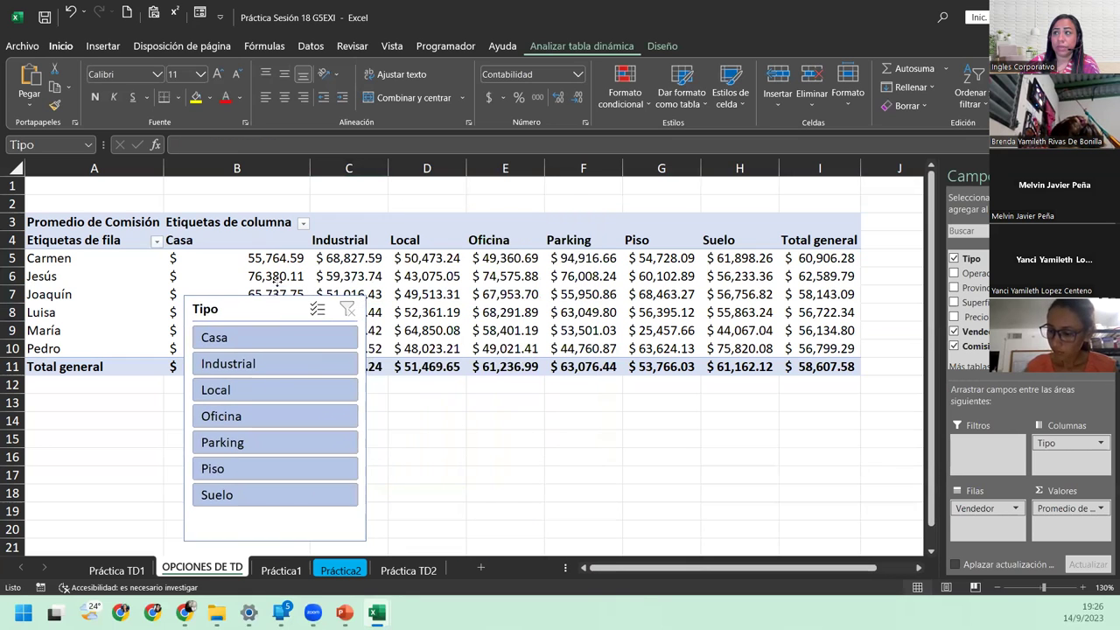
left_click_drag(496, 261, 496, 260)
left_click(317, 294)
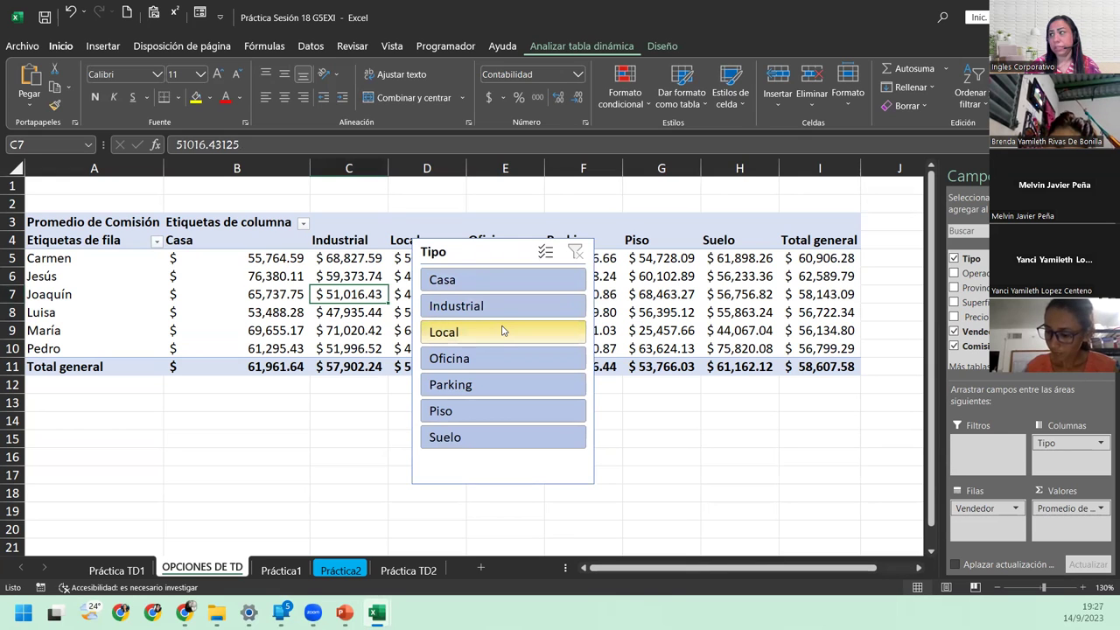
Check pivot values and keep Tipo as the column field, all seven types unfiltered
left_click(672, 312)
mouse_move(662, 312)
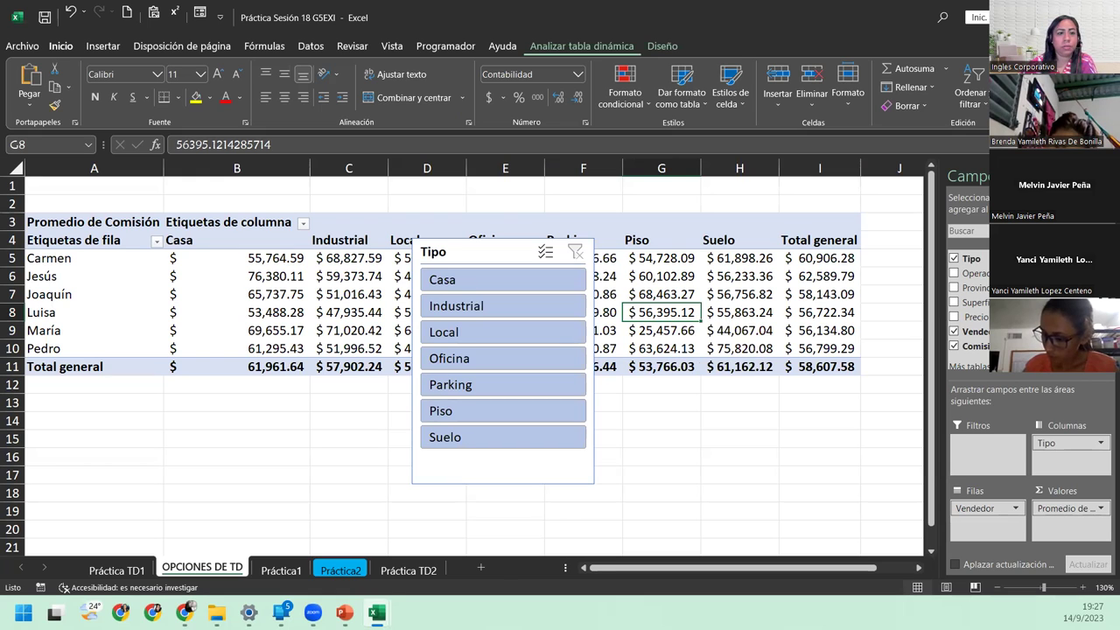
key("alt+Tab")
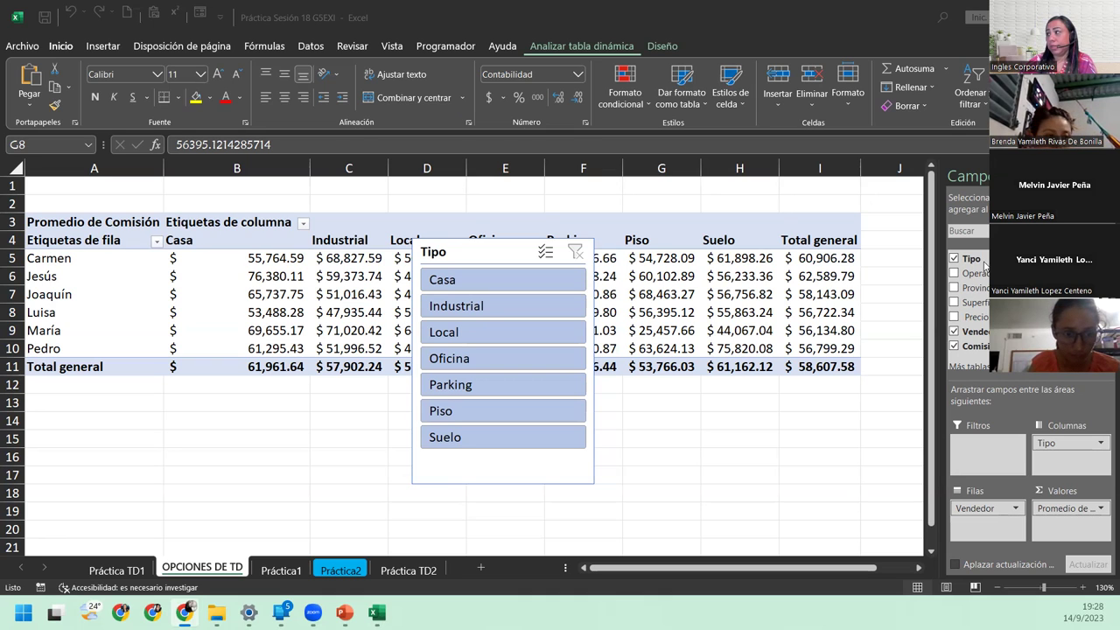
left_click(980, 180)
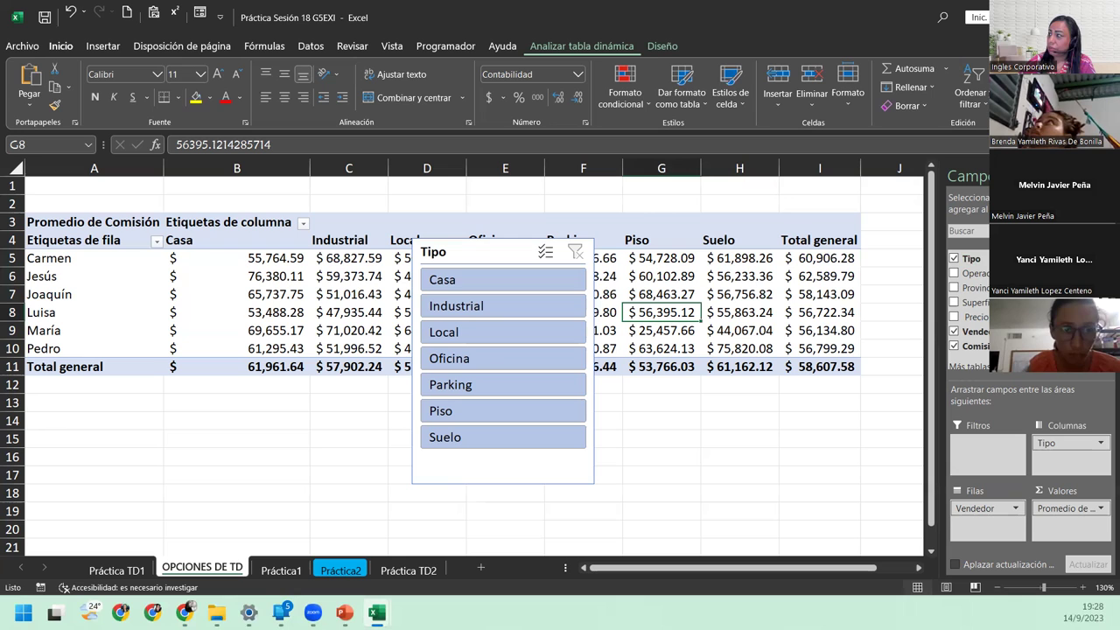
left_click_drag(1050, 443, 1083, 465)
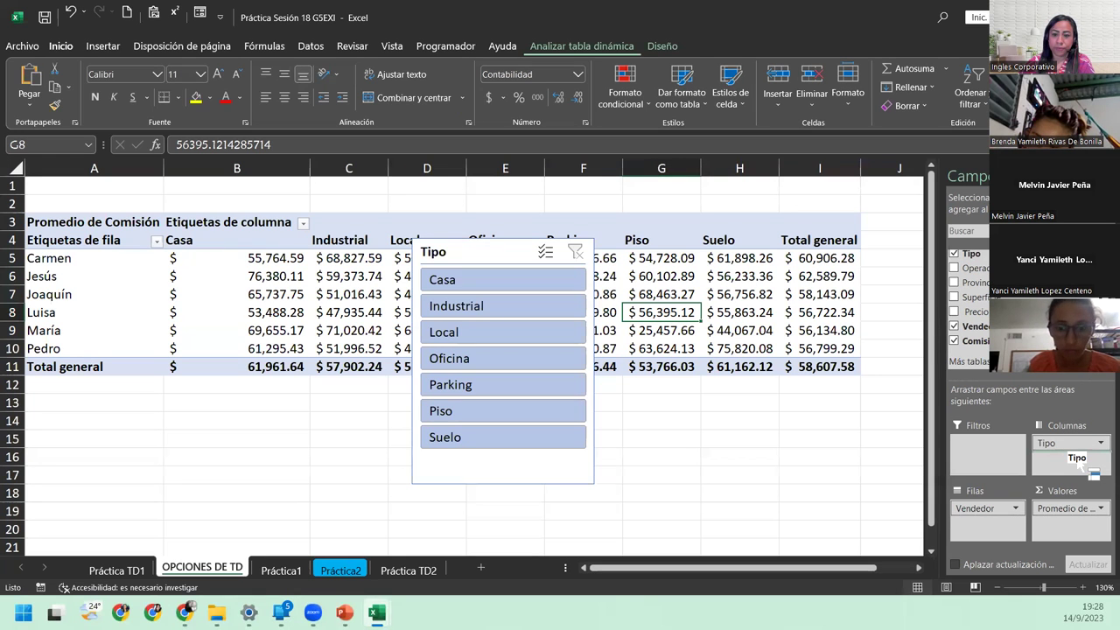
left_click_drag(1082, 465, 1085, 468)
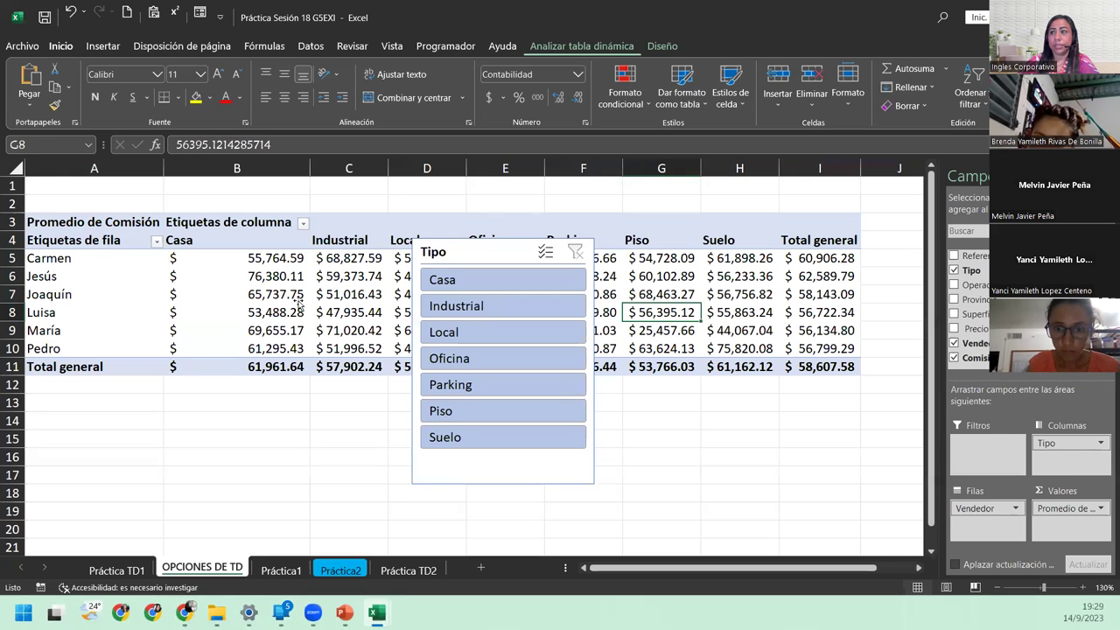
left_click(262, 308)
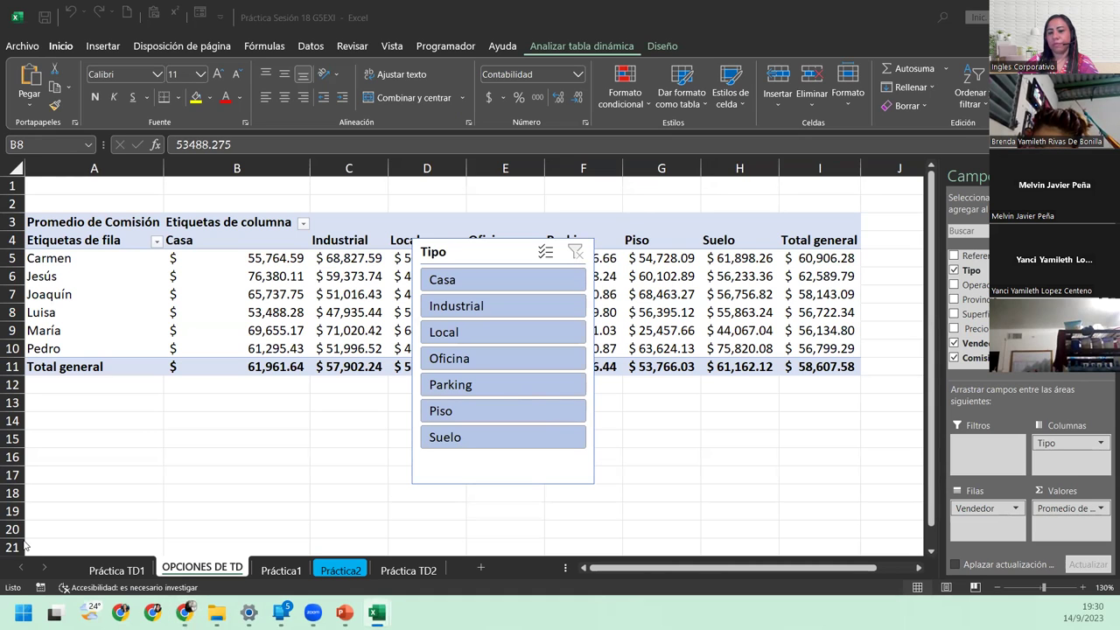
Filter the pivot through Oficina, Casa, Suelo and Parking in turn, ending on Local
left_click(461, 367)
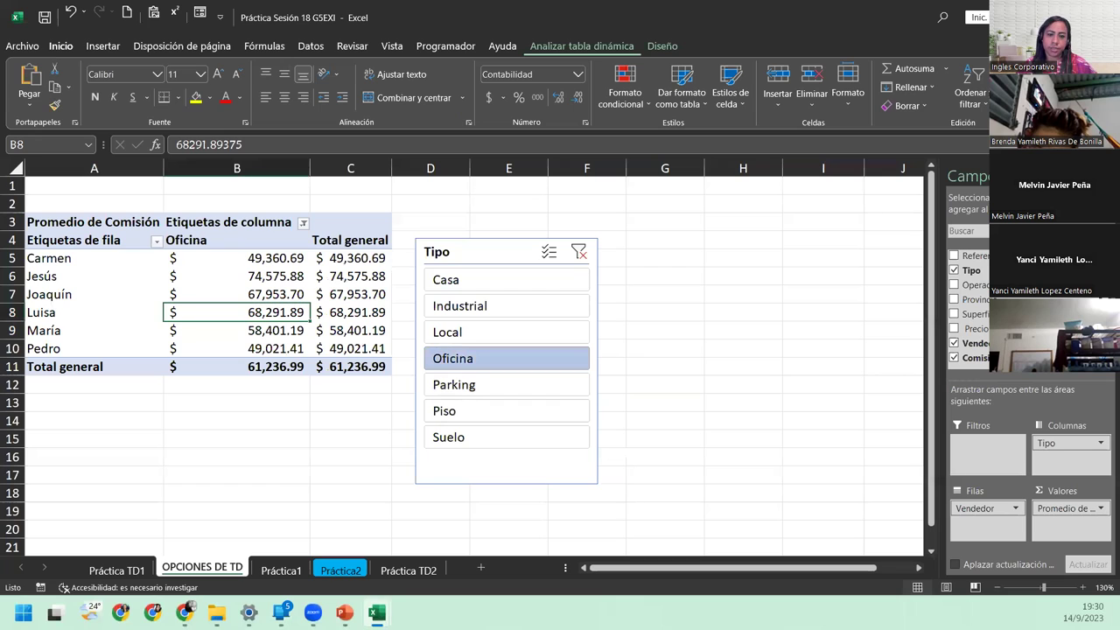
key("alt+Tab")
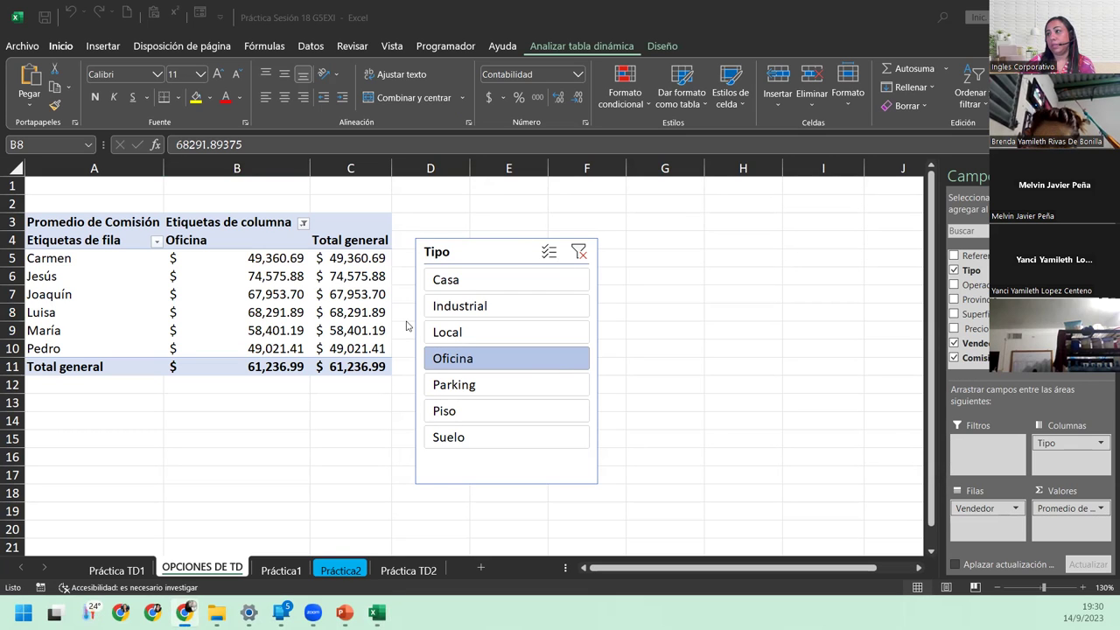
key("alt+Tab")
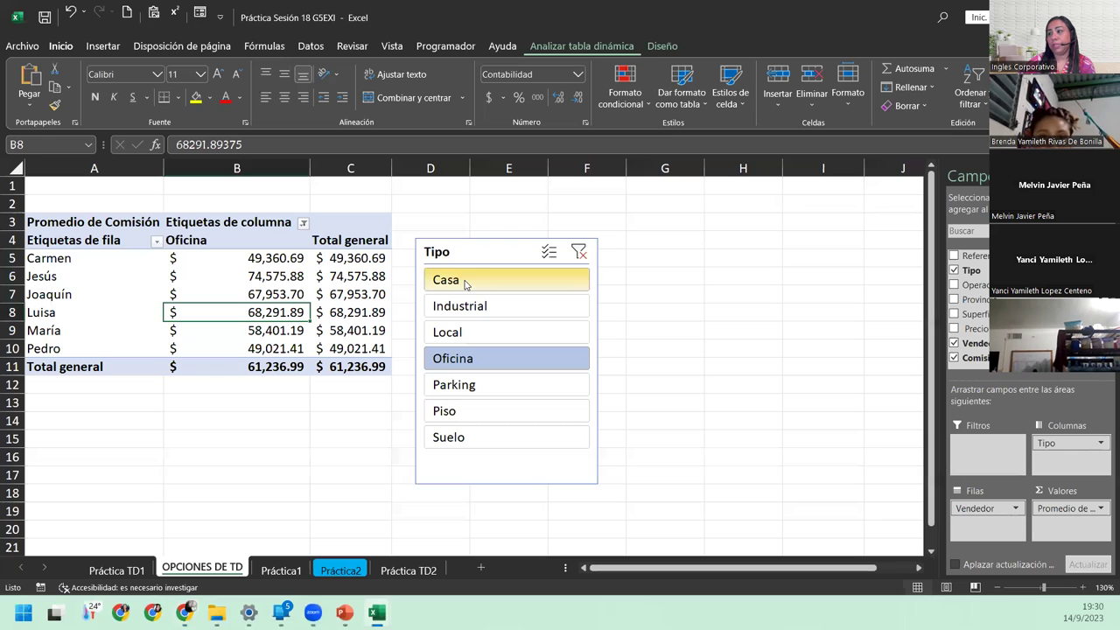
left_click(466, 282)
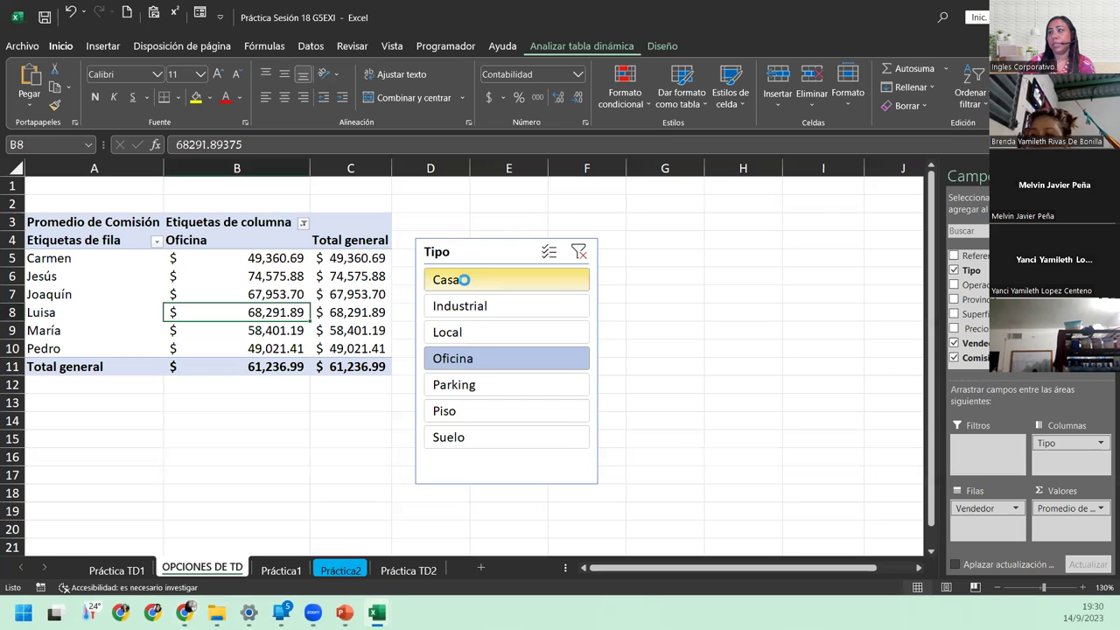
left_click(467, 437)
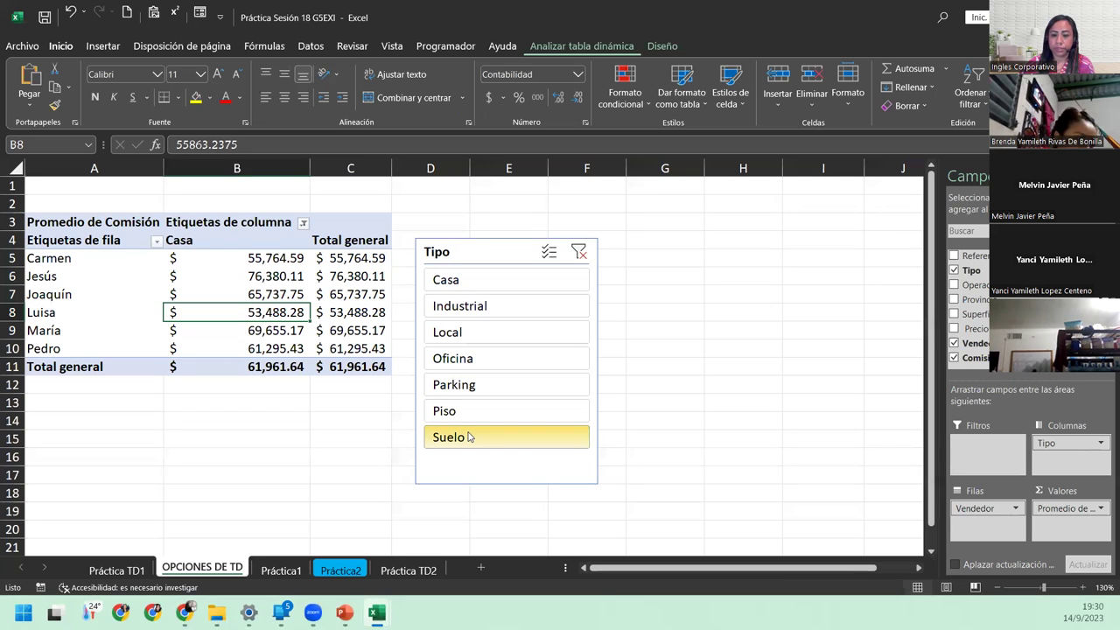
left_click(477, 381)
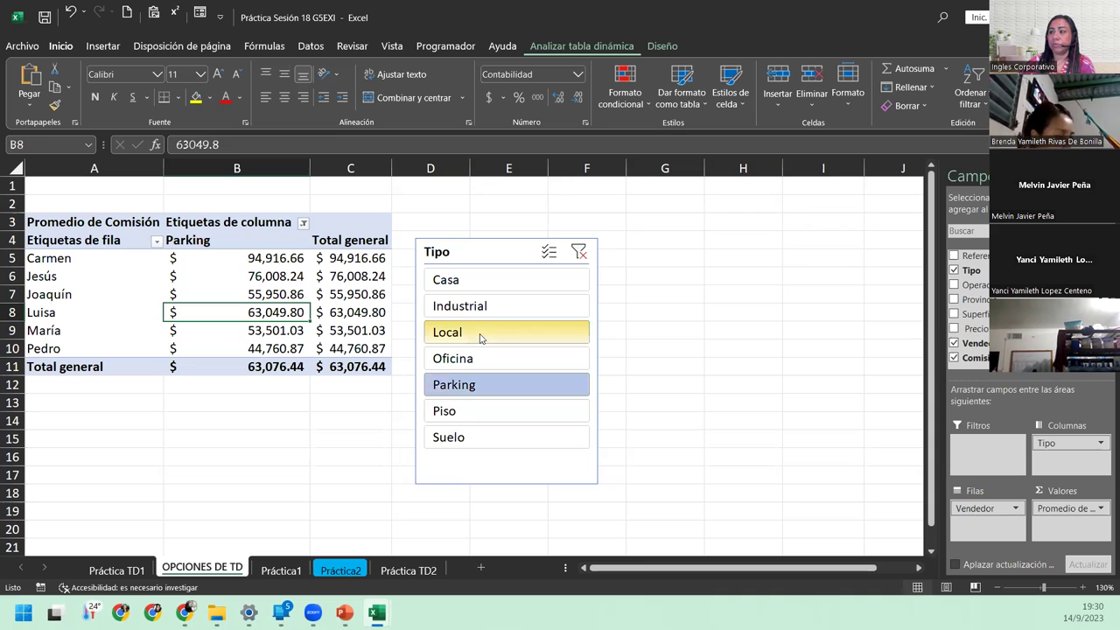
left_click(479, 335)
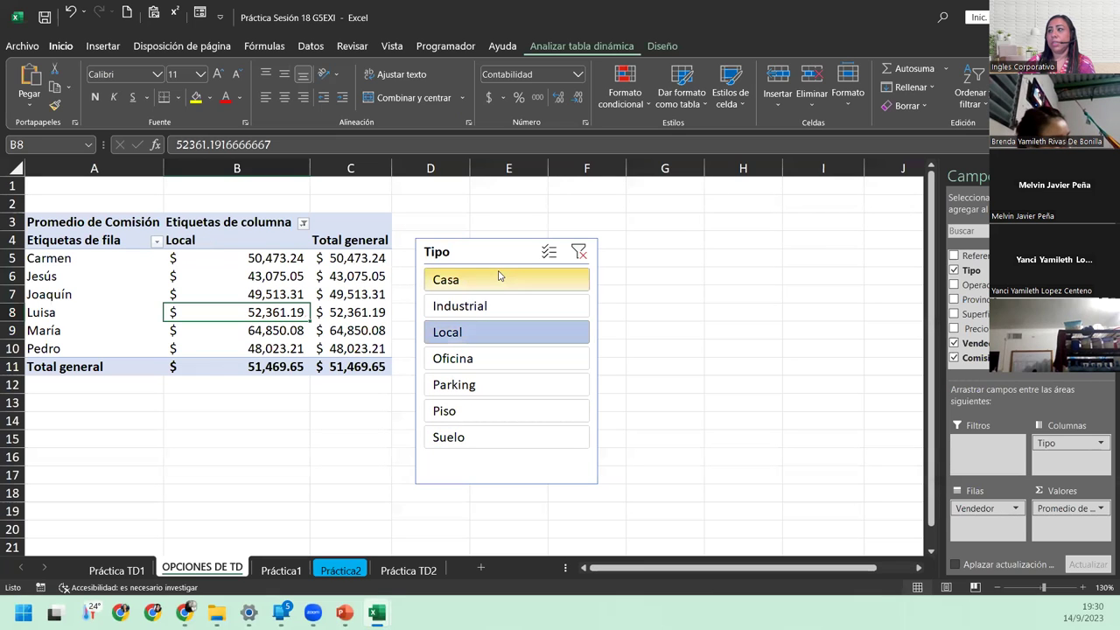
Enable multi-select, add Parking alongside Local, then clear the Tipo filter
left_click(548, 252)
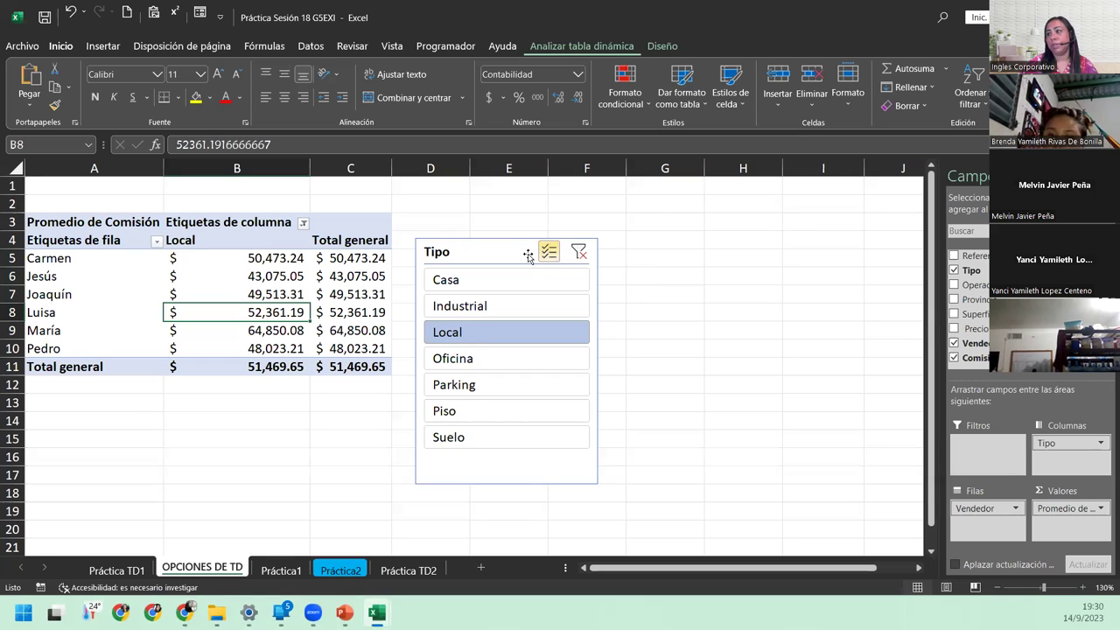
left_click(493, 387)
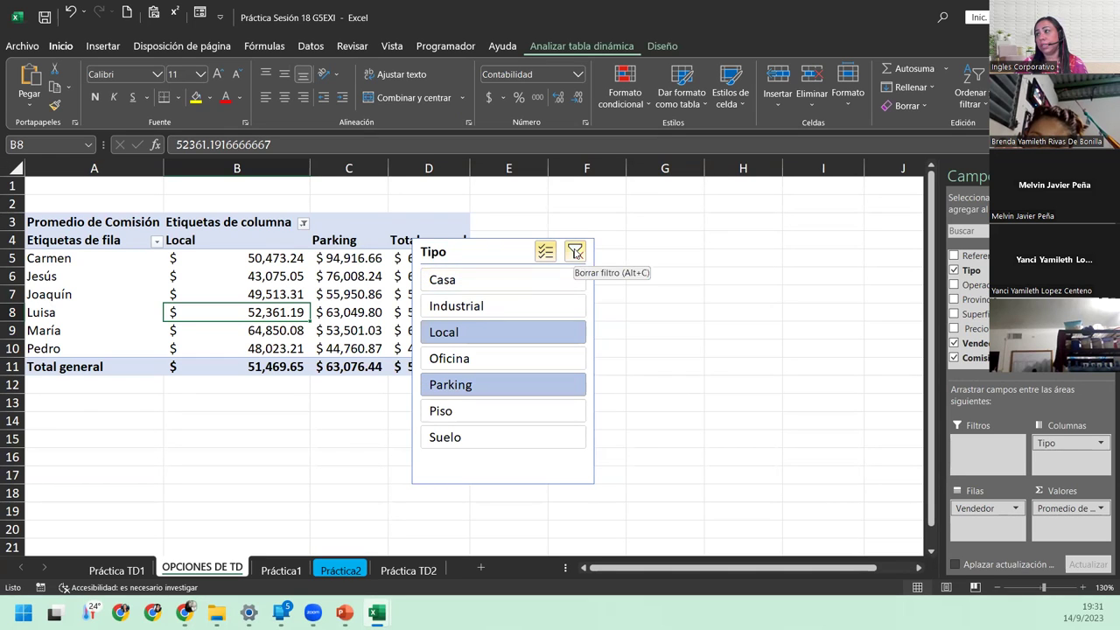
left_click(576, 253)
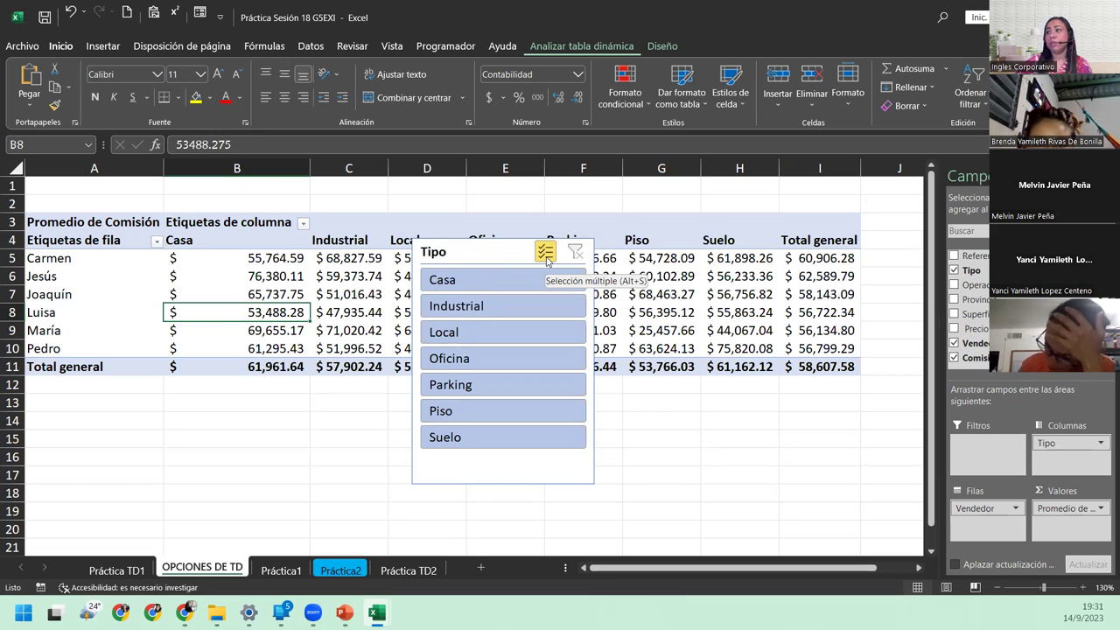
With multi-select on, deselect Casa, Piso and other types, leaving only Local and Suelo
left_click(545, 254)
left_click(515, 282)
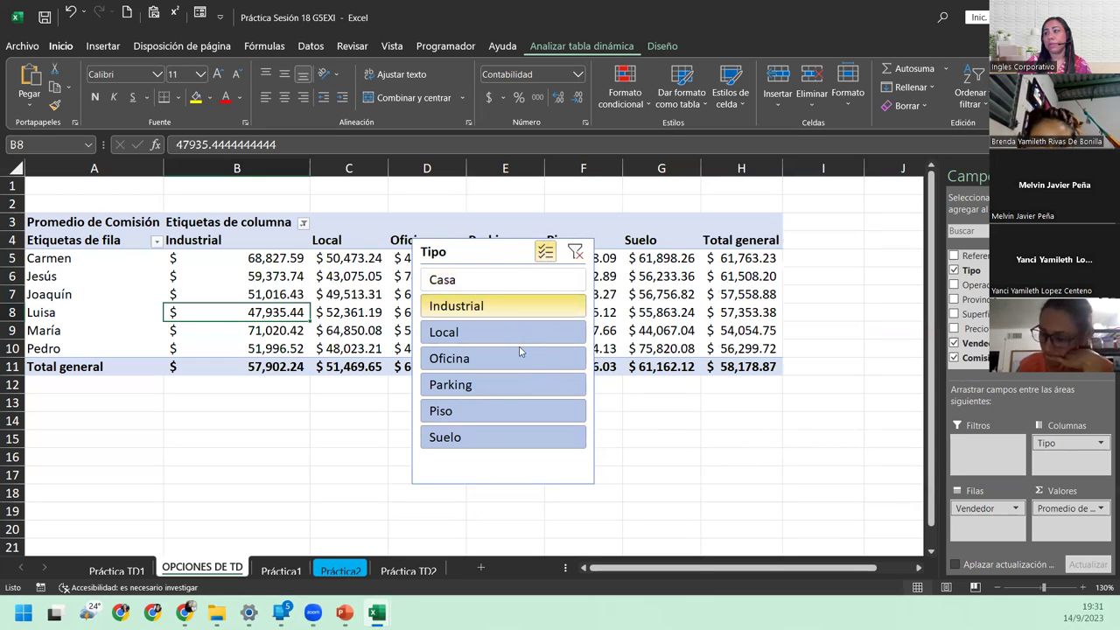
left_click(518, 390)
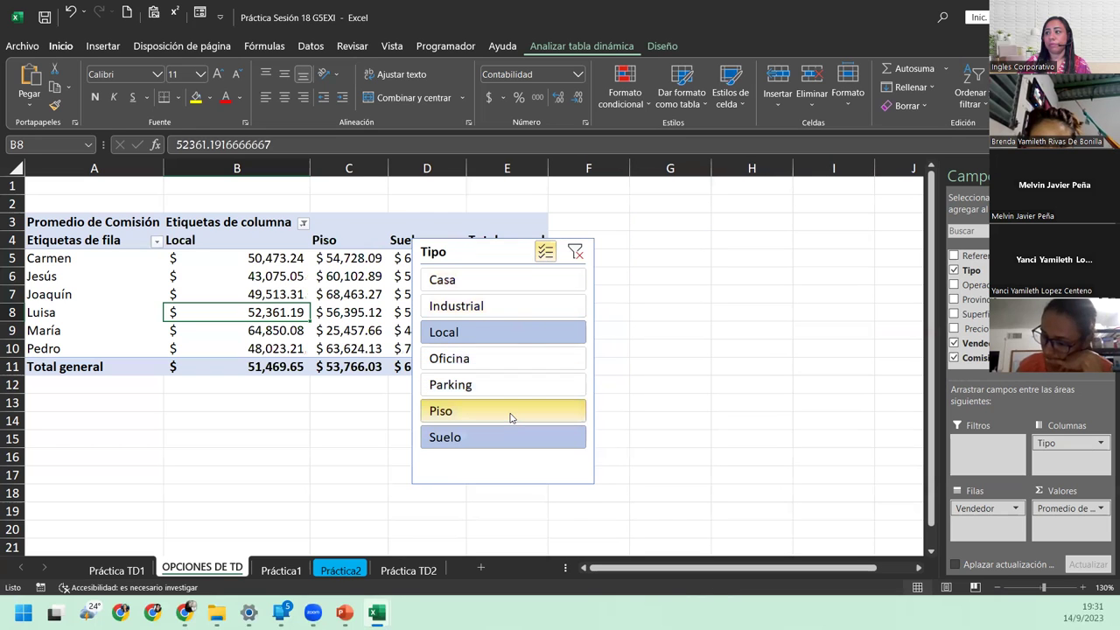
left_click(511, 418)
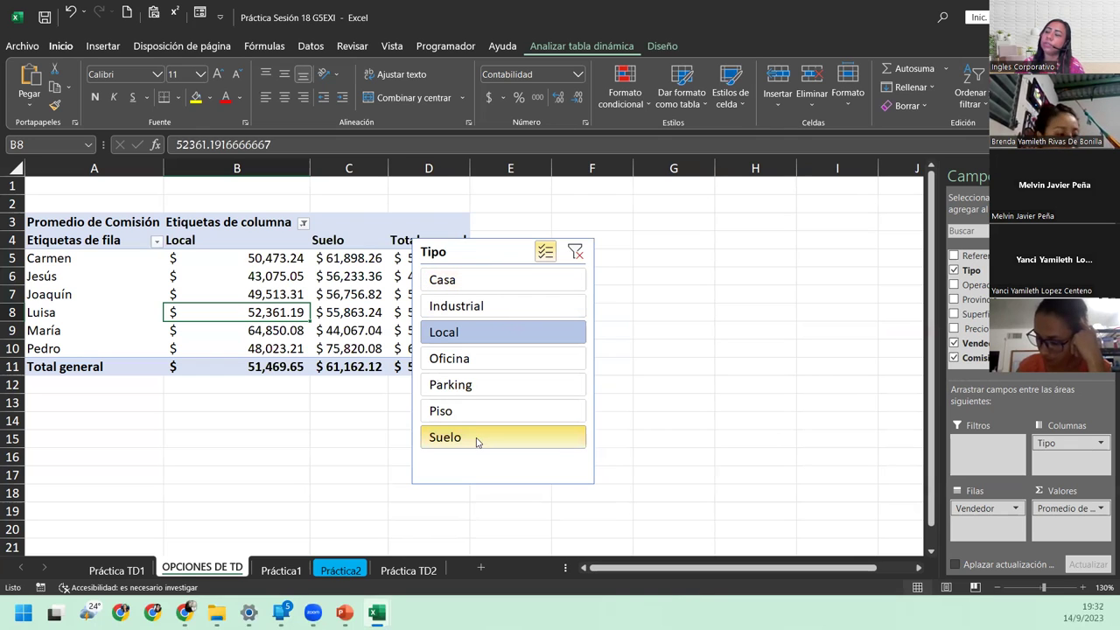
Clear the Tipo filter, deselect Casa, and clear the filter again
left_click(575, 252)
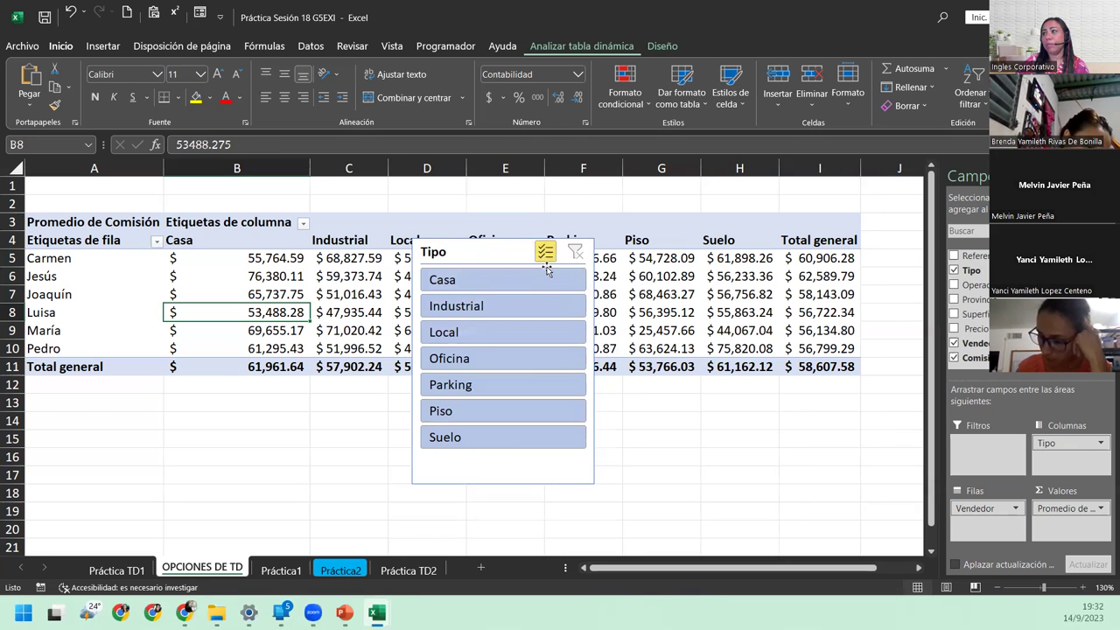
left_click(464, 280)
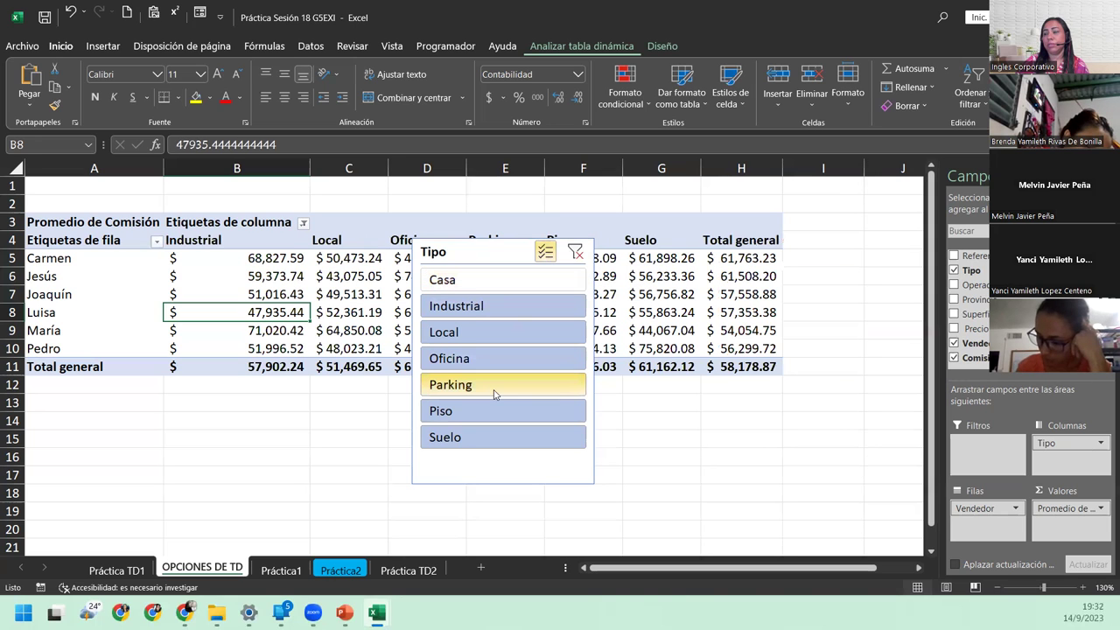
left_click(545, 252)
left_click(575, 251)
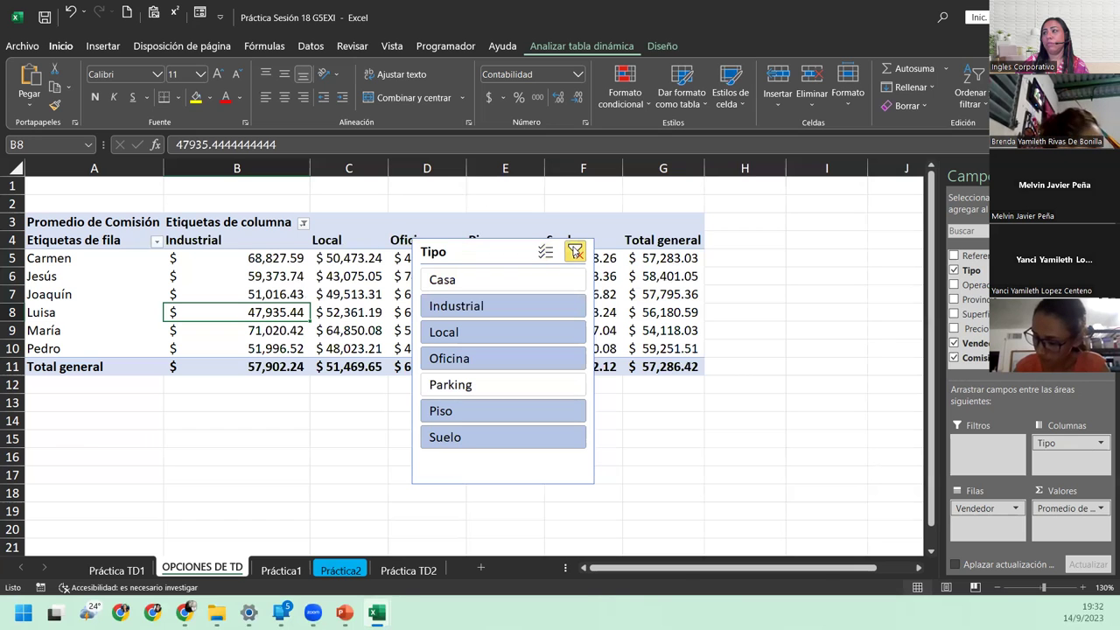
Show Industrial, then with multi-select add Parking to the filter
left_click(484, 305)
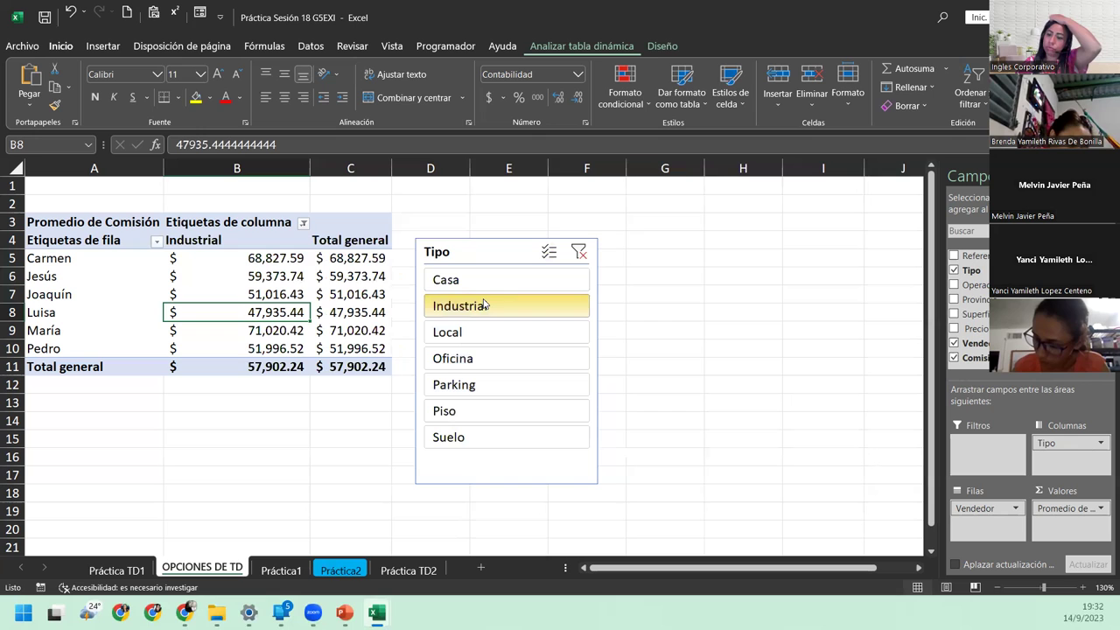
left_click(549, 253)
left_click(521, 382)
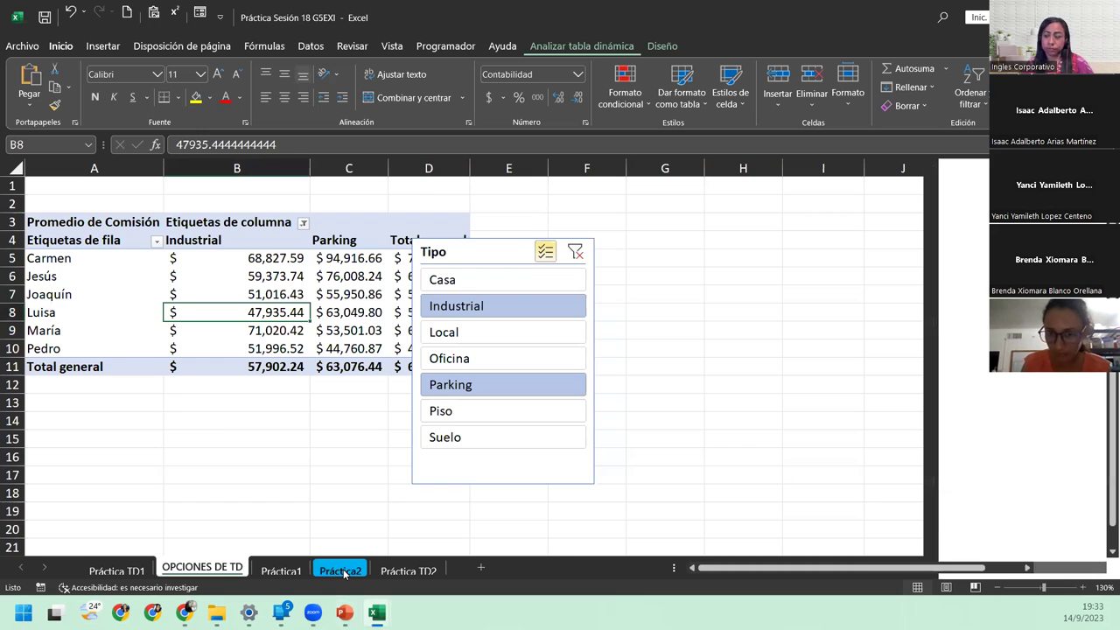
Start a PivotTable from the Práctica2 order data range A1:E800
left_click(343, 569)
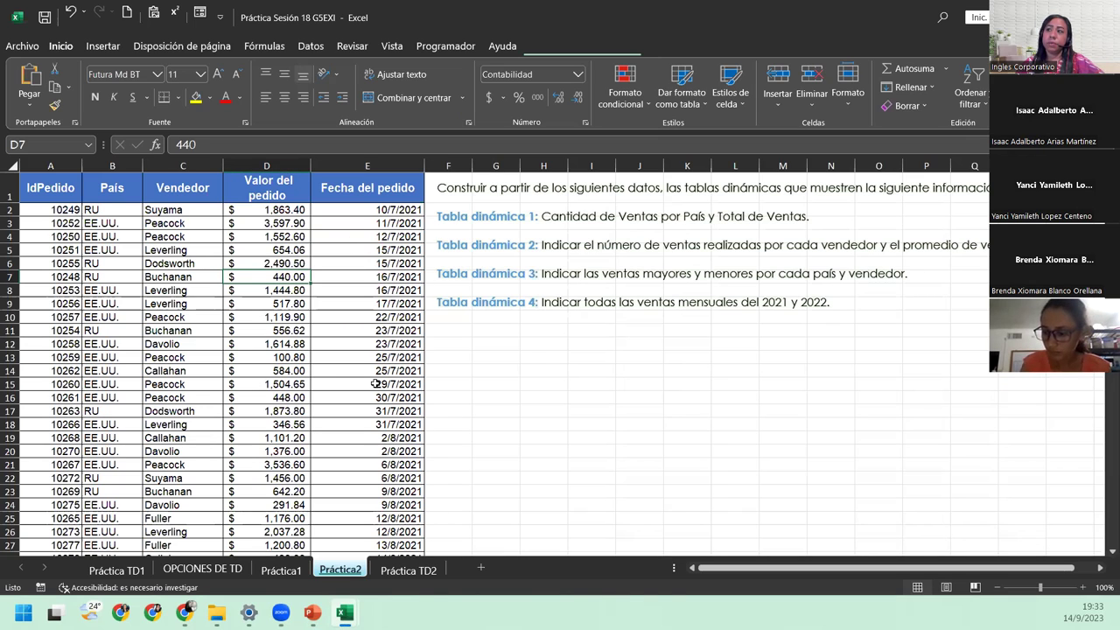
left_click(349, 228)
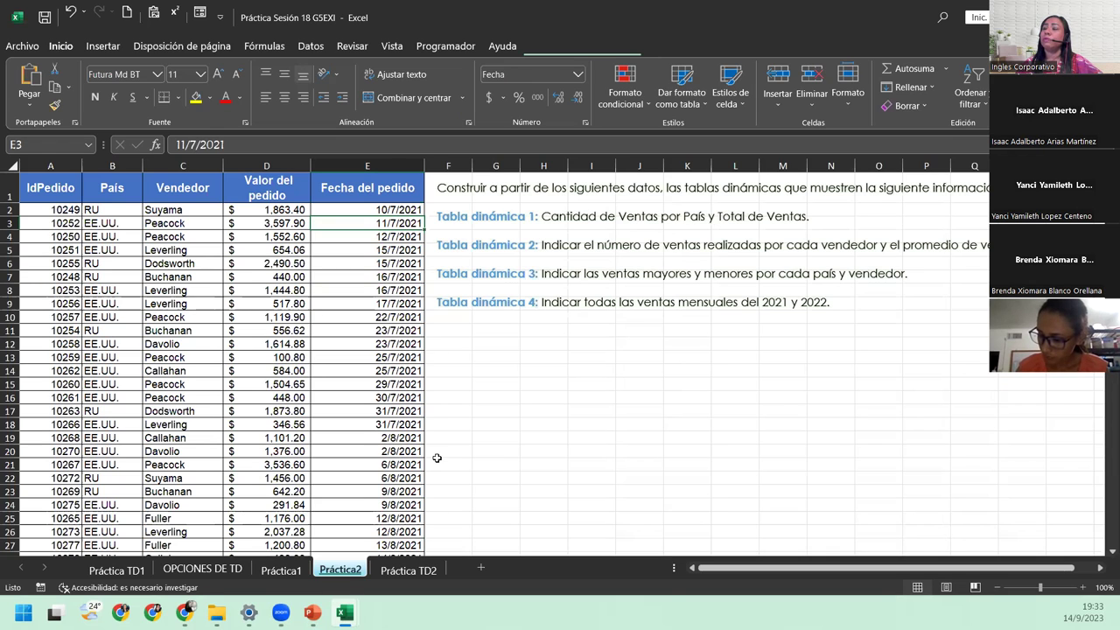
left_click(179, 194)
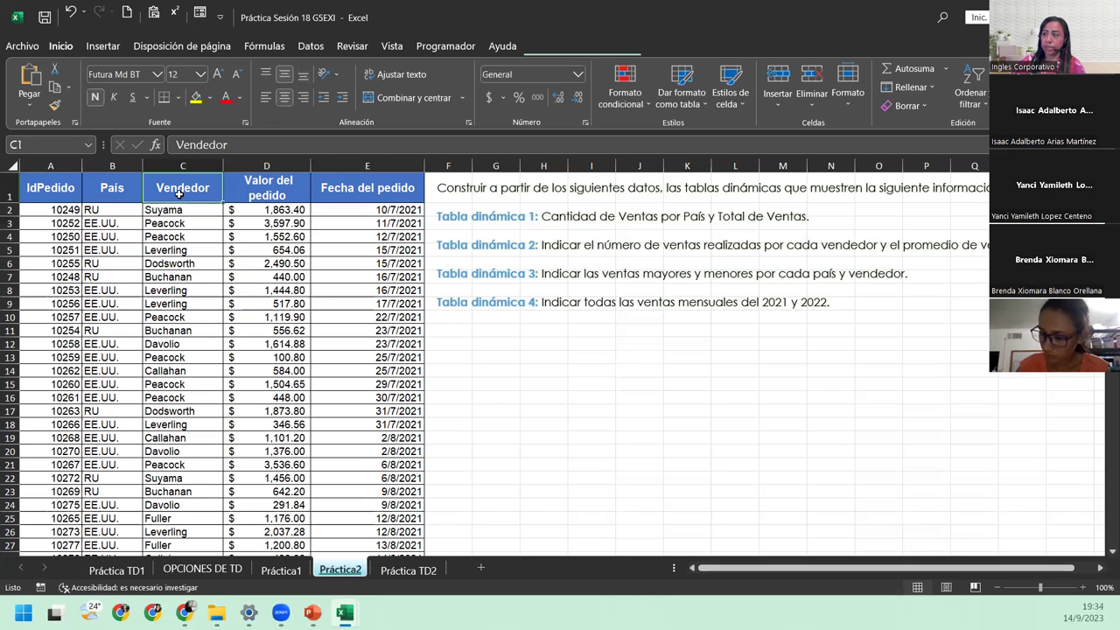
left_click(103, 46)
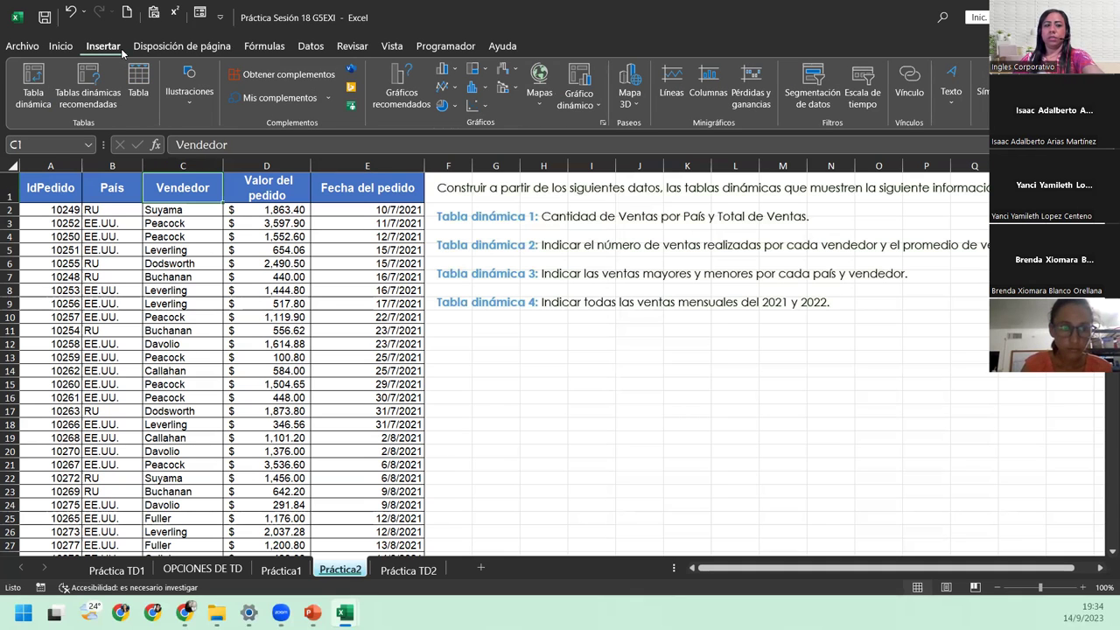
left_click(39, 77)
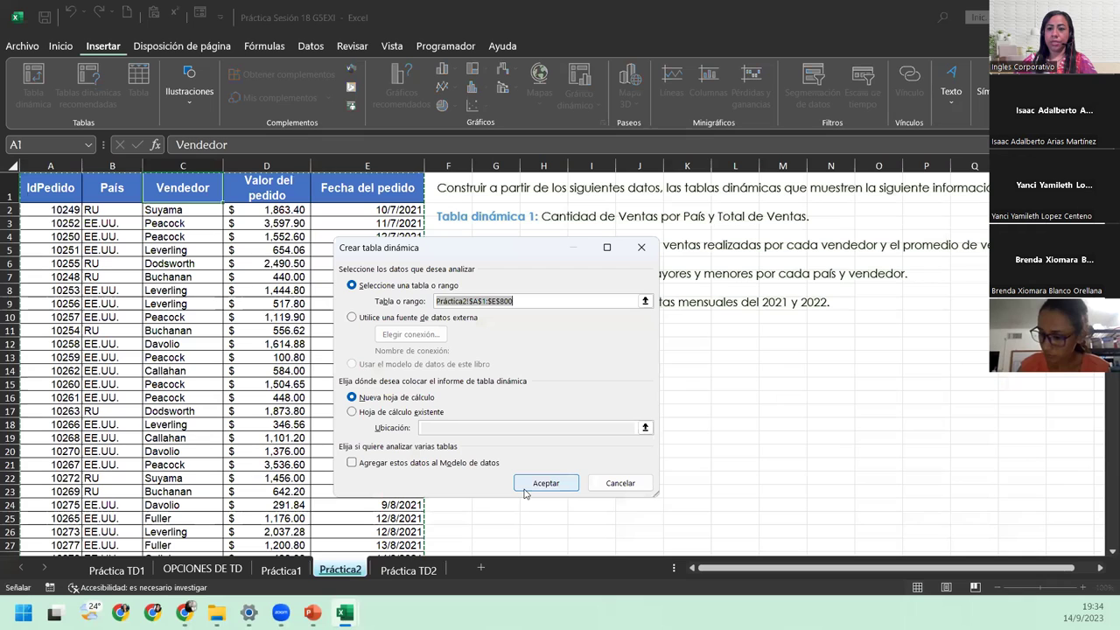
Create the pivot on new sheet Hoja2 with Fecha del pedido rows, keeping only years 2021–2023
left_click(530, 484)
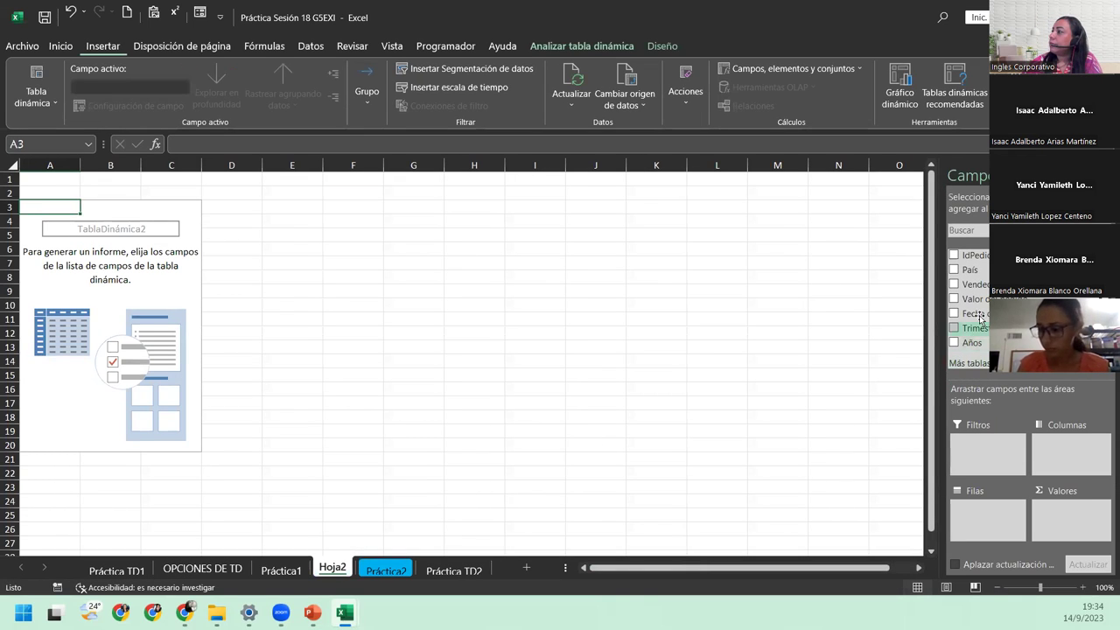
mouse_move(981, 312)
left_mouse_down()
mouse_move(1002, 523)
mouse_move(994, 518)
left_mouse_up()
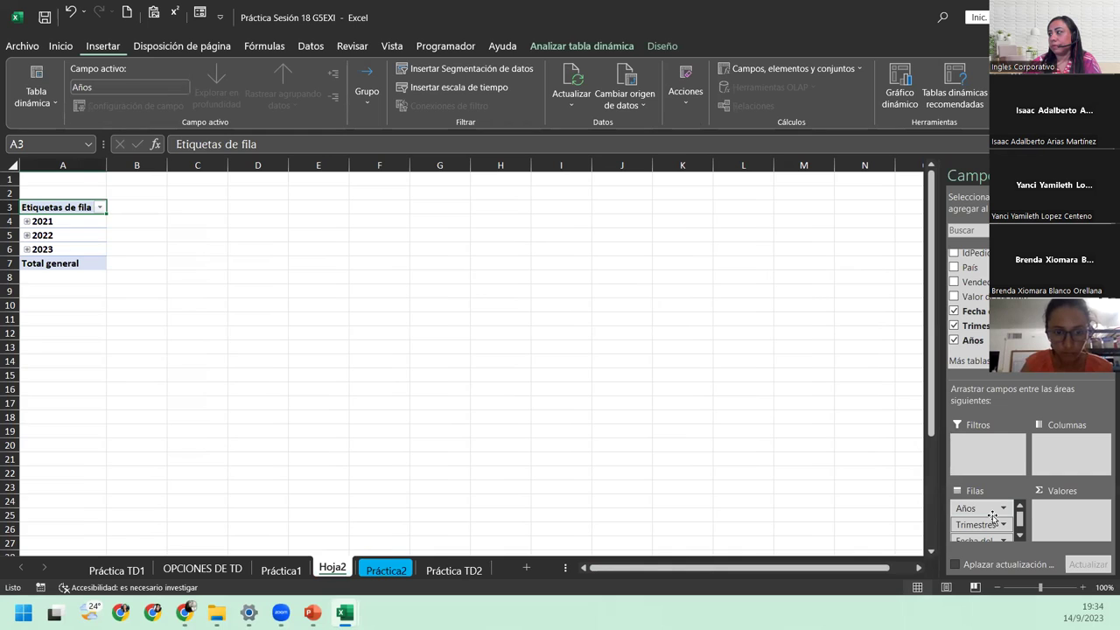
left_click(953, 310)
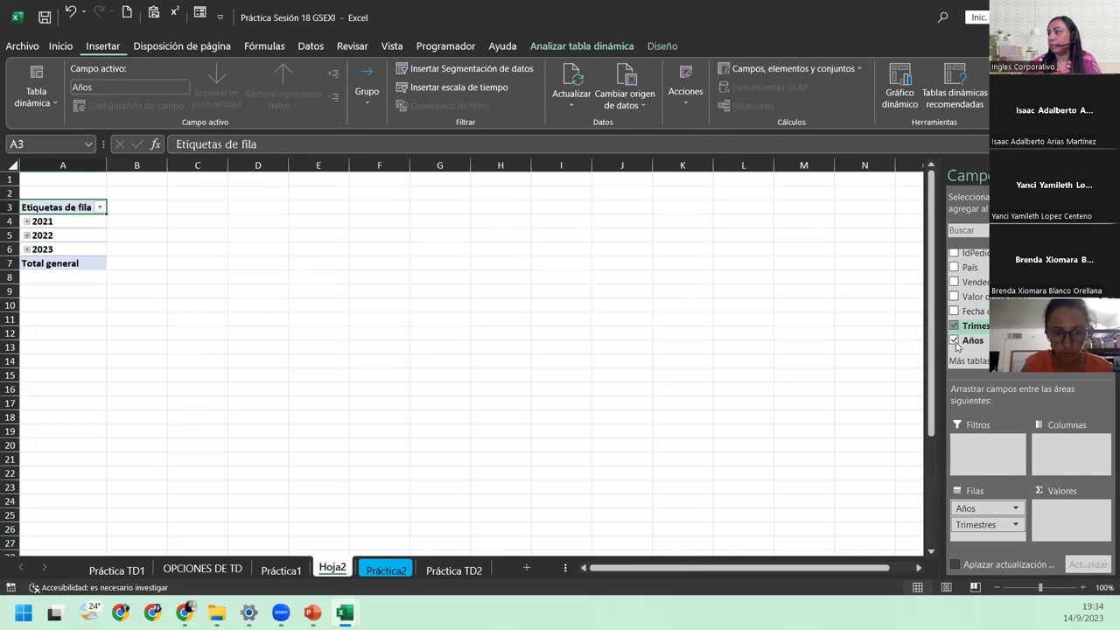
left_click(953, 325)
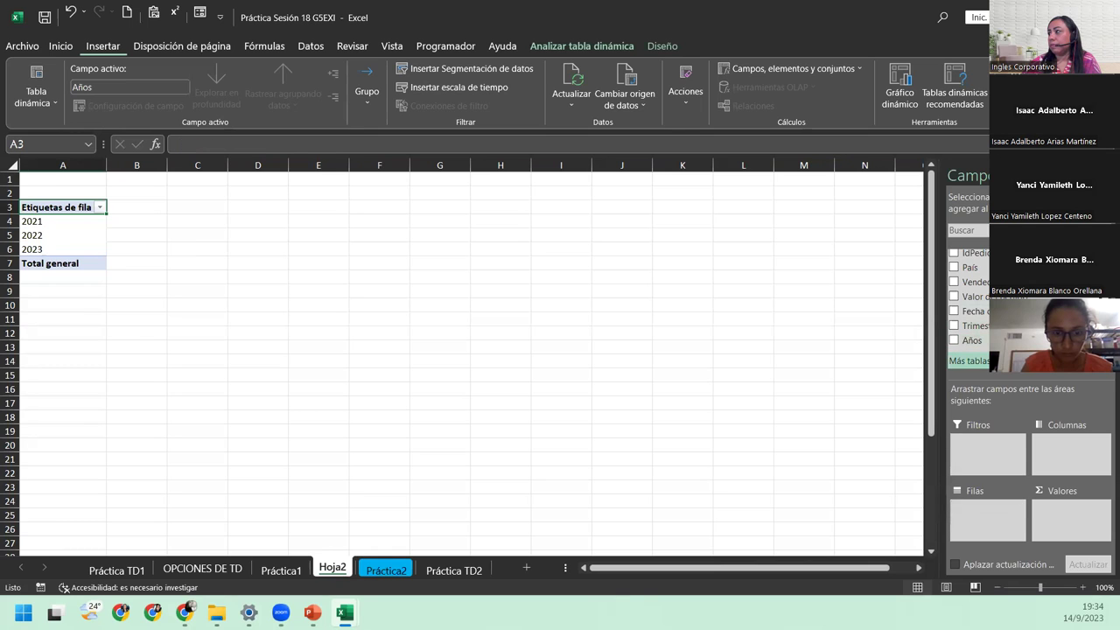
Remove Años from the pivot and rename the Hoja2 sheet to 'Escala de tiempo'
left_click(953, 341)
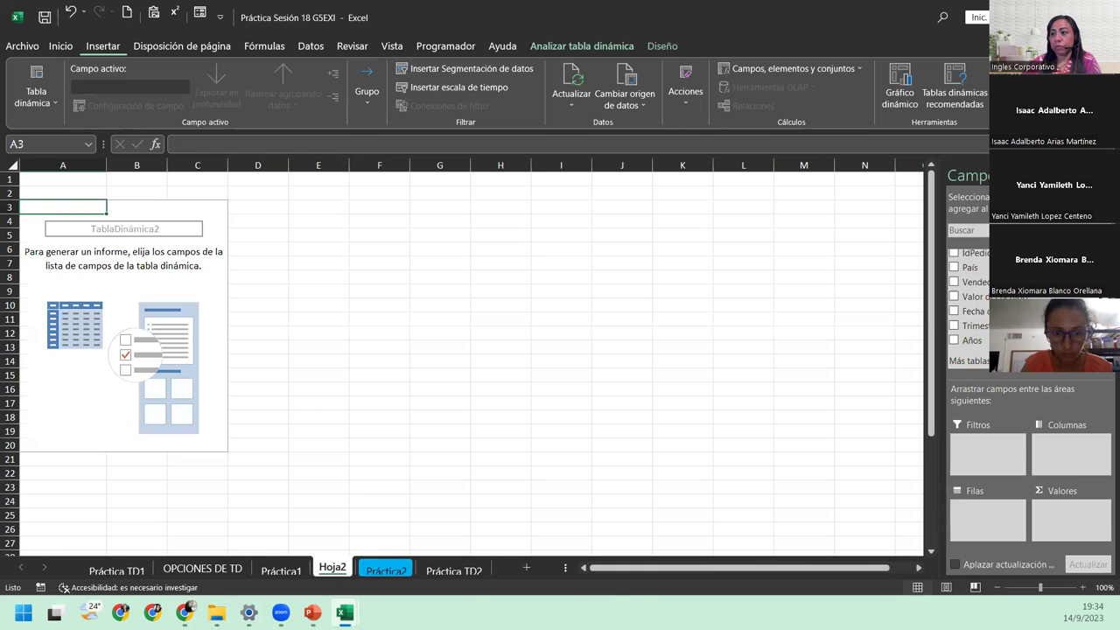
double_click(325, 570)
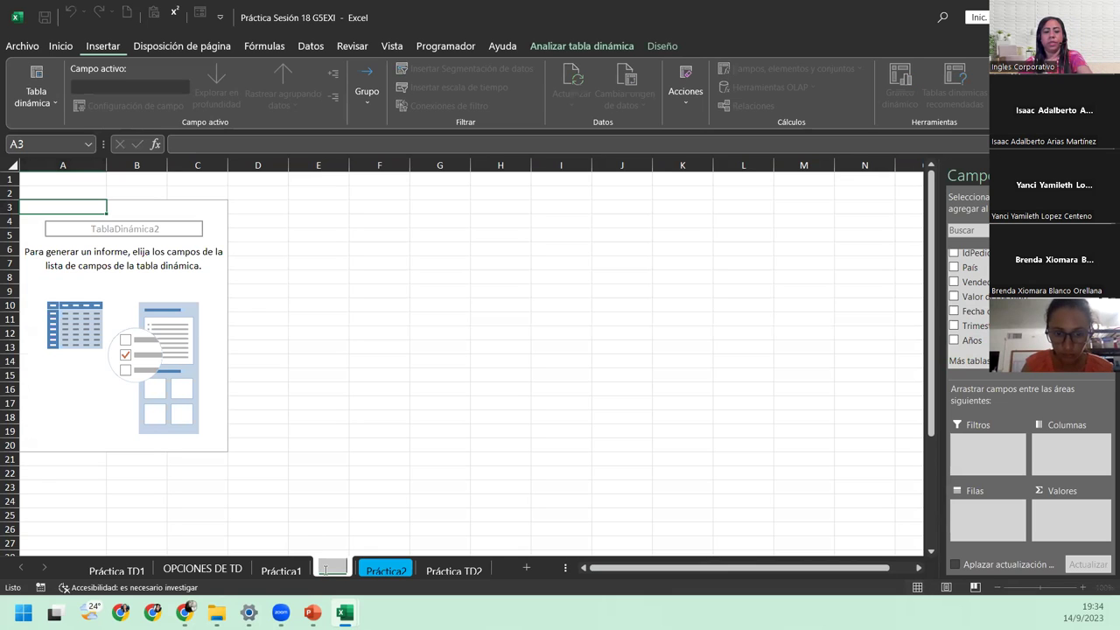
key("BackSpace")
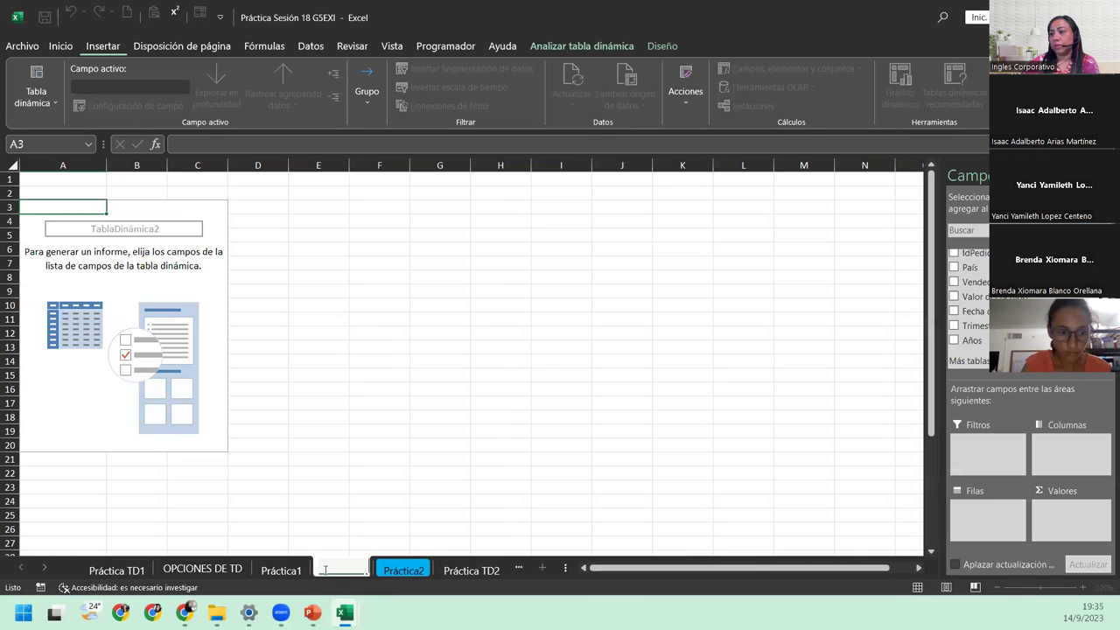
type("iempo")
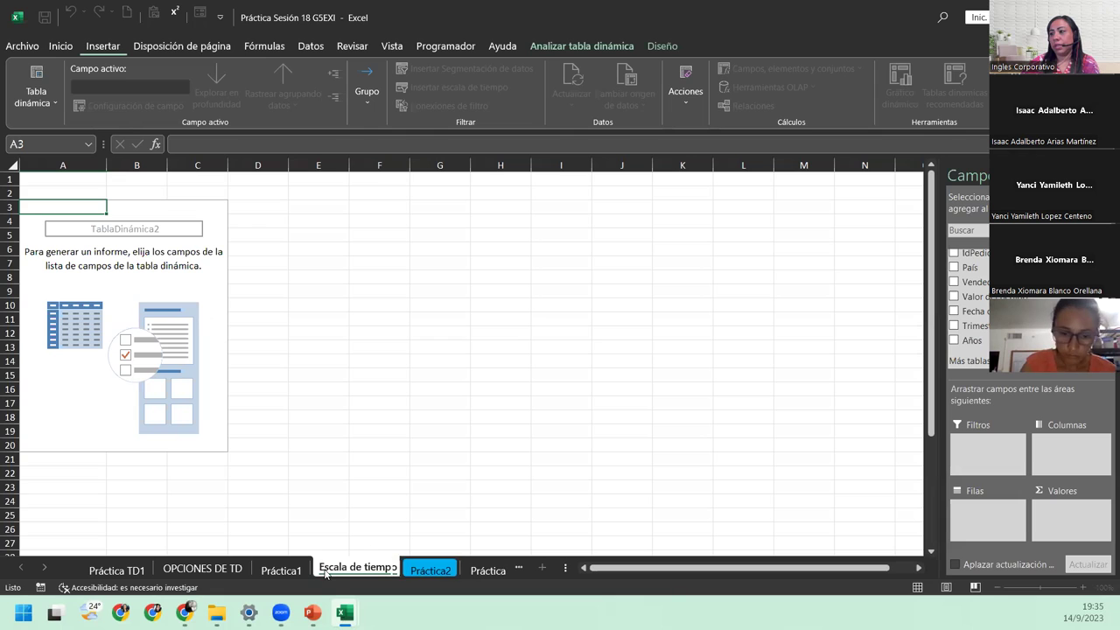
key("Return")
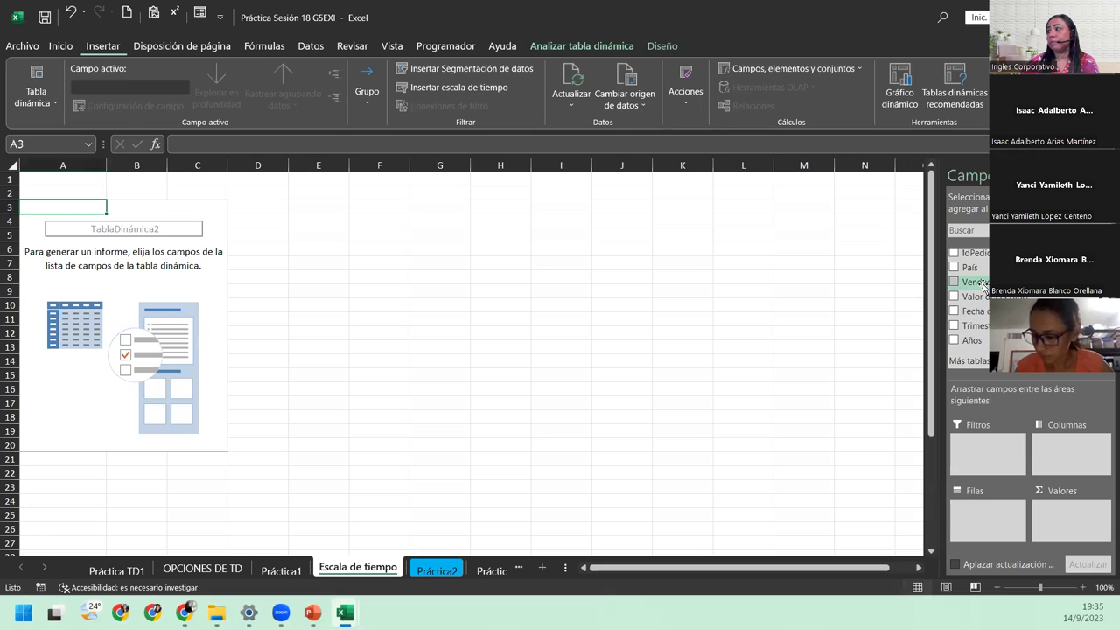
Put Vendedor in Filas and Valor del pedido in Valores, then open that field's value settings
left_click_drag(984, 284, 991, 513)
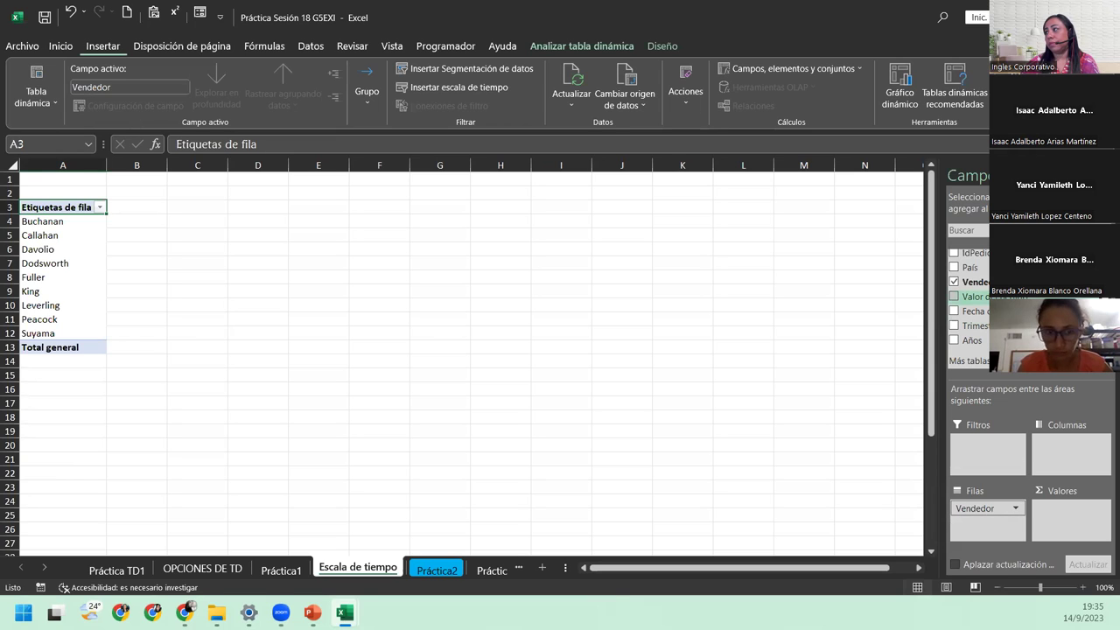
left_click_drag(973, 296, 1092, 516)
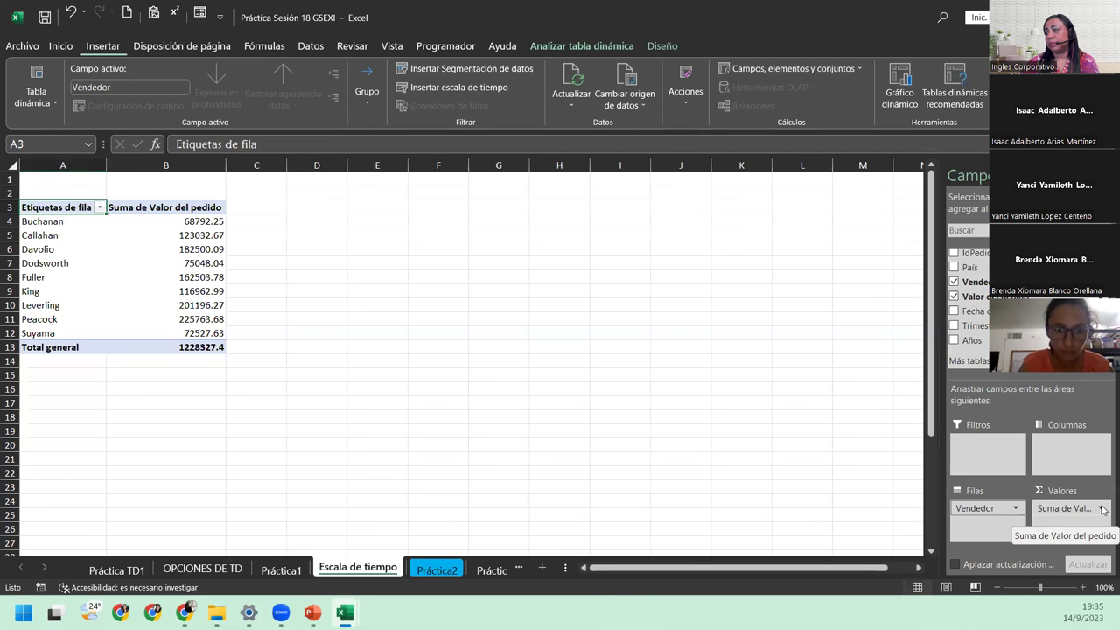
left_click(1102, 510)
left_click(1061, 492)
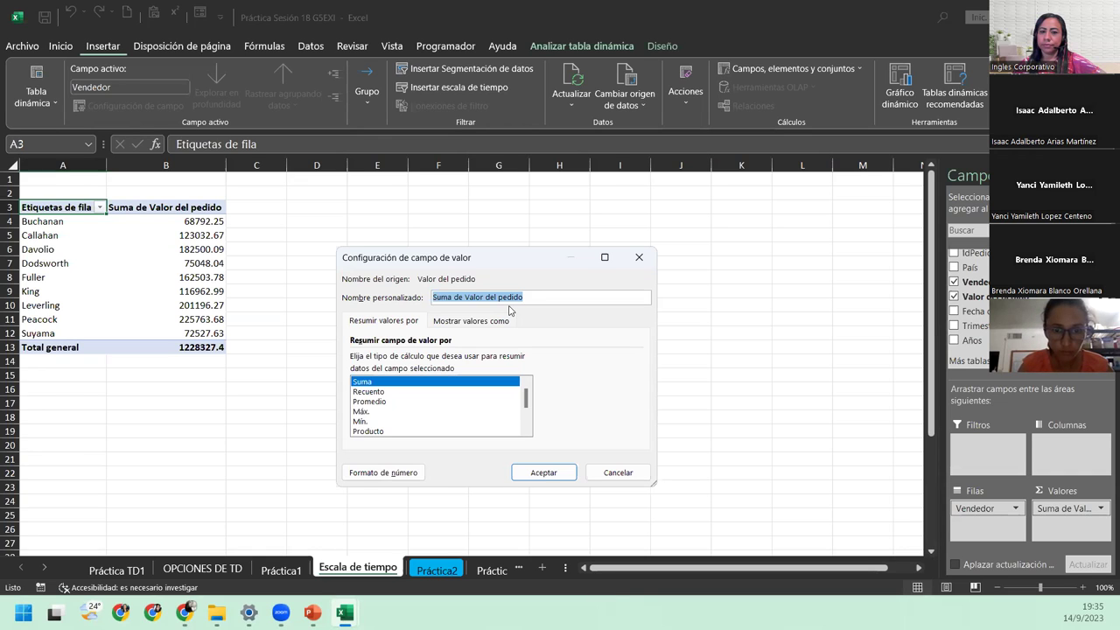
Name the value field 'Total de pedido' with Contabilidad format and the $ Español (El Salvador) symbol
left_click(390, 385)
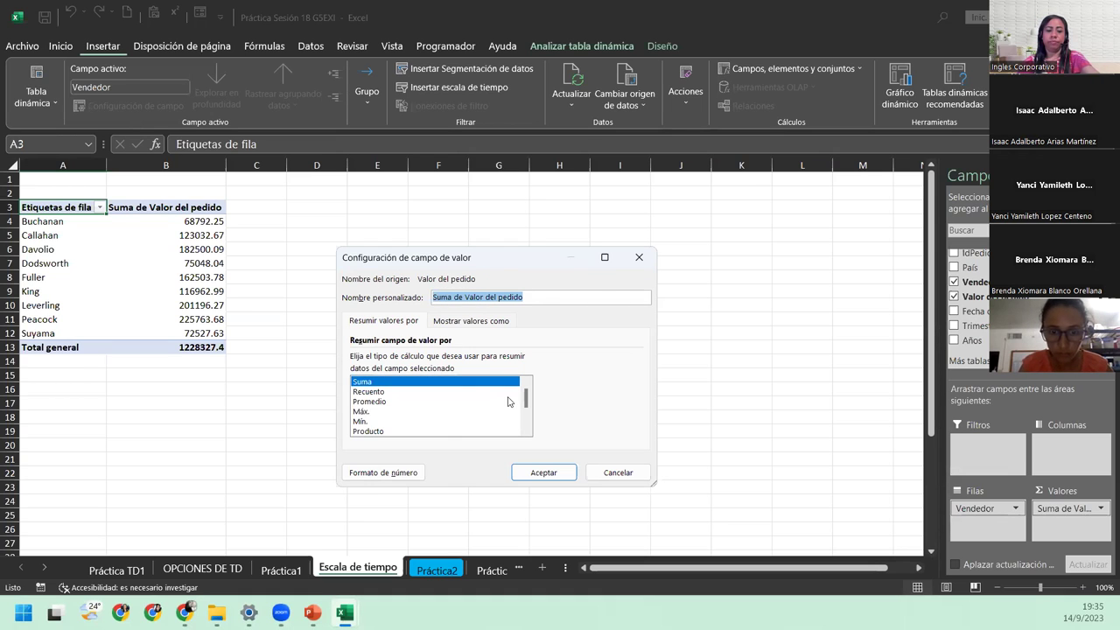
type("Total de pedido")
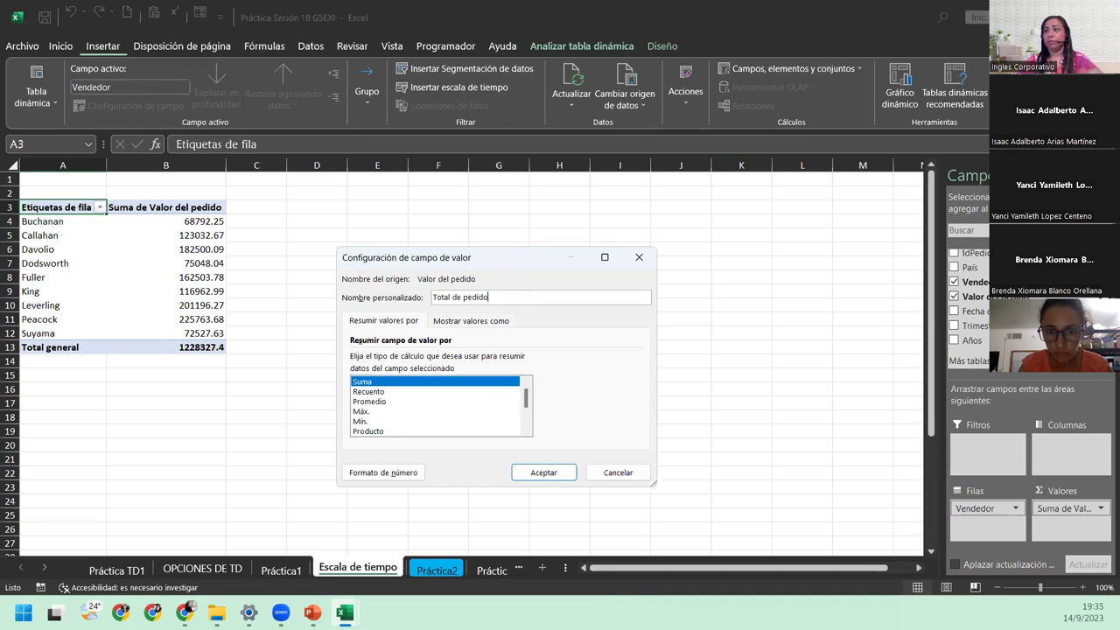
left_click(385, 472)
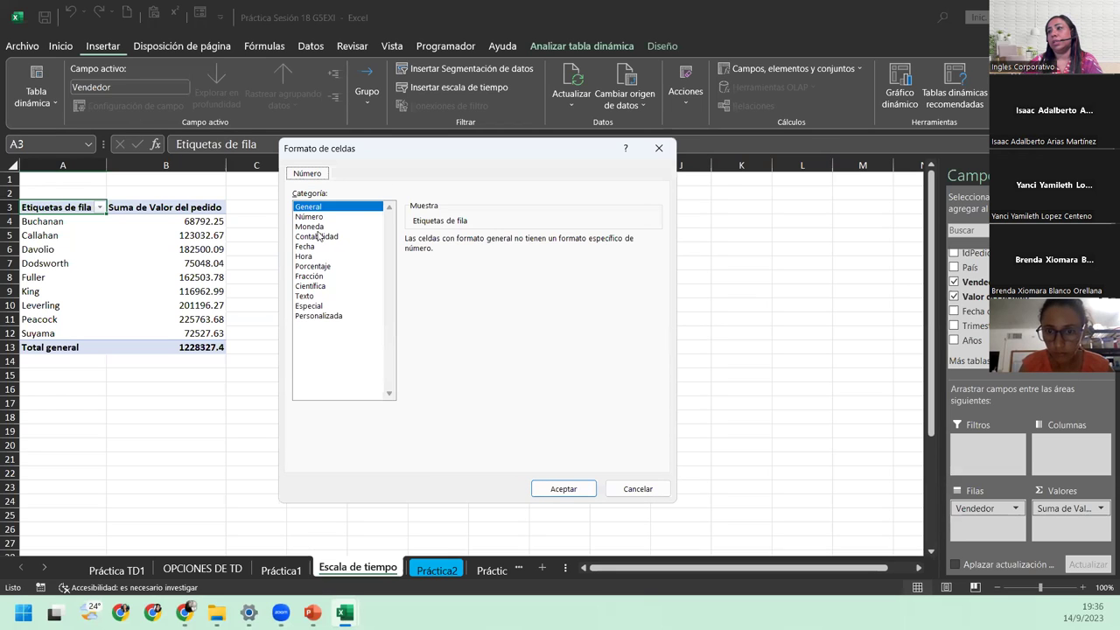
left_click(319, 237)
left_click(656, 258)
scroll(517, 388, "down", 3)
scroll(517, 388, "down", 1)
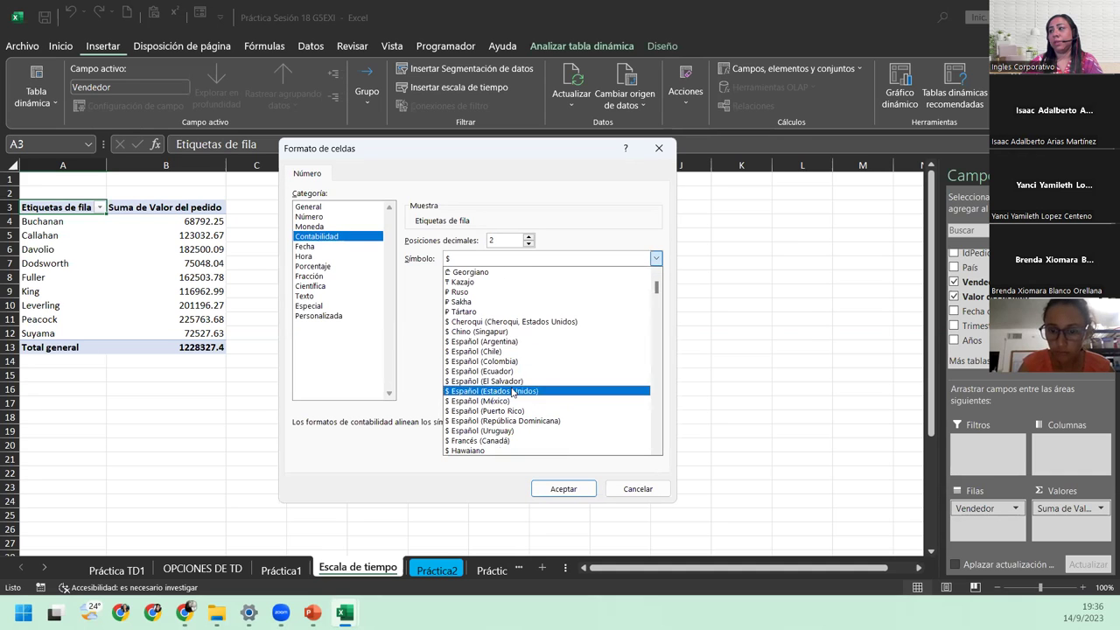
left_click(515, 381)
left_click(564, 488)
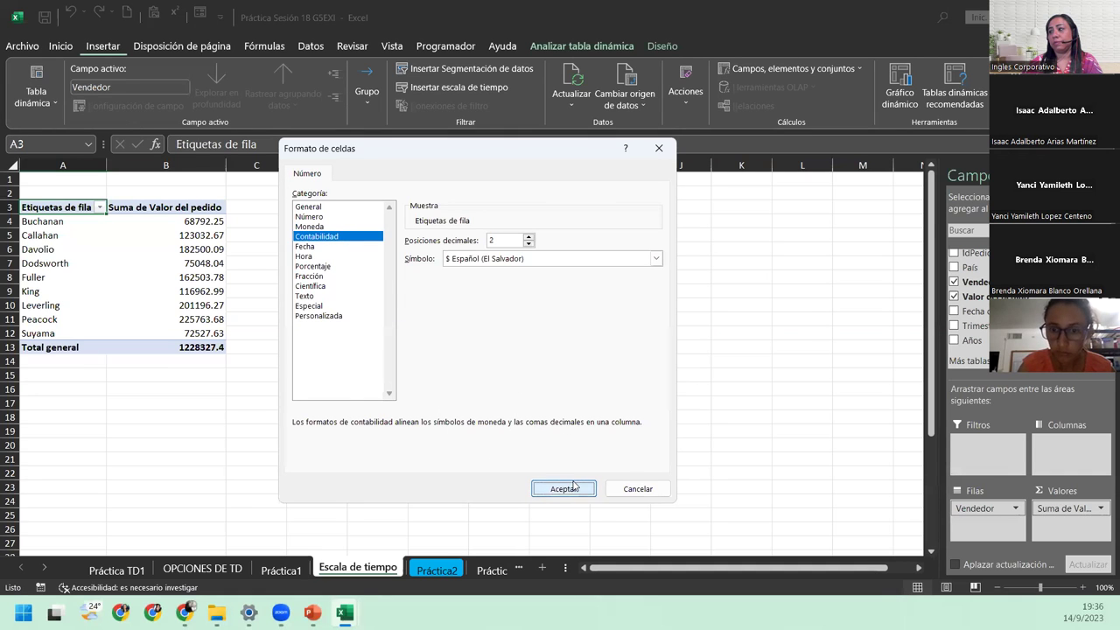
left_click(543, 474)
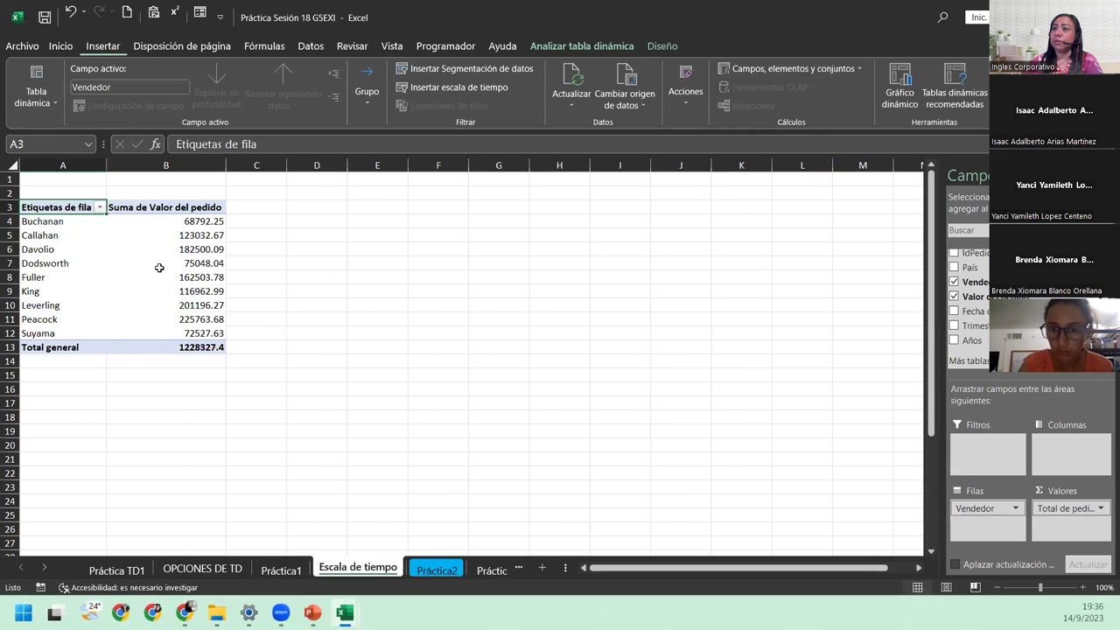
Step into the pivot values to review the dollar-formatted per-seller totals ($1,228,327.40 overall)
key("Down")
key("Down")
key("Right")
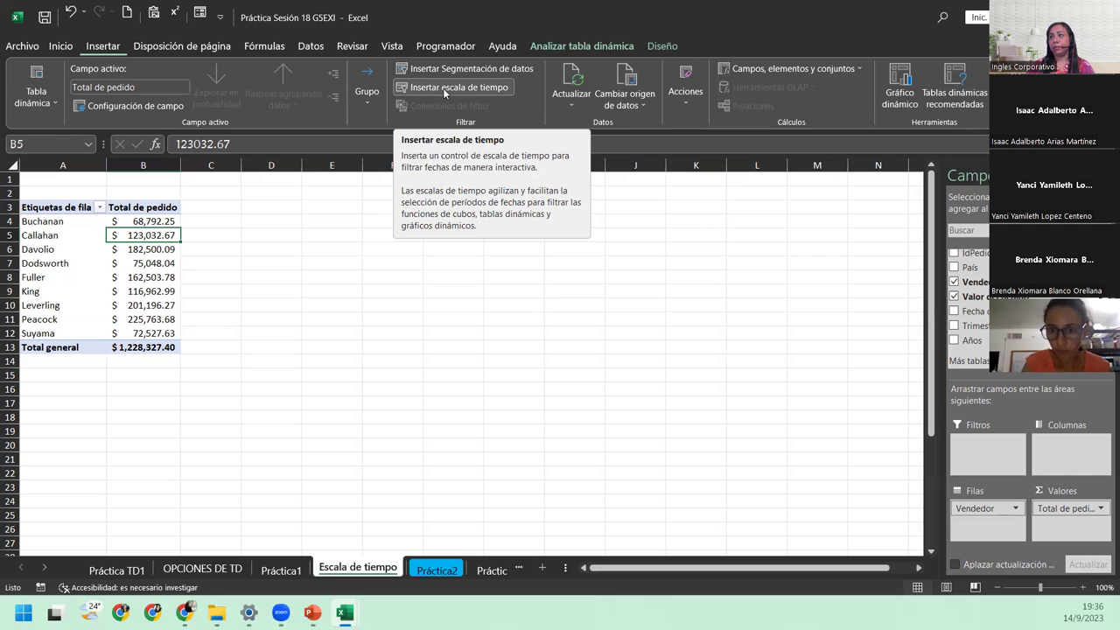
Open the Introducir escalas de tiempo chooser, move it aside, and close it without adding a timeline
left_click(443, 87)
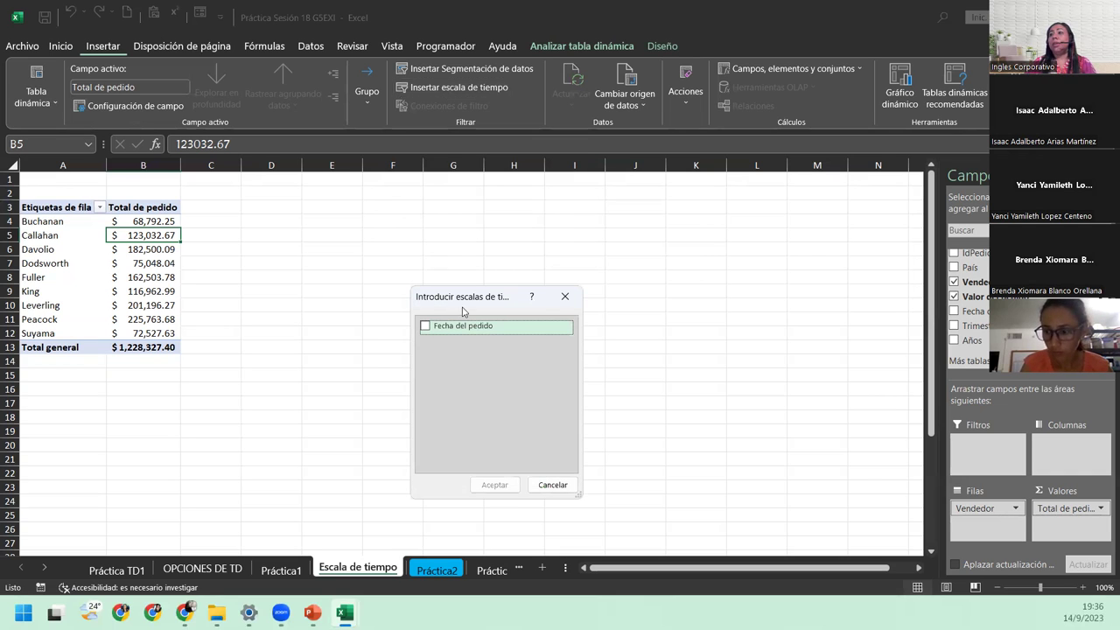
left_click_drag(464, 304, 300, 243)
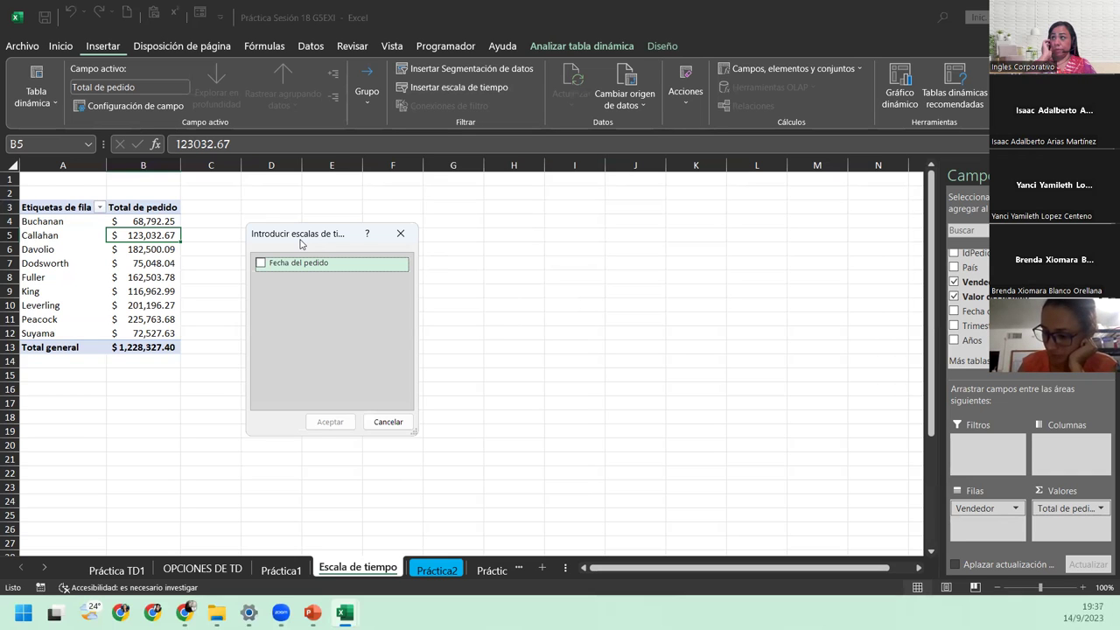
left_click(400, 232)
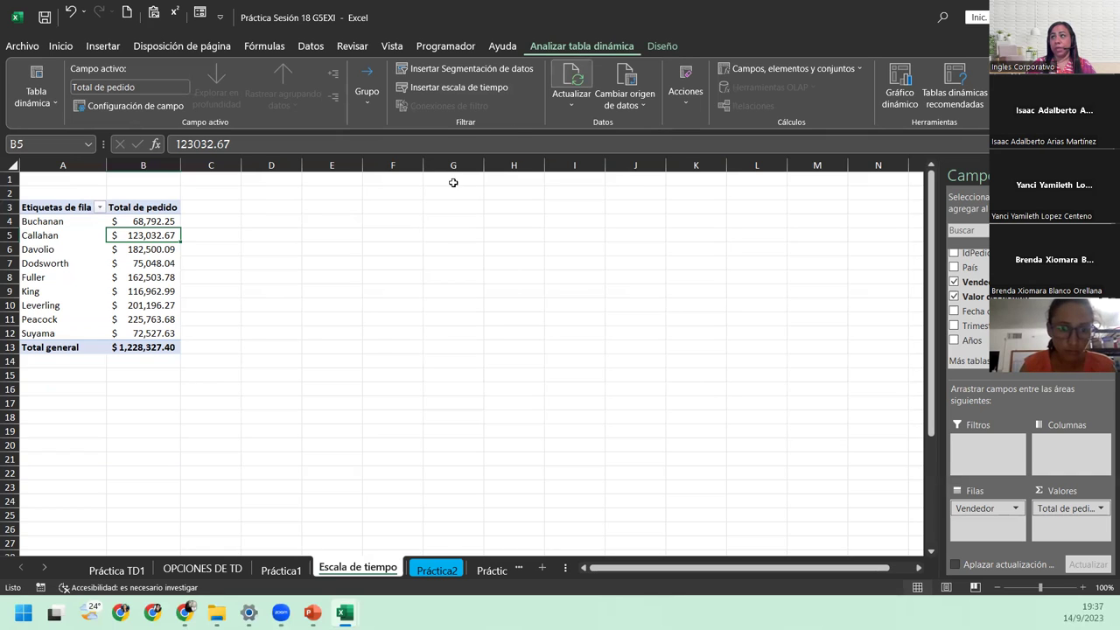
Insert a timeline on the Fecha del pedido field for the seller pivot
left_click(470, 88)
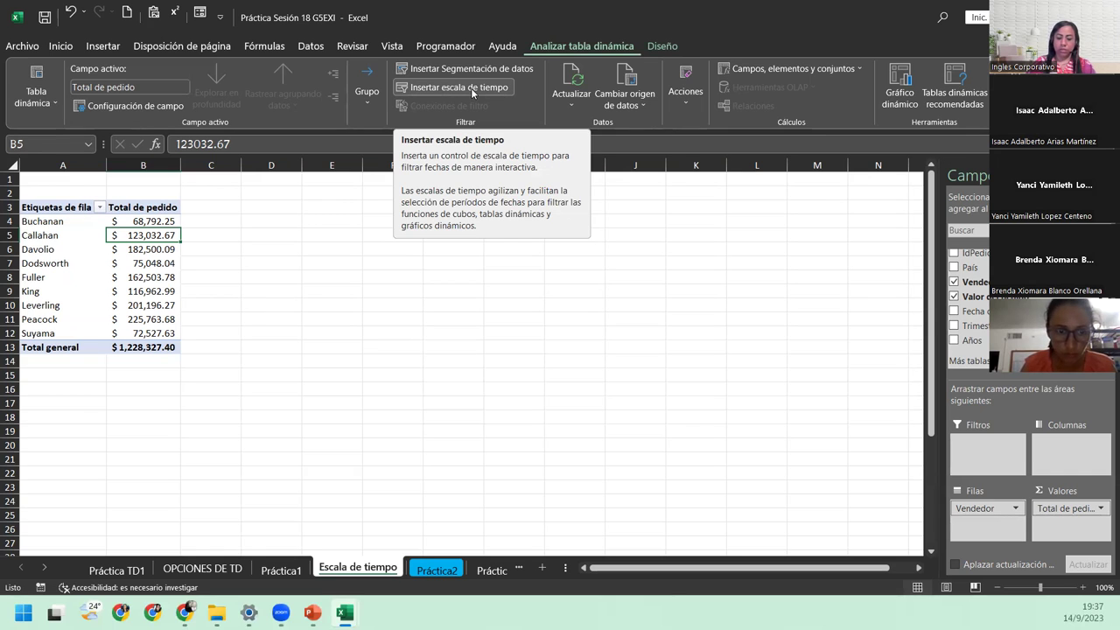
left_click(471, 88)
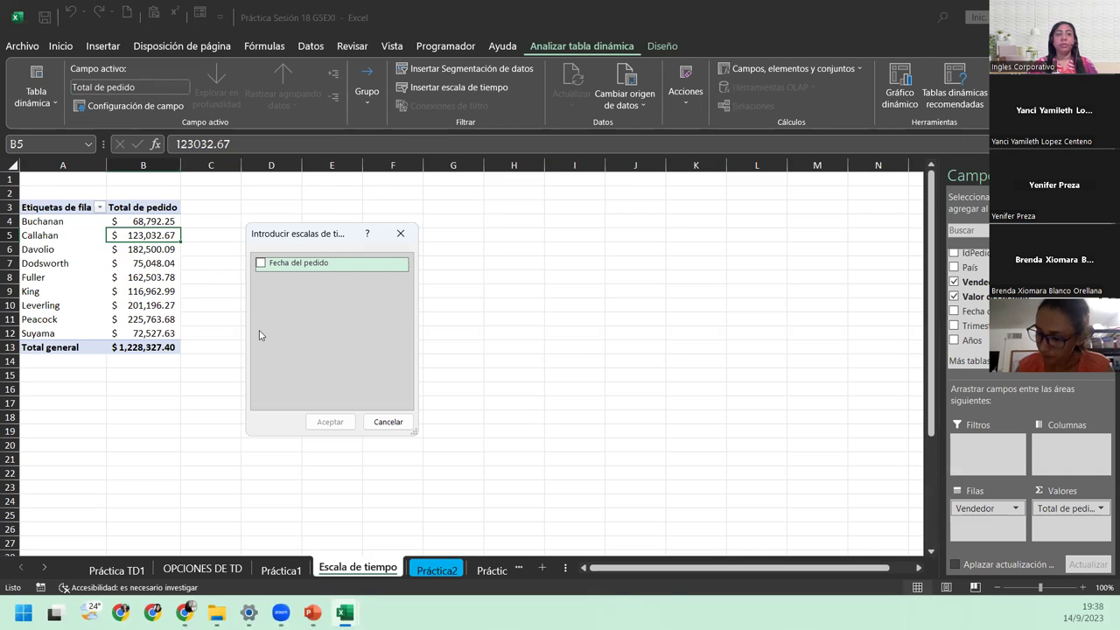
left_click(260, 263)
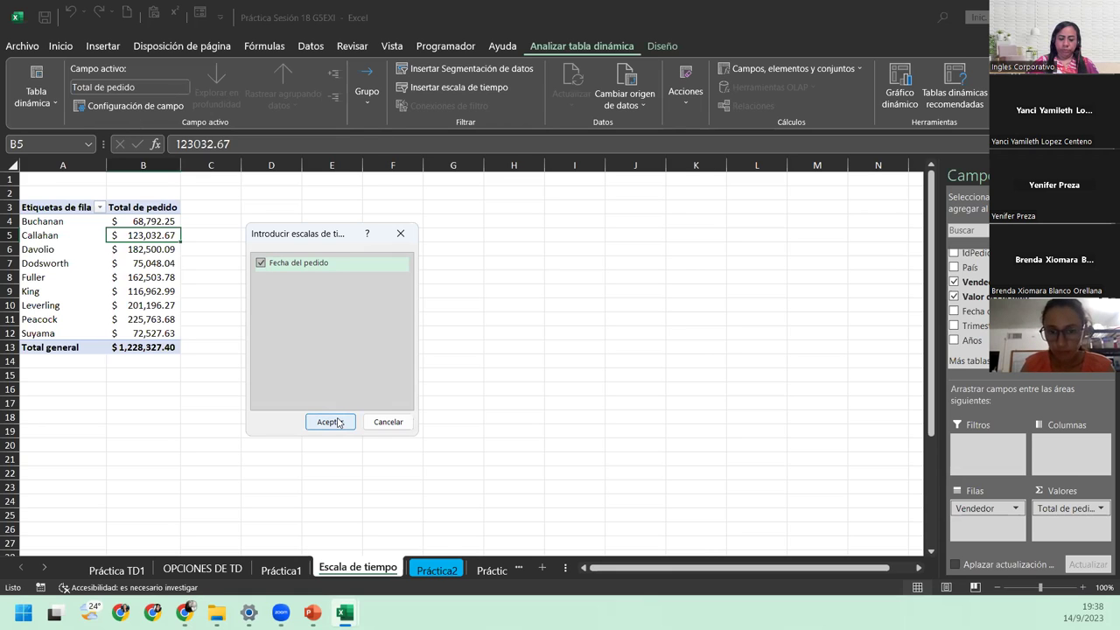
left_click(338, 422)
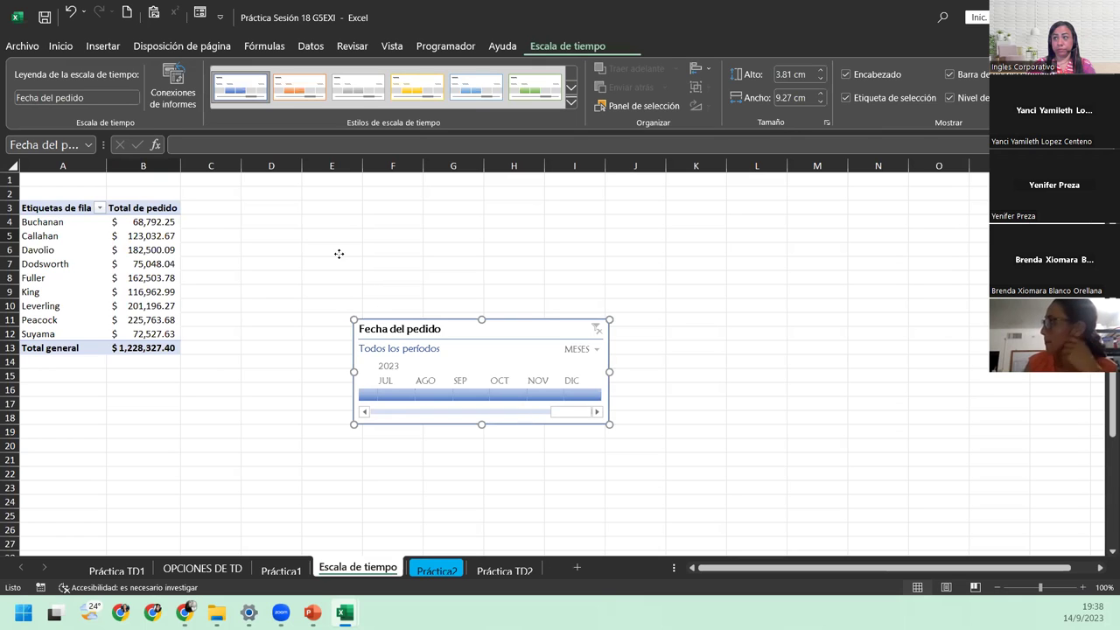
Position the Fecha del pedido timeline beside the pivot around C4:G11, leaving its MESES level unchanged
left_click_drag(385, 308, 300, 251)
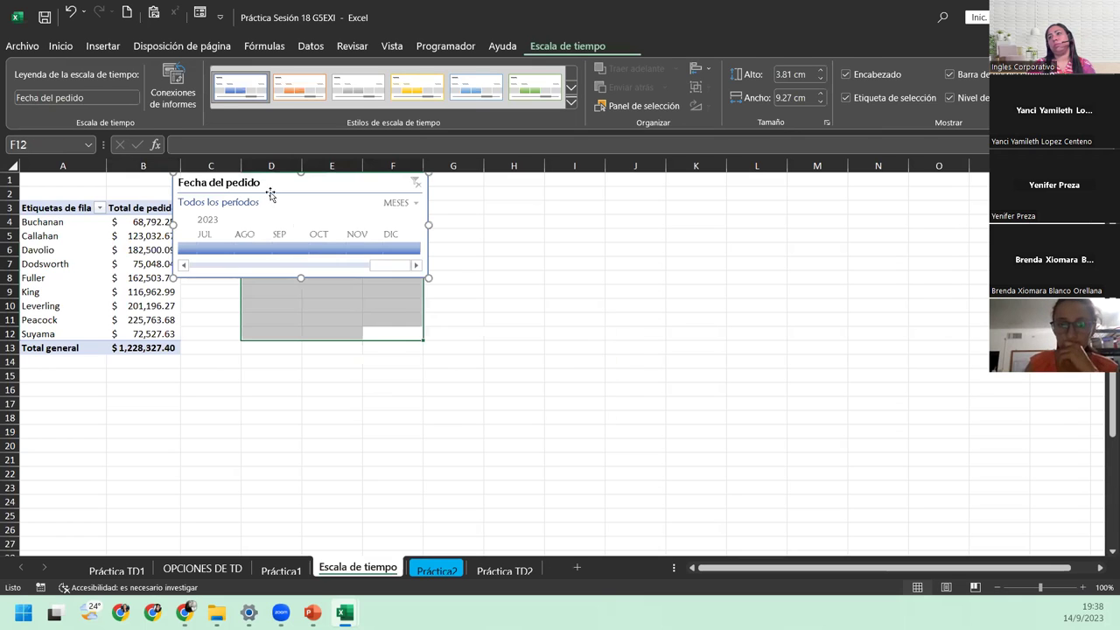
key("Escape")
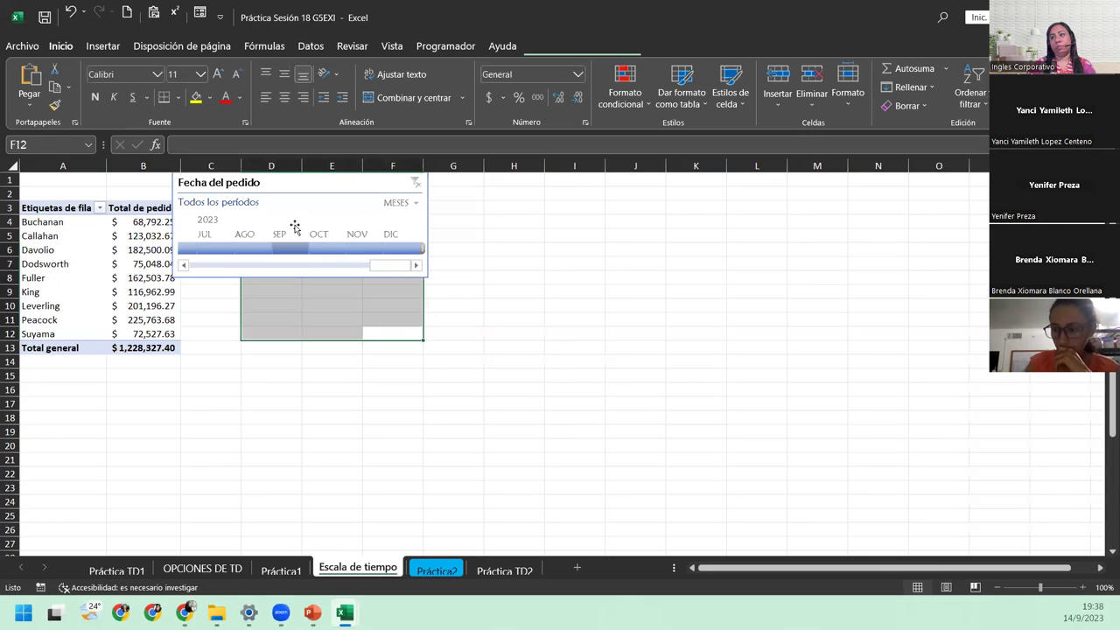
left_click(293, 224)
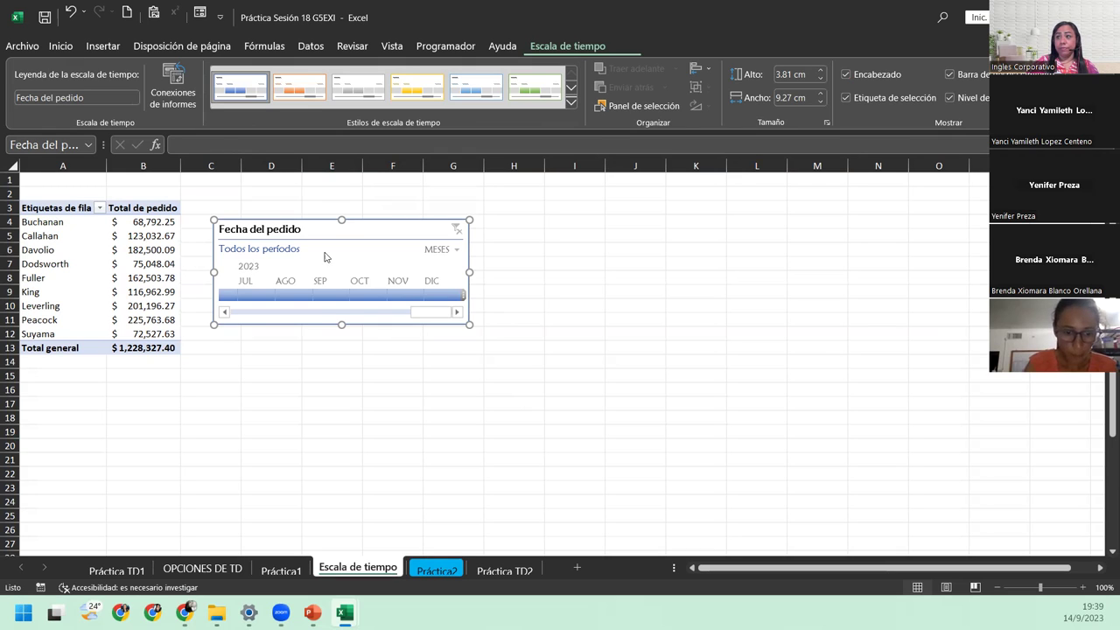
left_click(455, 251)
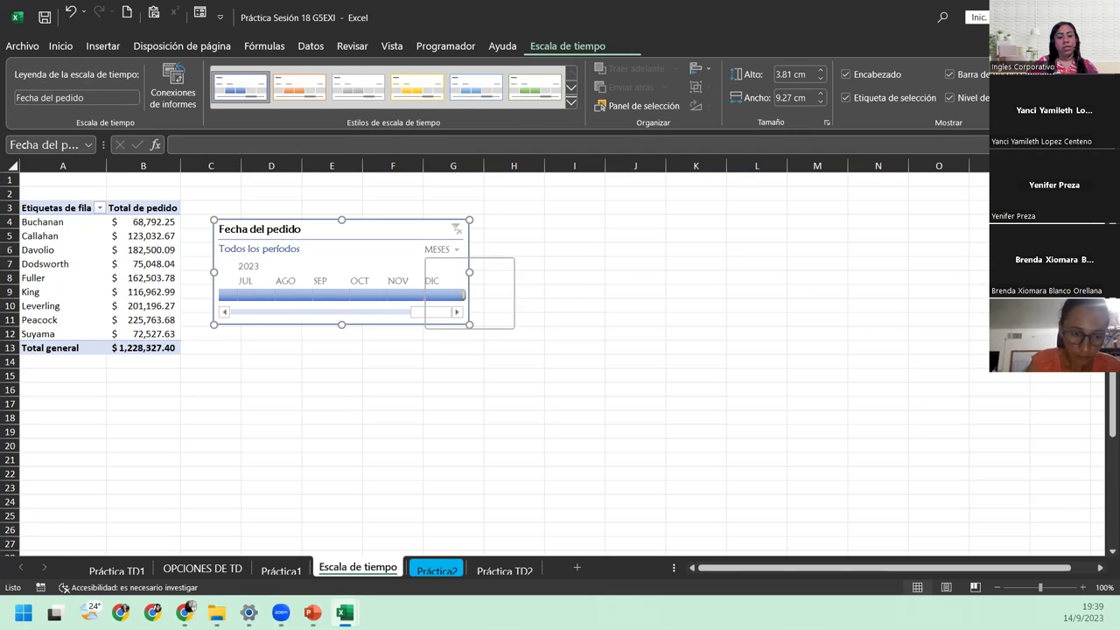
key("Escape")
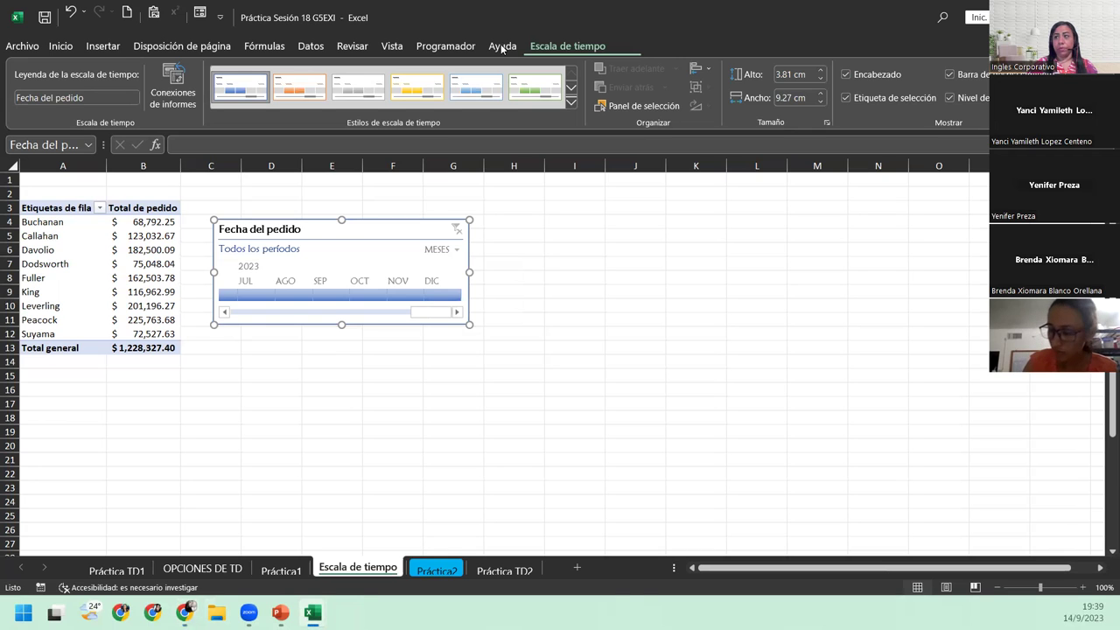
Switch the Fecha del pedido timeline's time level from MESES to AÑOS
left_click(452, 250)
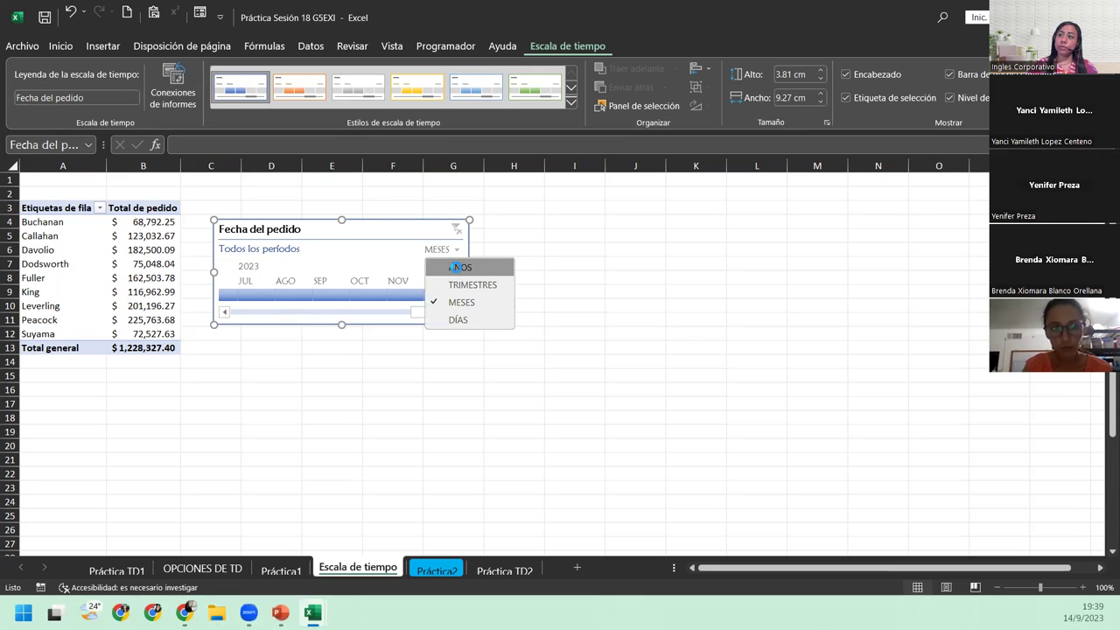
left_click(458, 270)
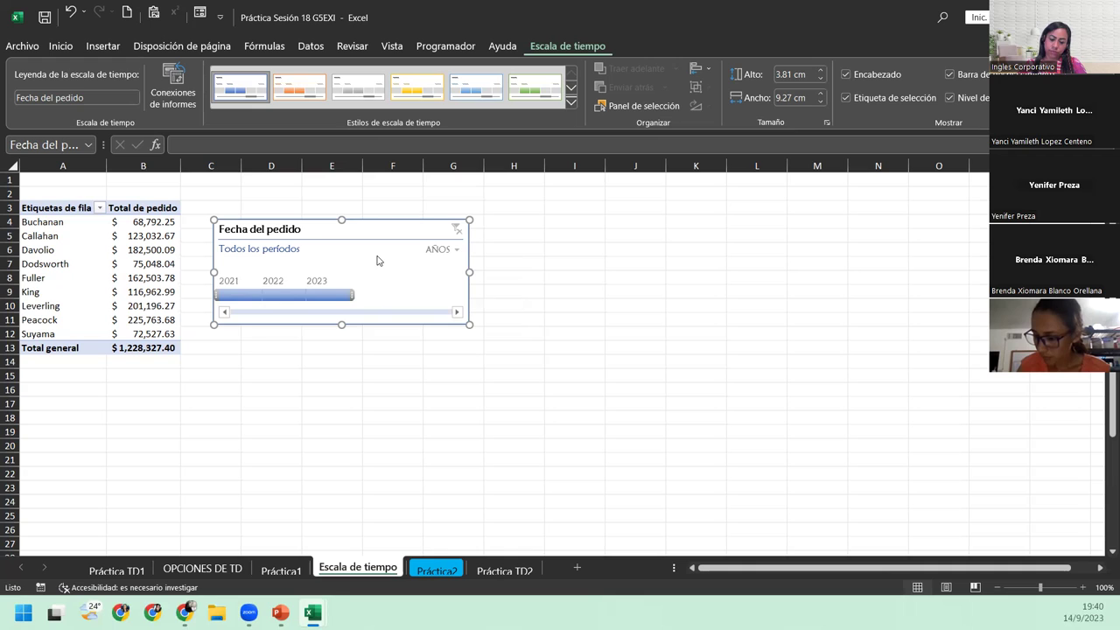
Try the 2022, 2021 and 2023 year tiles, finishing on 2022 for a $609,190.76 total
left_click(279, 299)
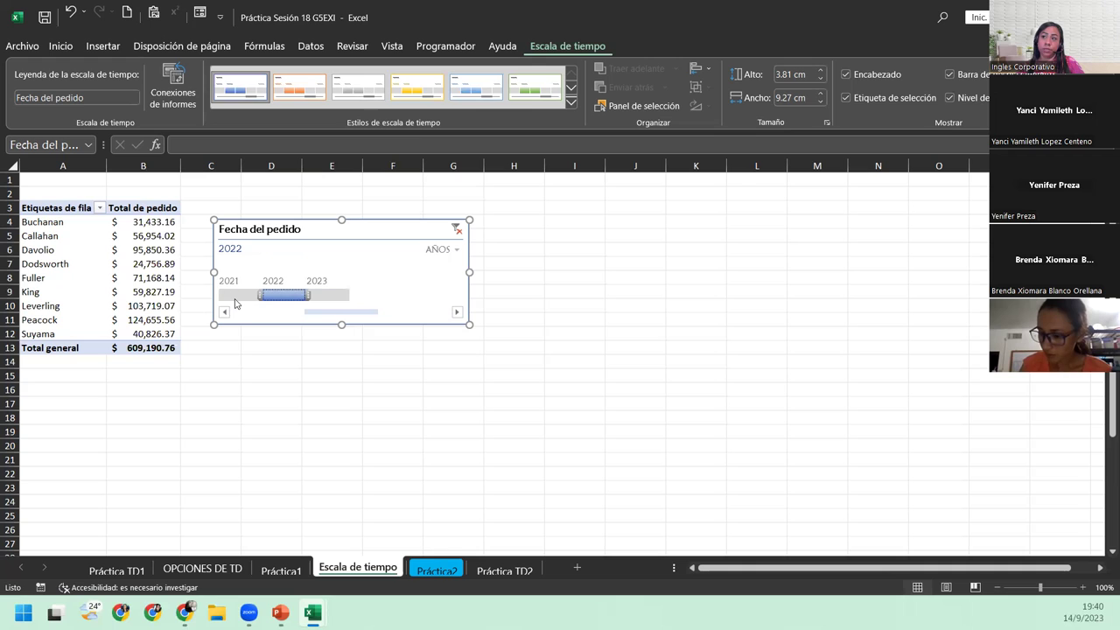
left_click(235, 296)
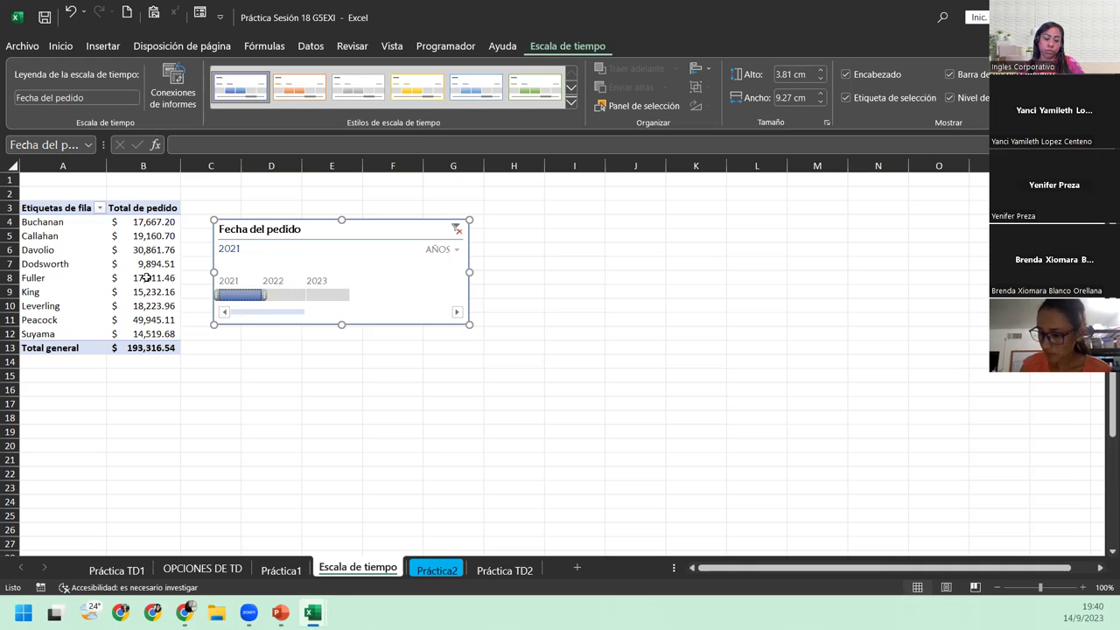
mouse_move(151, 278)
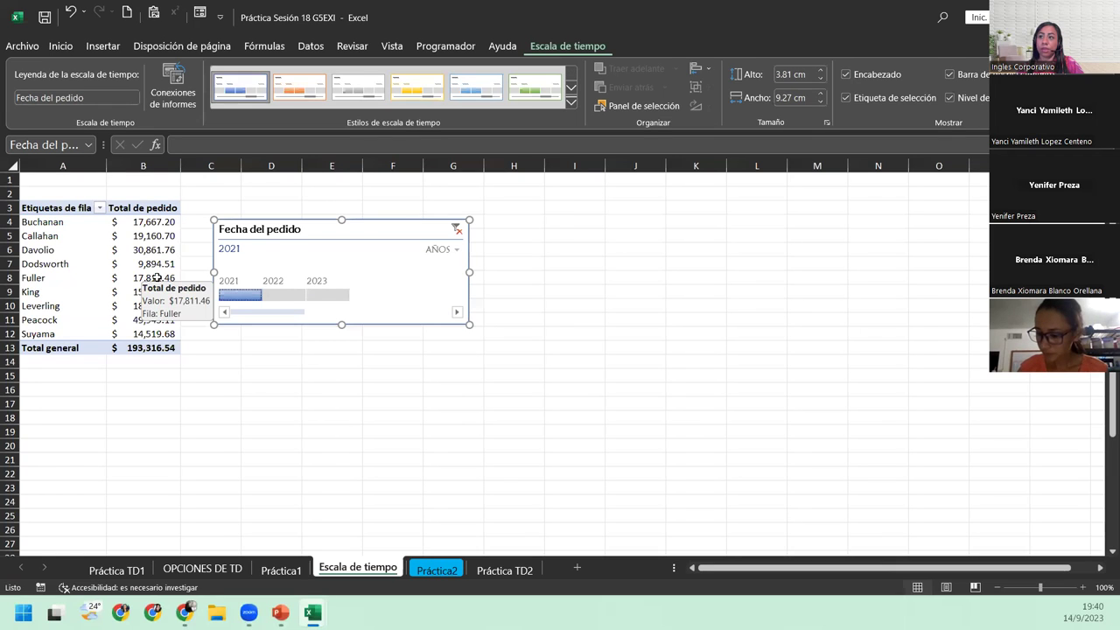
left_click(321, 296)
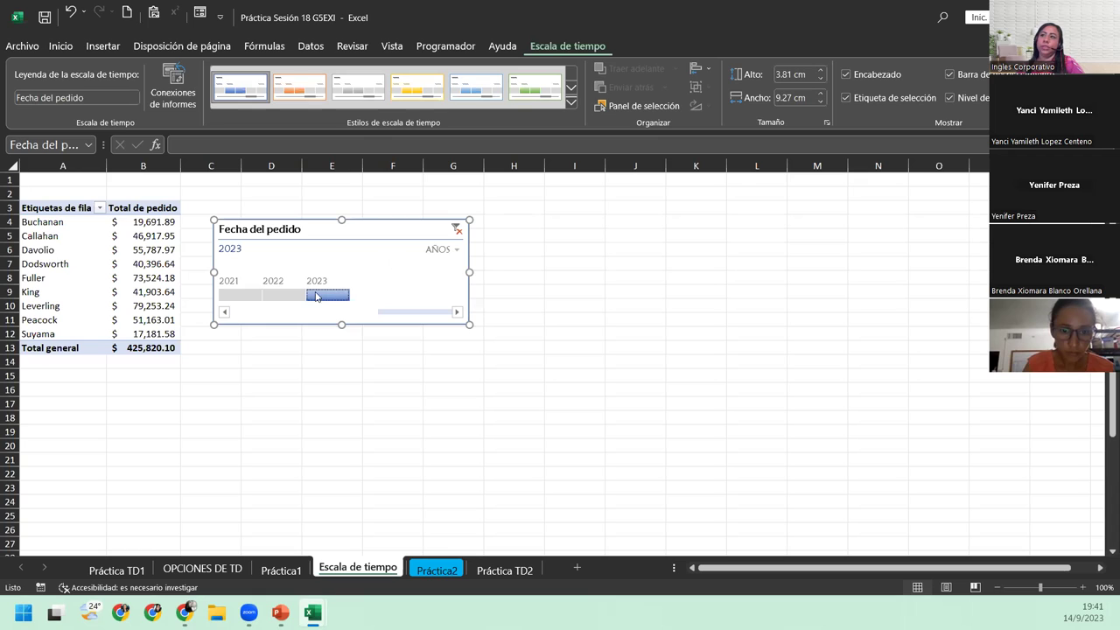
left_click(265, 292)
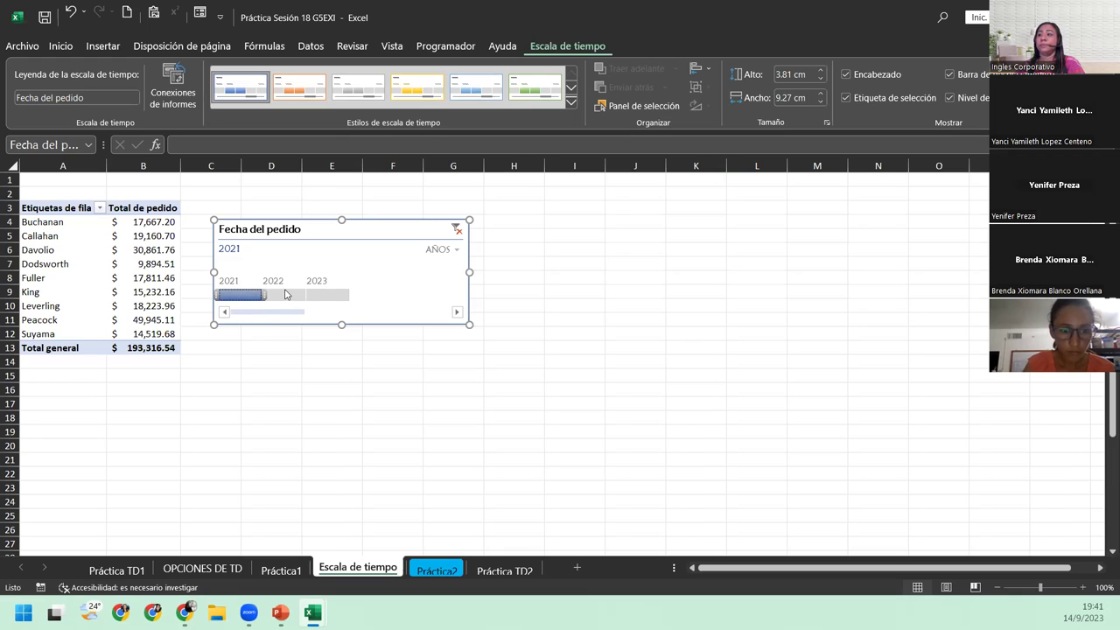
left_click(275, 298)
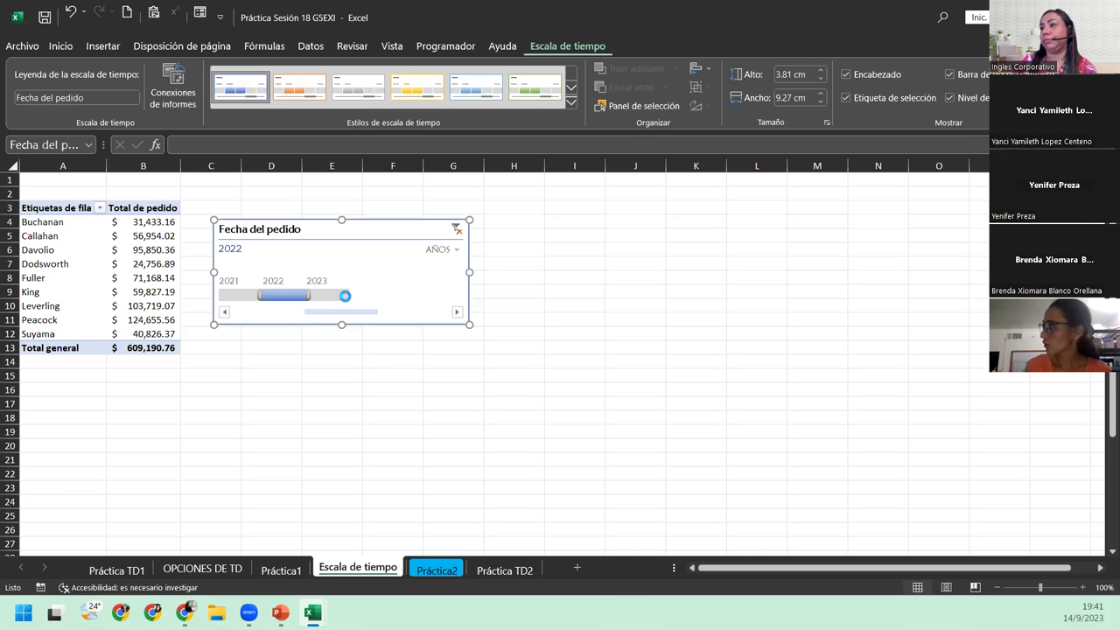
left_click_drag(346, 296, 348, 300)
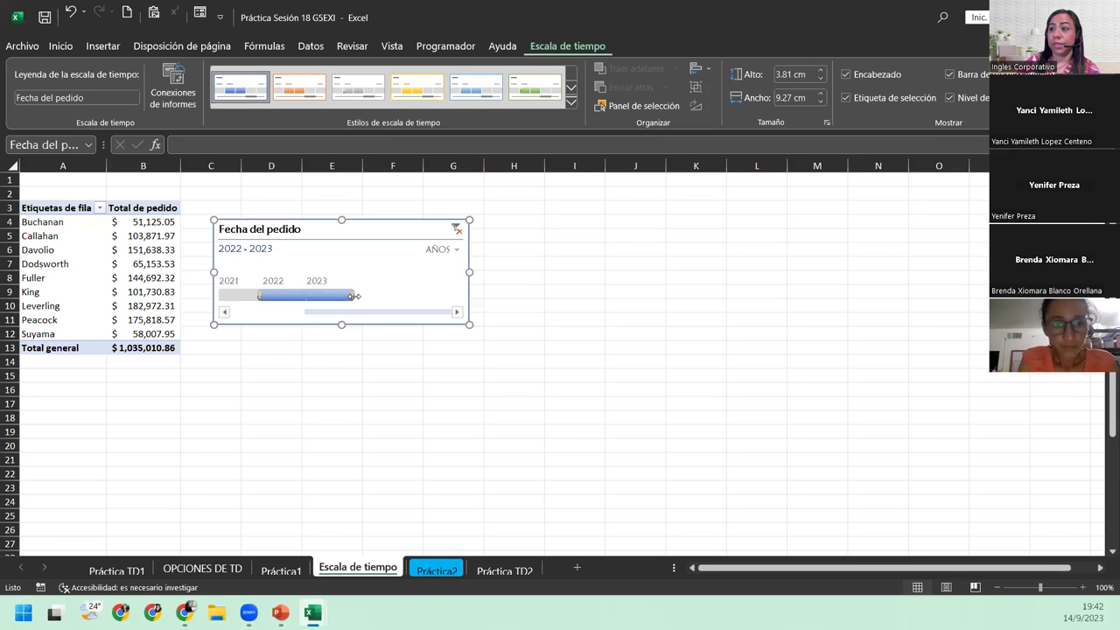
left_click(306, 295)
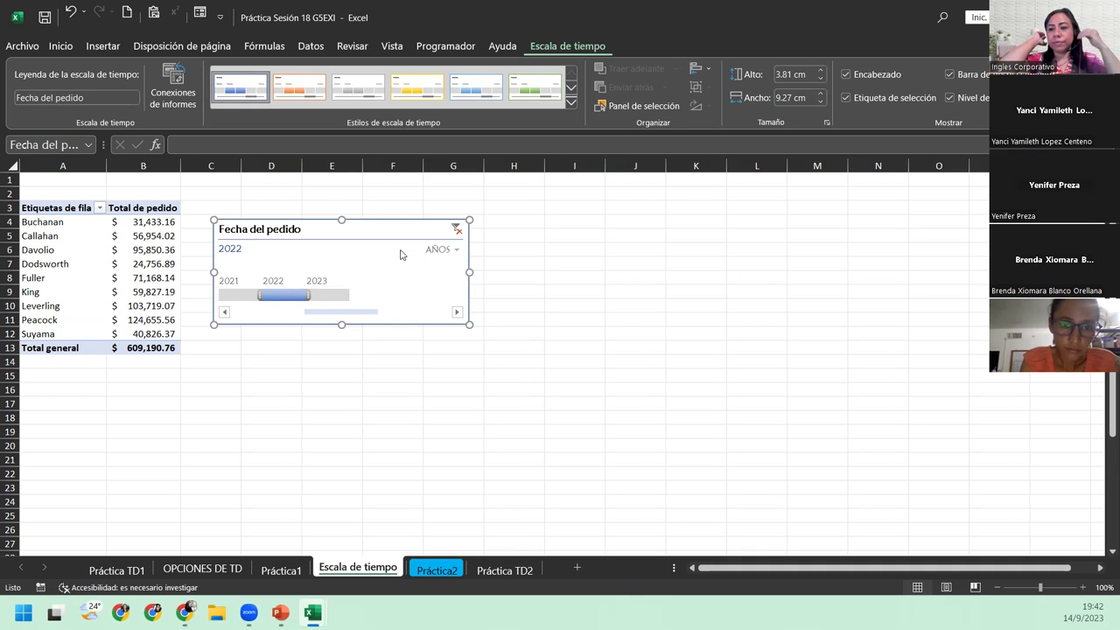
Change the timeline level from AÑOS to TRIMESTRES, keeping 2022 filtered
left_click(444, 251)
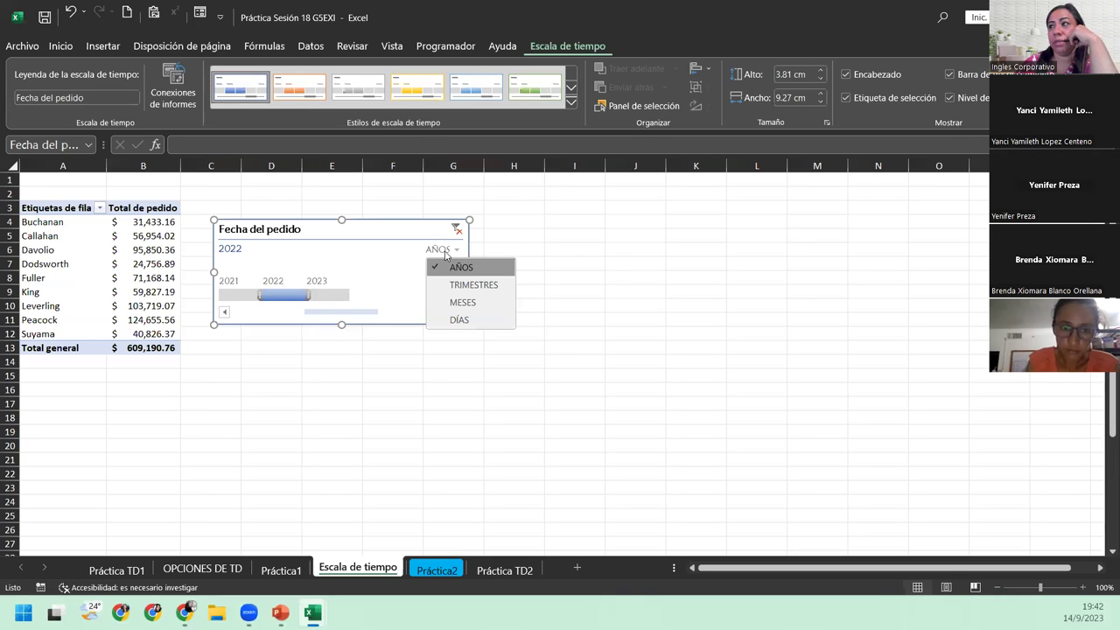
left_click(498, 286)
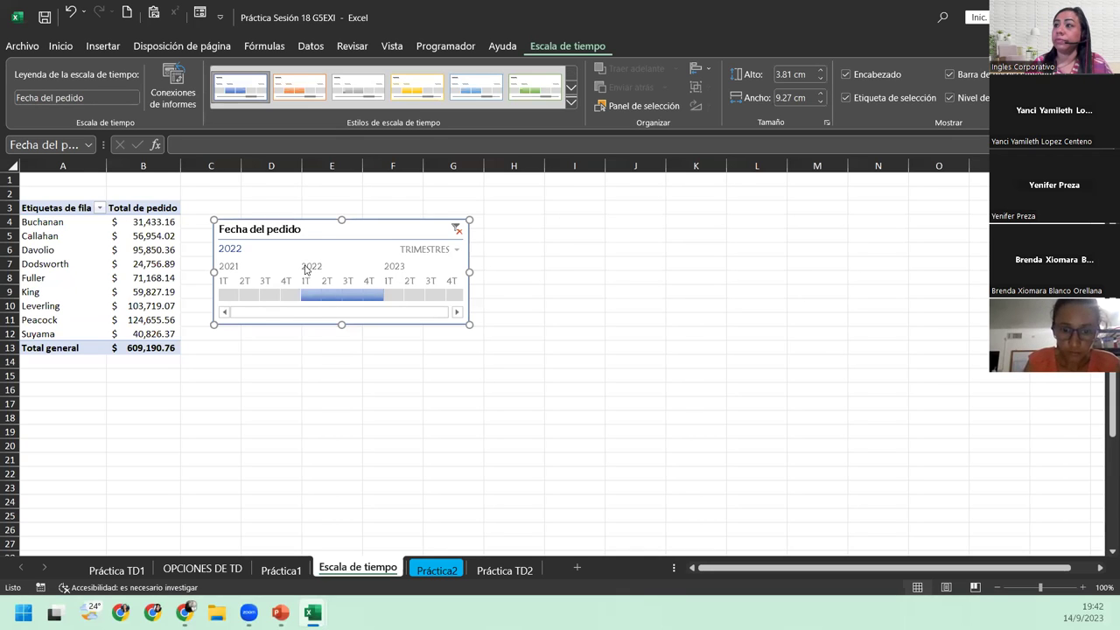
mouse_move(342, 294)
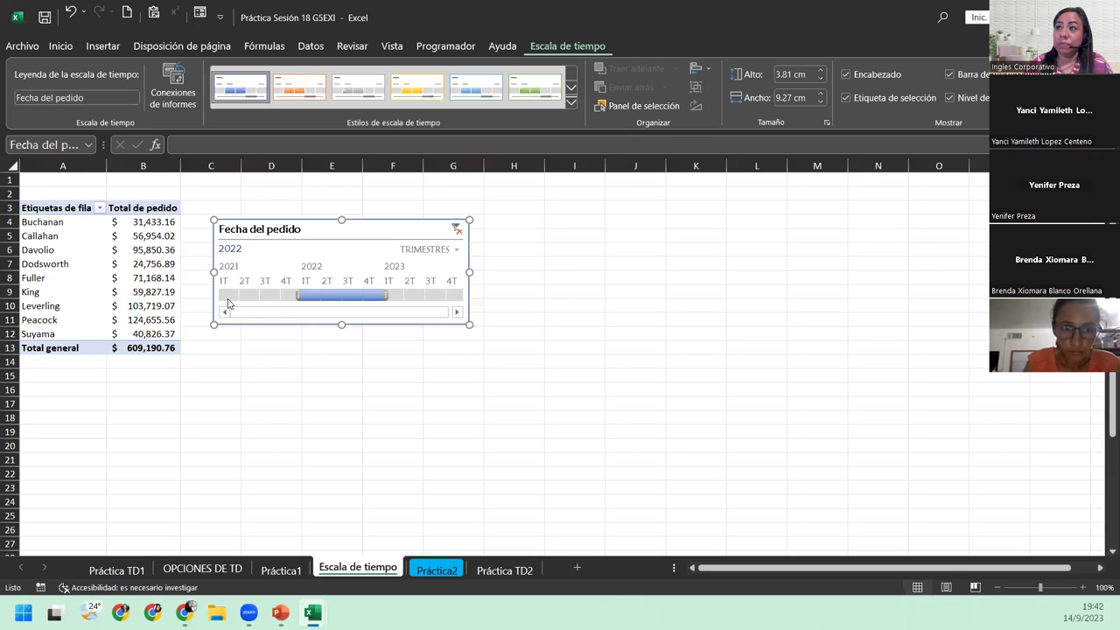
Step through the quarter tiles on the Fecha del pedido timeline, settling on 4T 2022 alone
left_click(230, 292)
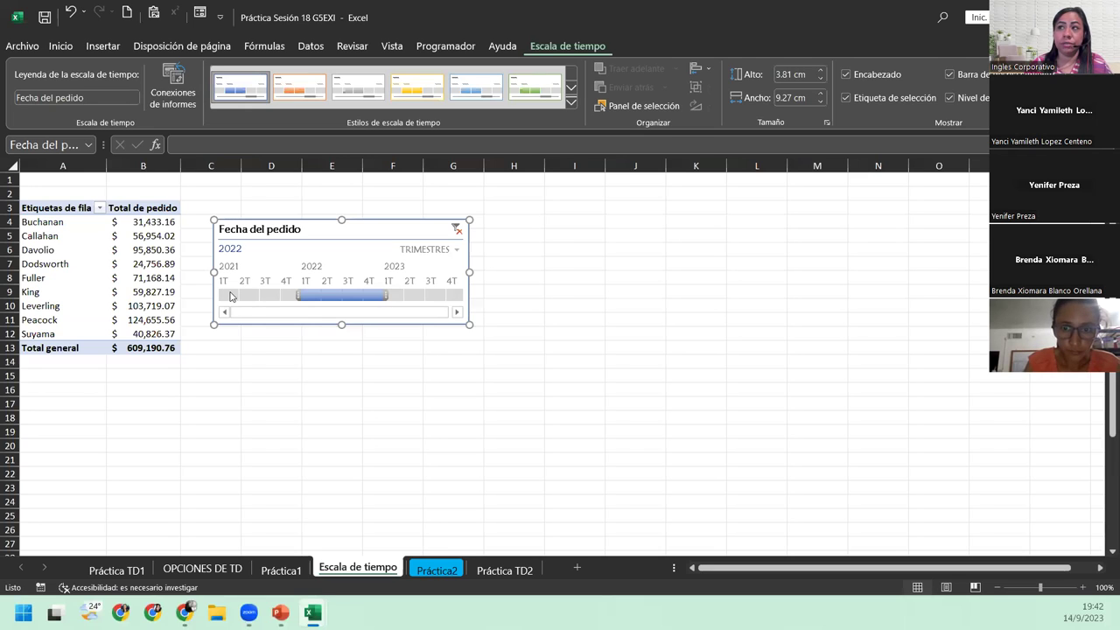
left_click(230, 296)
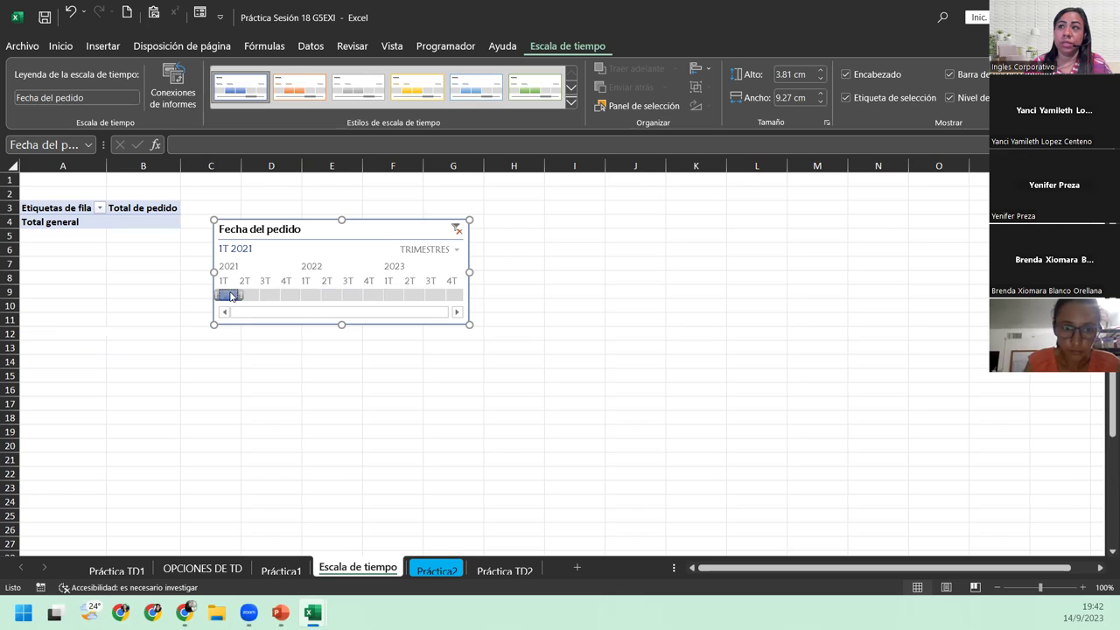
left_click(251, 298)
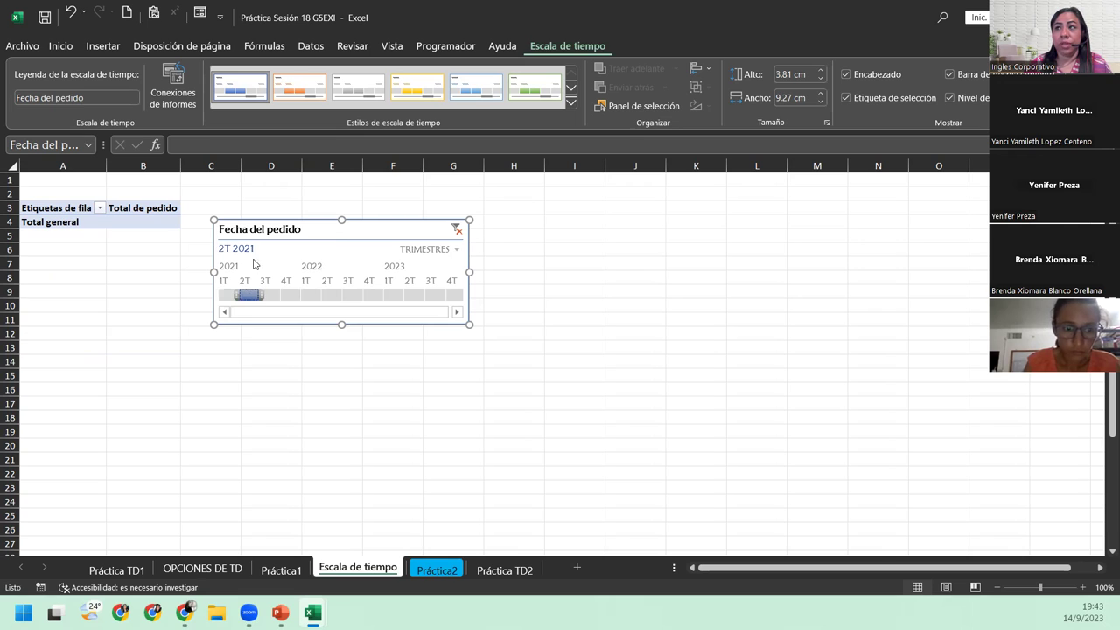
left_click(268, 295)
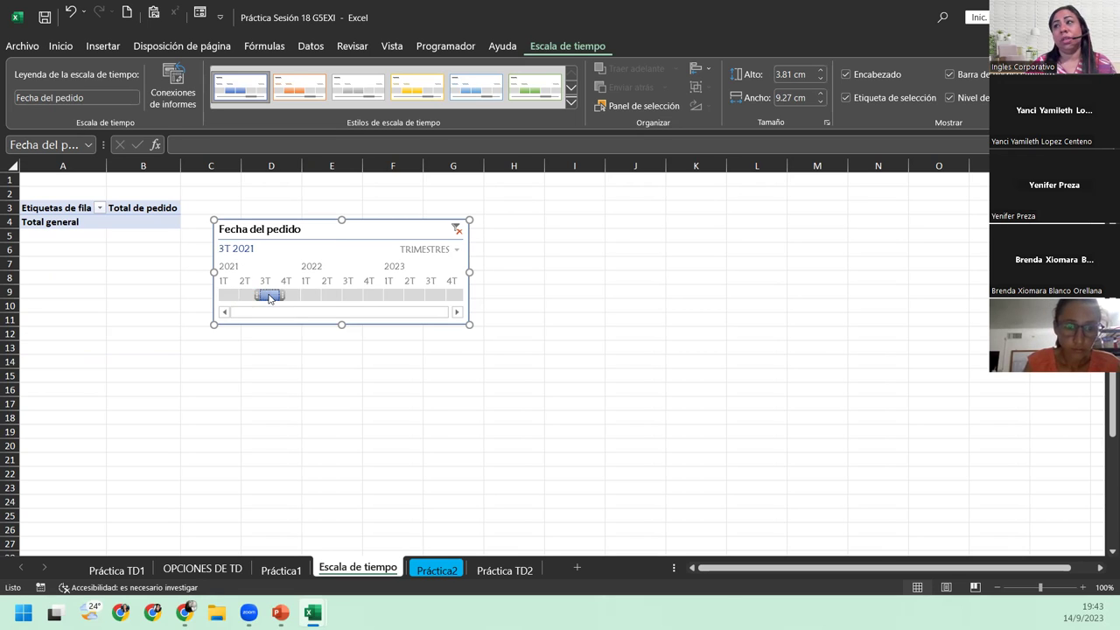
left_click(292, 296)
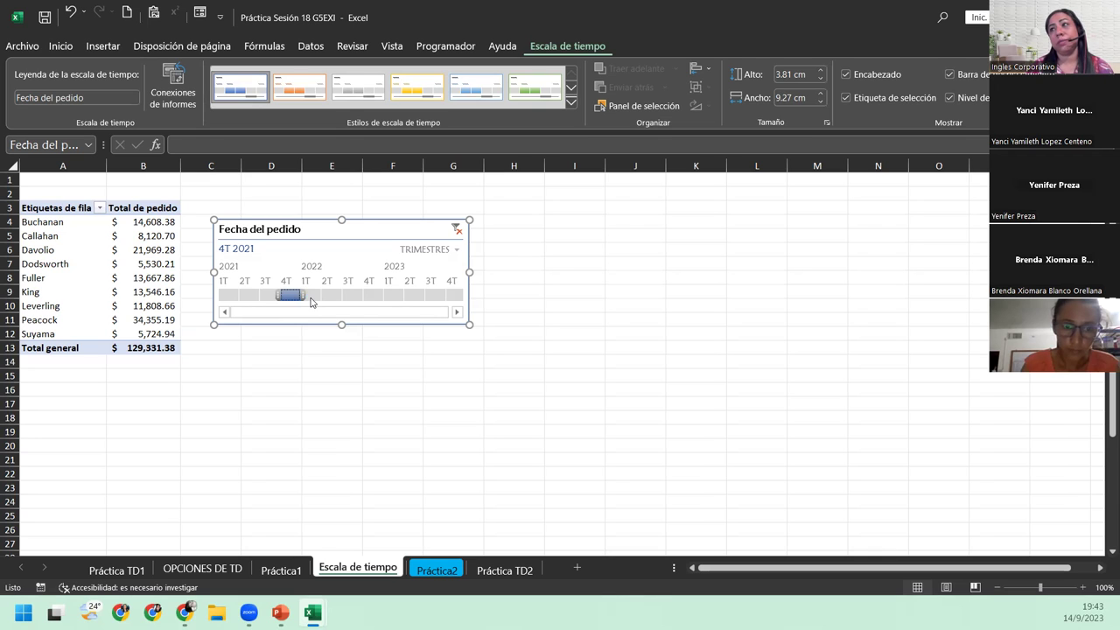
left_click(309, 298)
left_click(376, 298)
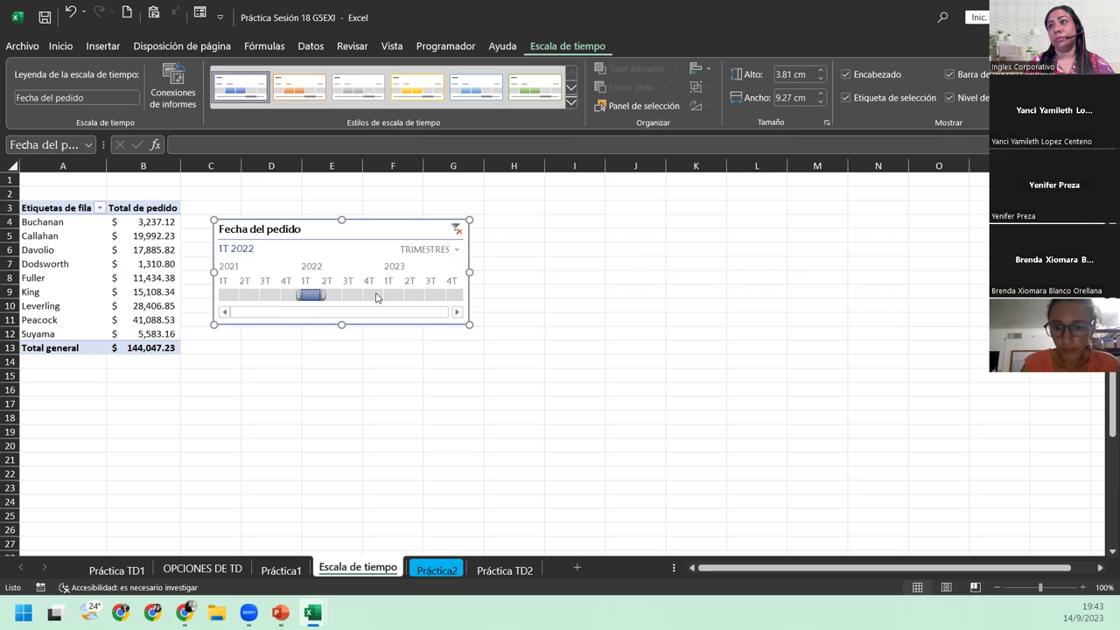
left_click(375, 297)
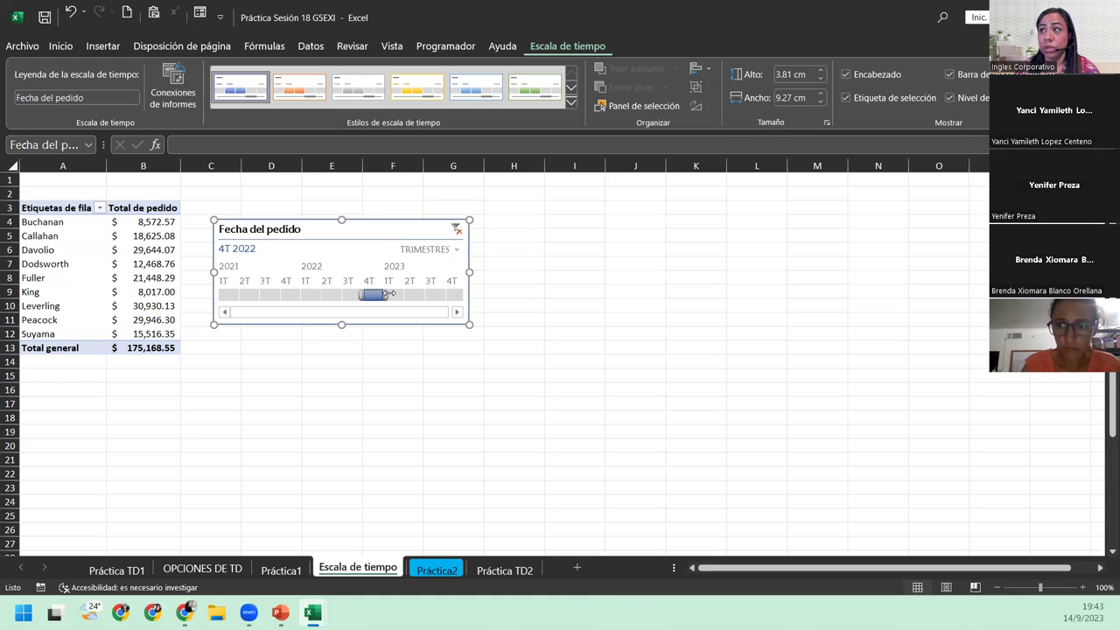
Extend the timeline selection through 1T 2023 and nudge the timeline up and left
left_click_drag(400, 294, 403, 297)
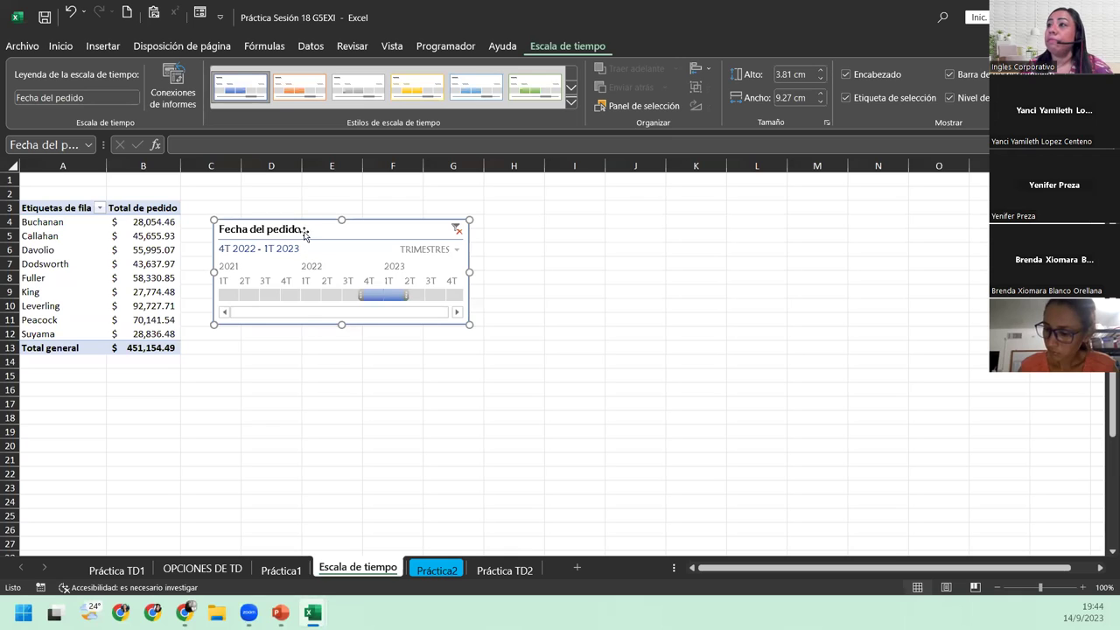
left_click_drag(304, 229, 285, 213)
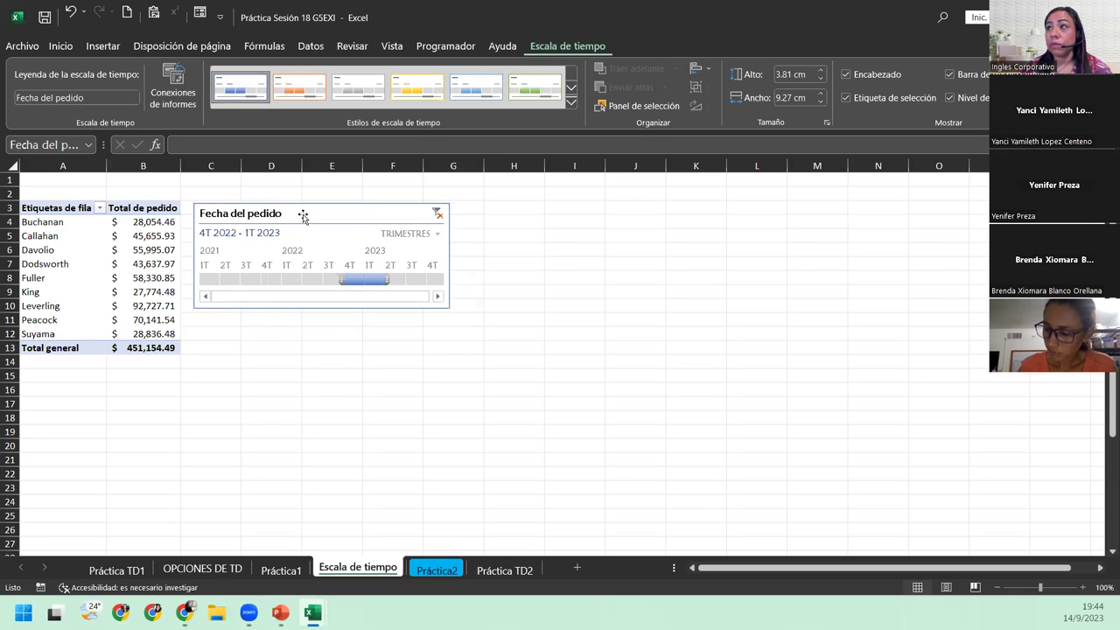
Apply the yellow Estilo de la escala de tiempo claro 4 to the Fecha del pedido timeline
left_click(570, 104)
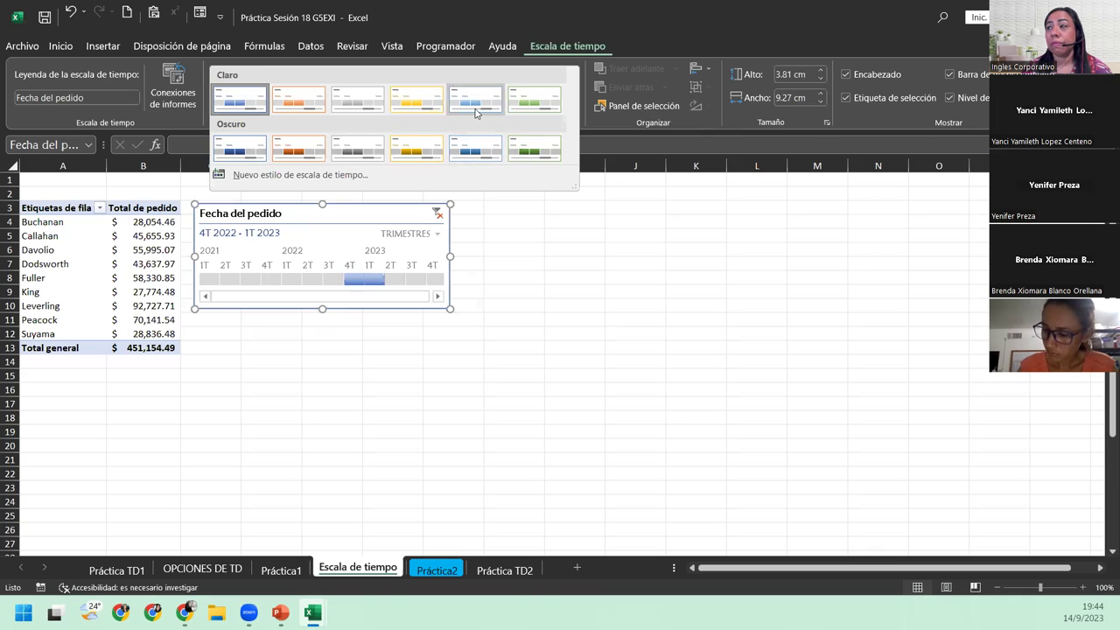
left_click(414, 110)
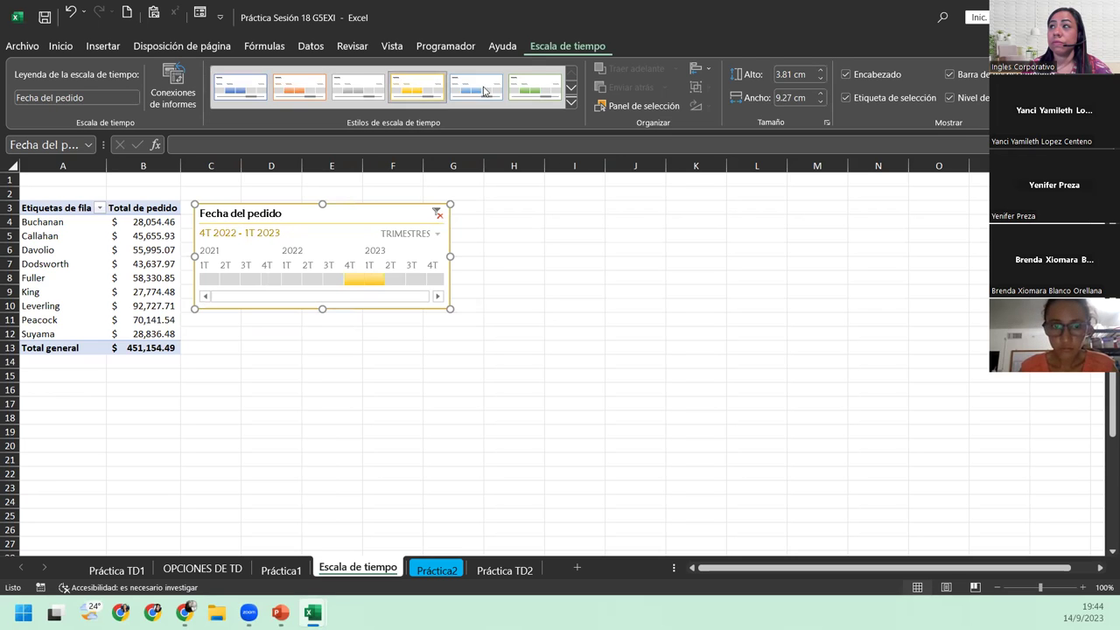
left_click(571, 103)
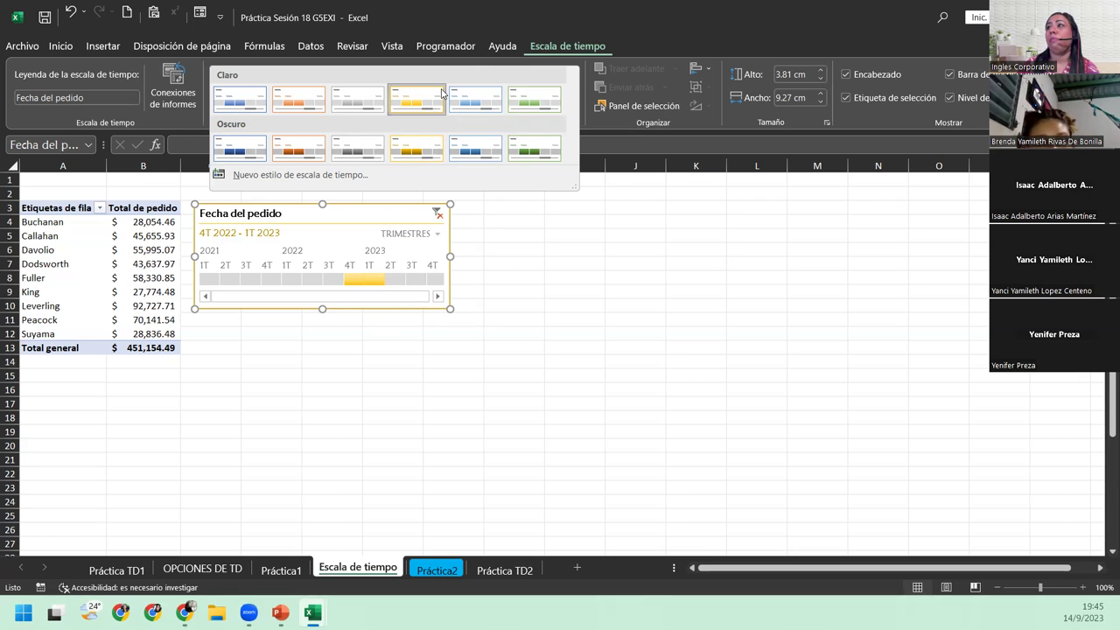
left_click(416, 99)
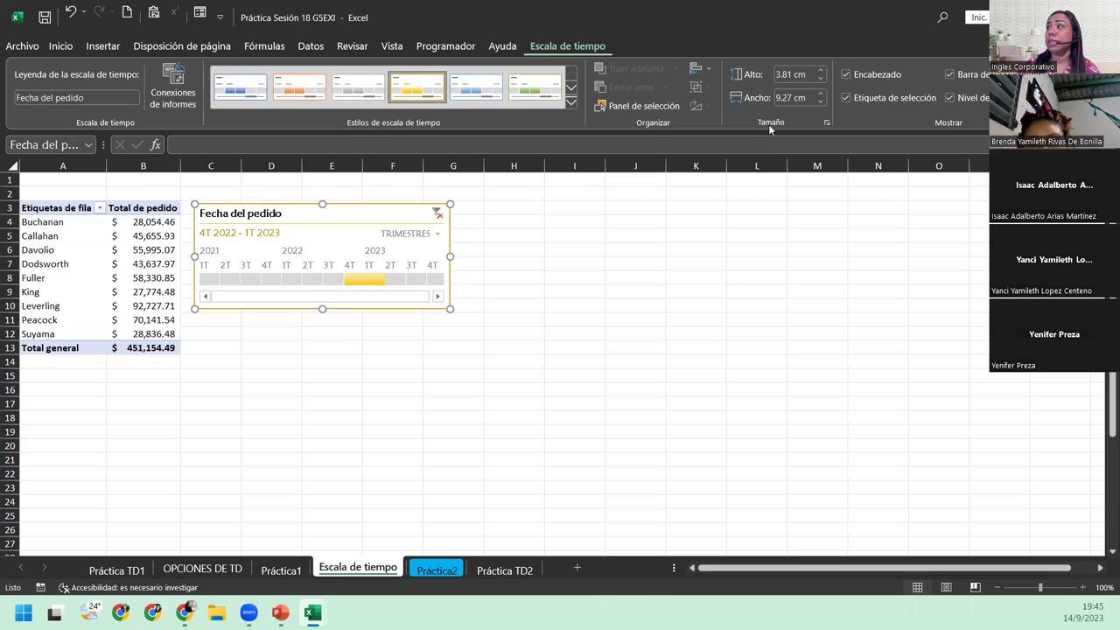
Set the timeline height to 3.7 cm with the Alto spinner
left_click(821, 71)
left_click(821, 71)
left_click(821, 71)
left_click(821, 71)
left_click(821, 71)
left_click(821, 71)
left_click(821, 71)
left_click(821, 71)
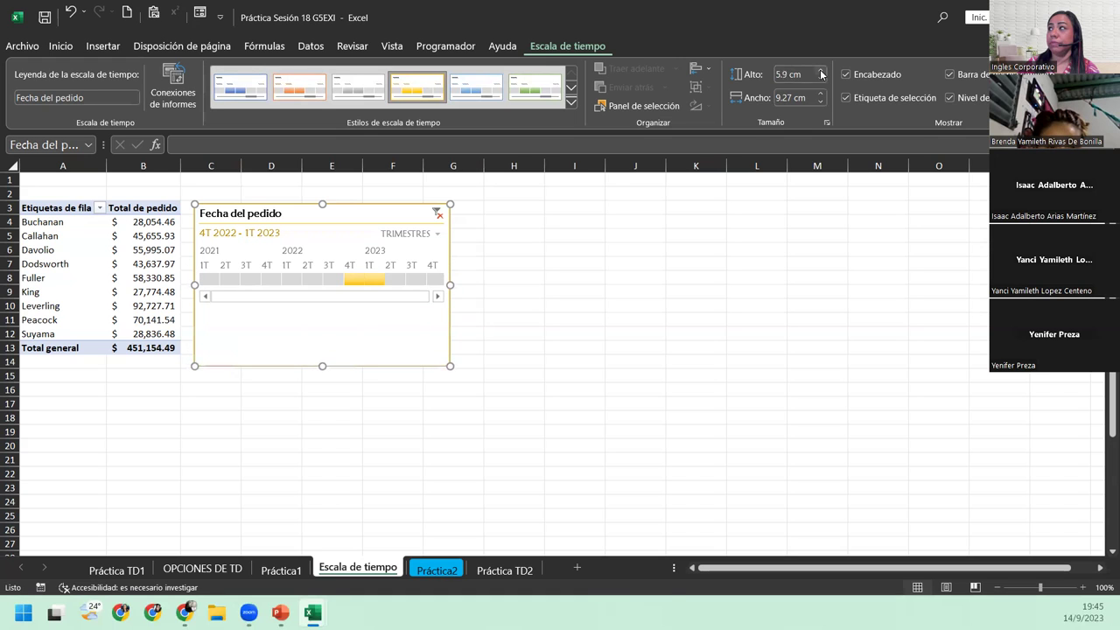
left_click(820, 79)
left_click(820, 78)
left_click(820, 78)
left_click(820, 79)
left_click(821, 79)
left_click(820, 79)
left_click(820, 79)
left_click(820, 79)
left_click(821, 79)
left_click(821, 78)
left_click(820, 79)
left_click(821, 79)
left_click(820, 78)
left_click(820, 79)
left_click(821, 78)
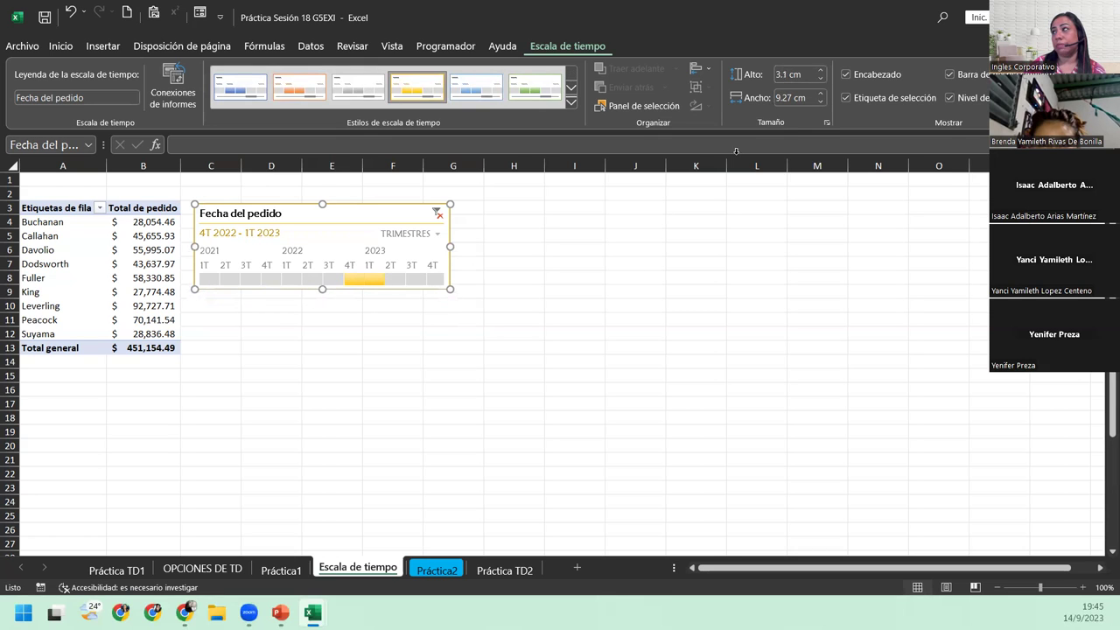
left_click(823, 74)
left_click(823, 73)
left_click(823, 74)
left_click(823, 74)
left_click(823, 73)
Set the timeline width to 6 cm with the Ancho spinner
left_click(821, 94)
left_click(821, 94)
left_click(820, 94)
left_click(821, 94)
left_click(821, 95)
left_click(820, 104)
left_click(821, 103)
left_click(821, 103)
left_click(821, 103)
left_click(821, 103)
left_click(821, 103)
left_click(821, 103)
left_click(821, 104)
left_click(821, 103)
left_click(820, 103)
left_click(821, 104)
left_click(821, 103)
left_click(821, 103)
left_click(820, 103)
left_click(821, 104)
left_click(821, 103)
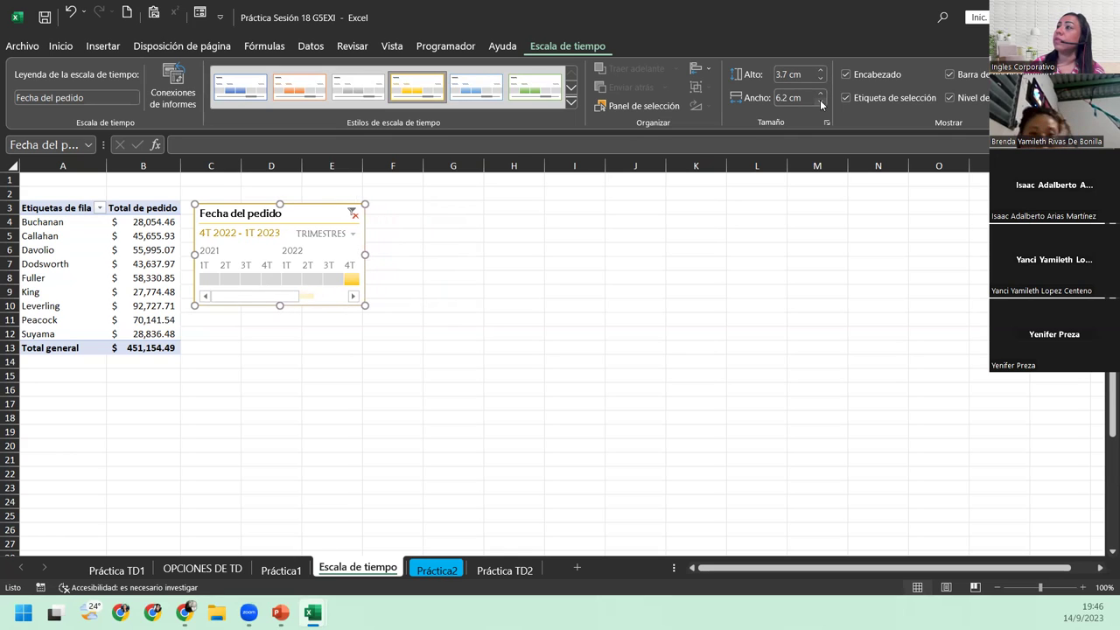
left_click(821, 103)
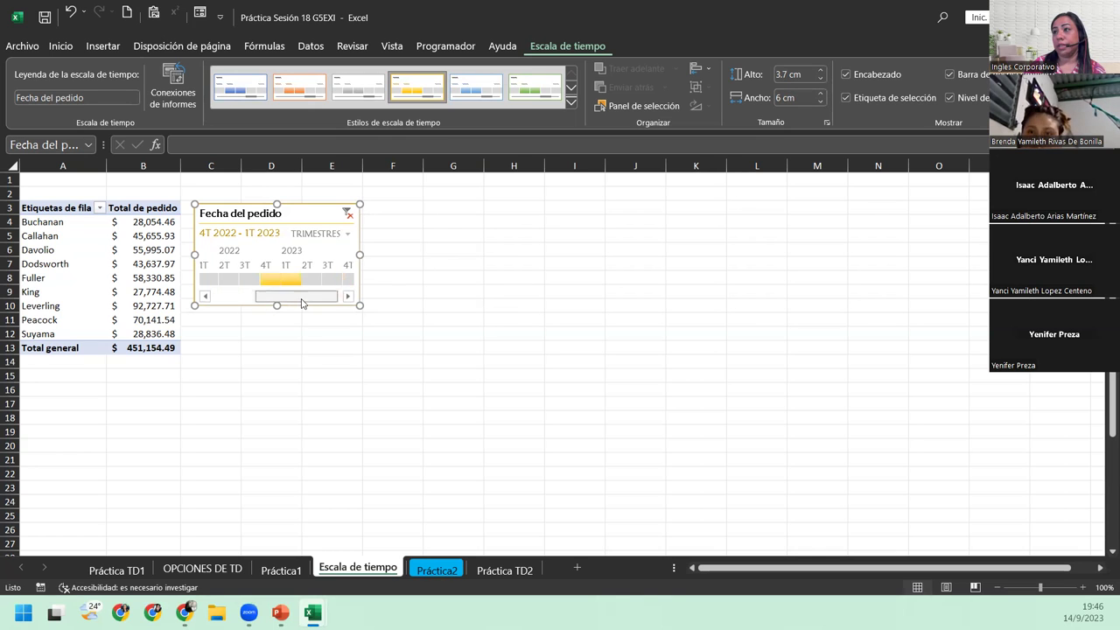
mouse_move(242, 302)
left_mouse_down()
mouse_move(184, 301)
mouse_move(232, 301)
left_mouse_up()
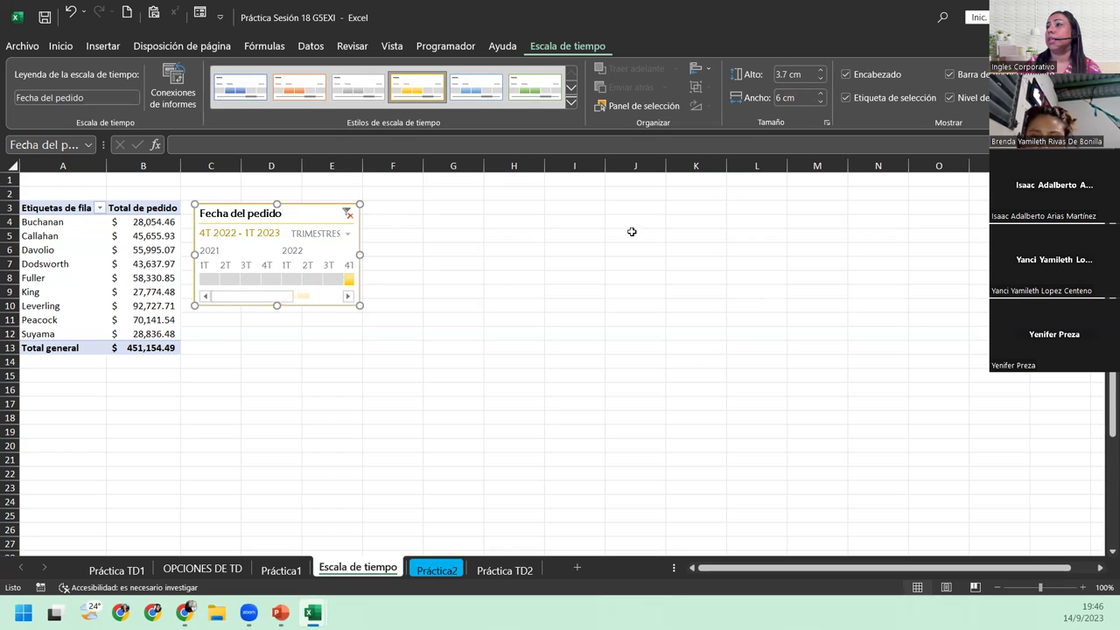
Toggle the selection label off and on, then hide the timeline's scroll bar
left_click(846, 98)
left_click(846, 98)
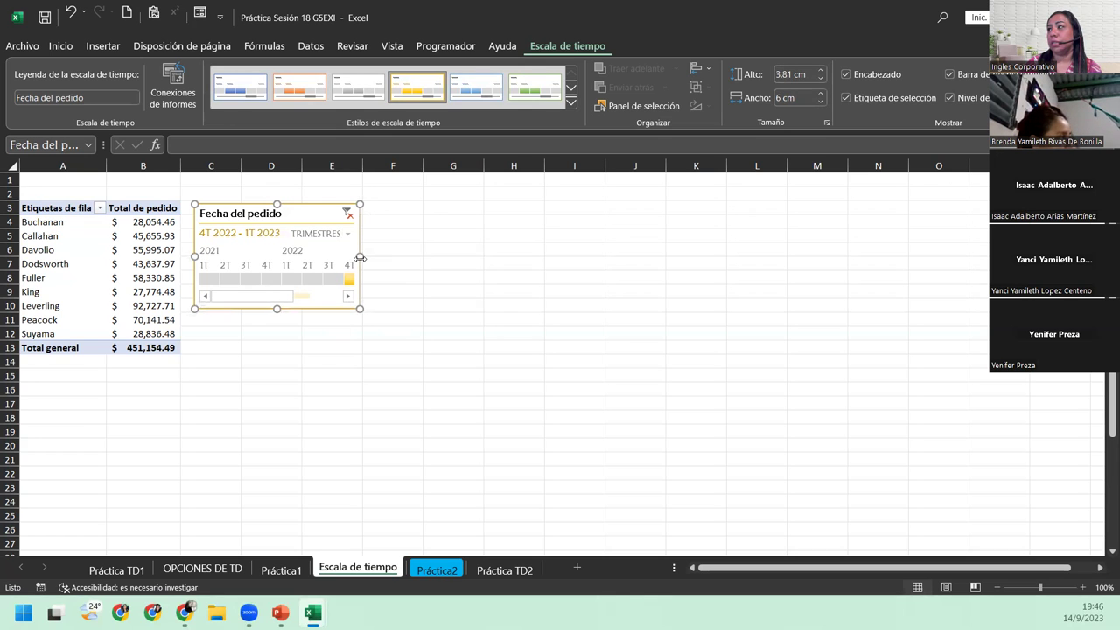
left_click(950, 75)
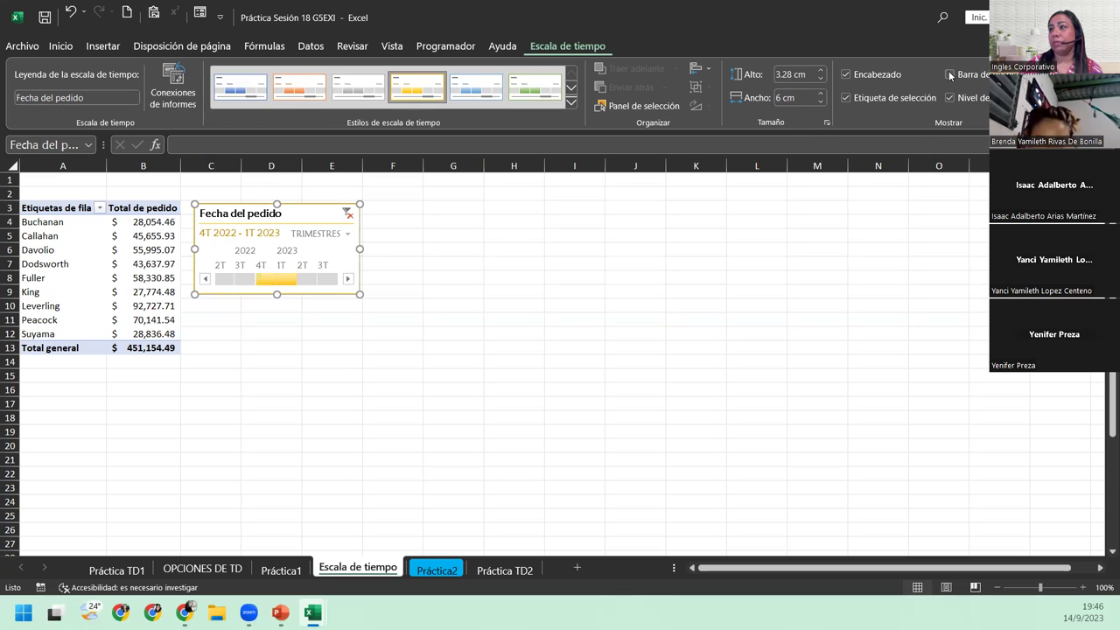
left_click(949, 74)
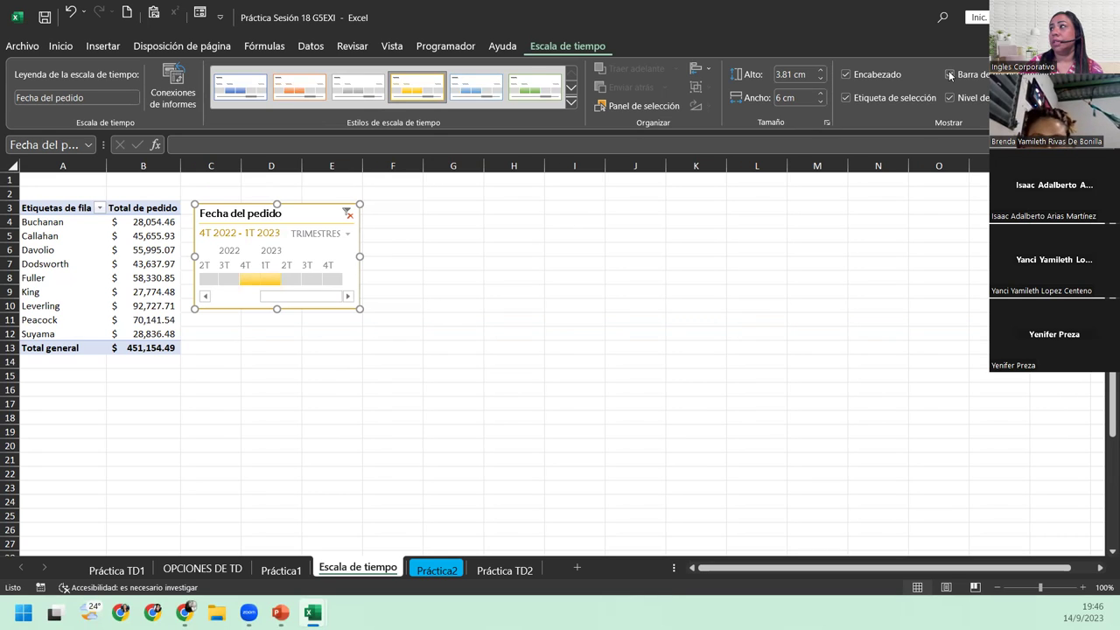
left_click(950, 75)
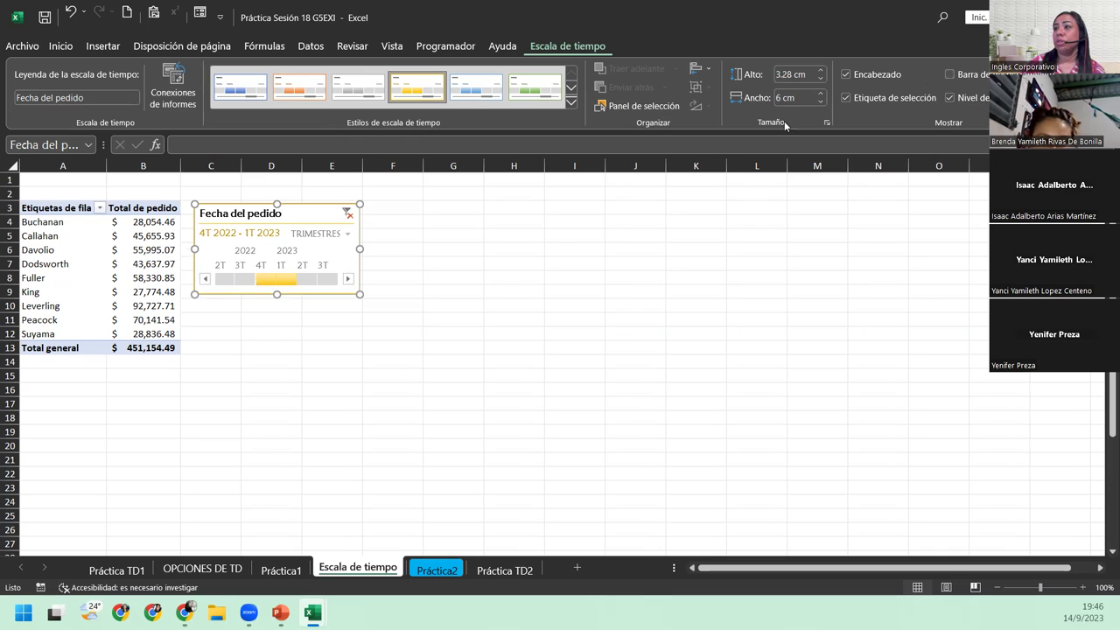
Scroll the timeline back to bring earlier quarters into view
left_click(348, 279)
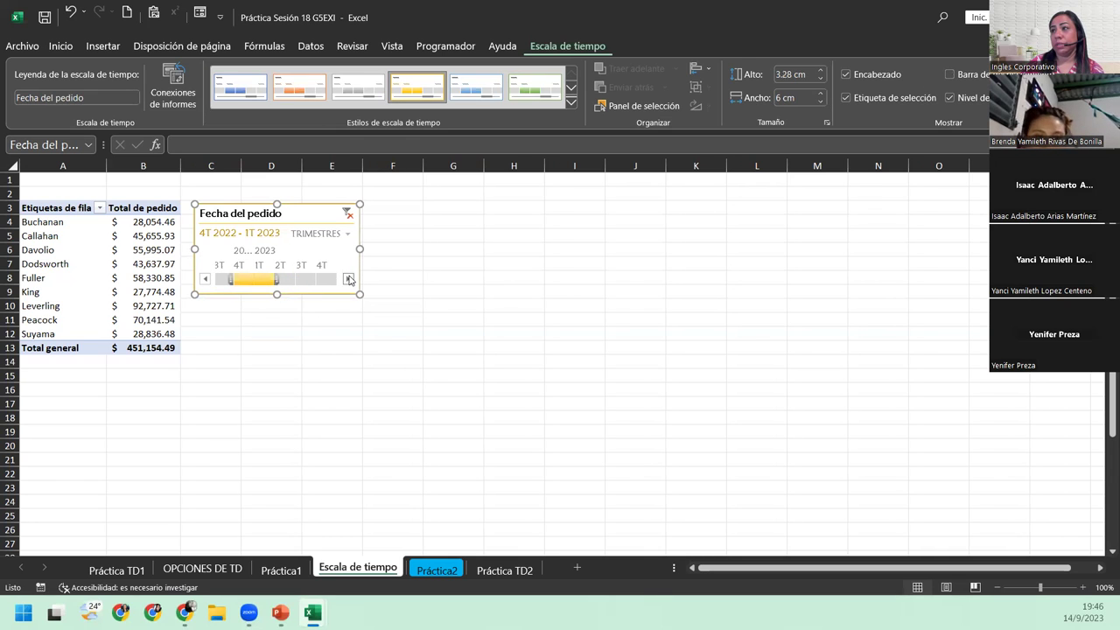
left_click(204, 279)
left_click(204, 279)
left_click(204, 279)
left_click(204, 280)
left_click(204, 279)
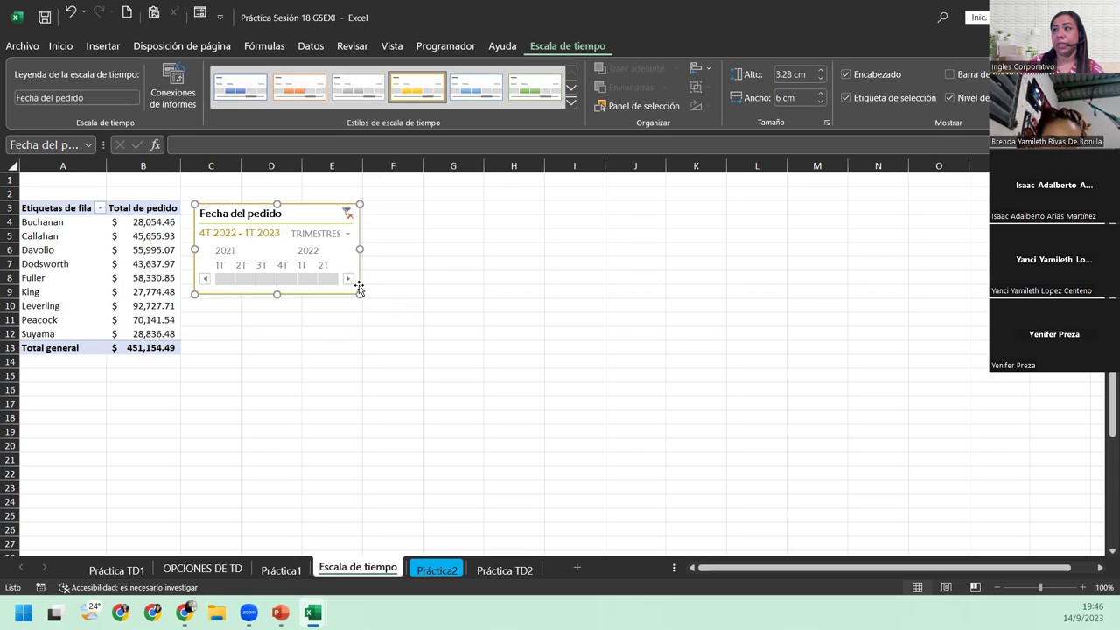
left_click(348, 280)
left_click(348, 279)
left_click(348, 280)
left_click(348, 279)
left_click(348, 279)
left_click(349, 280)
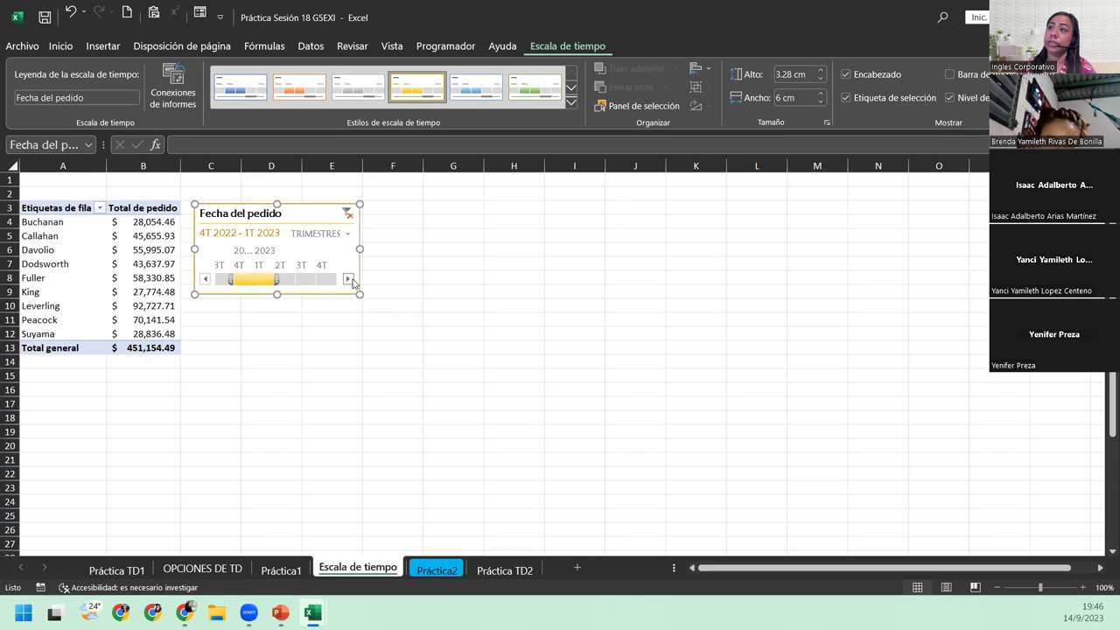
left_click(950, 97)
left_click(345, 234)
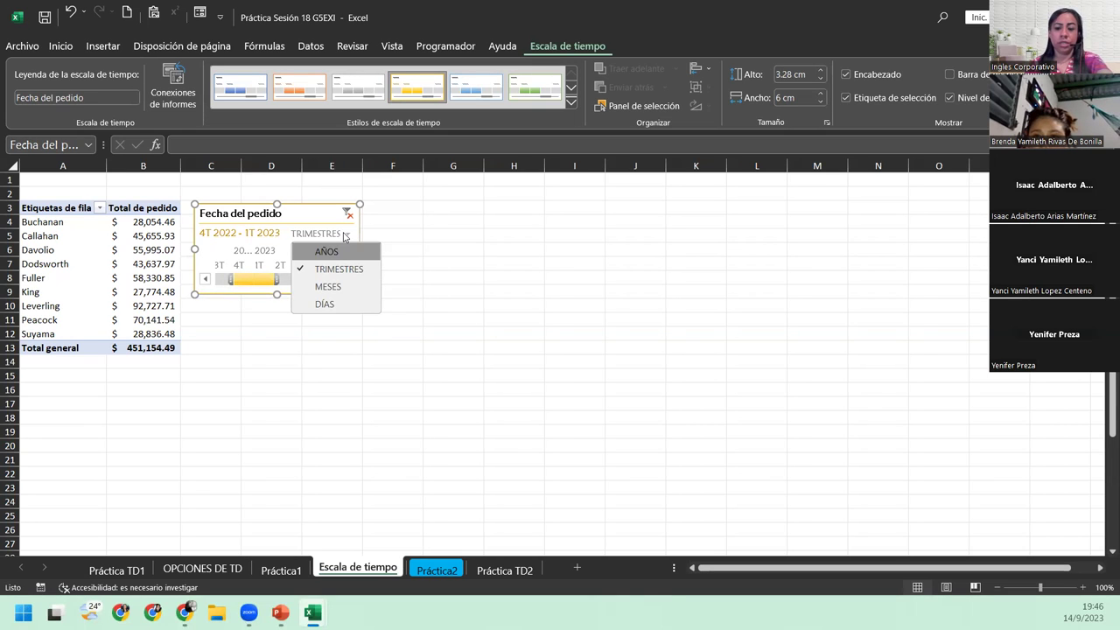
left_click(304, 230)
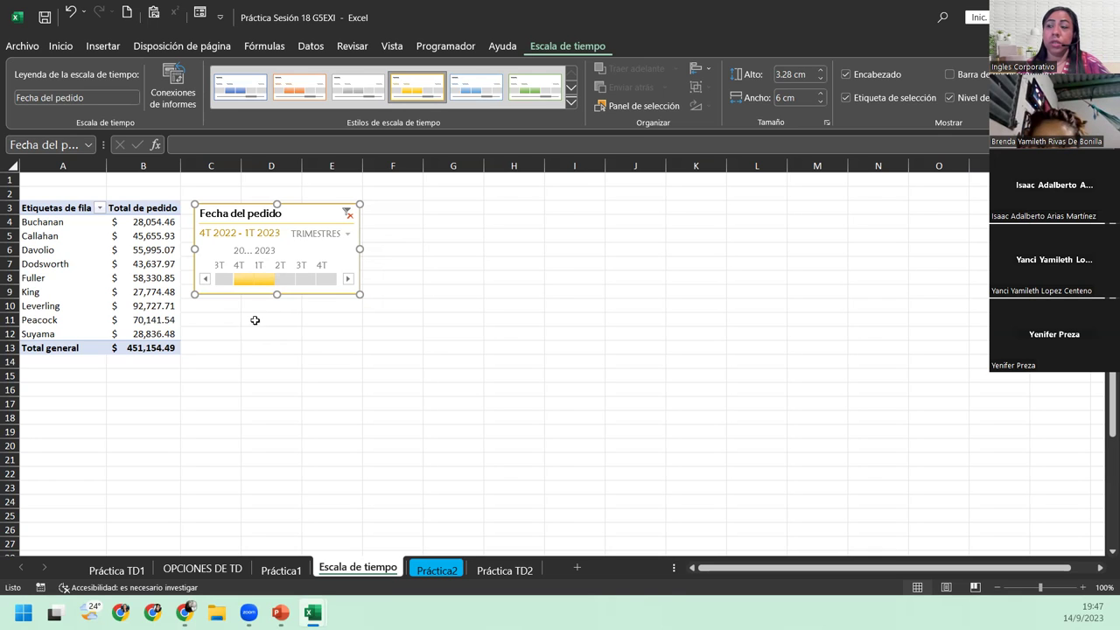
left_click(137, 319)
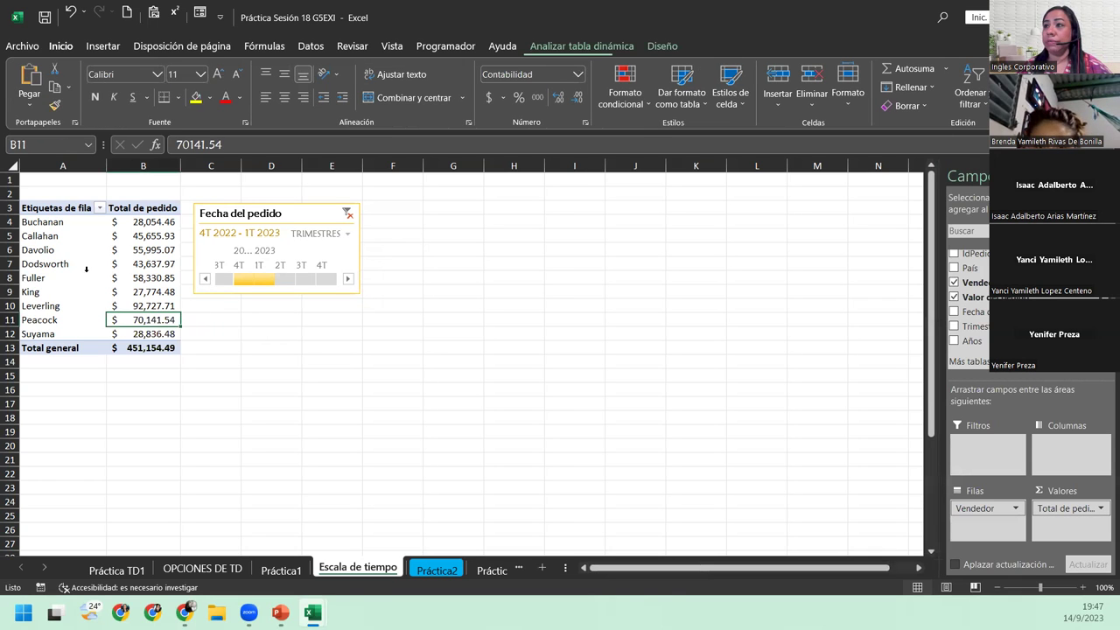
Switch to the Práctica2 order data sheet with the Insertar ribbon showing
left_click(446, 575)
left_click(268, 259)
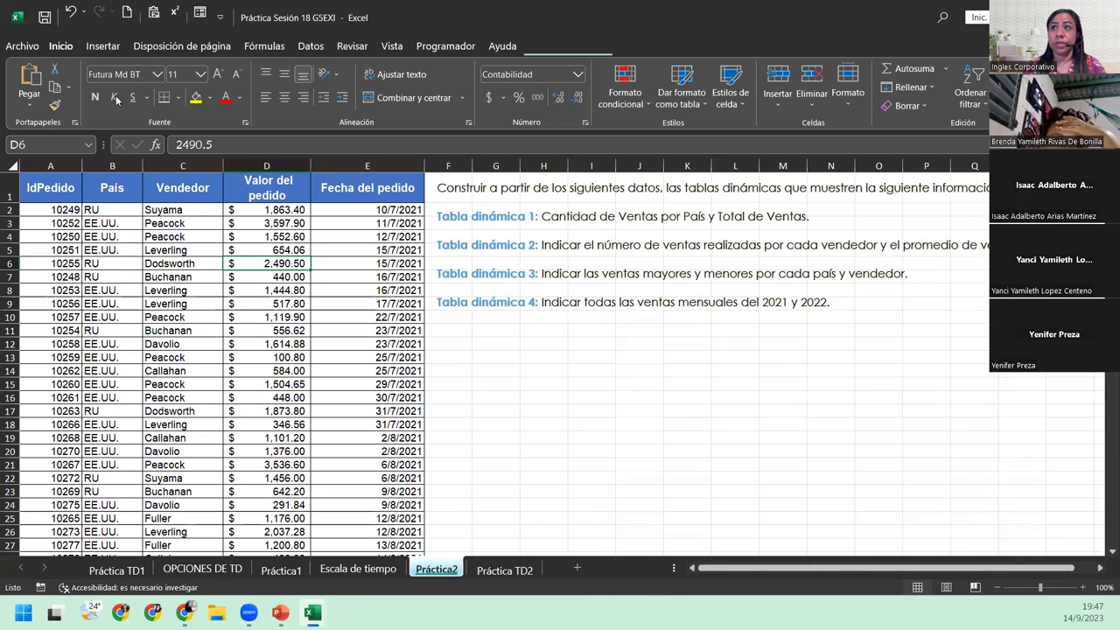
left_click(115, 46)
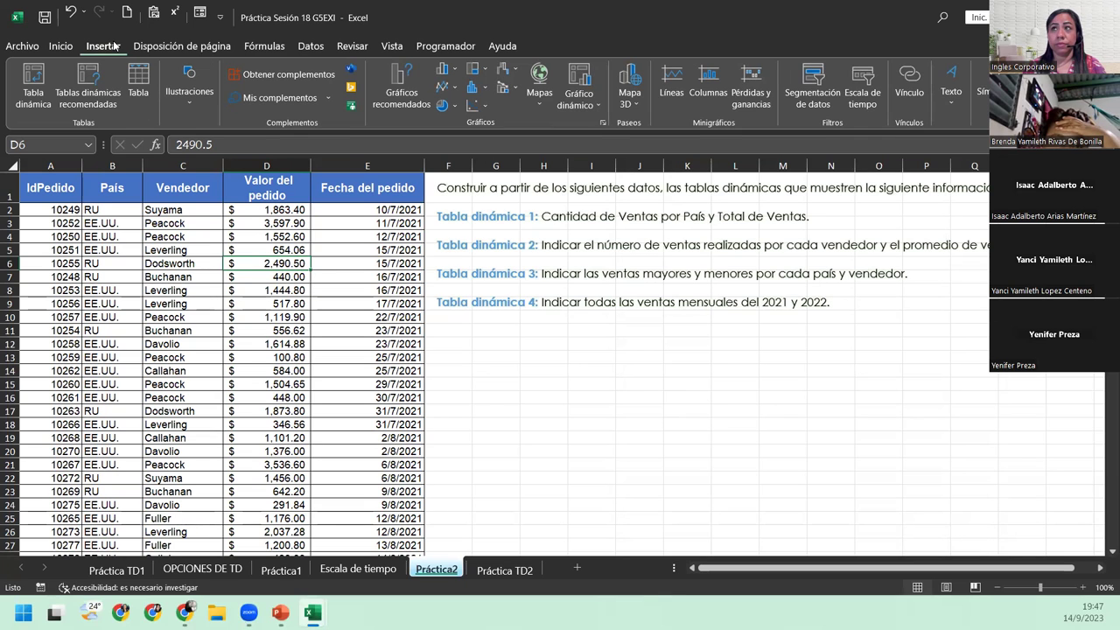
Insert a blank pivot table from the Práctica2 data at 'Escala de tiempo'!$A$20
left_click(33, 81)
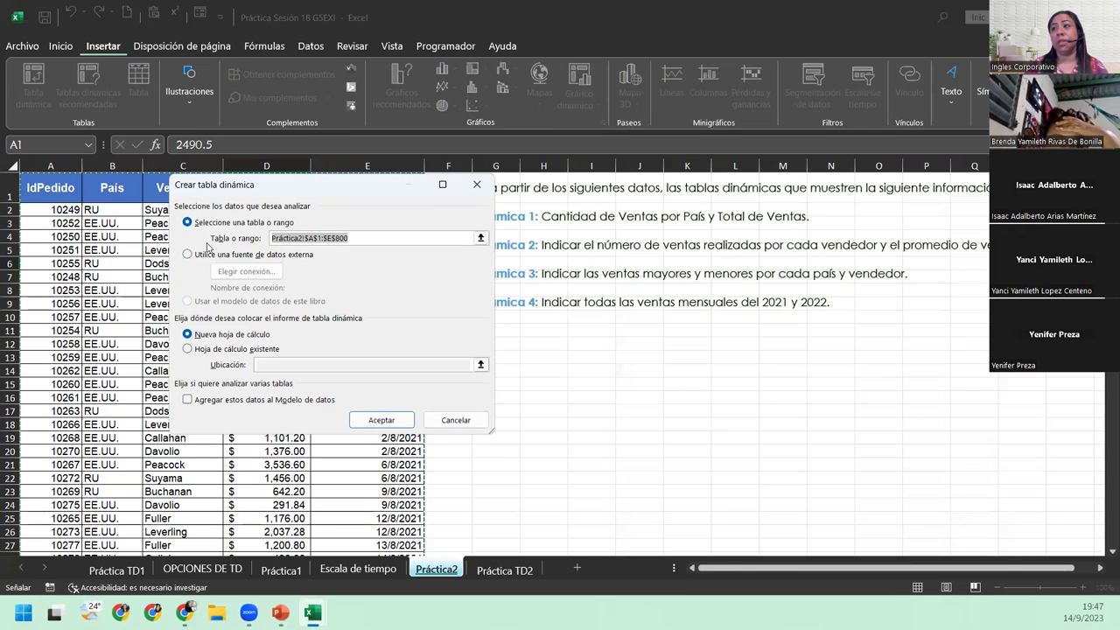
left_click(243, 349)
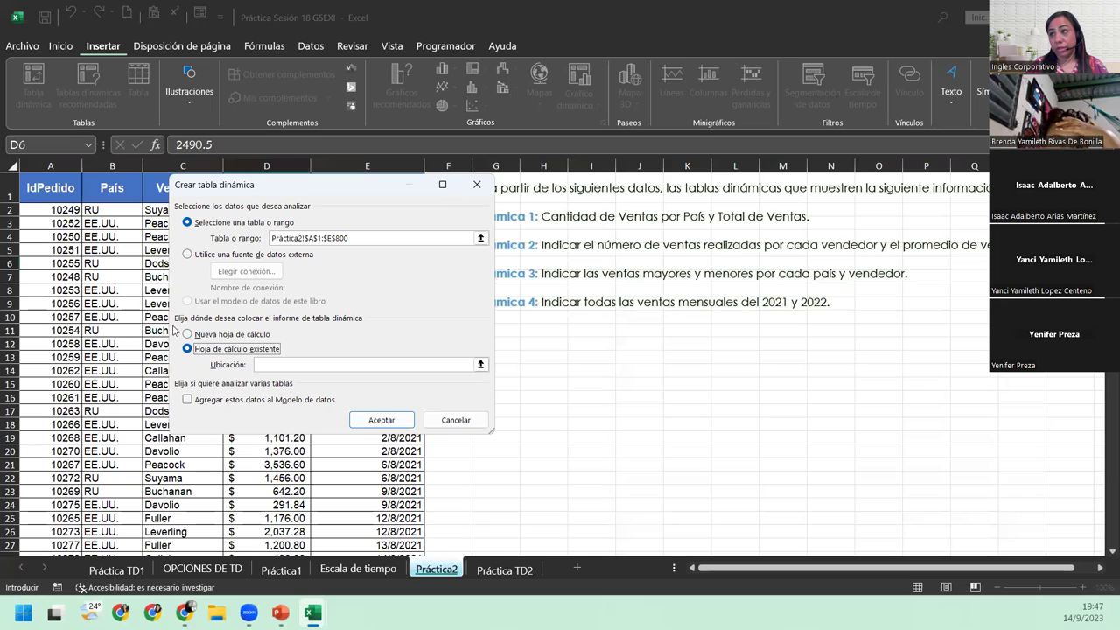
left_click(322, 366)
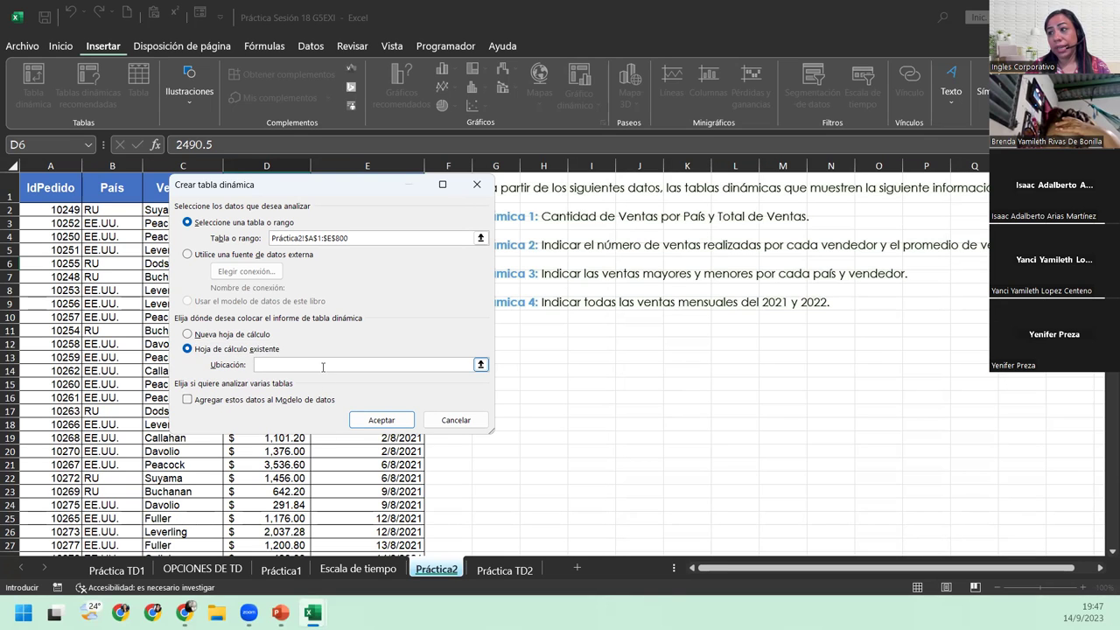
left_click(358, 569)
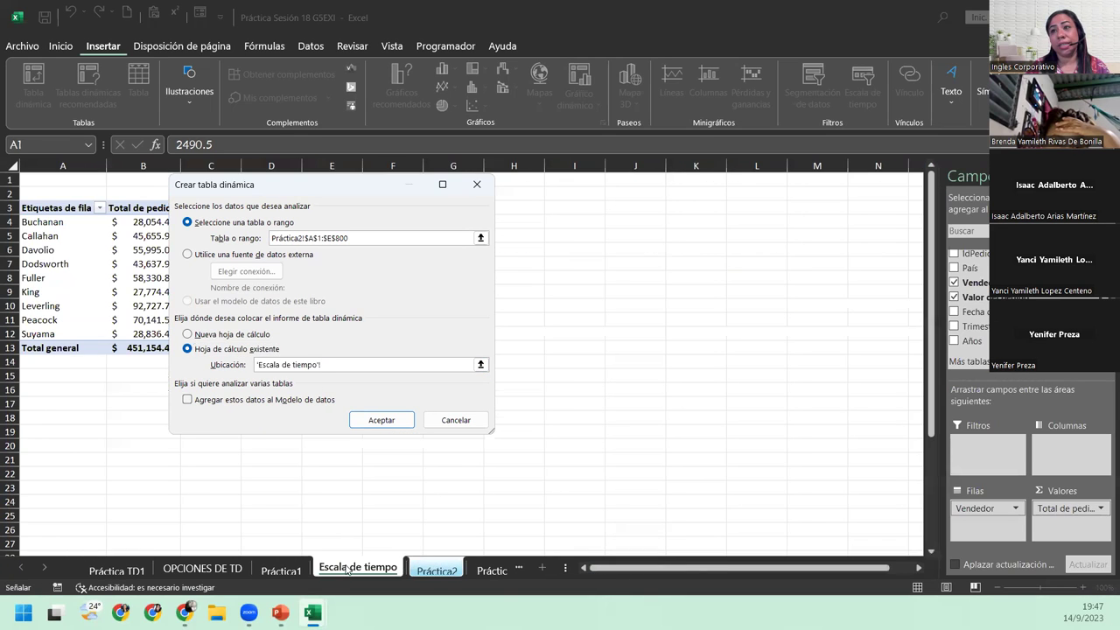
left_click(67, 445)
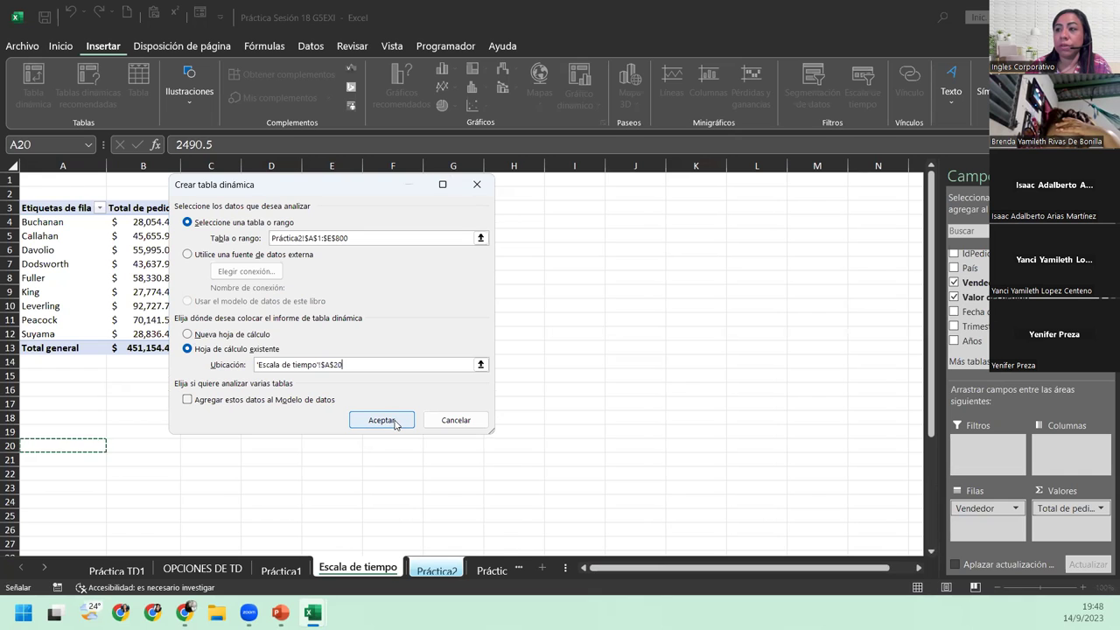
left_click(383, 420)
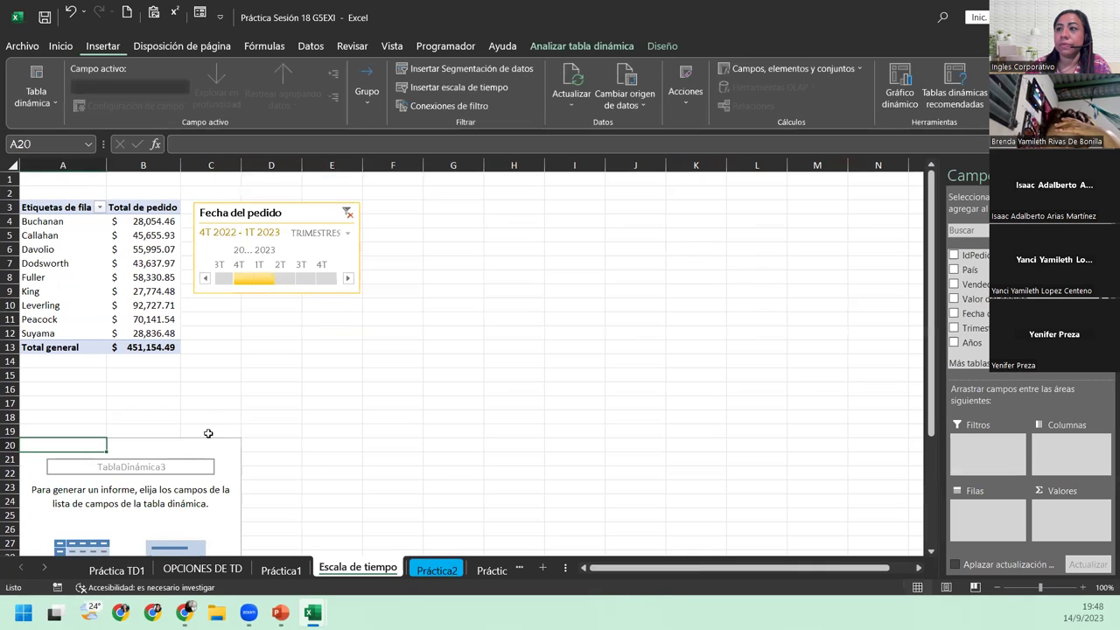
Put País in Filas and Valor del pedido in Valores, giving EE.UU. 894996.49 and RU 333330.91
scroll(211, 435, "down", 2)
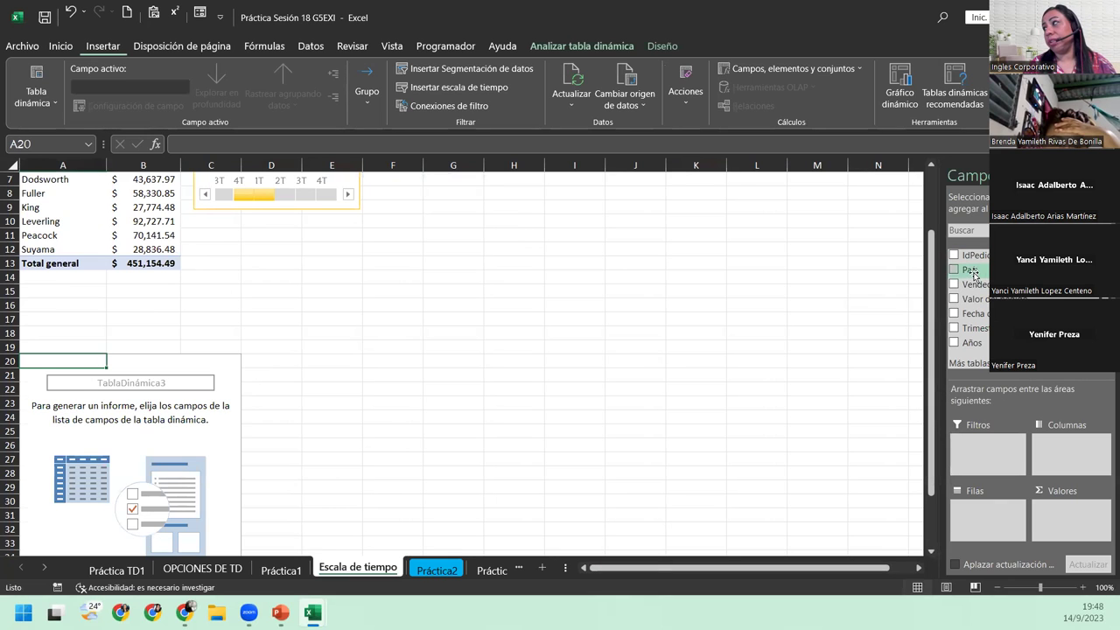
left_click_drag(972, 273, 1006, 516)
left_click_drag(970, 297, 1069, 516)
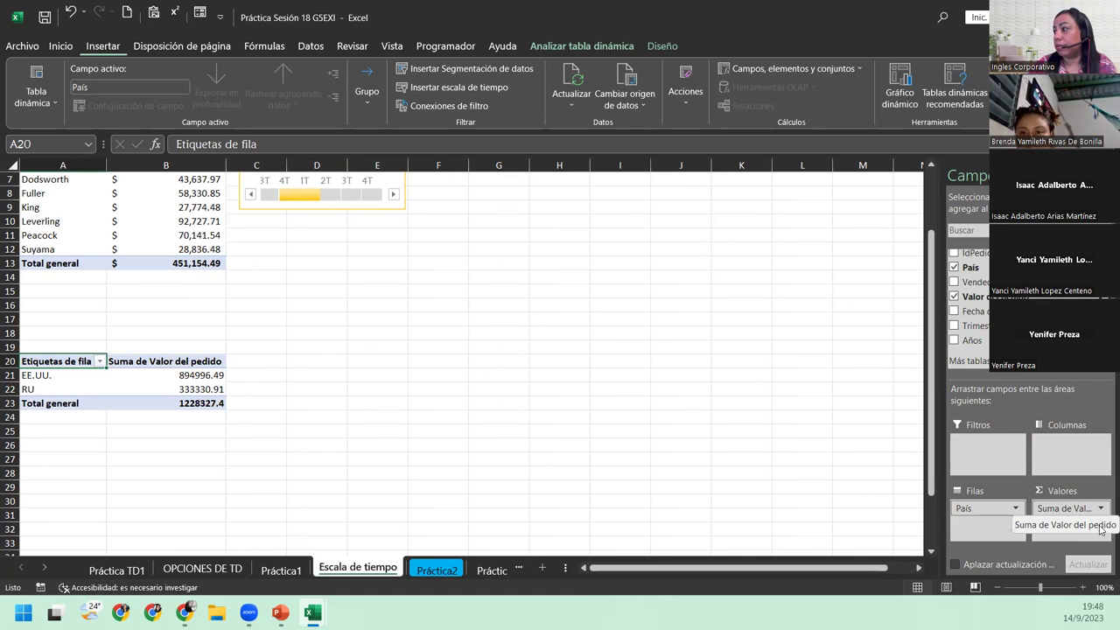
left_click(1100, 510)
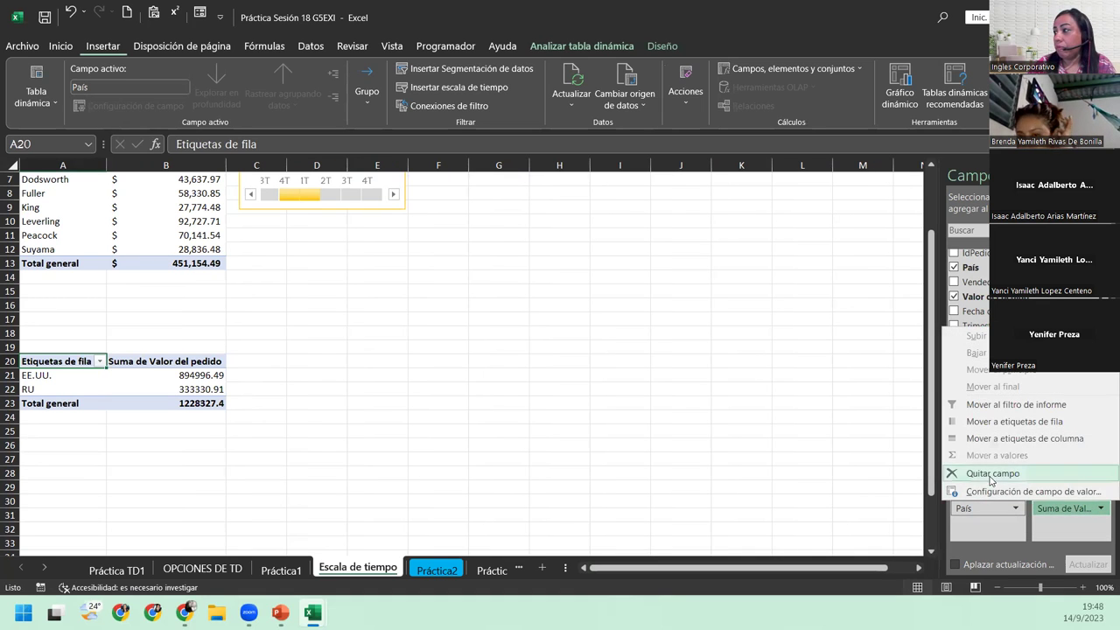
Rename the summed value field to Total de pedido
left_click(1015, 492)
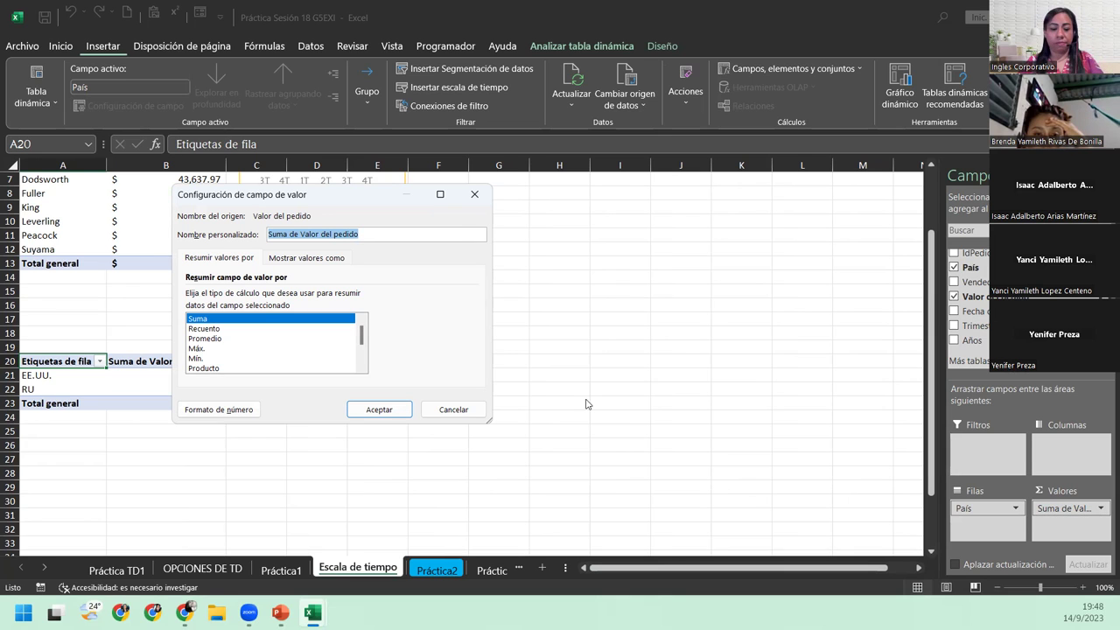
type("Total d")
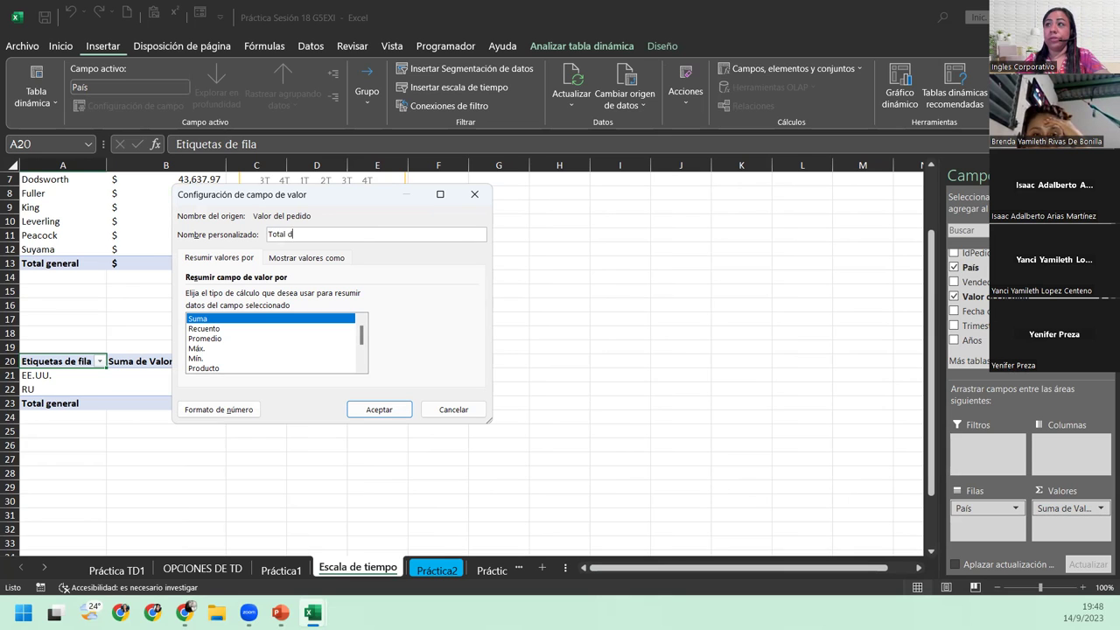
key("Return")
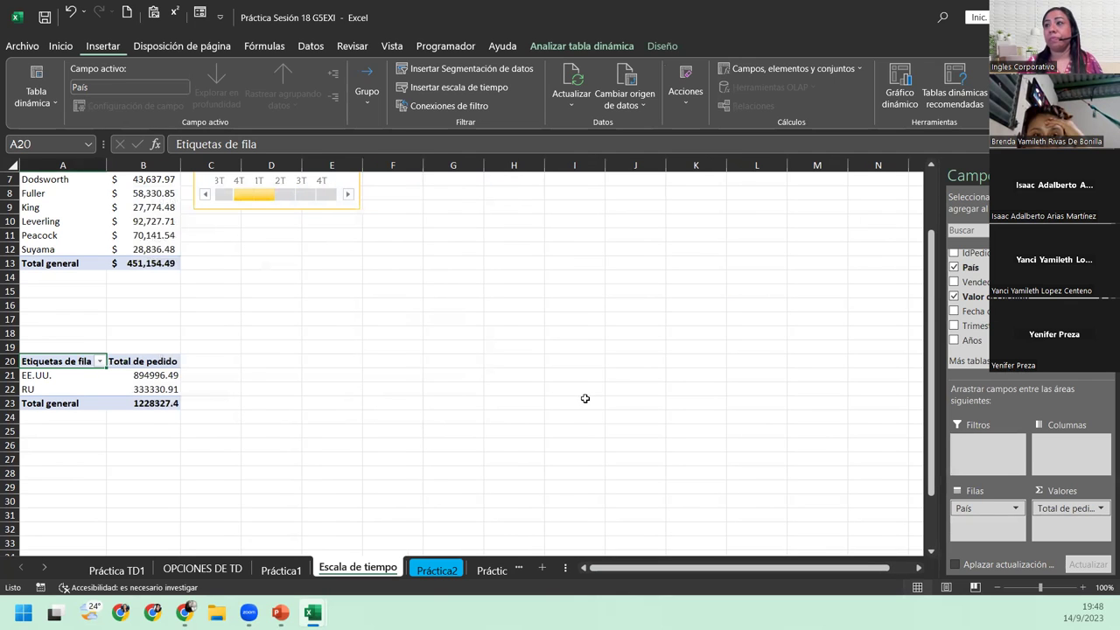
Format Total de pedido as Contabilidad with 2 decimals and the $ symbol
left_click(1069, 509)
left_click(1029, 491)
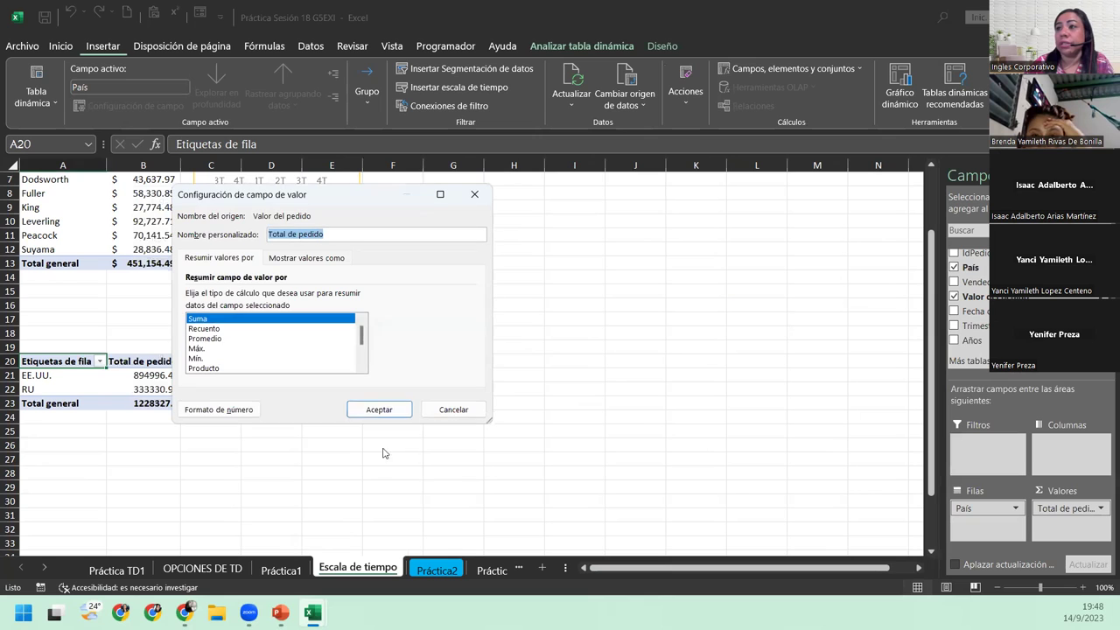
left_click(204, 411)
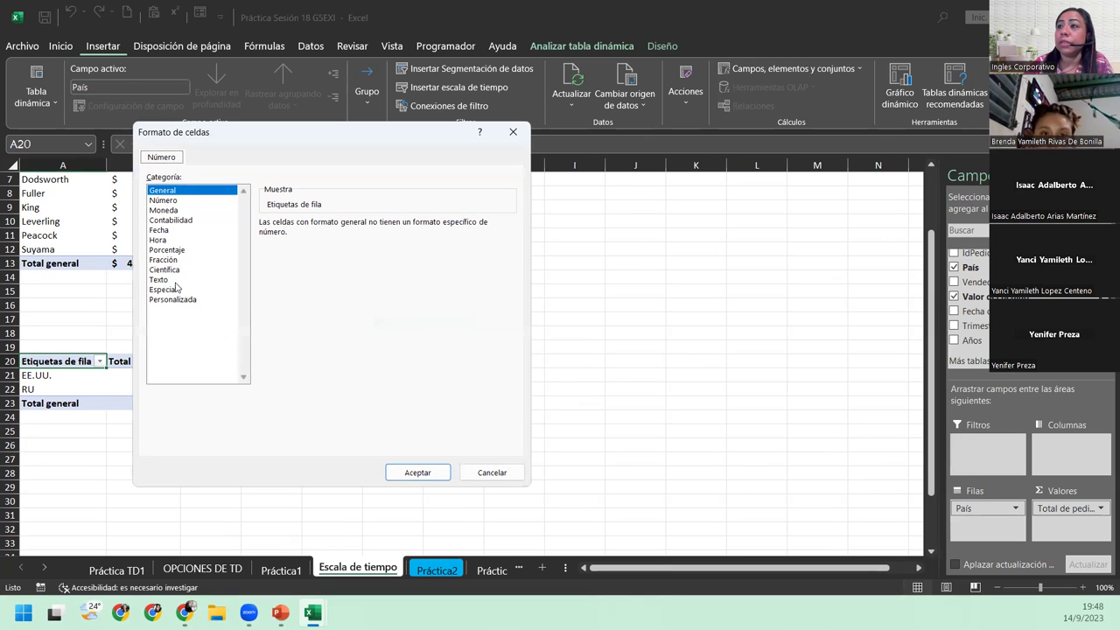
left_click(170, 220)
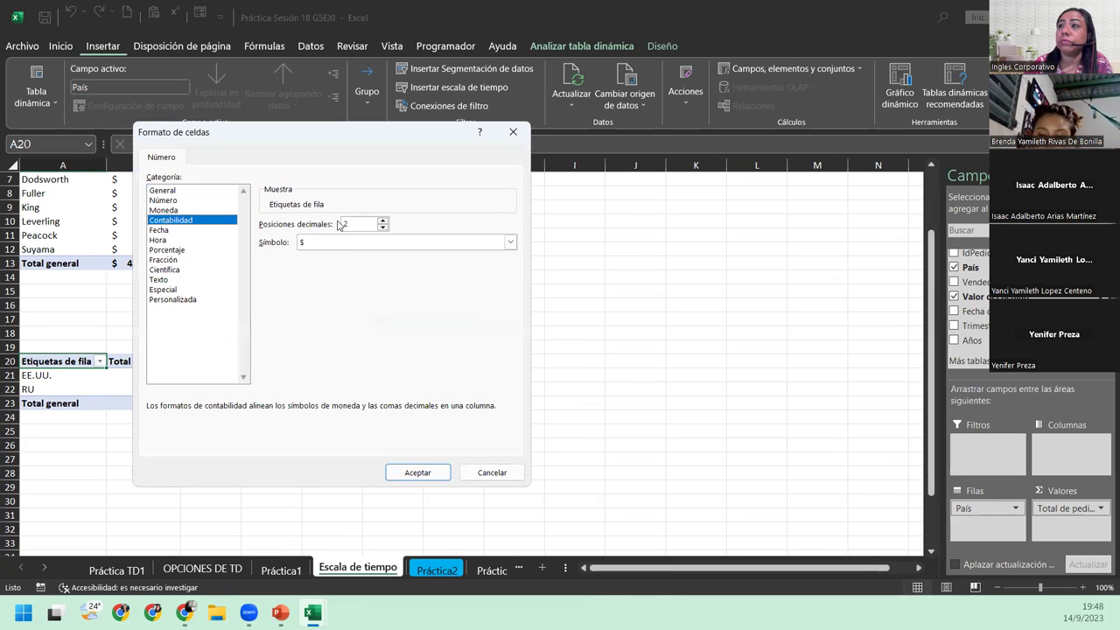
left_click(510, 242)
scroll(383, 404, "down", 2)
left_click(383, 385)
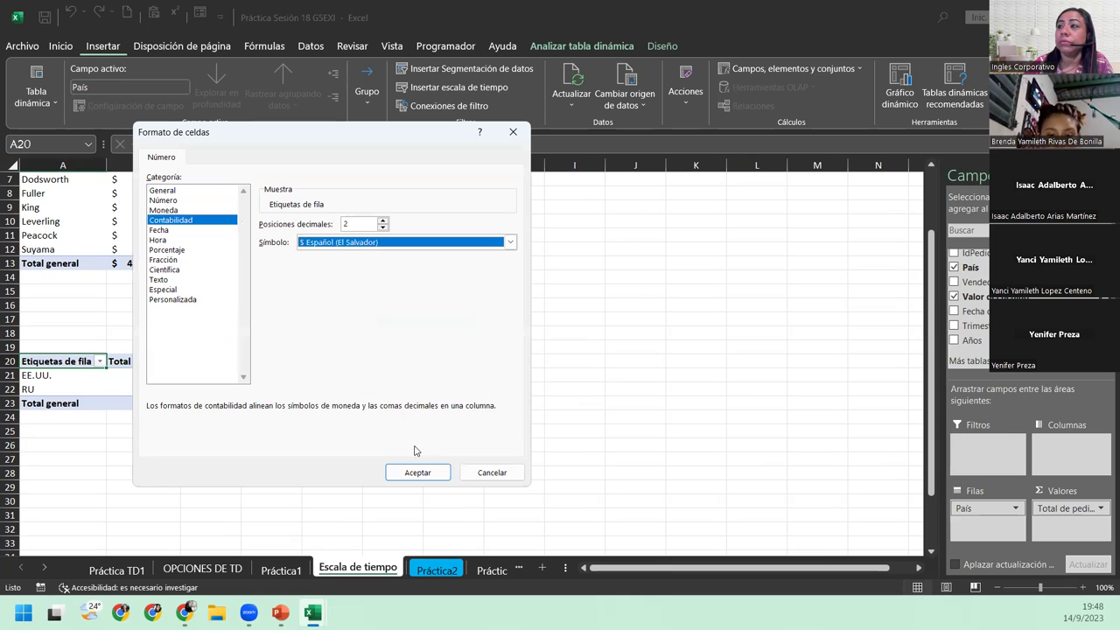
left_click(418, 474)
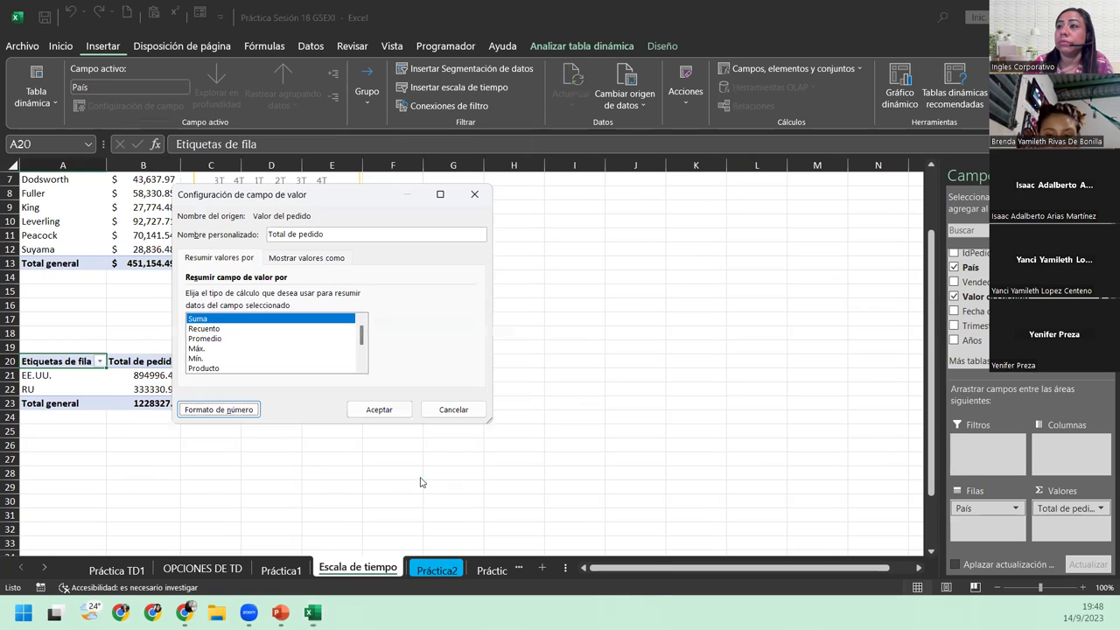
left_click(385, 409)
left_click(134, 387)
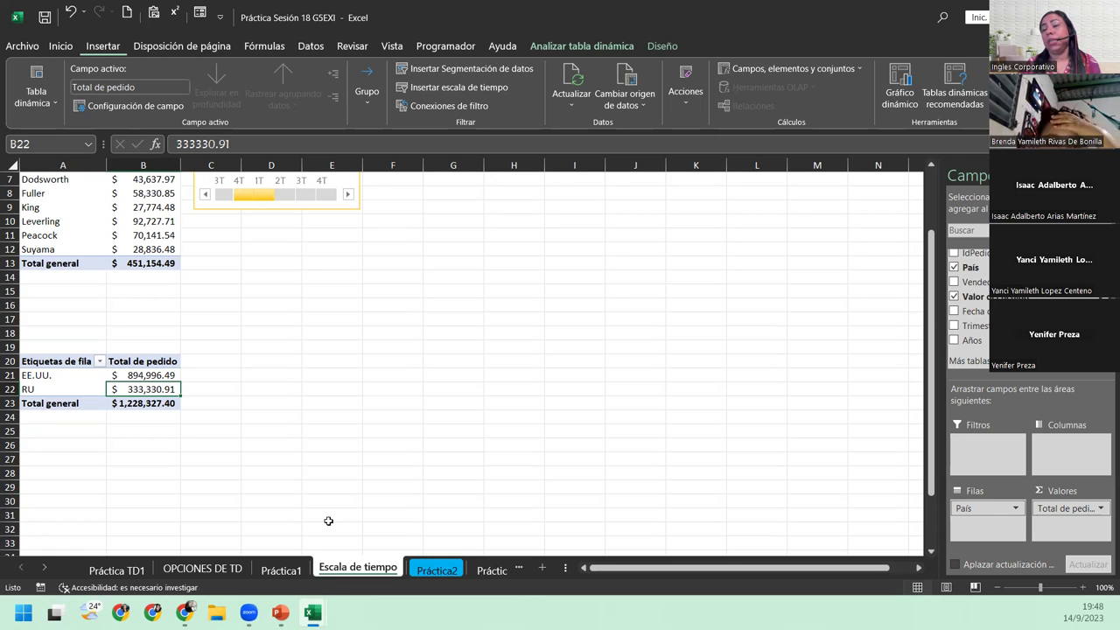
scroll(160, 415, "up", 2)
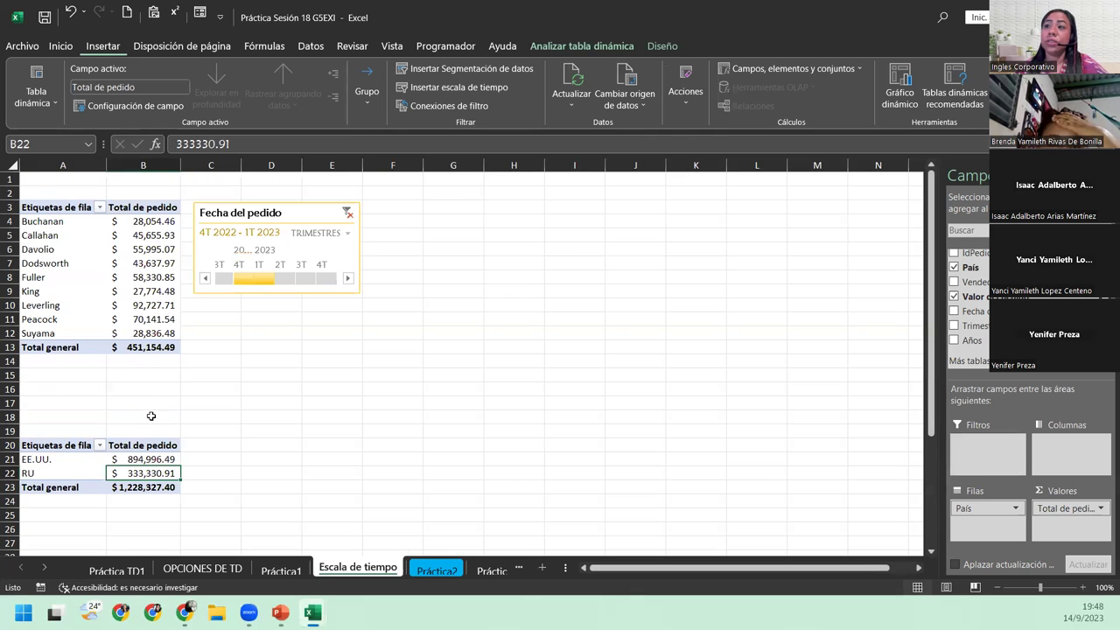
left_click(117, 456)
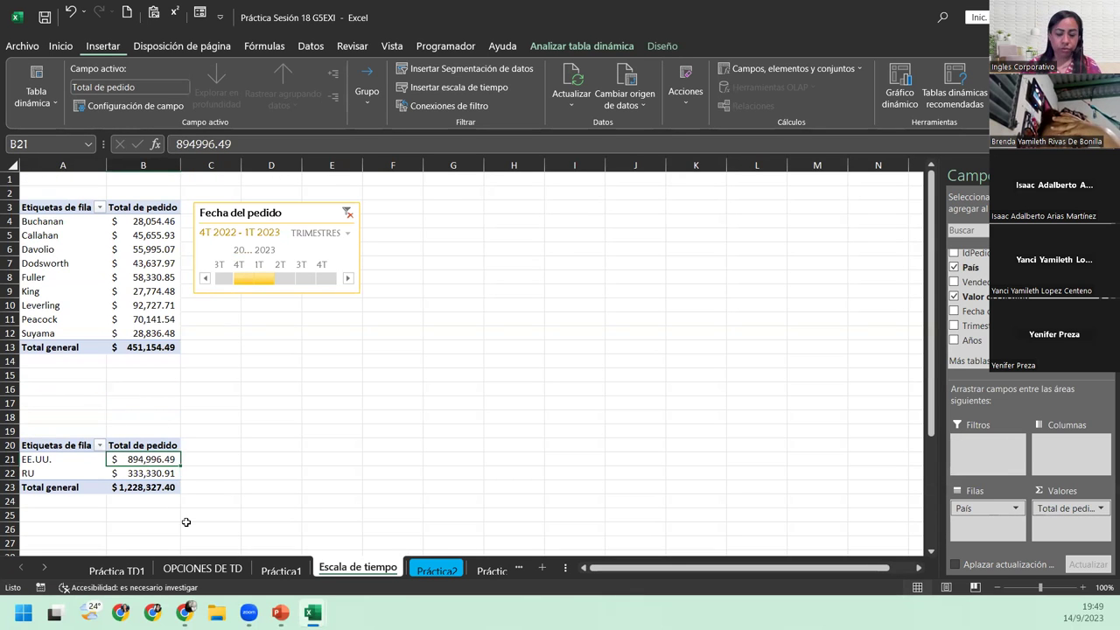
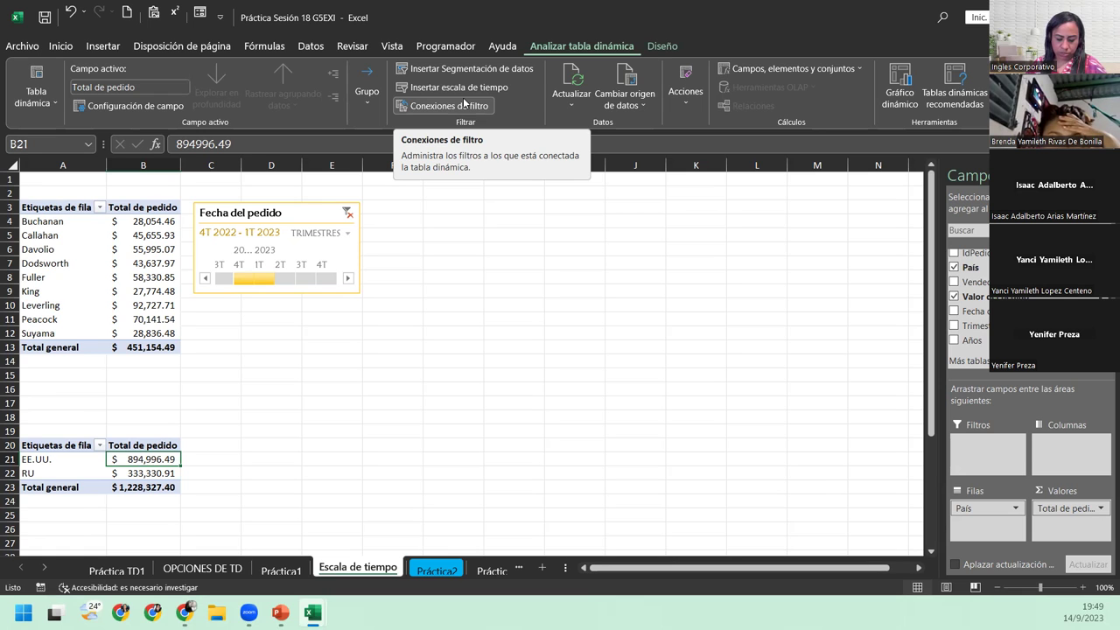
Close the country pivot's filter connections unlinked, then filter the timeline to 4T 2023 and back to 3T 2023
left_click(464, 104)
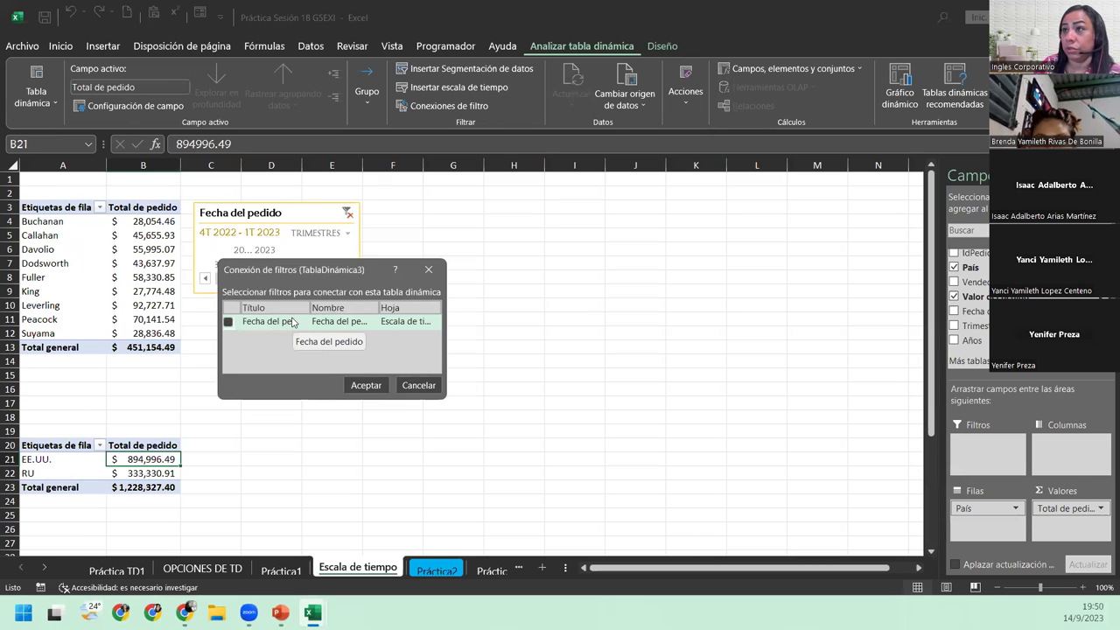
left_click(373, 387)
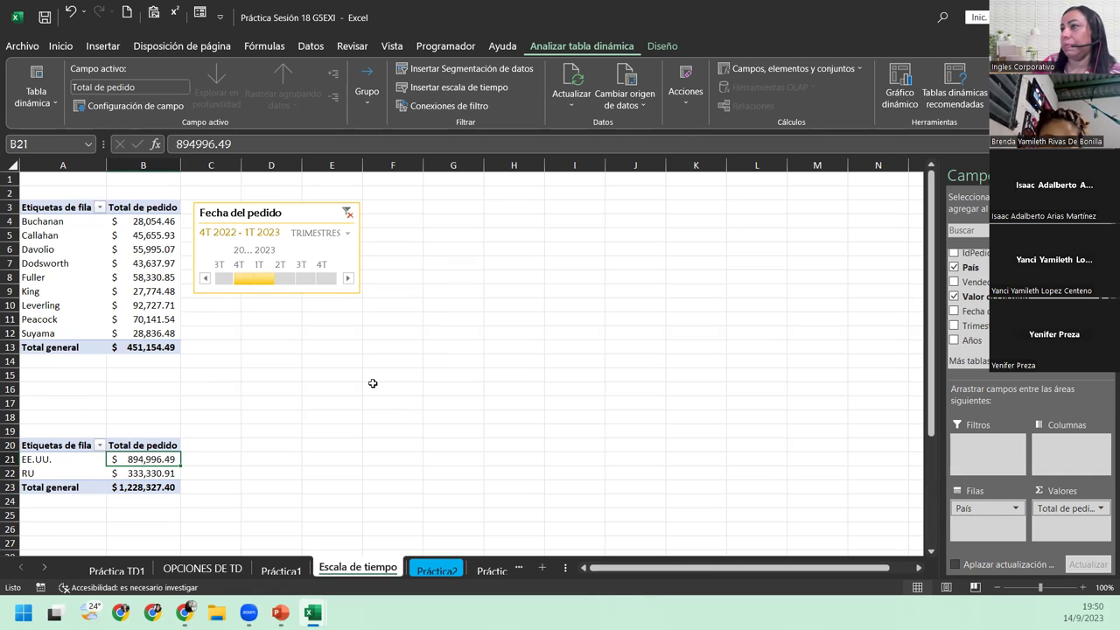
left_click(322, 279)
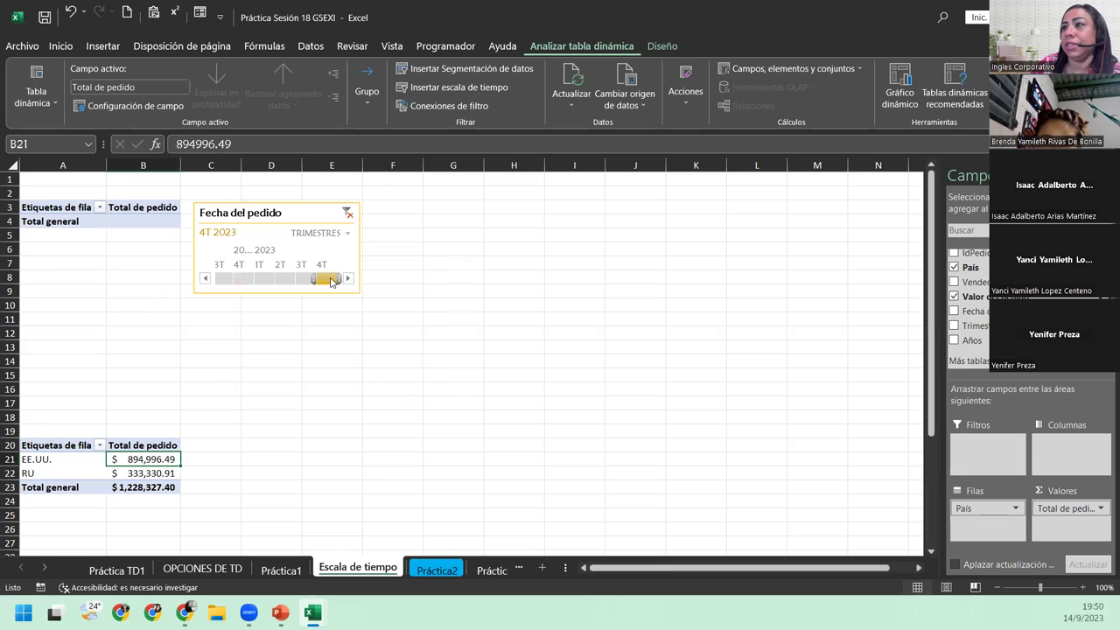
left_click_drag(332, 281, 261, 282)
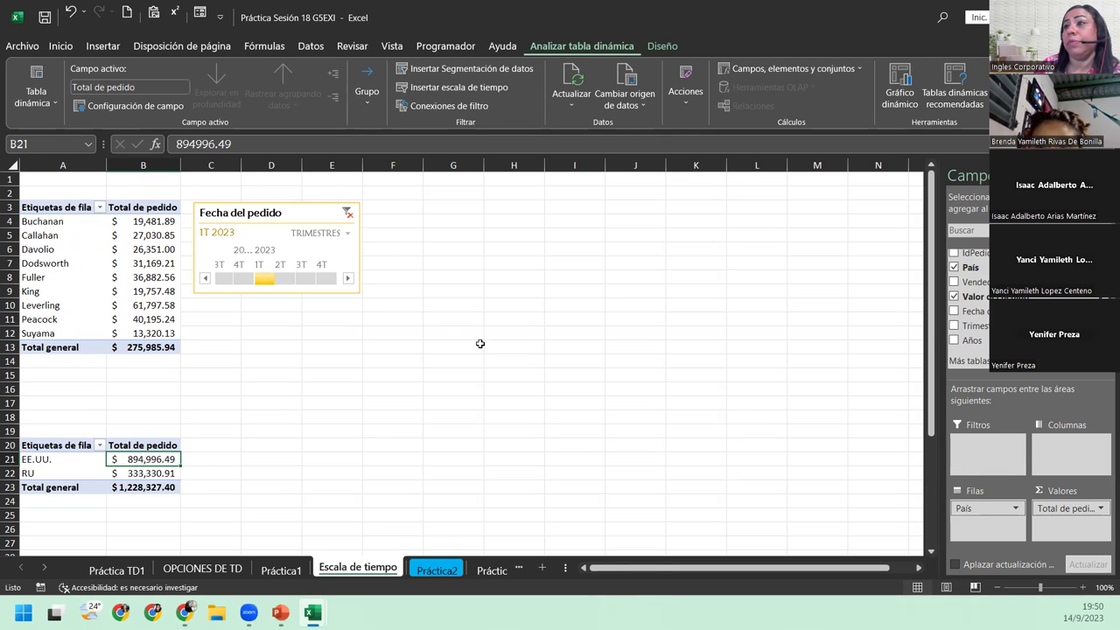
Filter the salesperson totals to 3T 2022 and shift the timeline slightly right
left_click(234, 280)
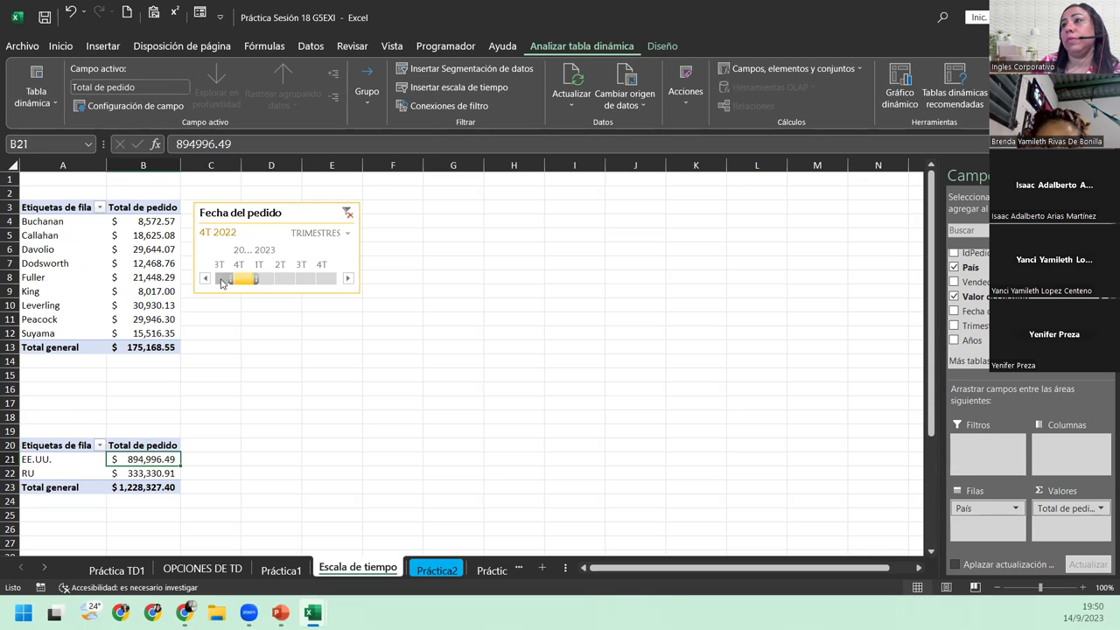
left_click(221, 278)
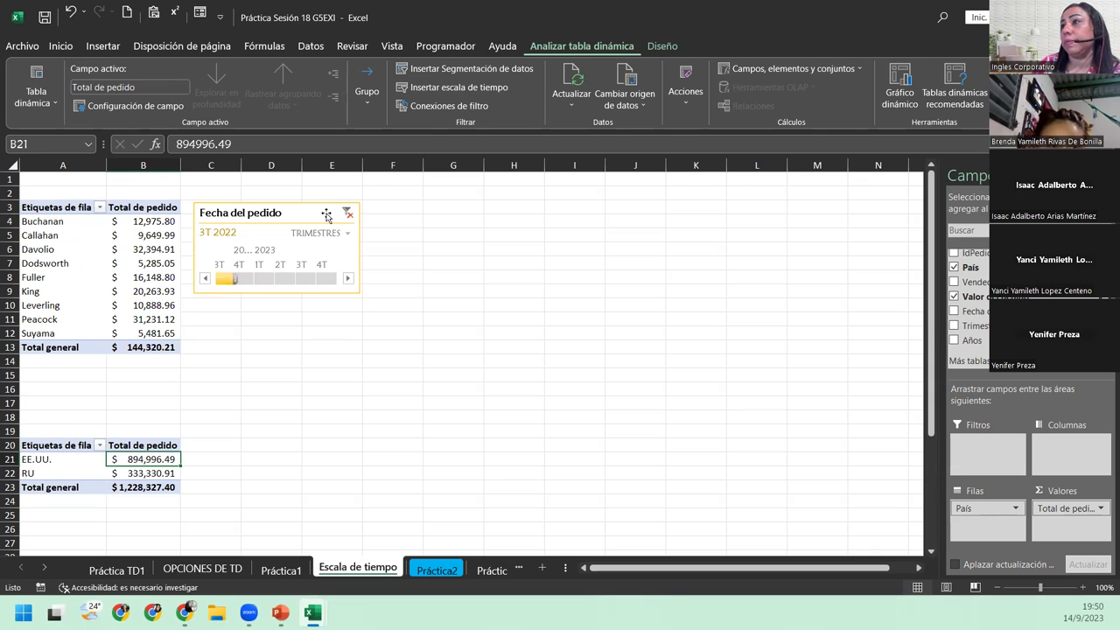
left_click_drag(265, 213, 313, 216)
Enlarge the Fecha del pedido timeline and switch its grouping from TRIMESTRES to MESES
left_click(285, 219)
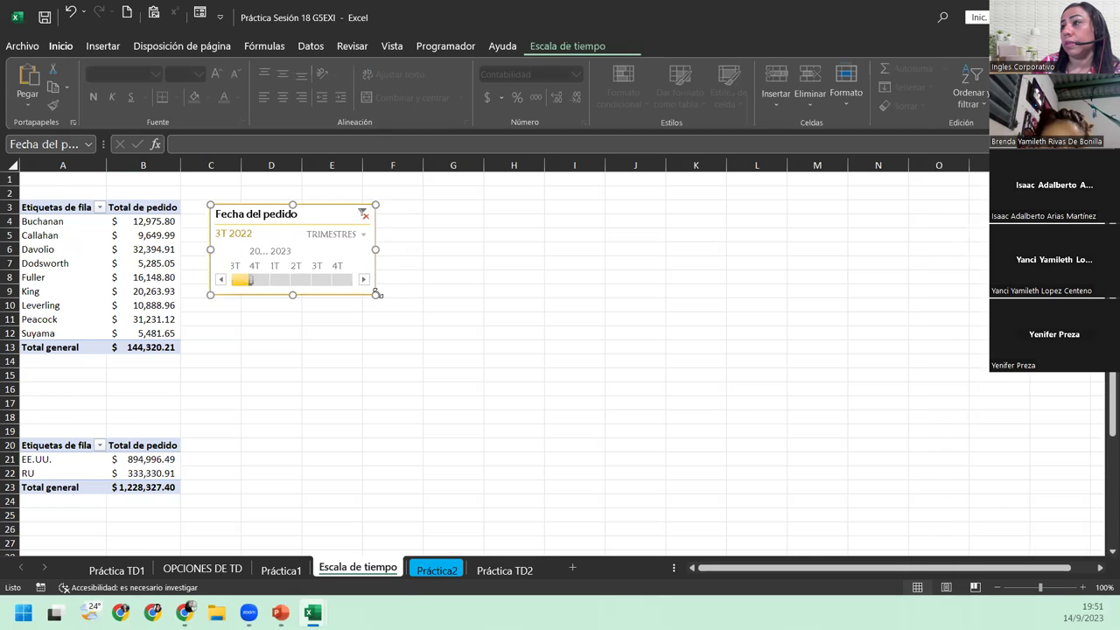
left_click_drag(374, 293, 584, 322)
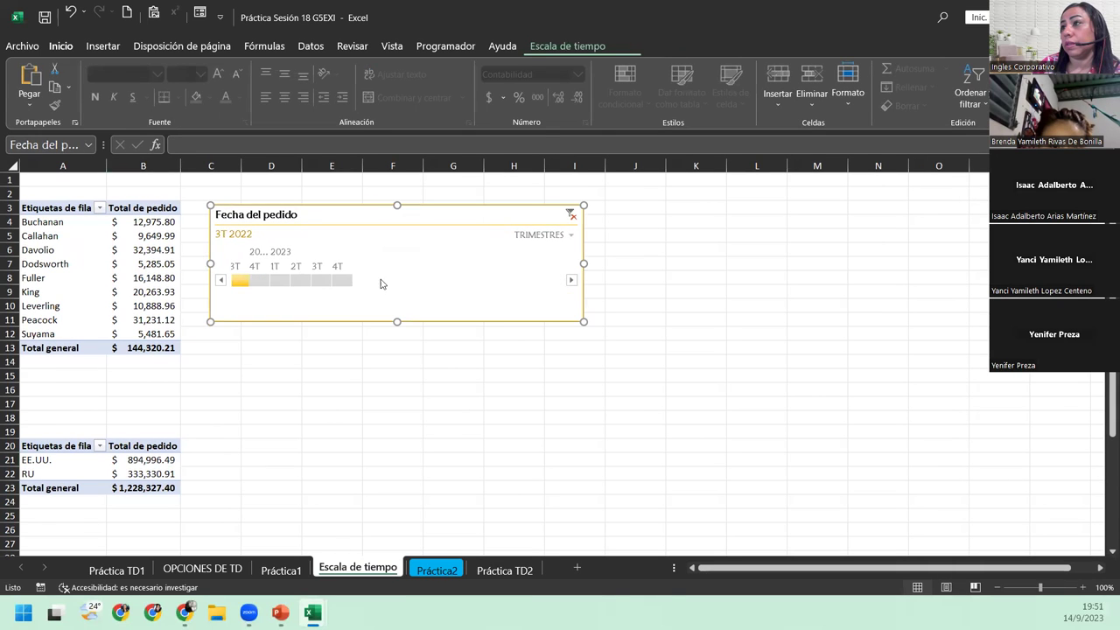
left_click(544, 235)
left_click(552, 288)
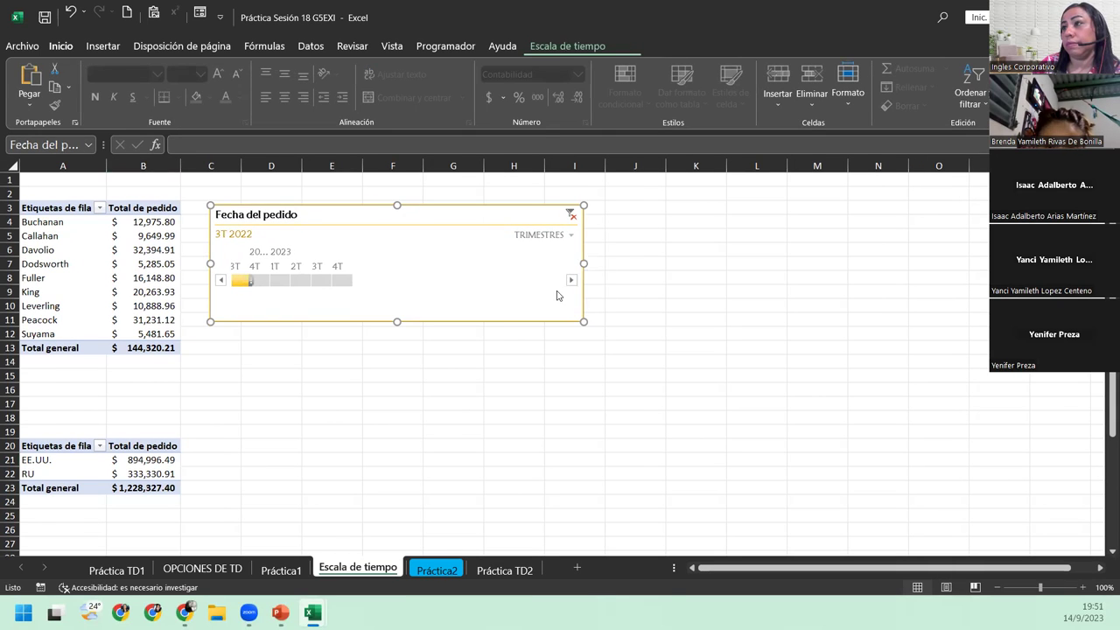
left_click(142, 492)
Filter the salesperson totals to ago 2022 on the month timeline
left_click(134, 461)
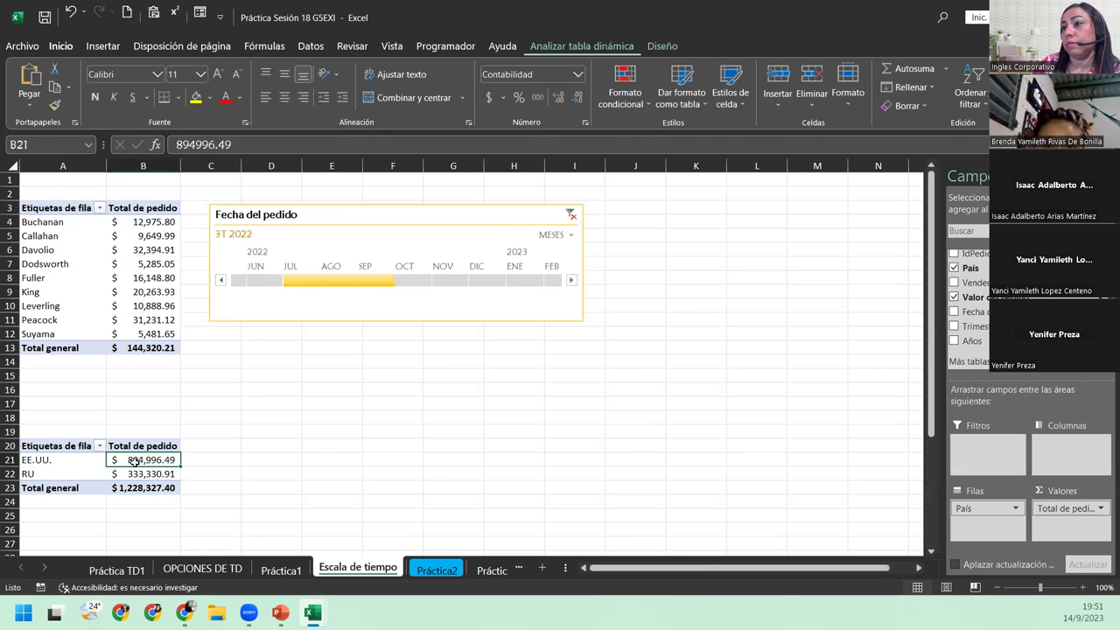
left_click(324, 278)
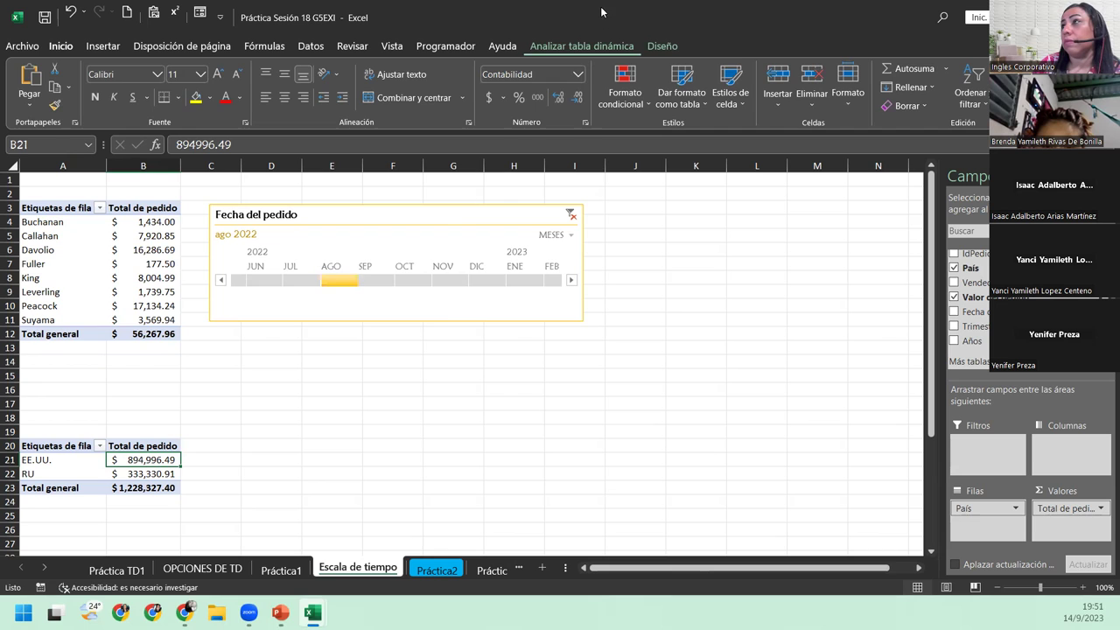
left_click(582, 46)
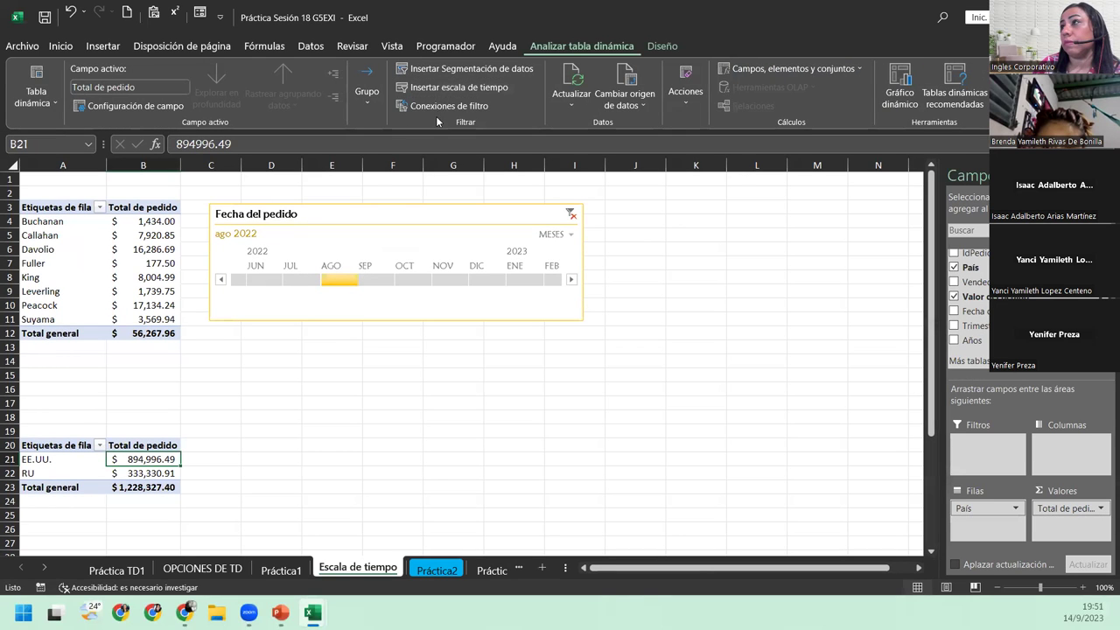
Connect the Fecha del pedido timeline to the country pivot, then filter both to ene 2023
left_click(441, 106)
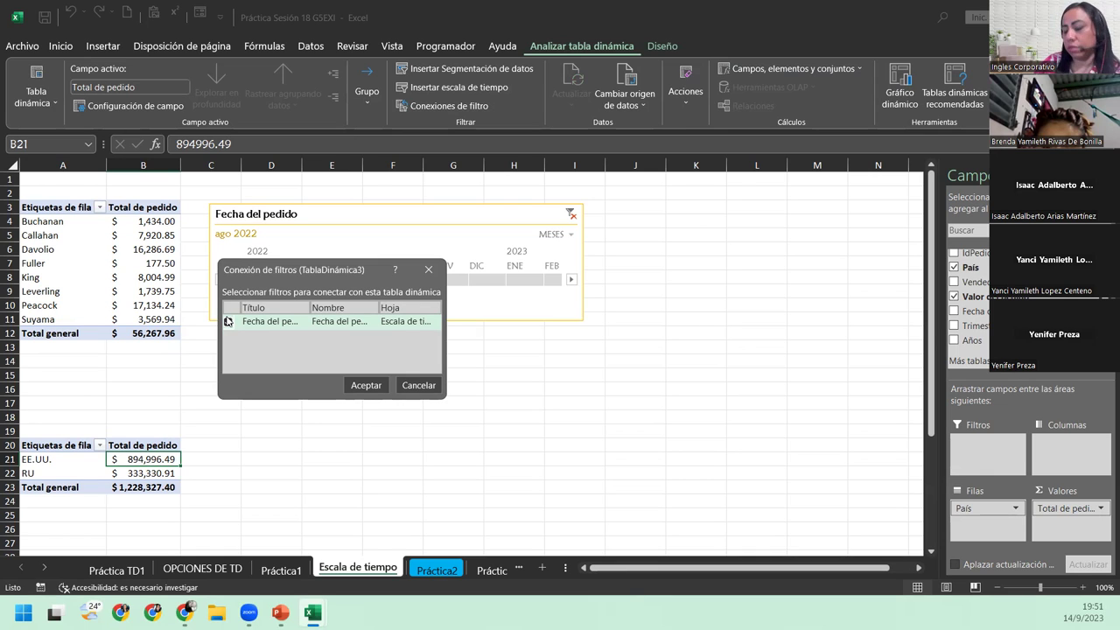
left_click(228, 321)
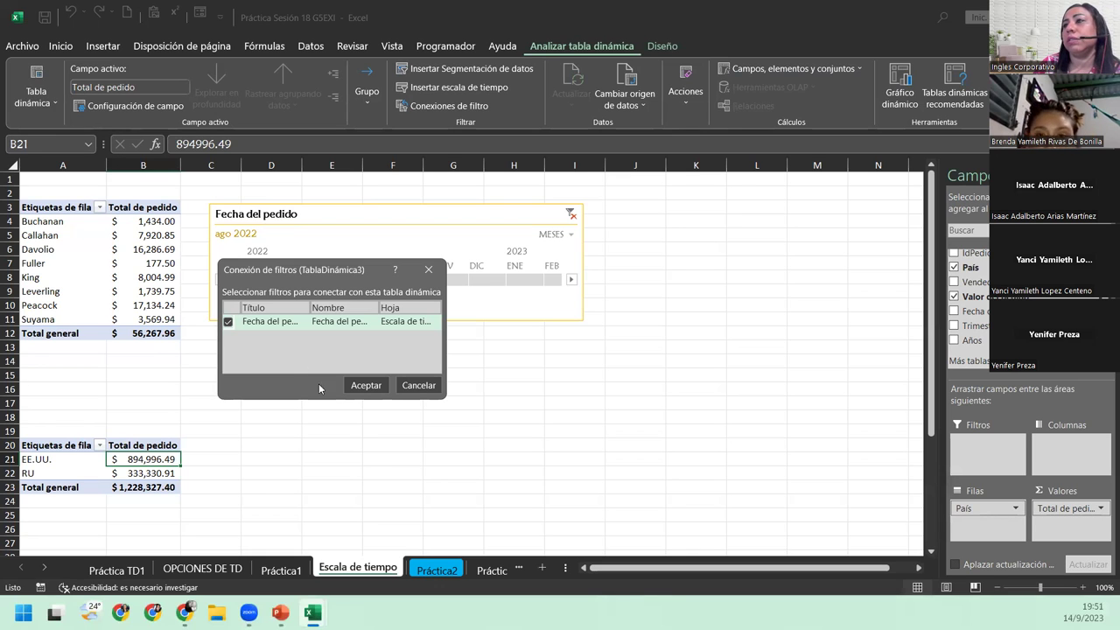
left_click(366, 385)
left_click(374, 278)
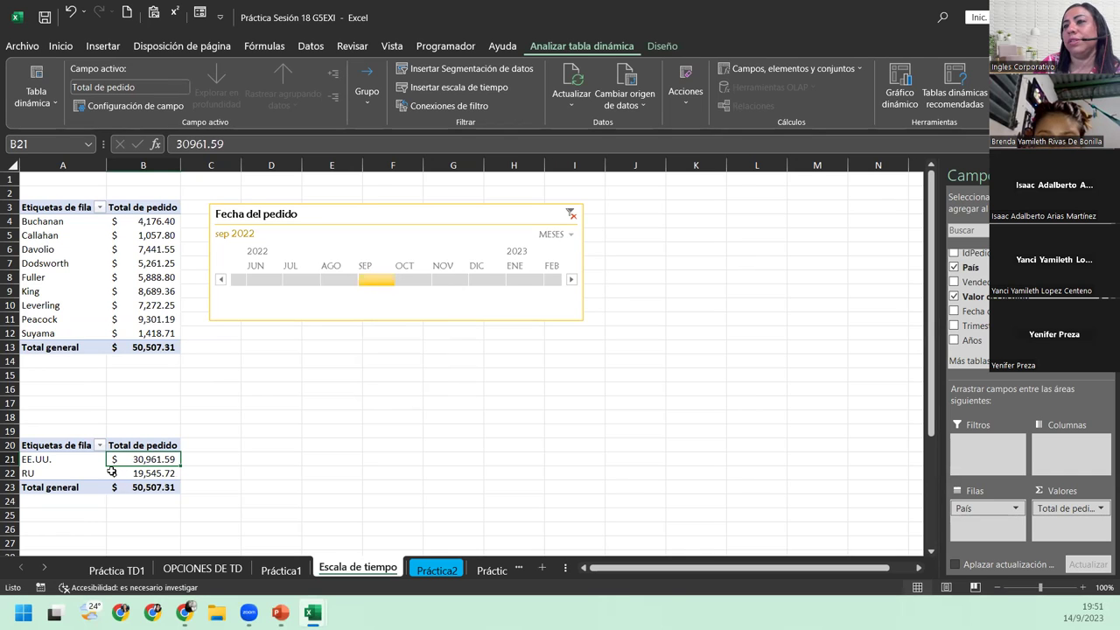
left_click(523, 282)
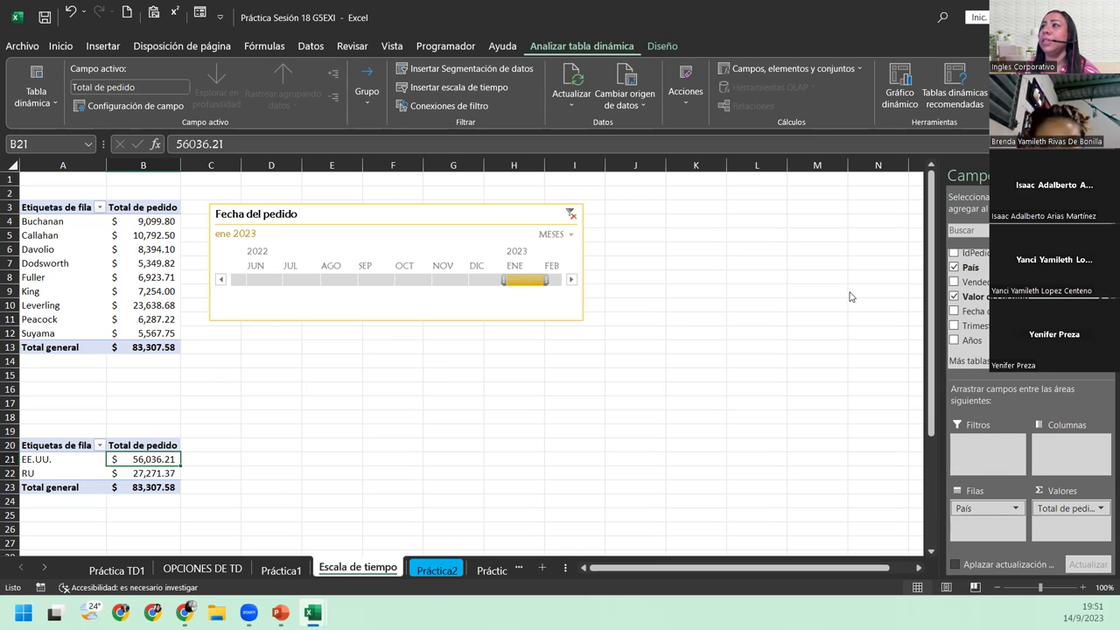
left_click(432, 106)
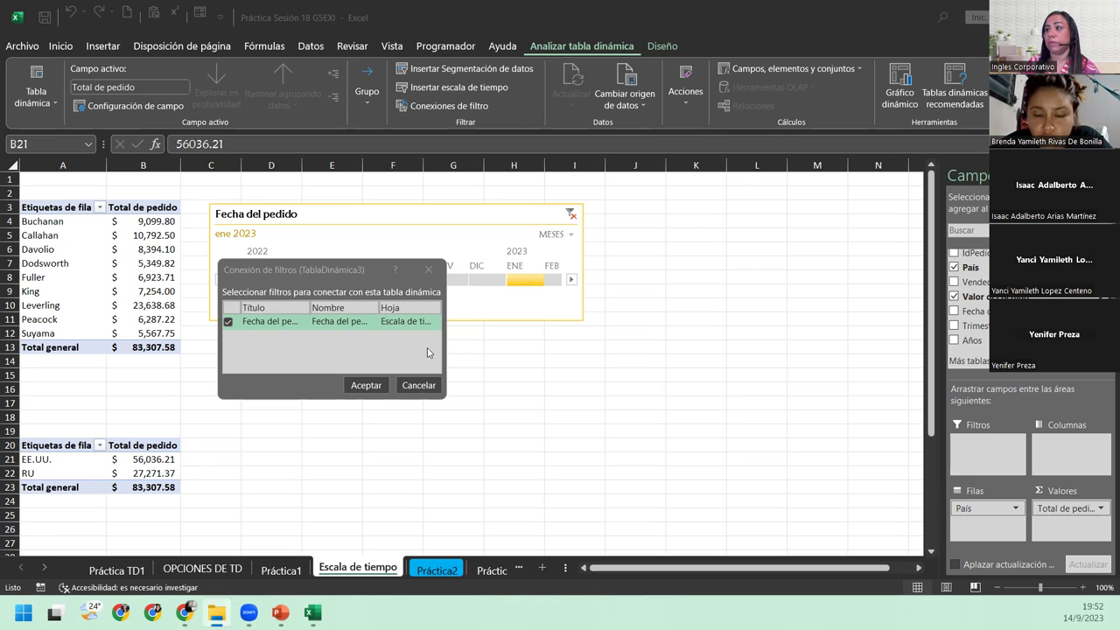
left_click(431, 385)
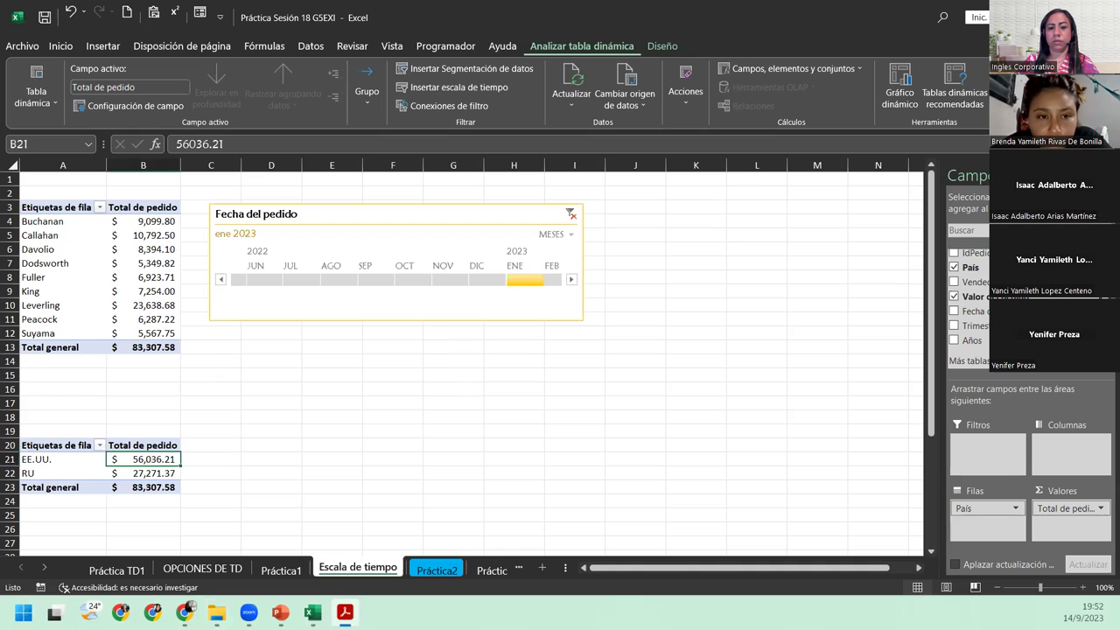
left_click(393, 313)
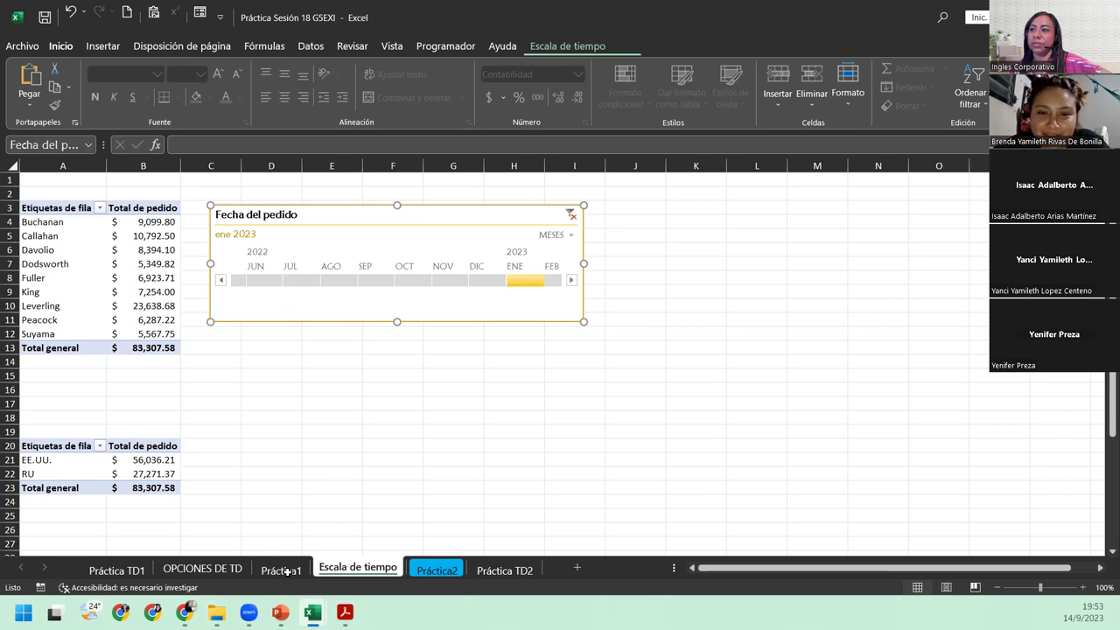
Review both pivots and the timeline's grouping options, keeping the ene 2023 filter unchanged
left_click(144, 474)
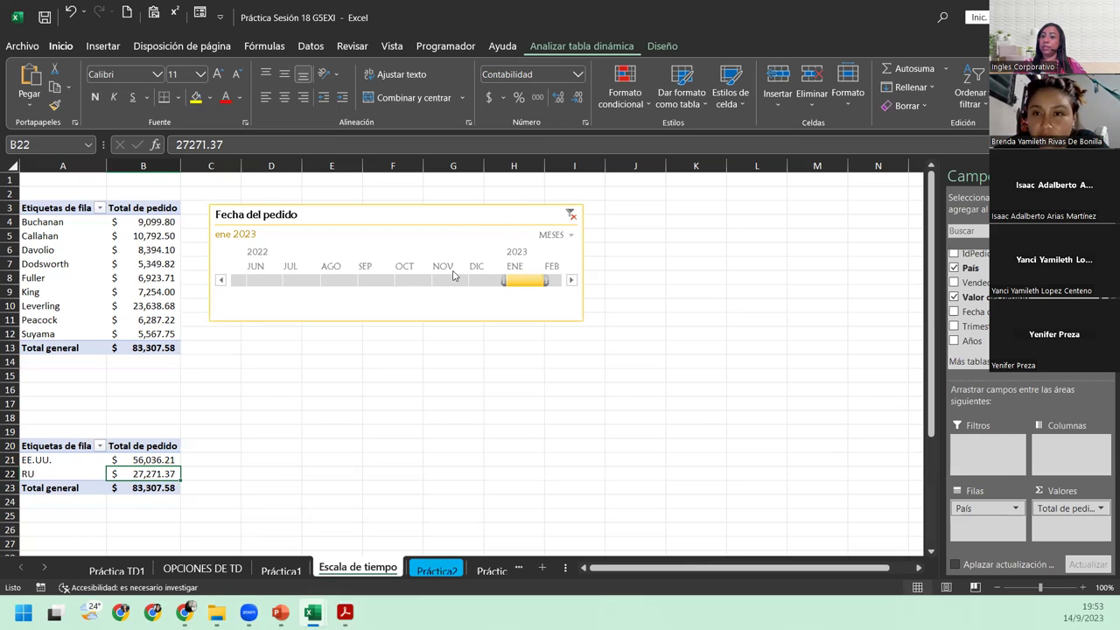
left_click(563, 240)
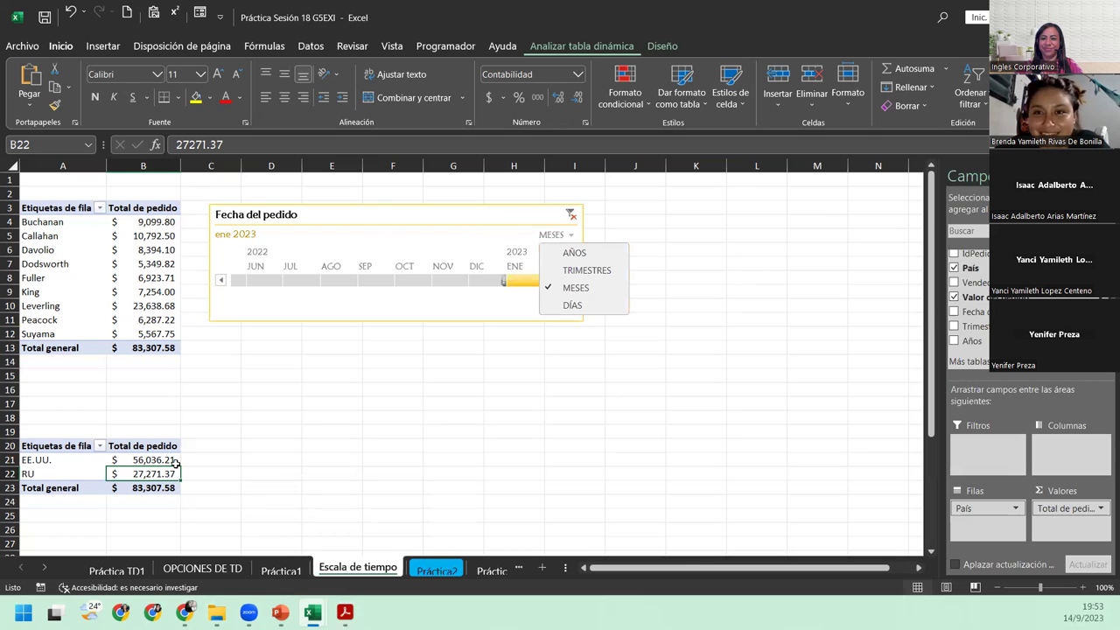
left_click(59, 461)
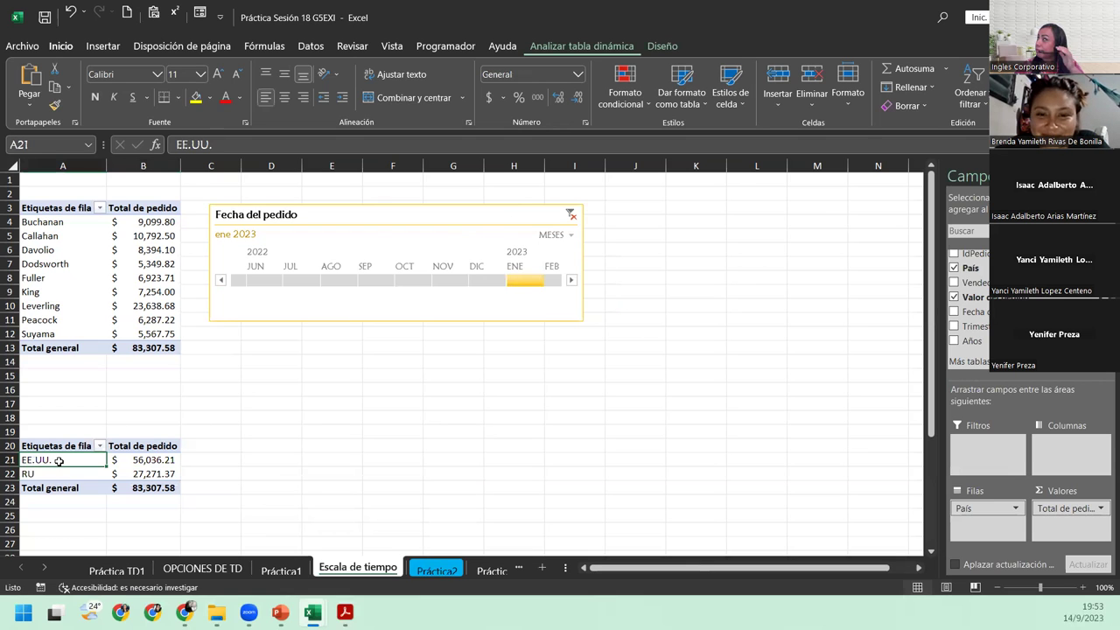
left_click(100, 264)
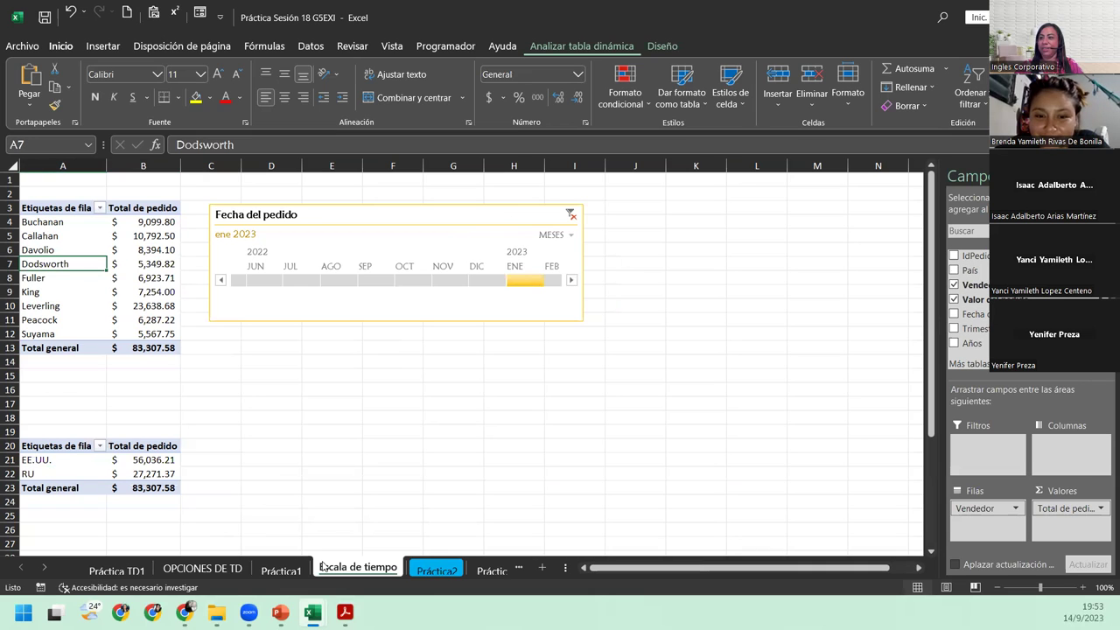
Browse the Práctica2, Práctica1 and Escala de tiempo sheets, then open Práctica TD2
left_click(426, 571)
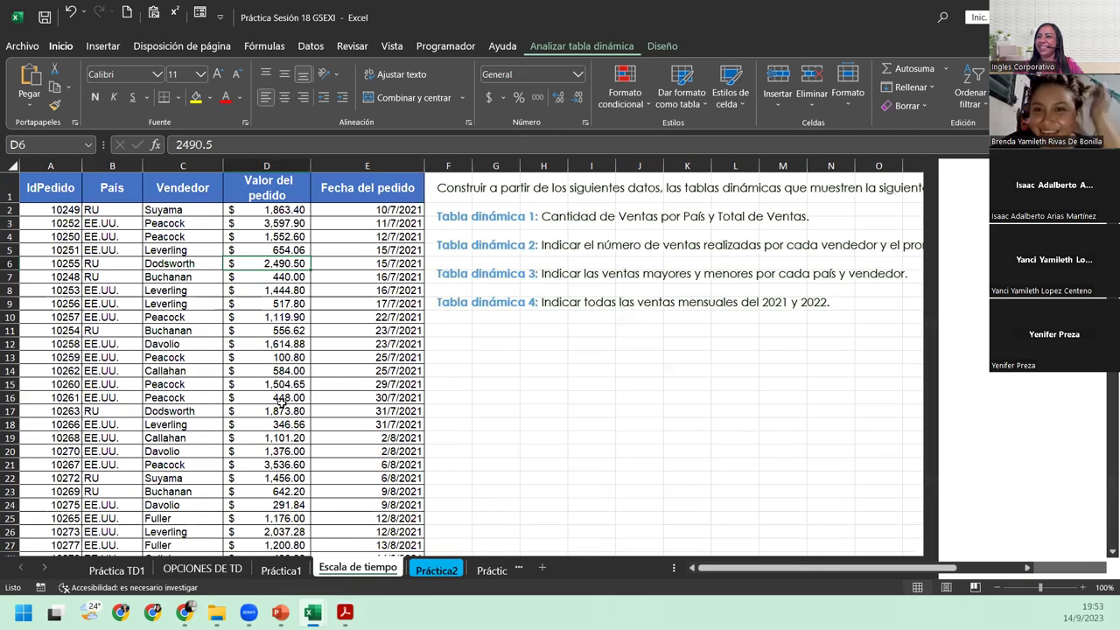
left_click(282, 570)
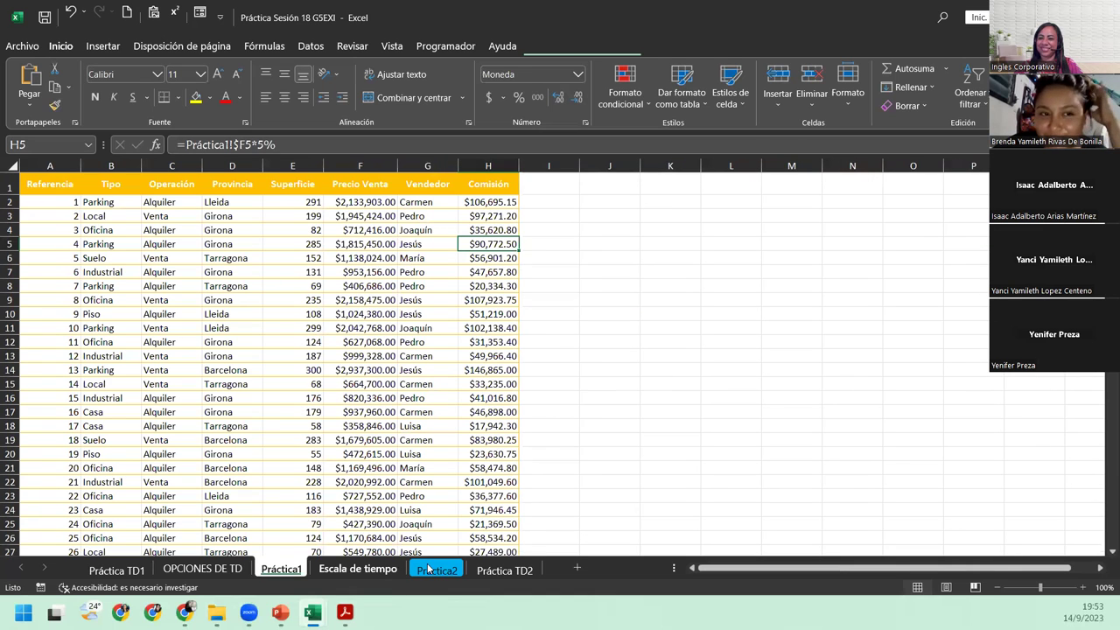
key("ctrl+Page_Down")
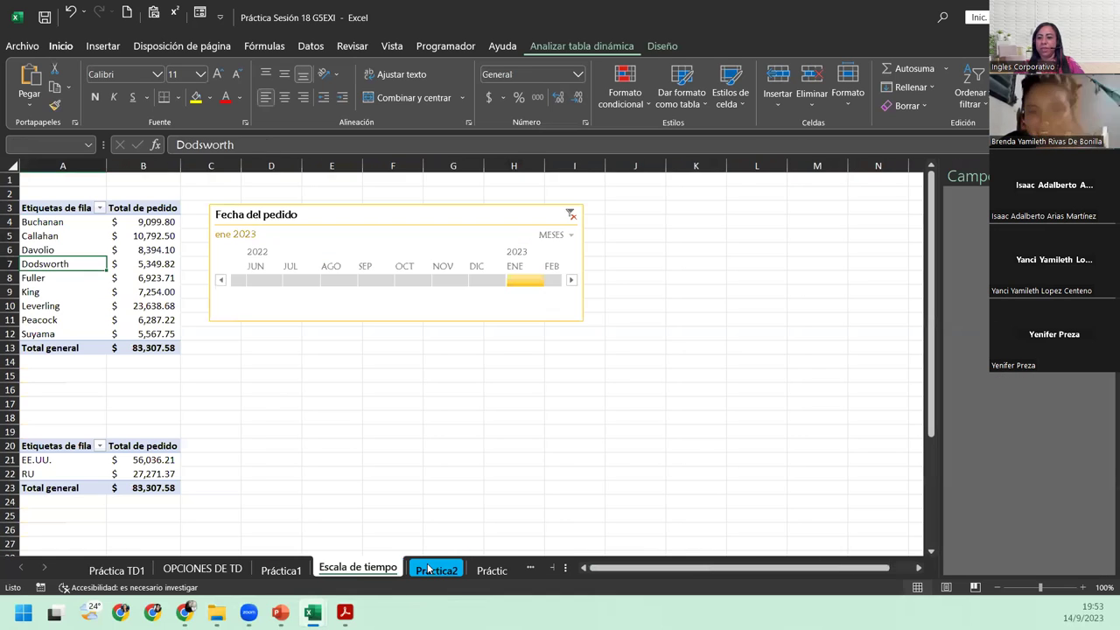
left_click(428, 569)
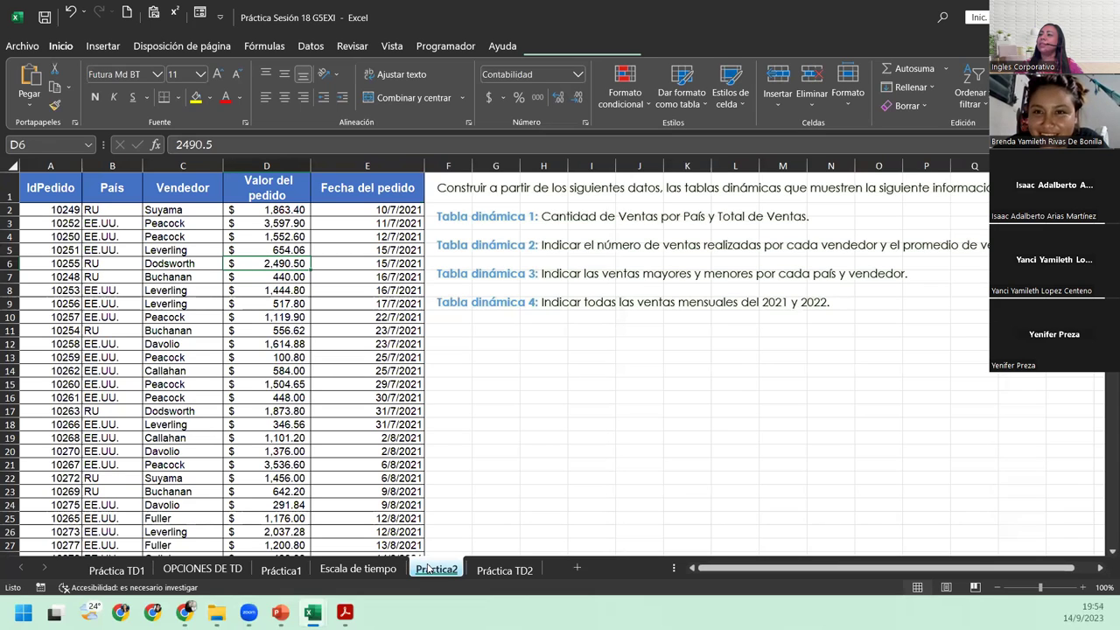
left_click(383, 327)
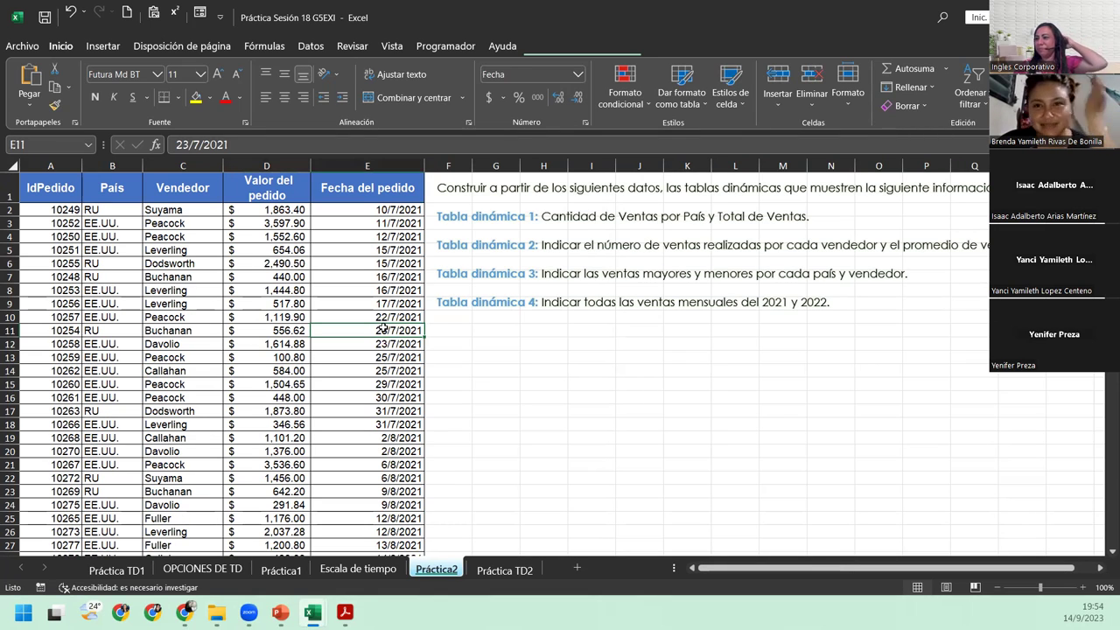
left_click(508, 570)
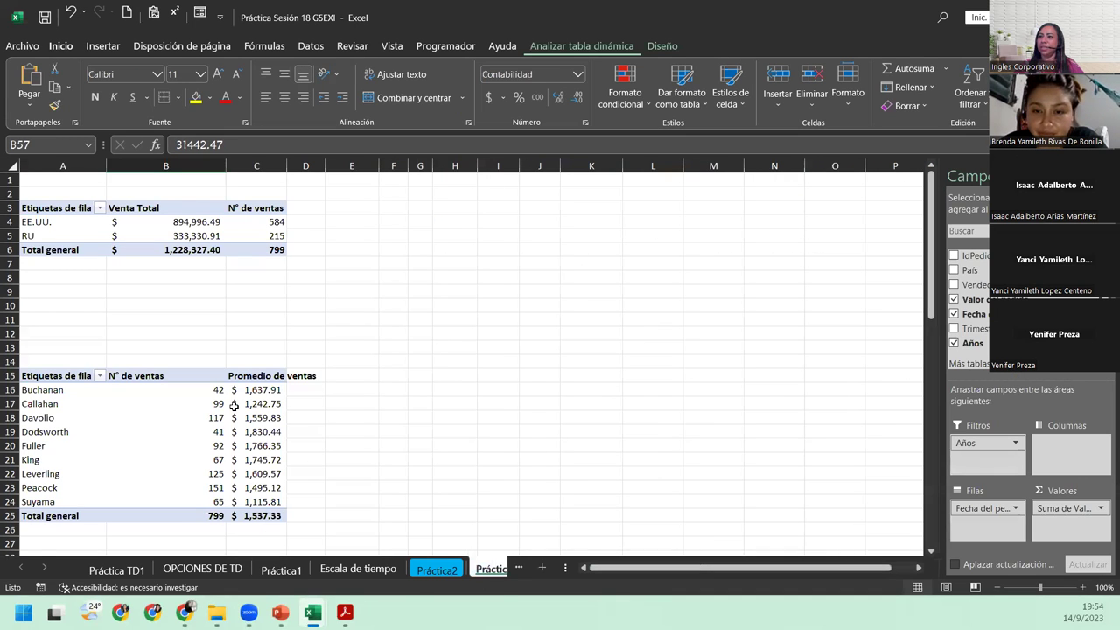
Review the monthly sales pivot further down Práctica TD2, then return to the Práctica2 sheet
scroll(233, 405, "down", 5)
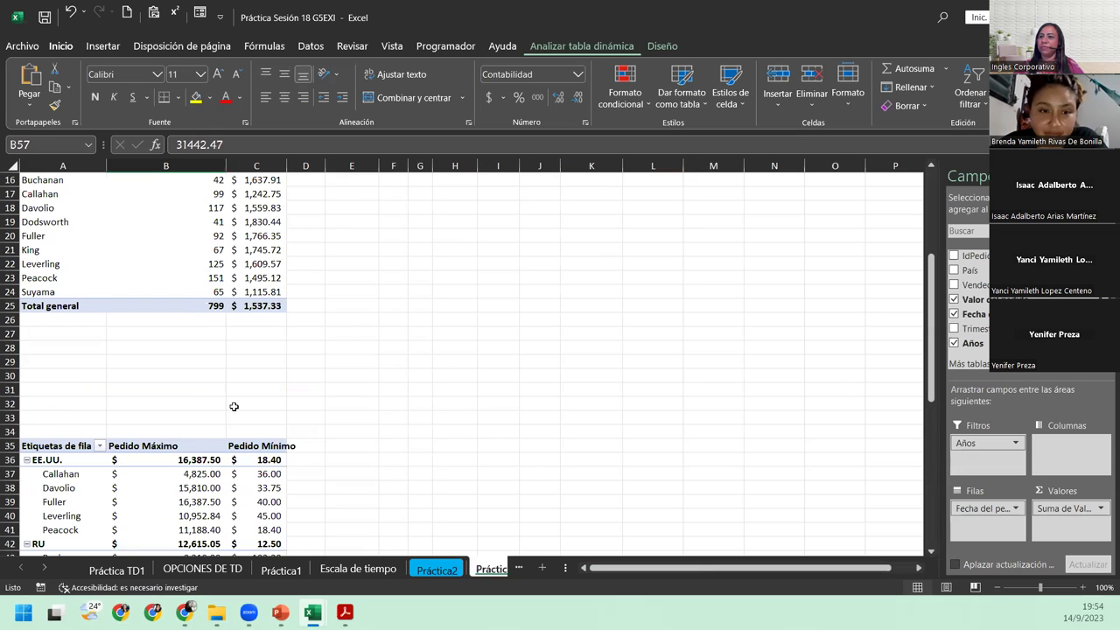
scroll(233, 406, "down", 4)
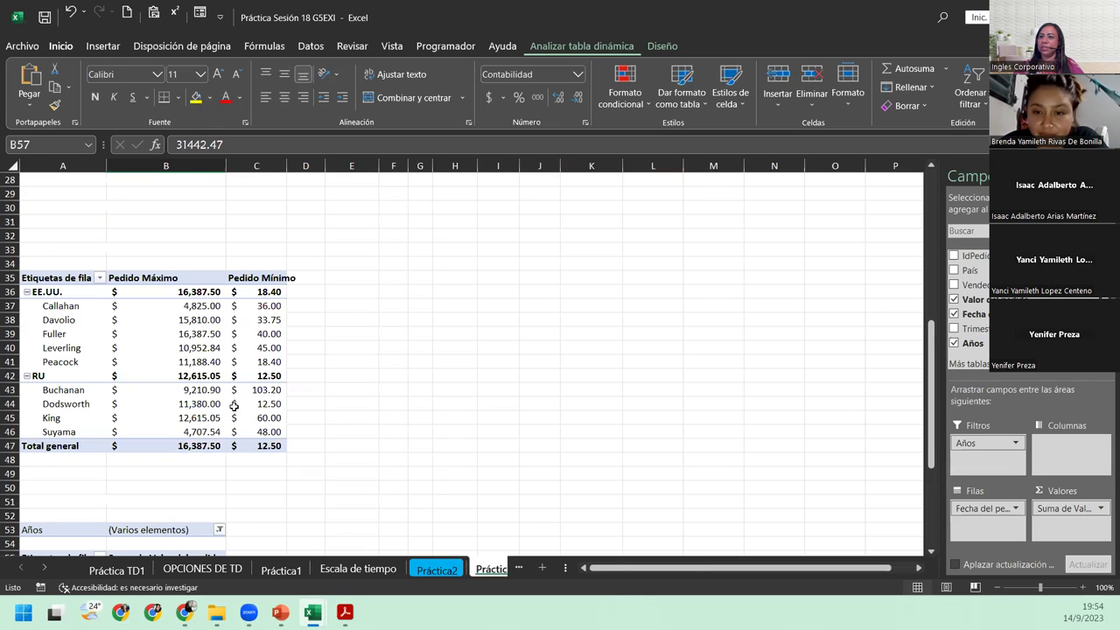
scroll(234, 406, "down", 4)
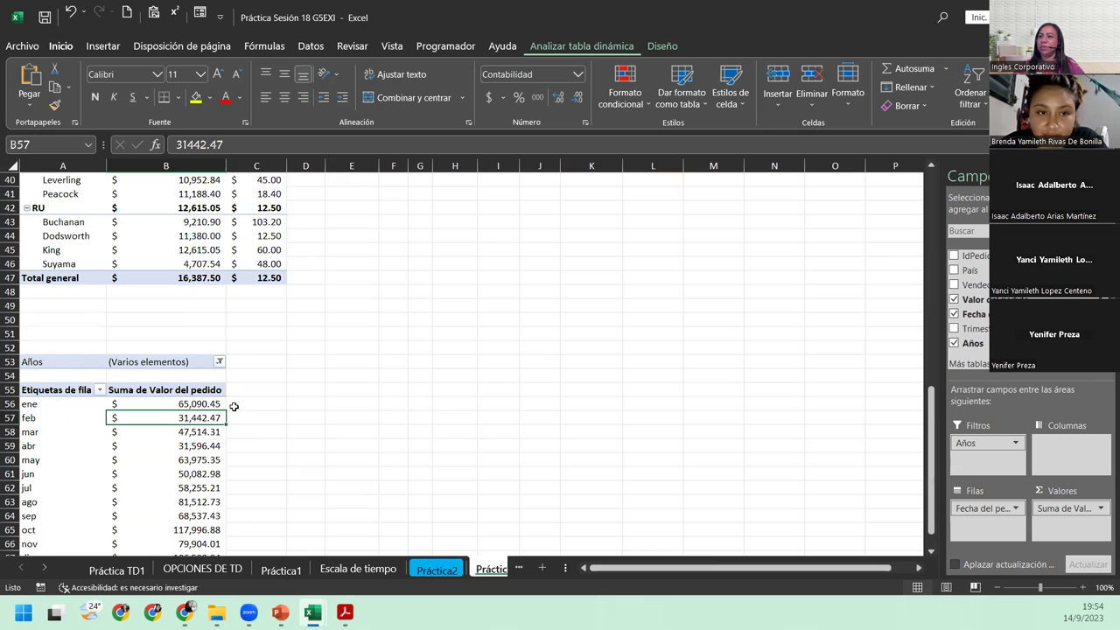
scroll(234, 406, "down", 5)
left_click(94, 297)
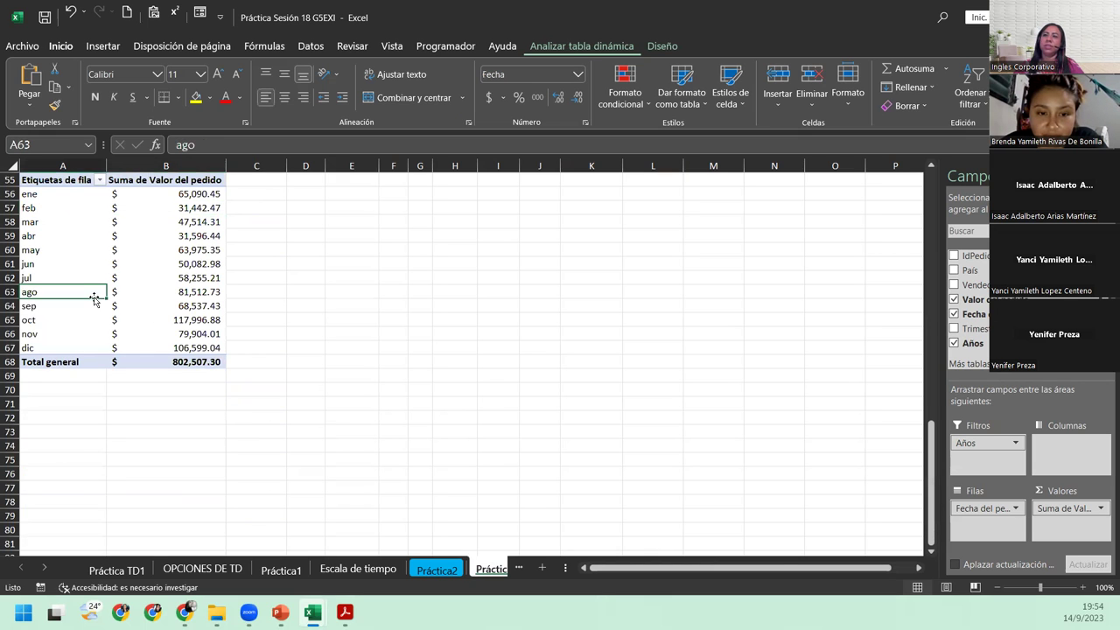
scroll(94, 298, "up", 2)
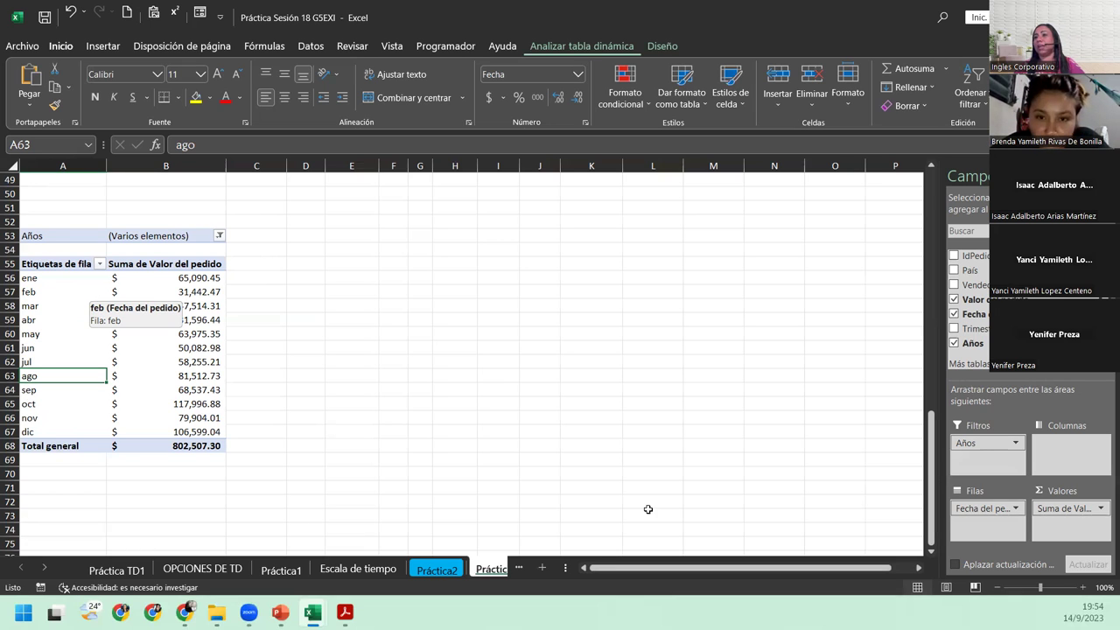
left_click(427, 569)
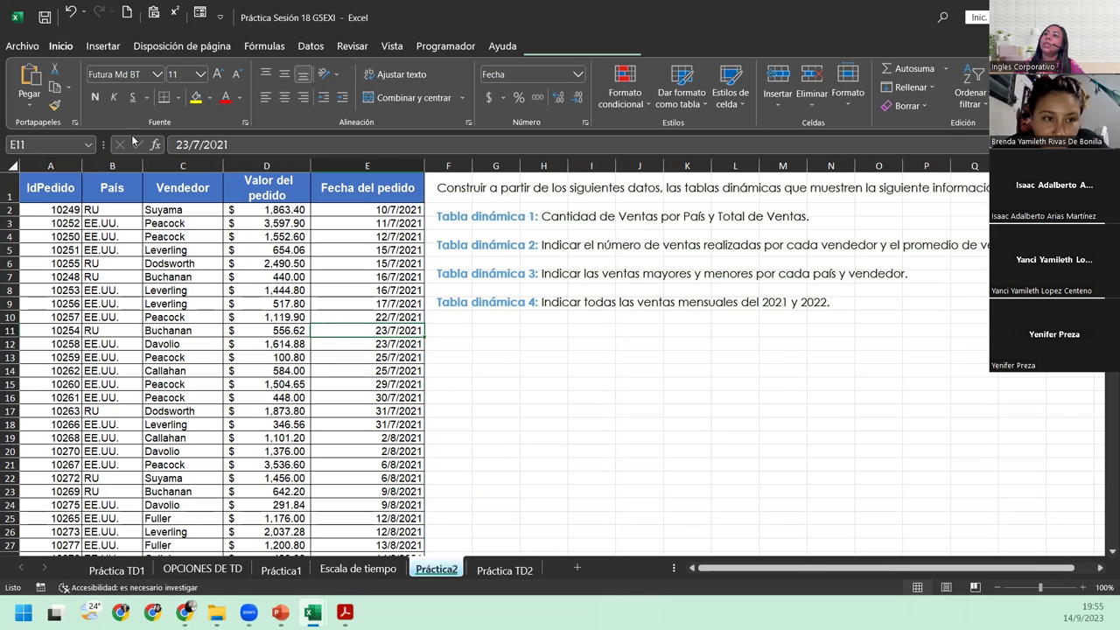
Insert a pivot table from the order data at existing location Práctica2!$G$15
left_click(121, 49)
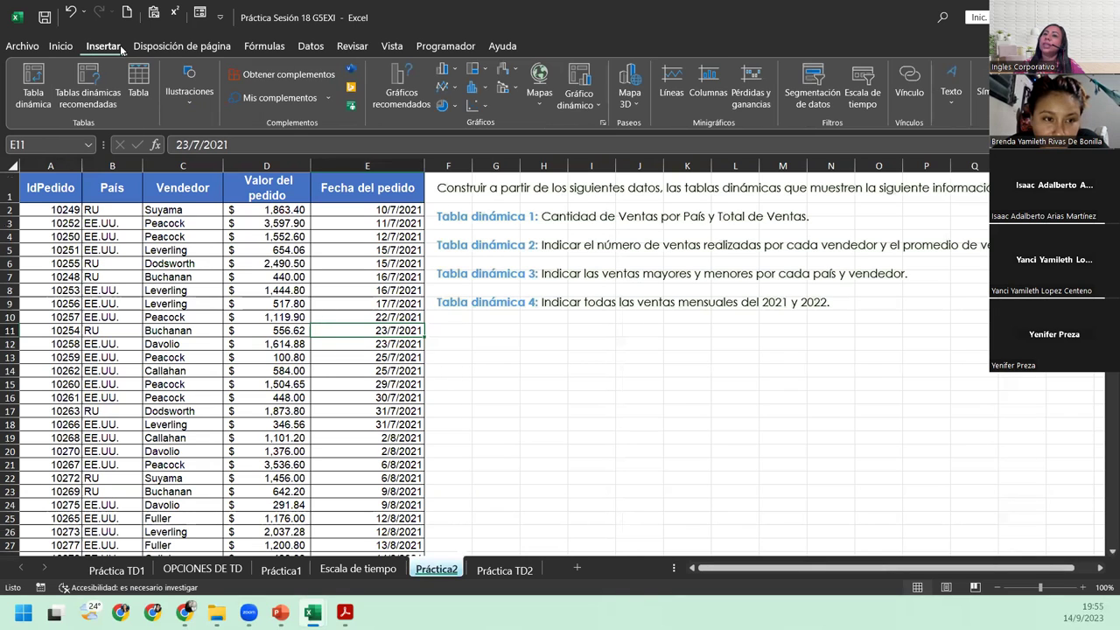
left_click(35, 77)
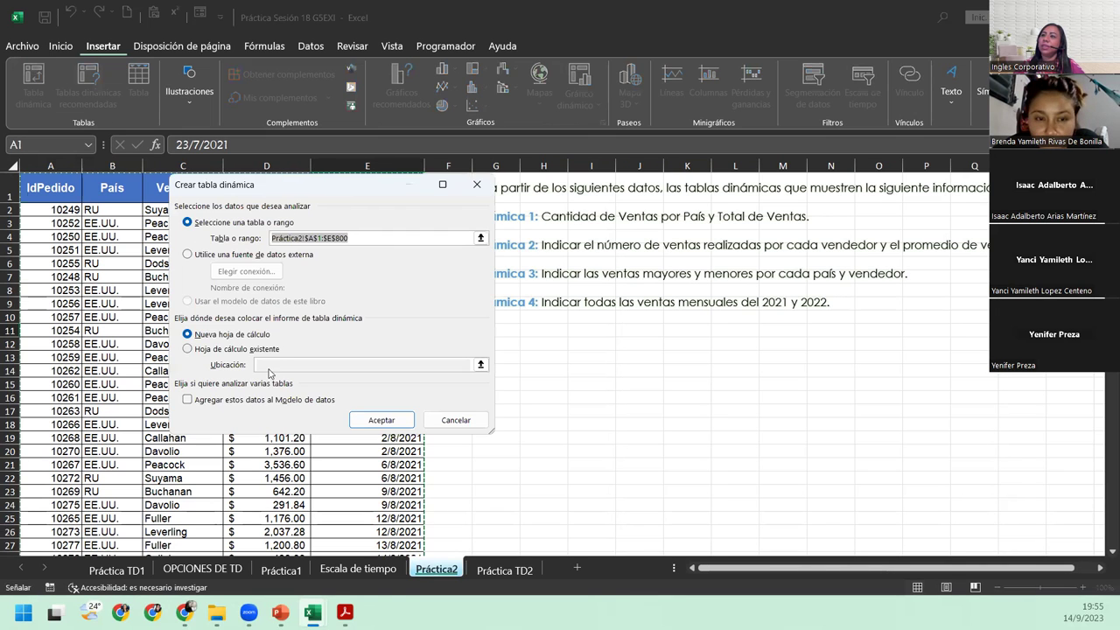
left_click(271, 350)
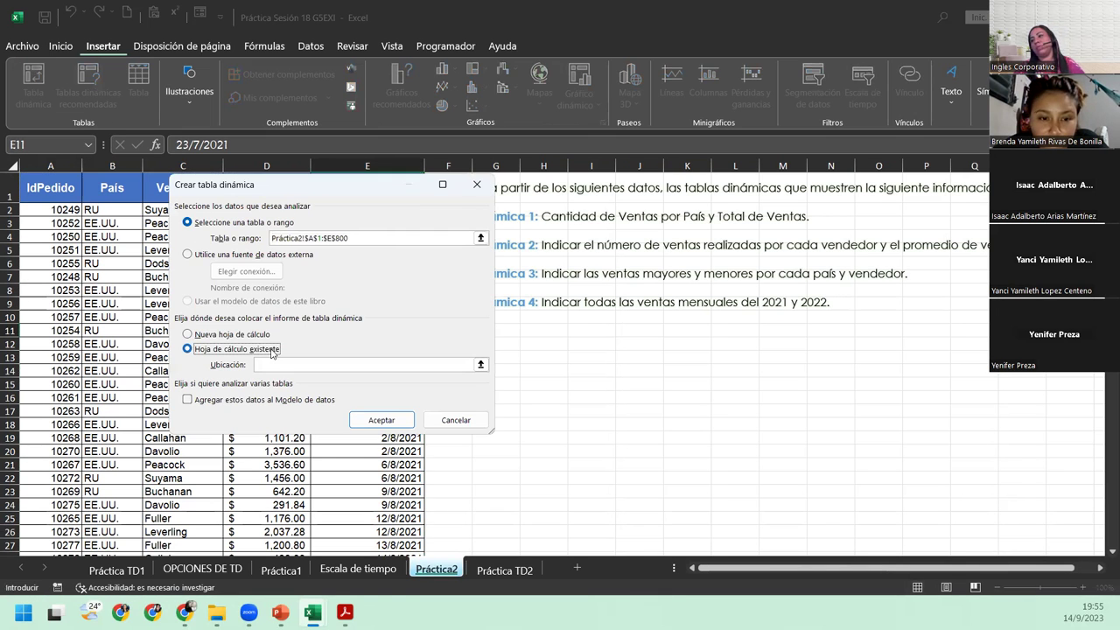
left_click(368, 364)
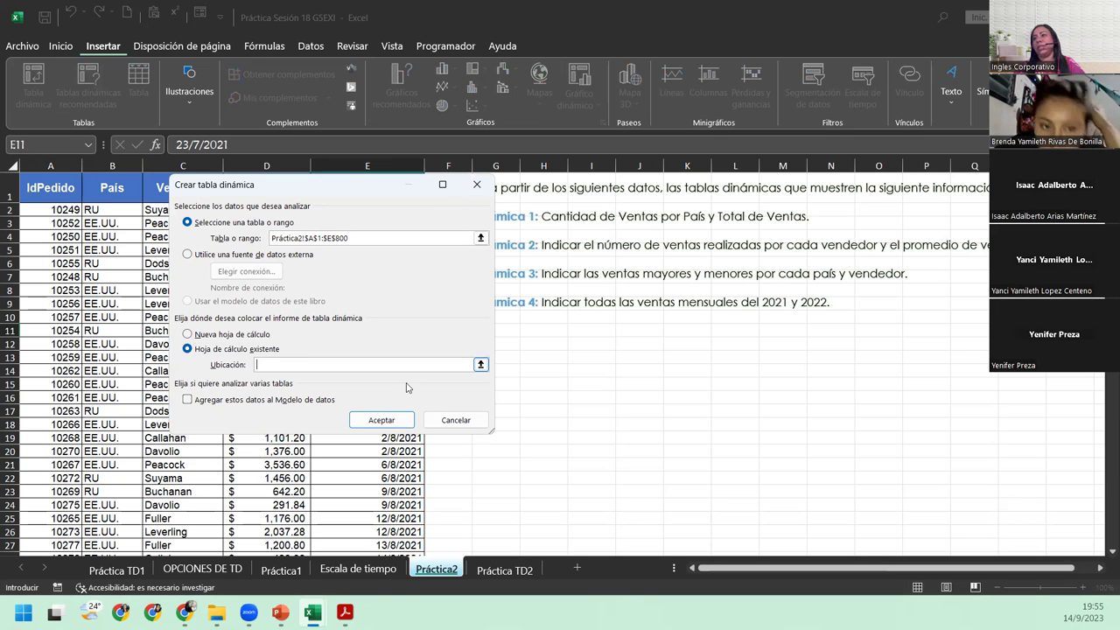
left_click(510, 395)
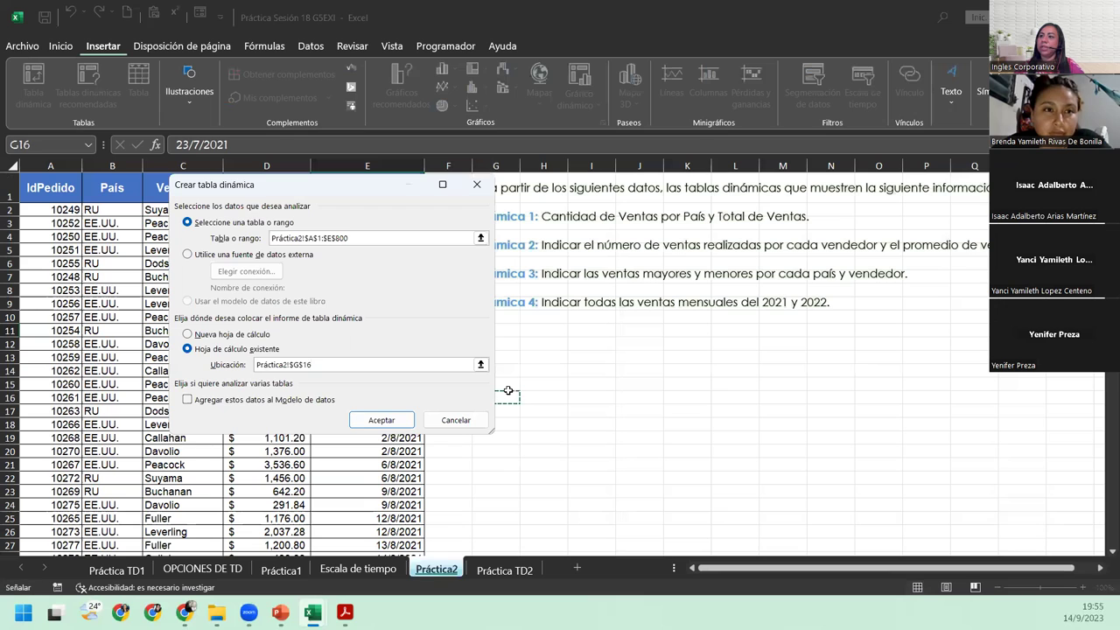
left_click(508, 376)
left_click(509, 381)
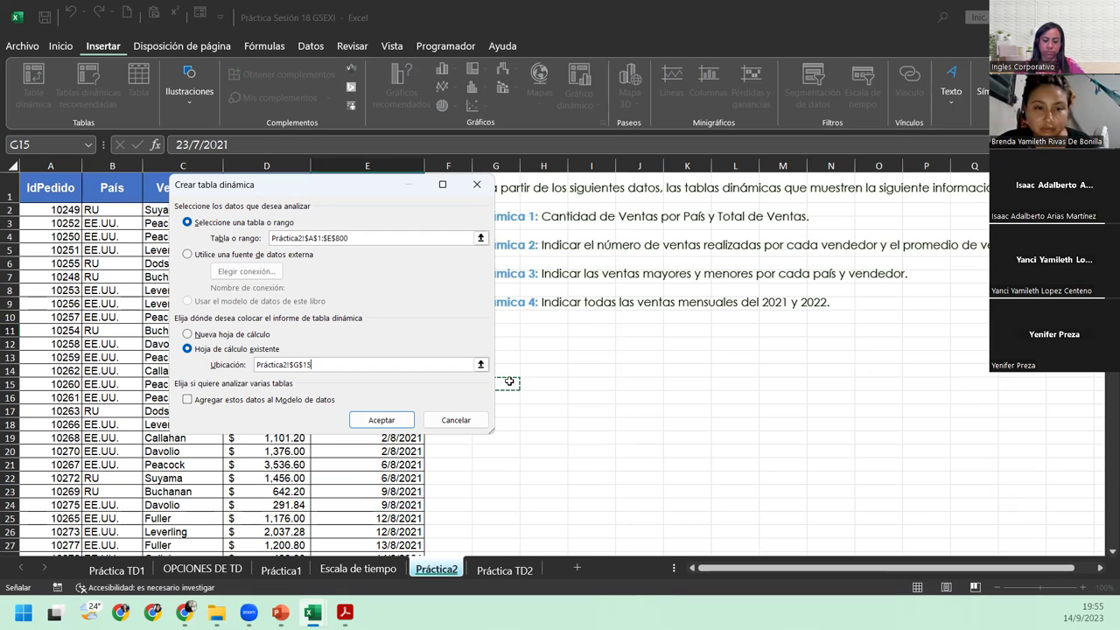
left_click(384, 420)
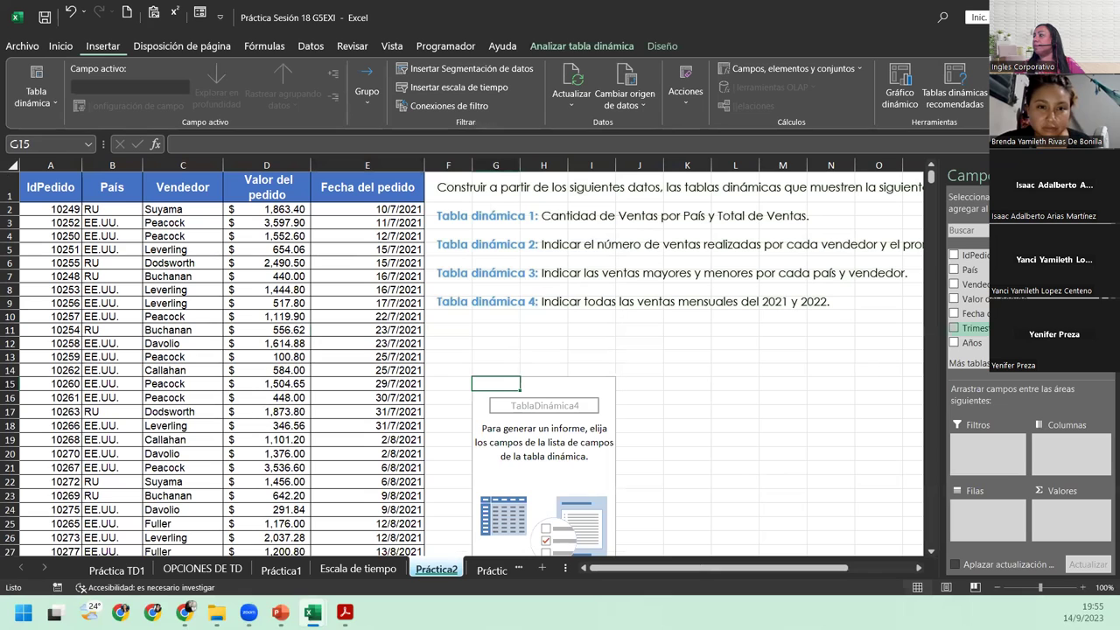
Put order date in rows and sum Valor del pedido in Contabilidad format with $ Español (El Salvador)
left_click_drag(987, 312, 989, 518)
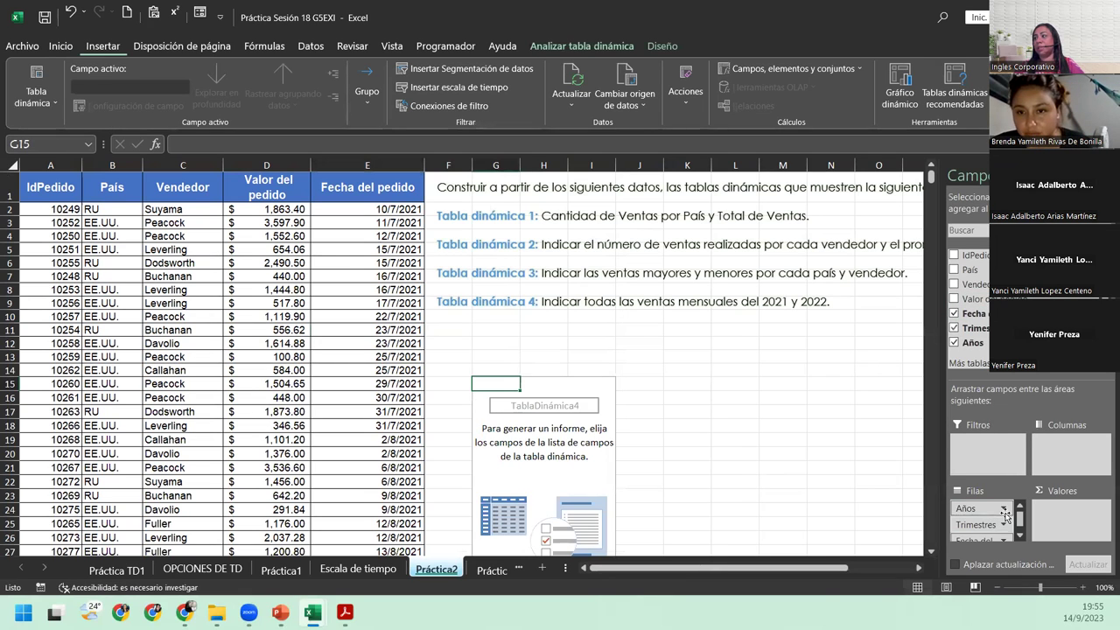
left_click_drag(971, 298, 1079, 521)
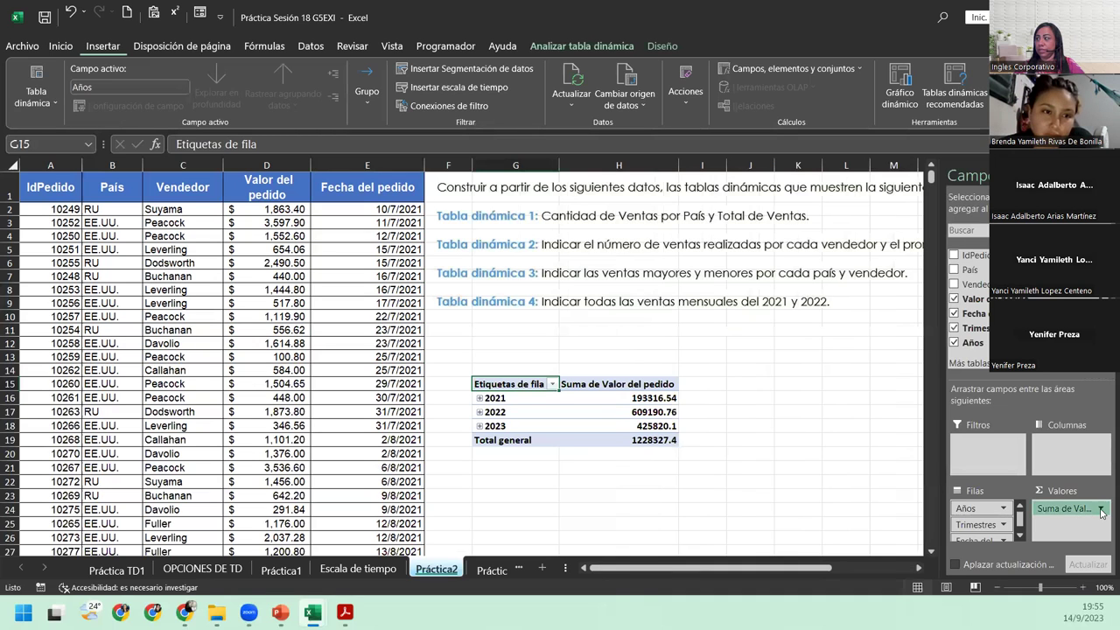
left_click(1100, 508)
left_click(1028, 492)
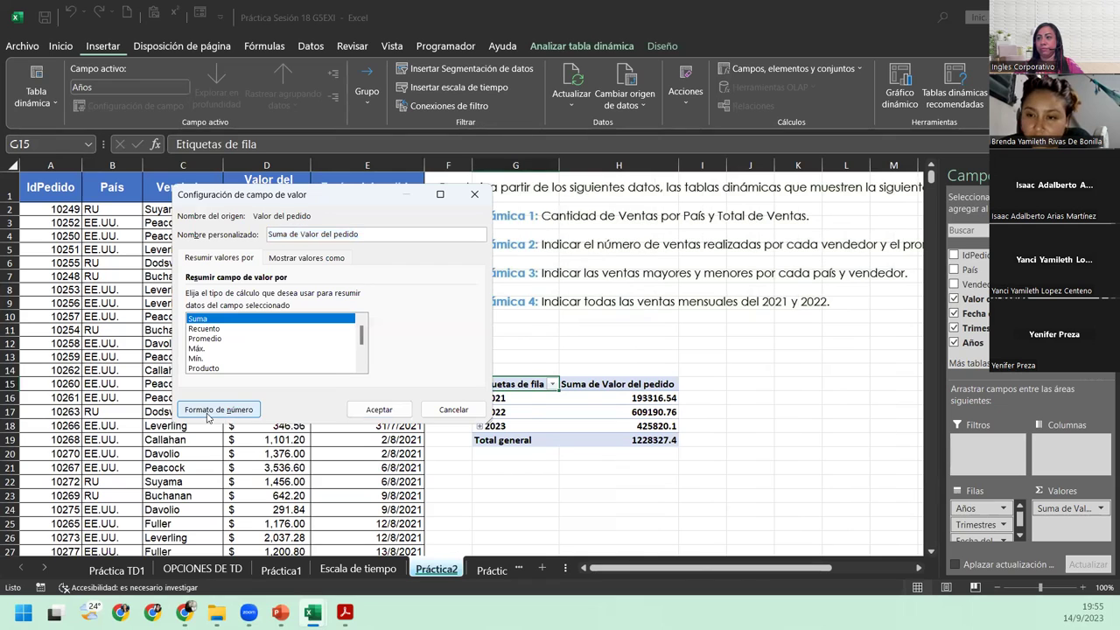
left_click(210, 410)
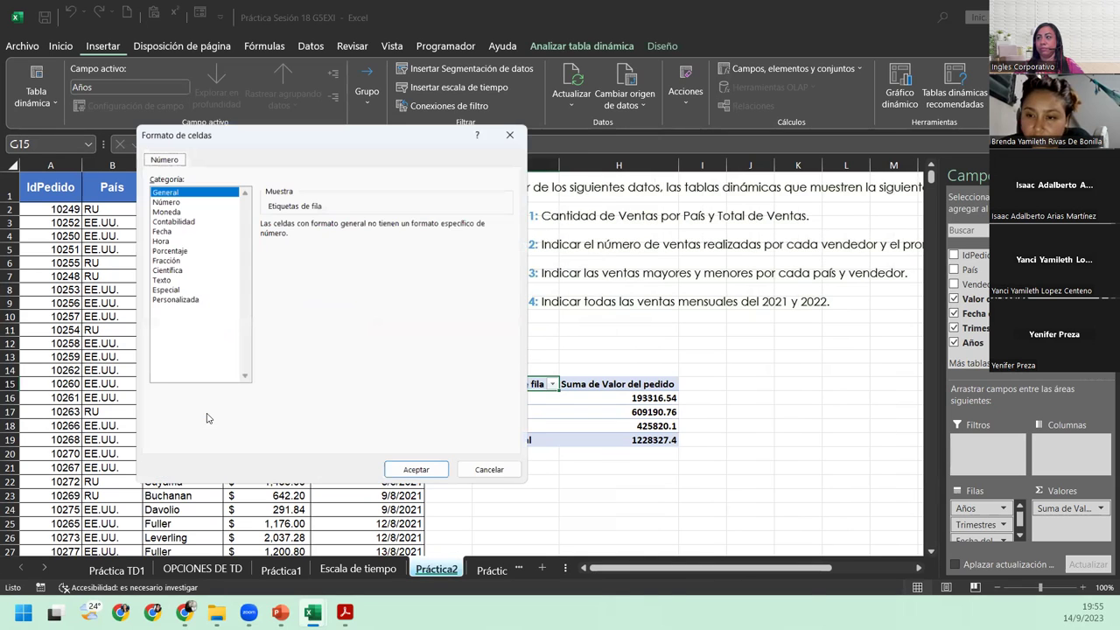
left_click(182, 219)
left_click(510, 242)
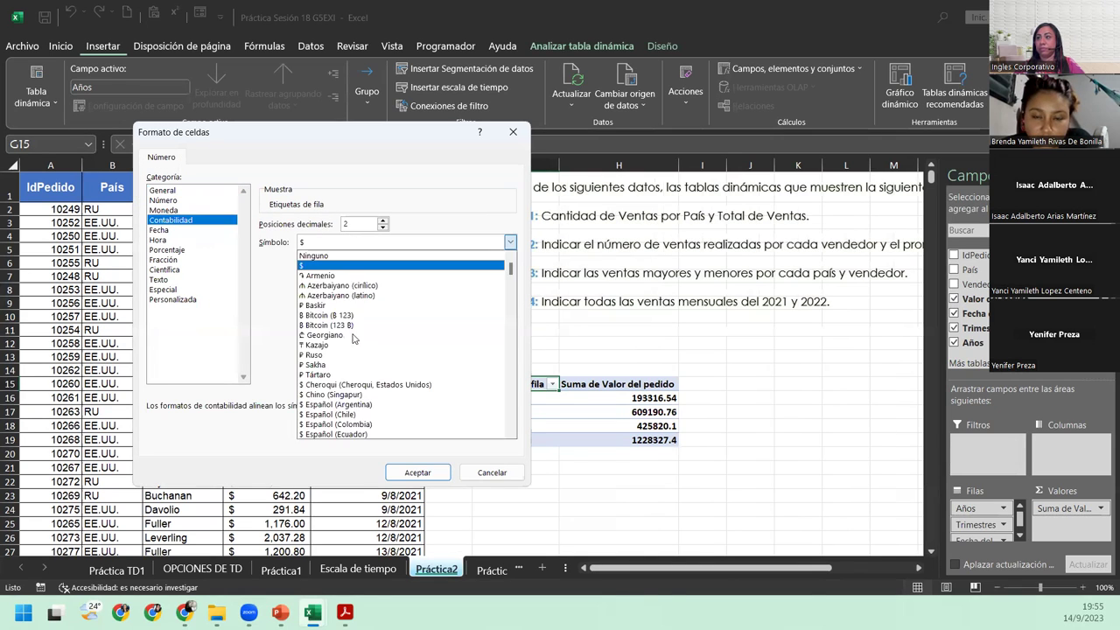
left_click(350, 395)
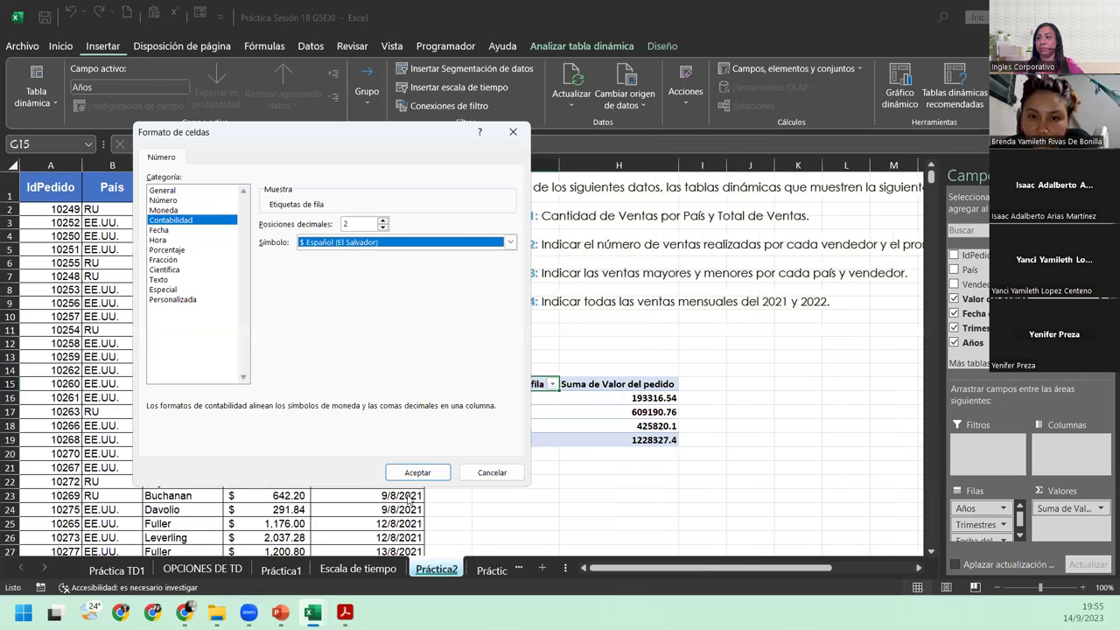
key("Return")
left_click(450, 408)
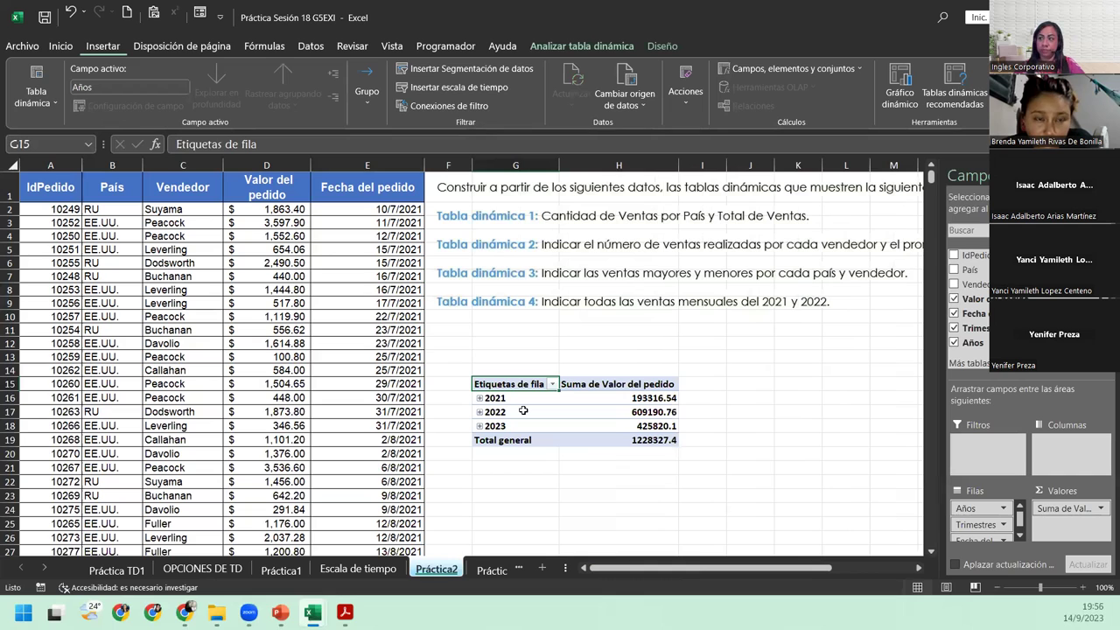
Expand 2022 into its quarters, then expand Trim.1 and Trim.2 into their months
left_click(522, 411)
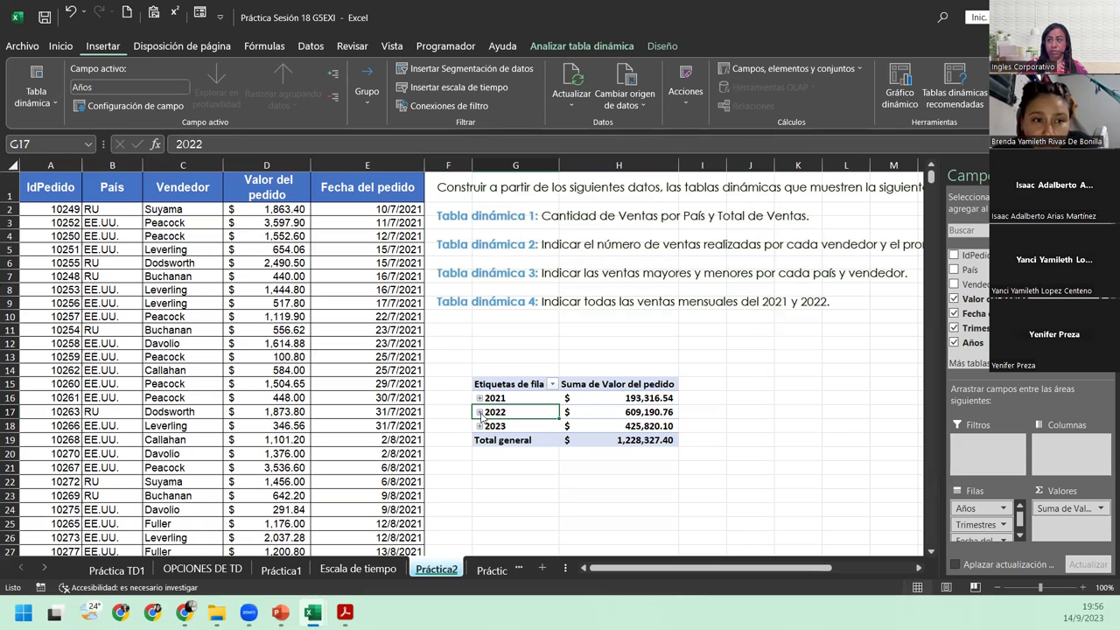
left_click(480, 412)
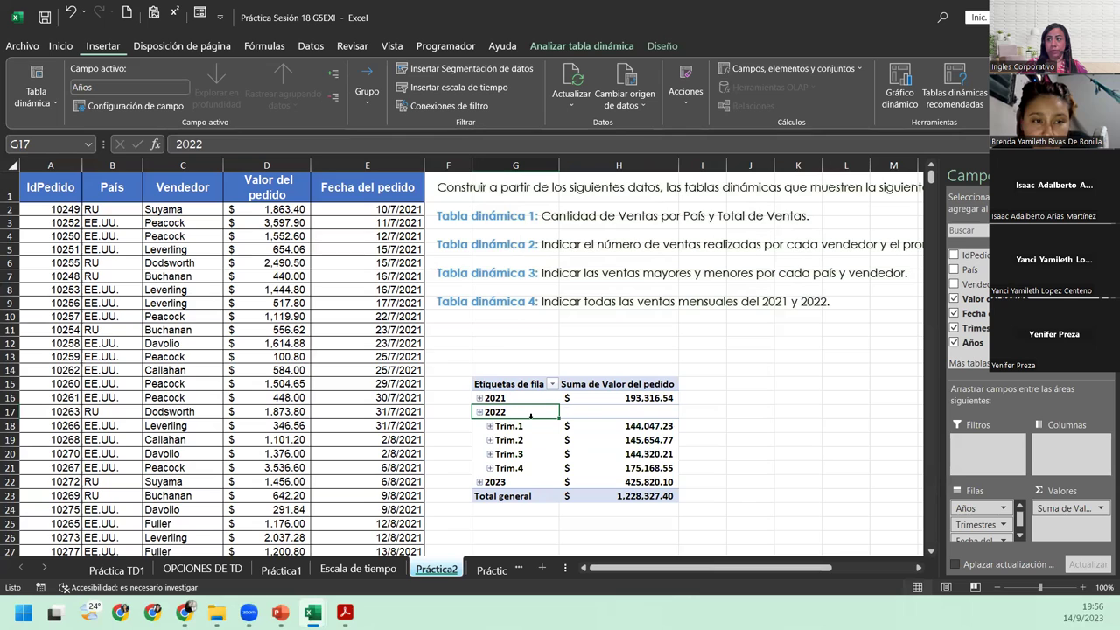
scroll(516, 433, "down", 3)
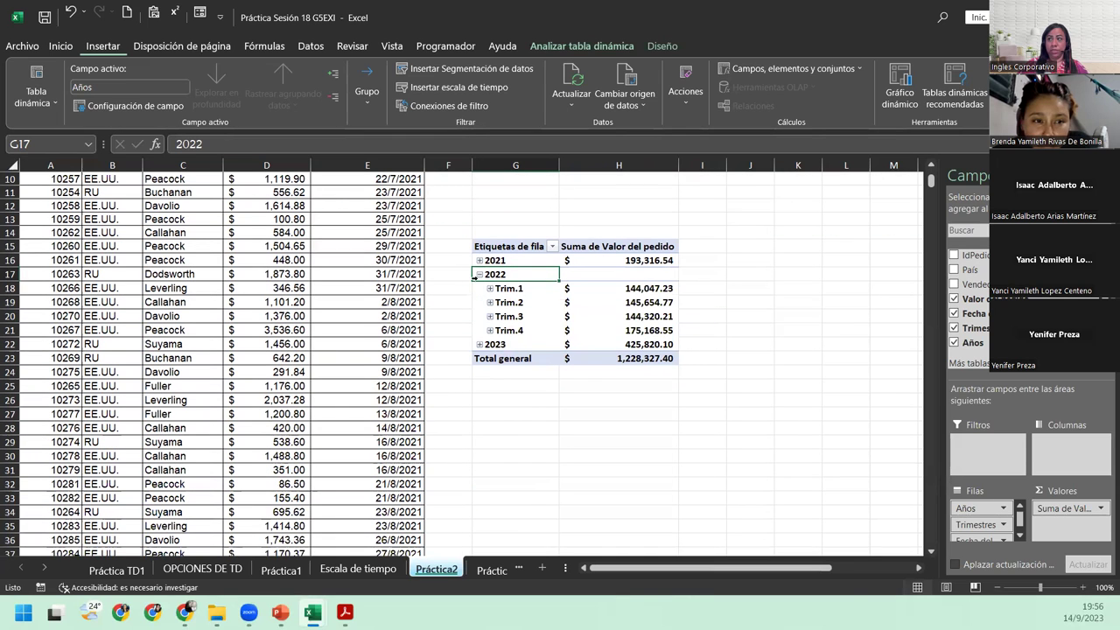
left_click(493, 293)
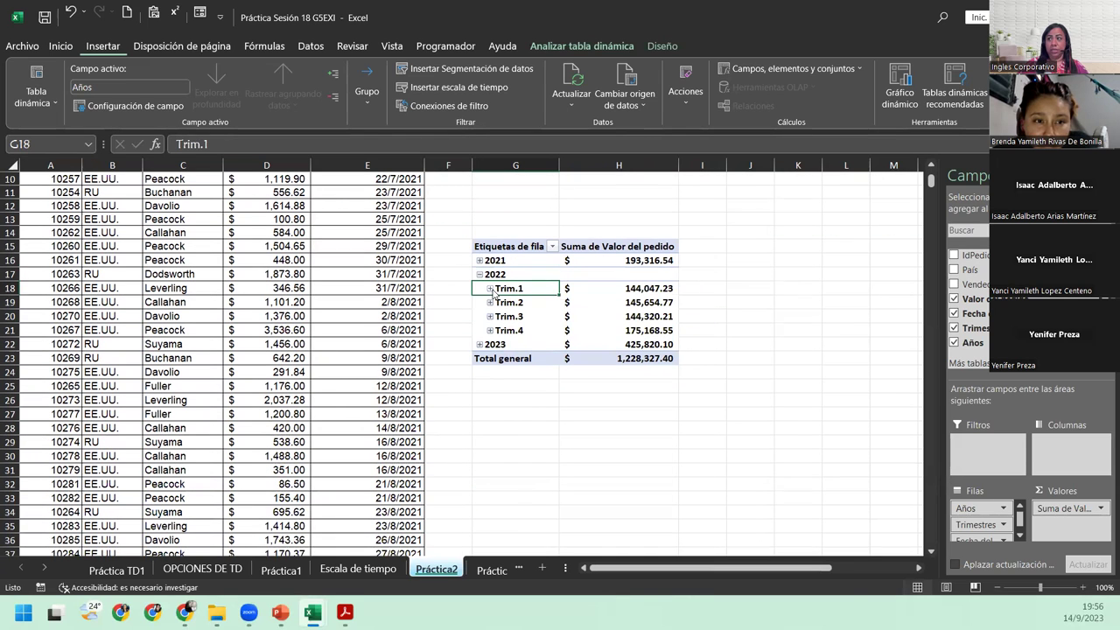
left_click(490, 290)
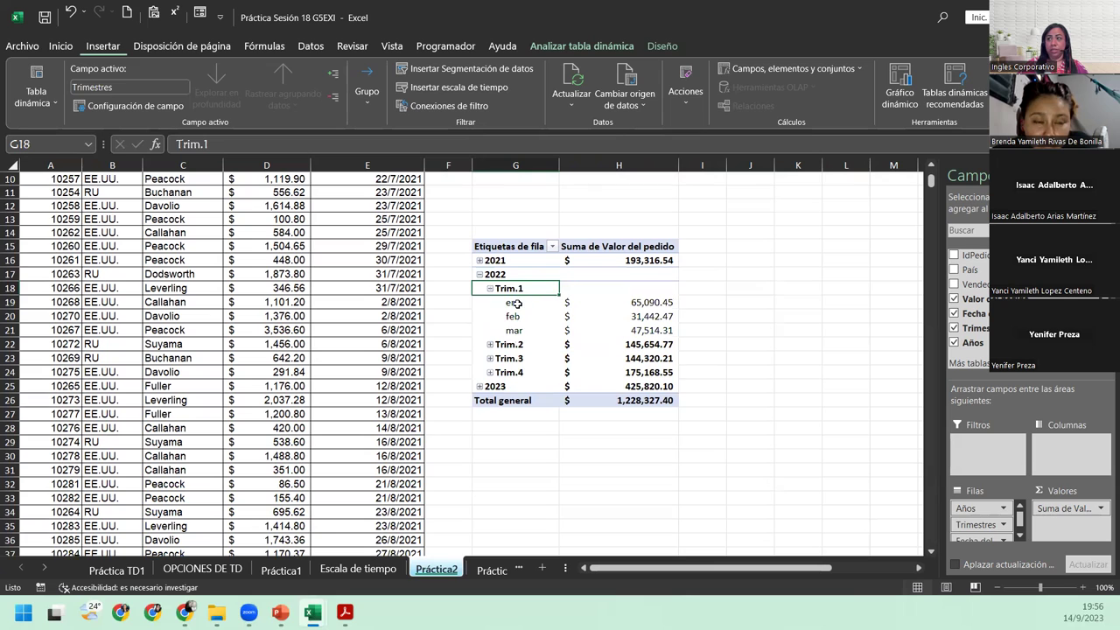
left_click(494, 348)
left_click(491, 346)
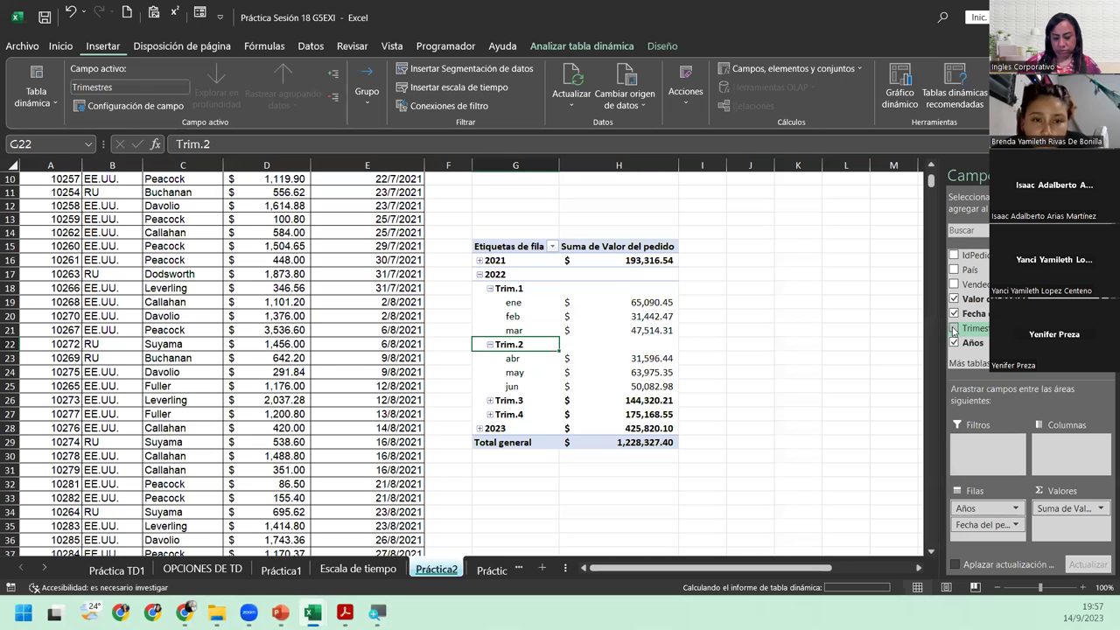
Uncheck the Trimestres field in the PivotTable Fields pane
left_click(953, 329)
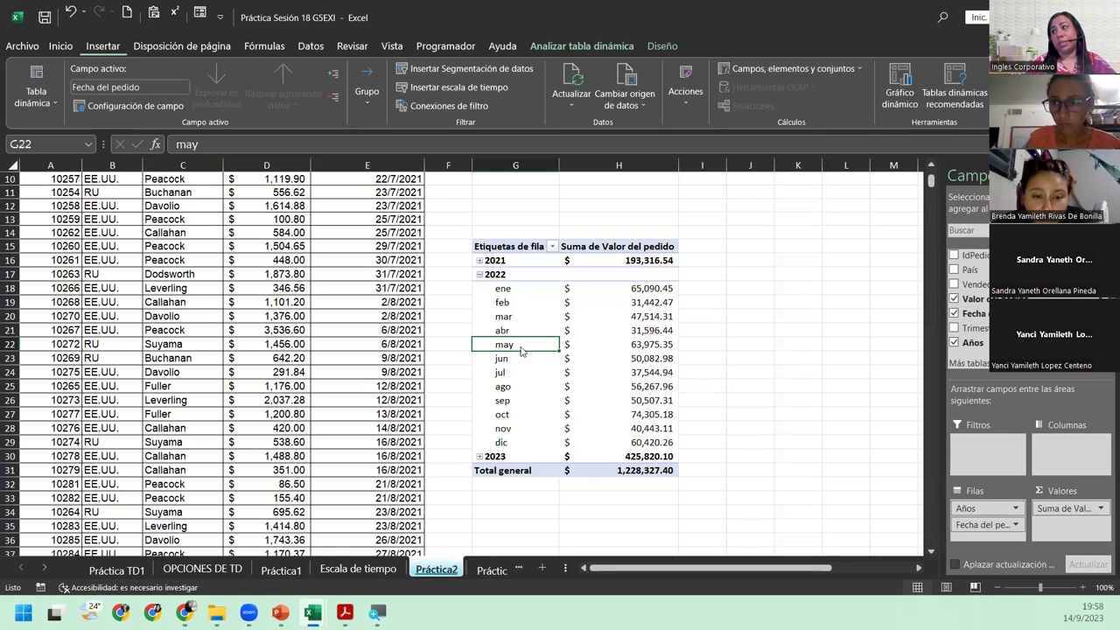
Expand the 2022 months by Vendedor so each month lists per-salesperson order sums
right_click(521, 351)
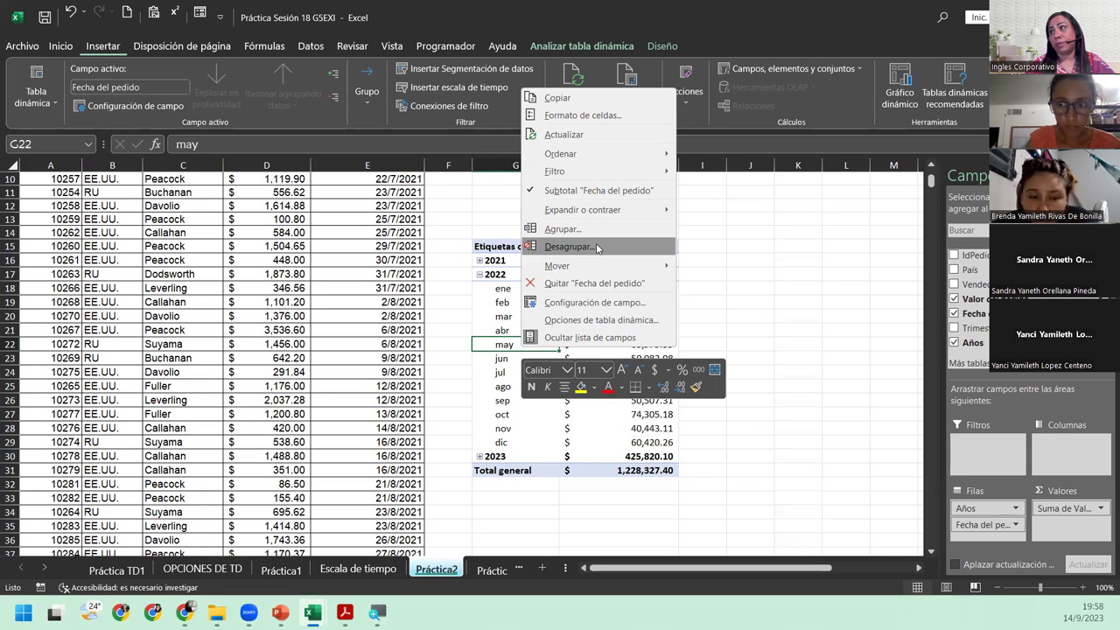
mouse_move(583, 210)
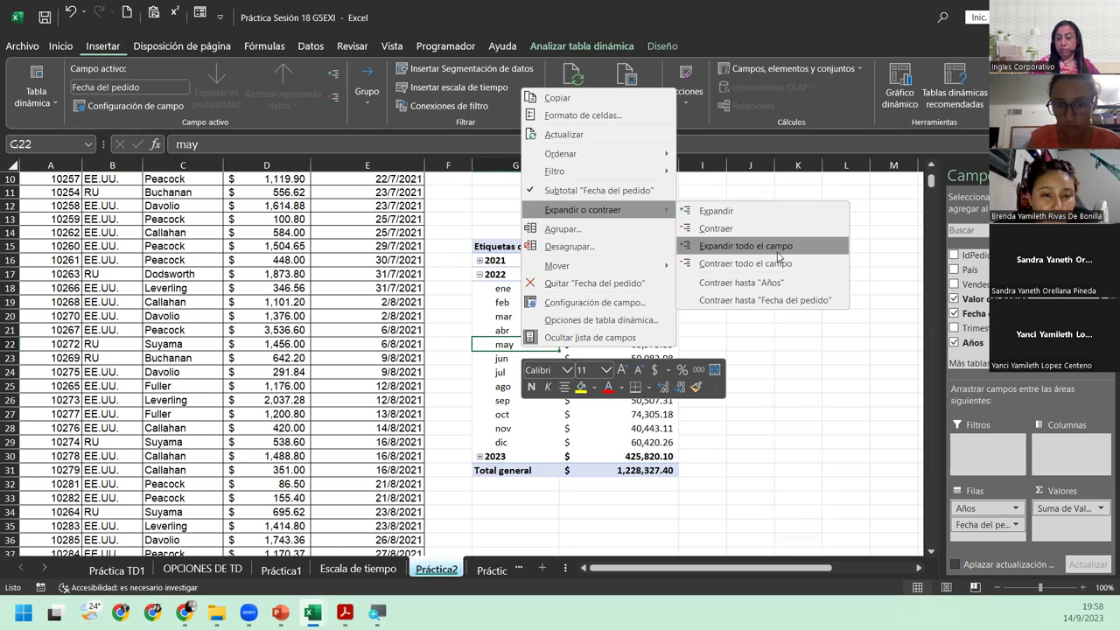
left_click(753, 246)
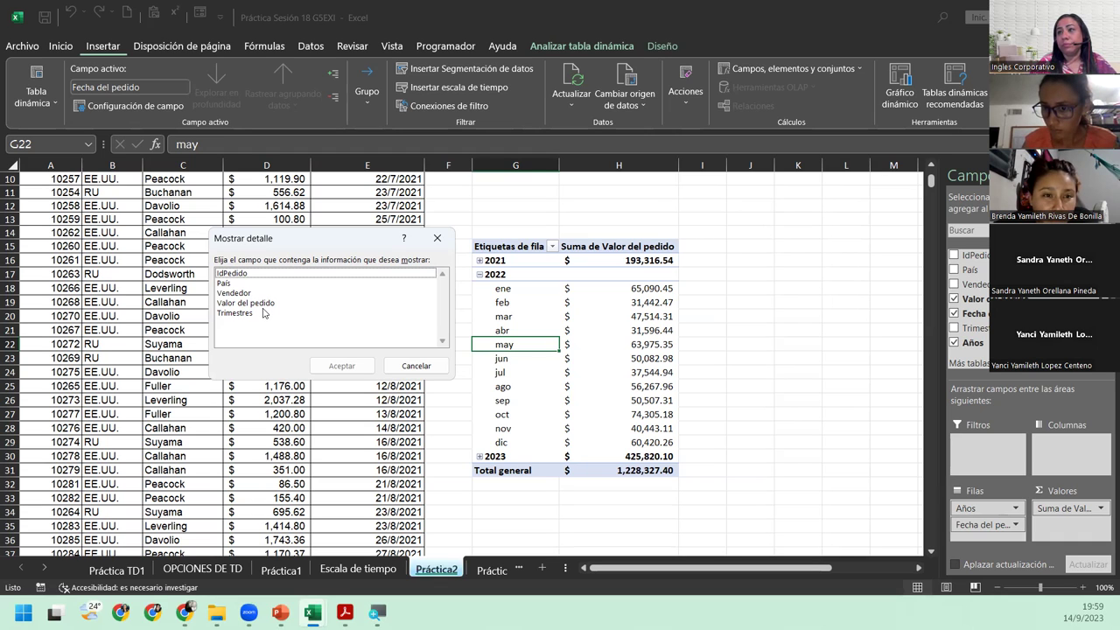
left_click(250, 294)
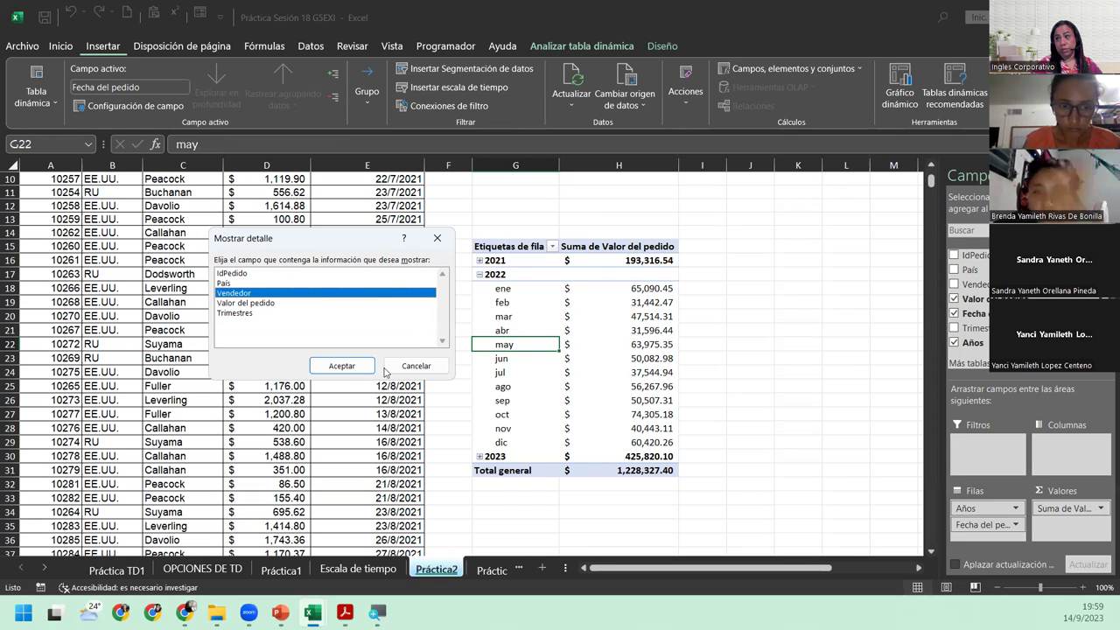
left_click(342, 365)
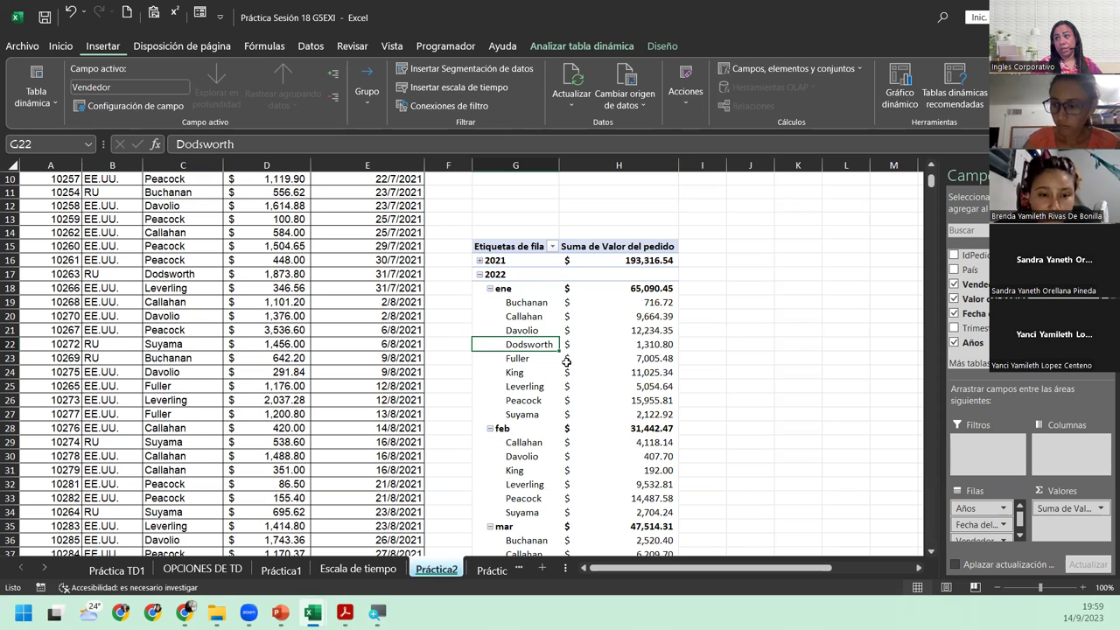
scroll(566, 361, "down", 2)
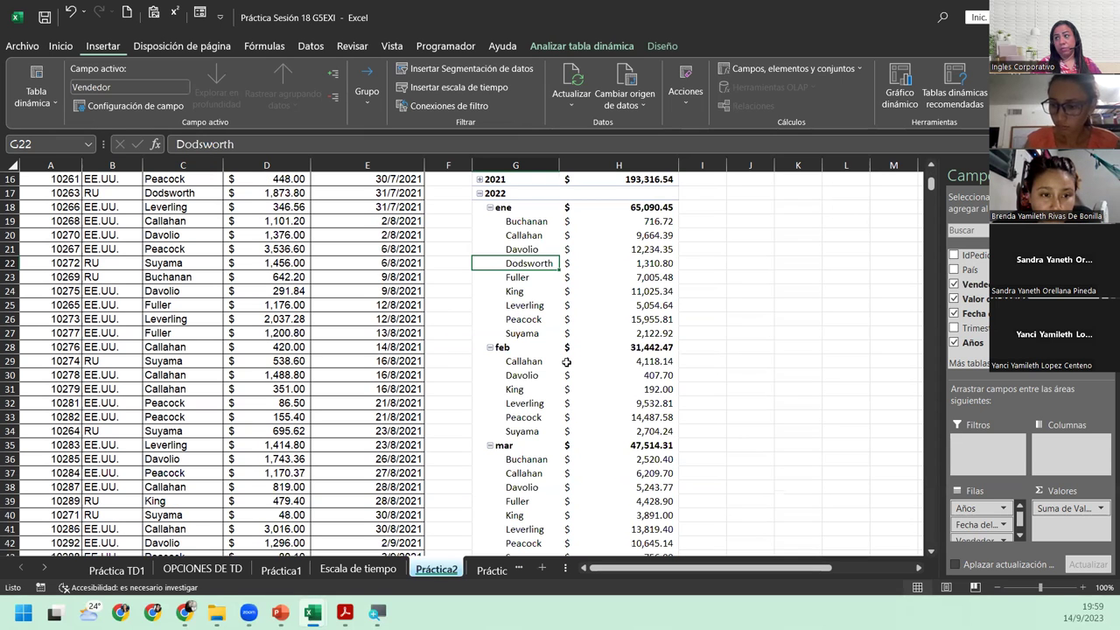
scroll(566, 362, "down", 5)
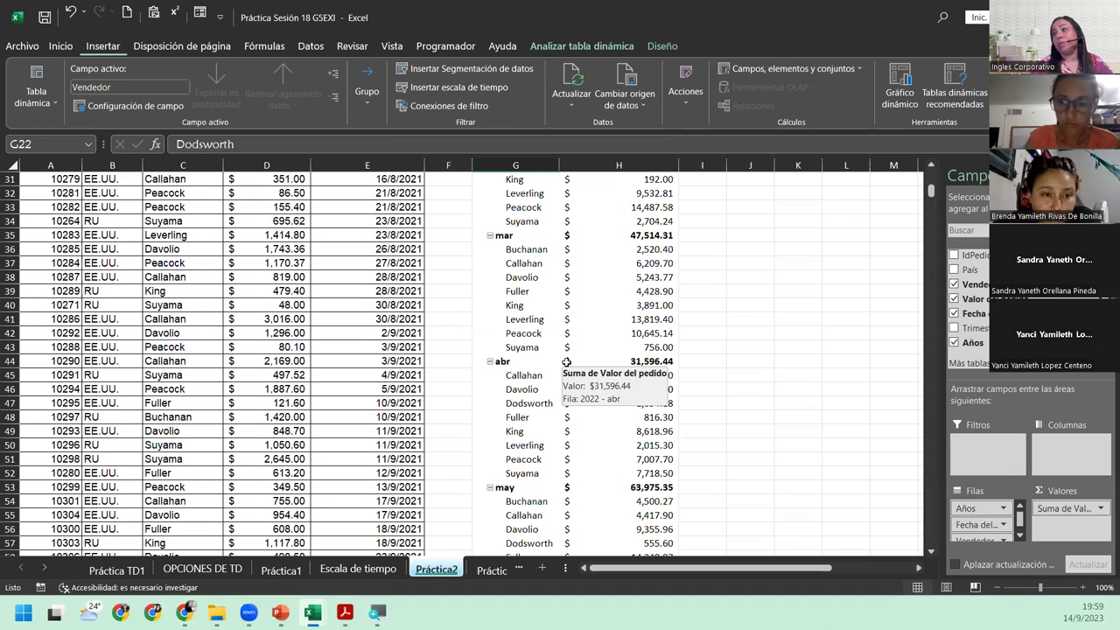
scroll(566, 361, "up", 4)
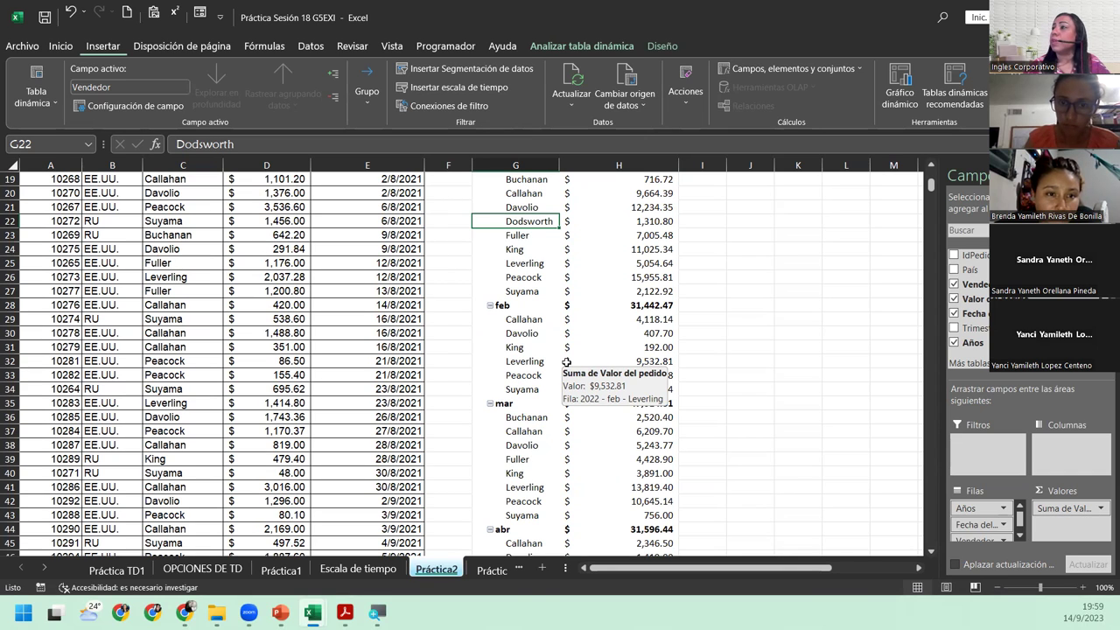
scroll(859, 471, "up", 3)
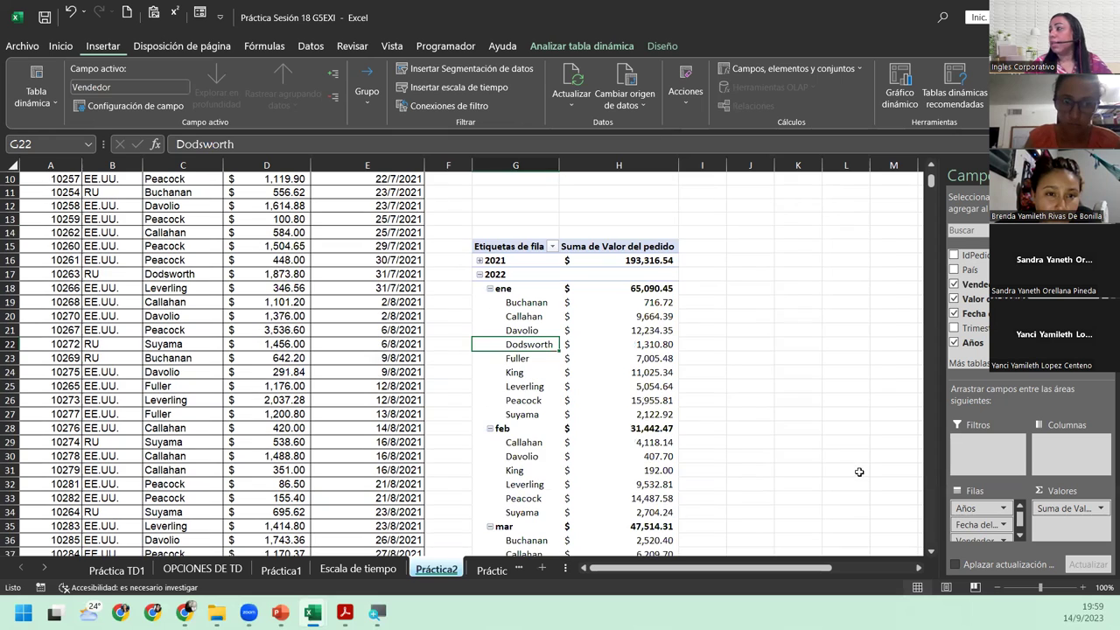
left_click(1020, 536)
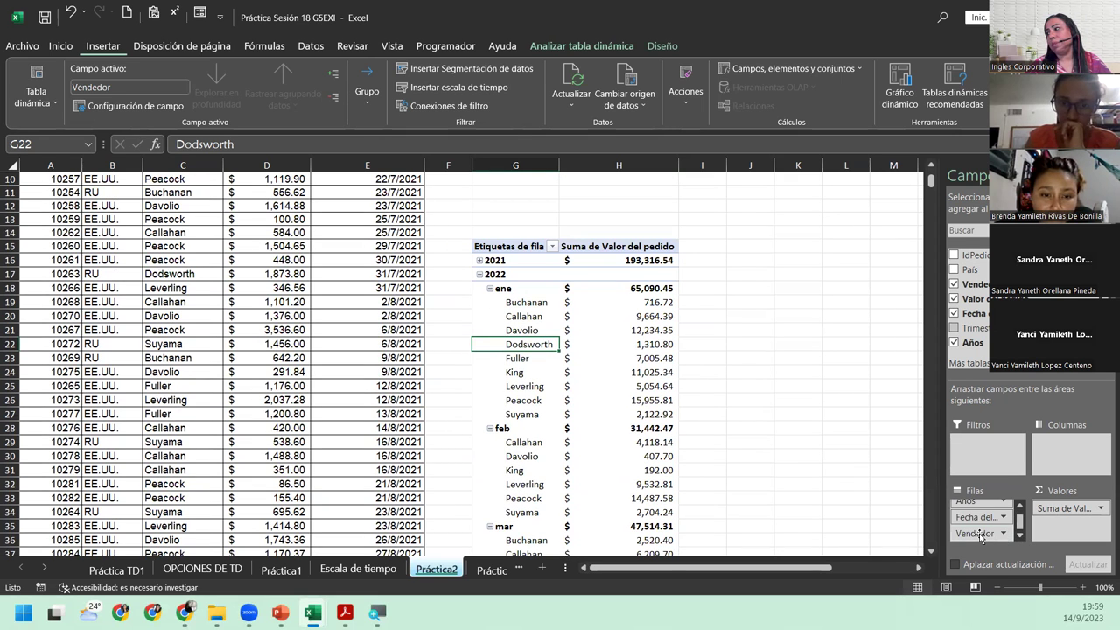
Move Vendedor from the Filas area to Columnas and save the workbook
left_click_drag(980, 534, 1055, 451)
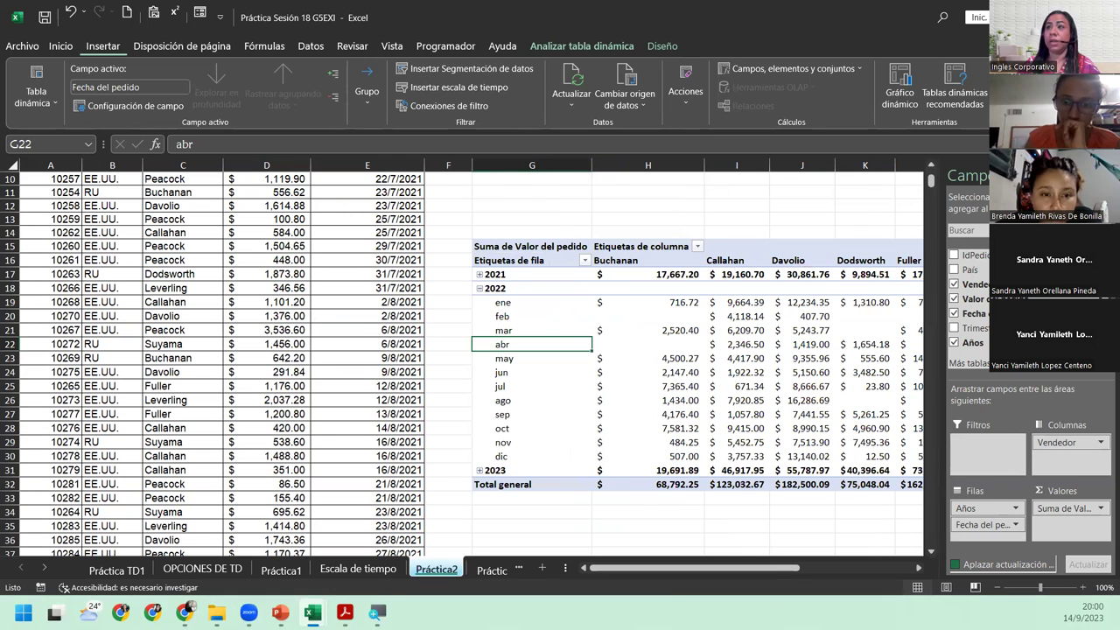
left_click(41, 17)
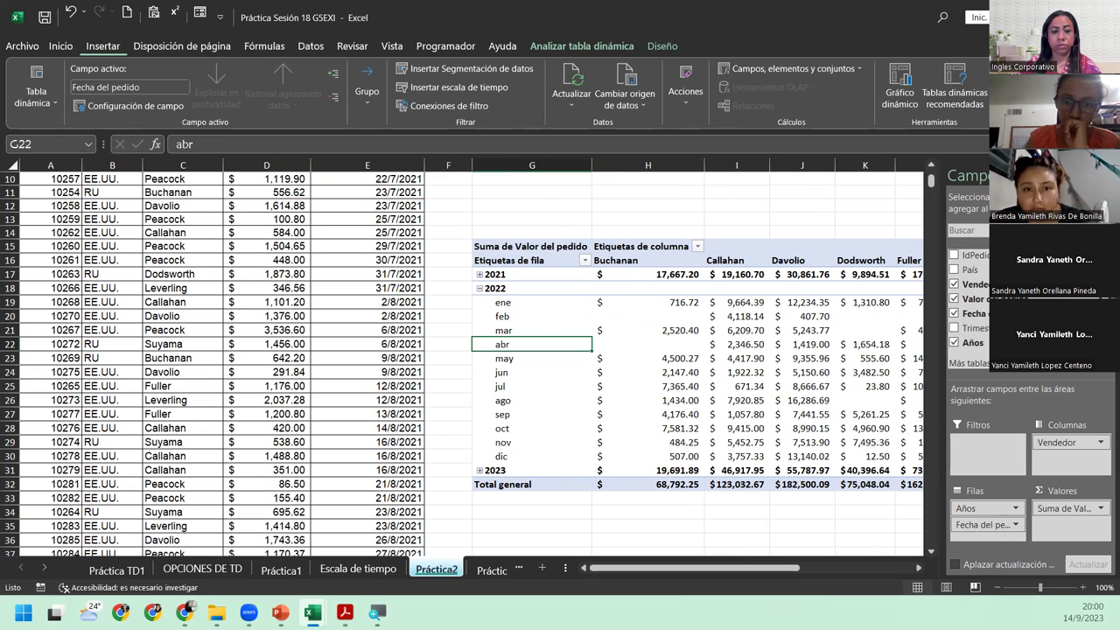